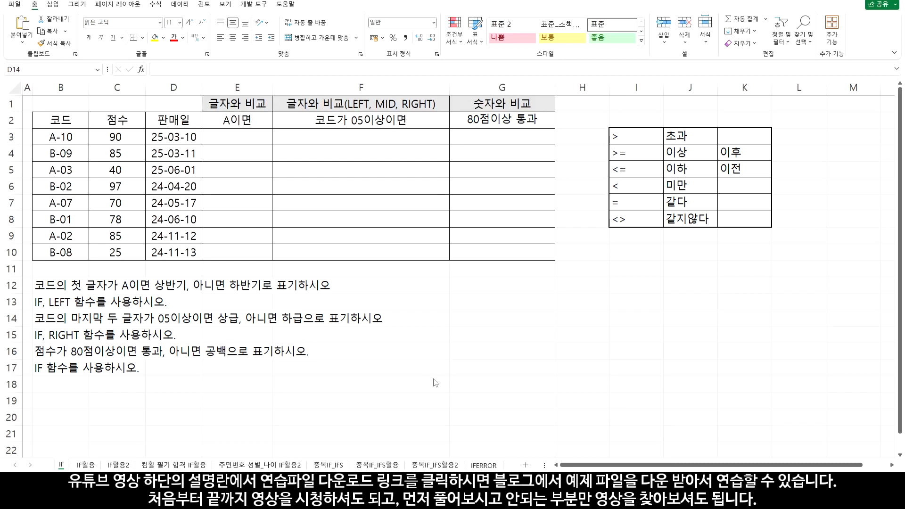
On the IF sheet, write the formula =LEFT(B3,1) in cell E3 to extract the code's first character
click(61, 468)
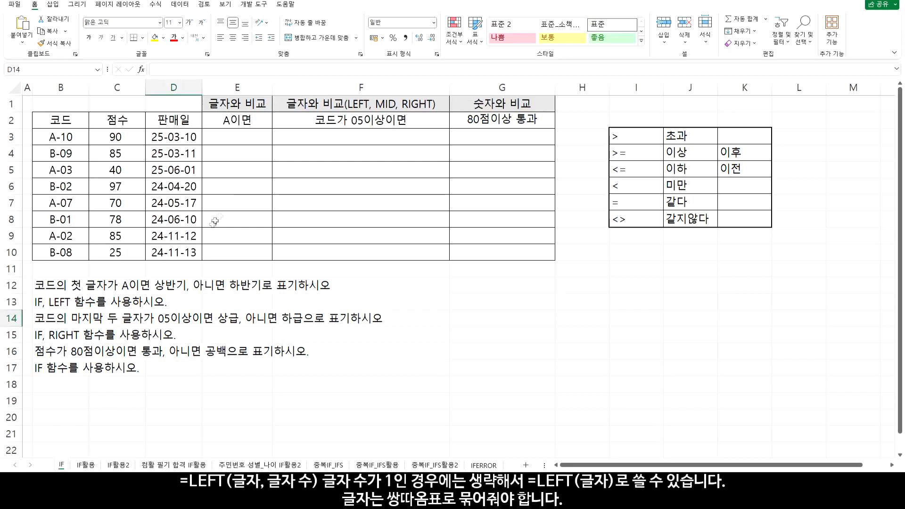
click(236, 139)
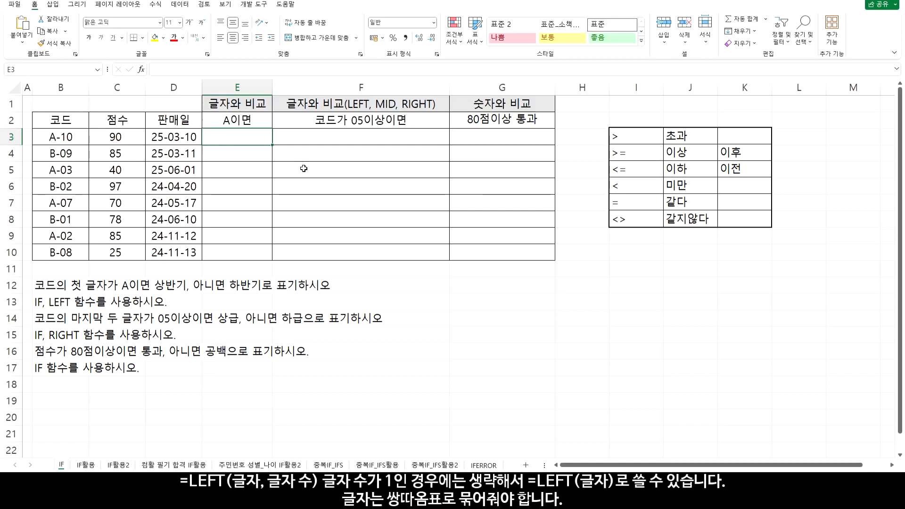
text(=left()
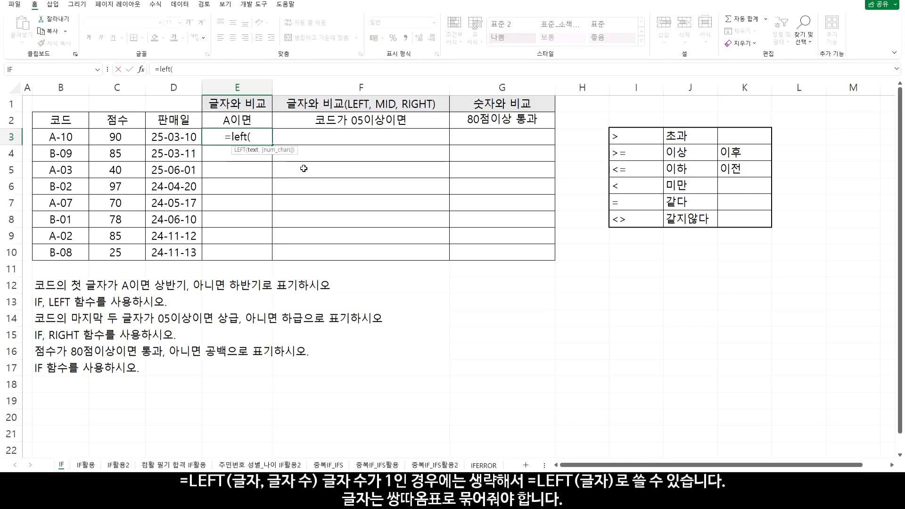
click(70, 138)
text(,1))
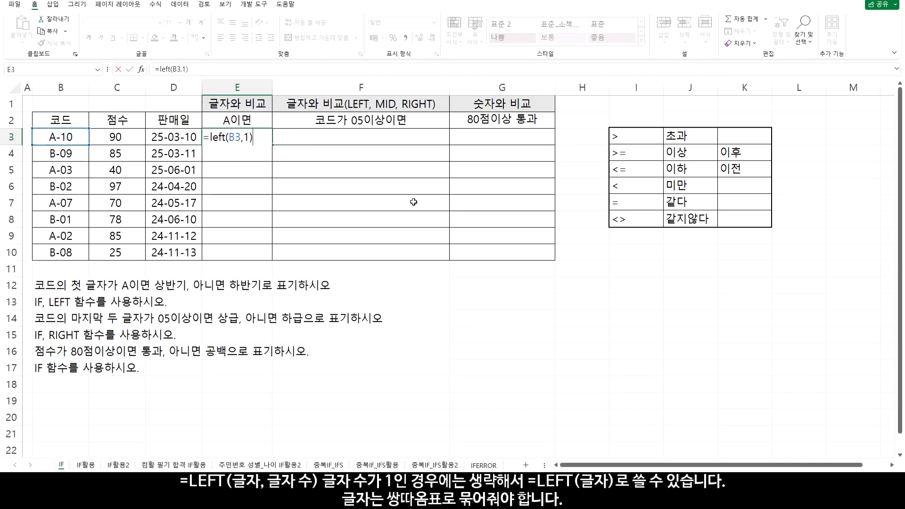
Remove the character-count argument from the E3 formula so it reads =LEFT(B3), and commit it
double_click(246, 138)
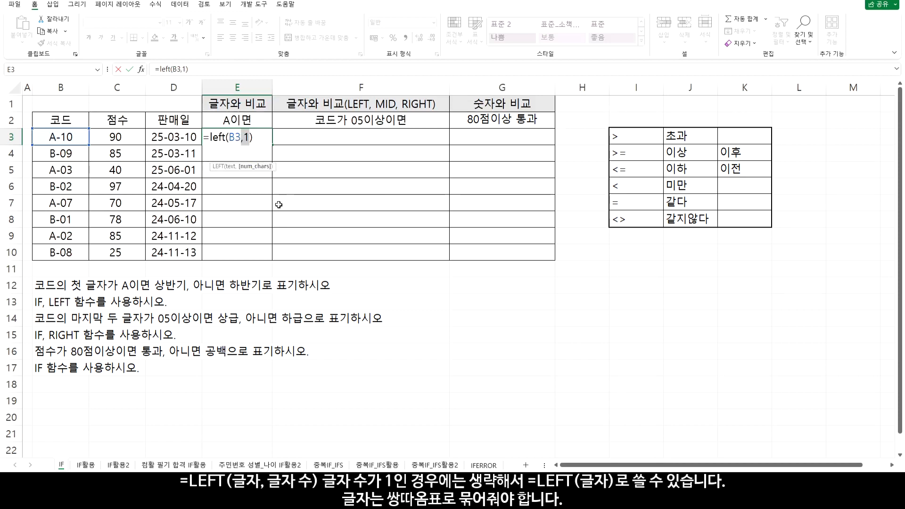
key(BackSpace)
key(BackSpace)
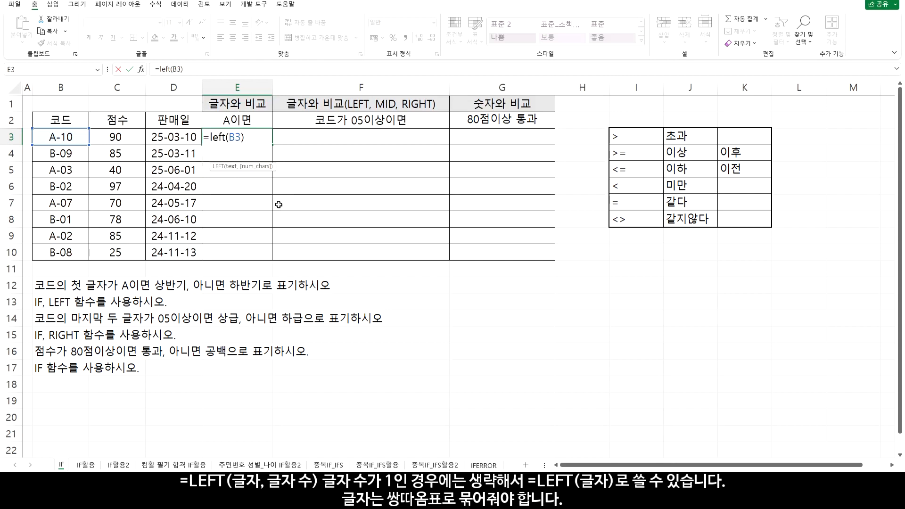
key(Return)
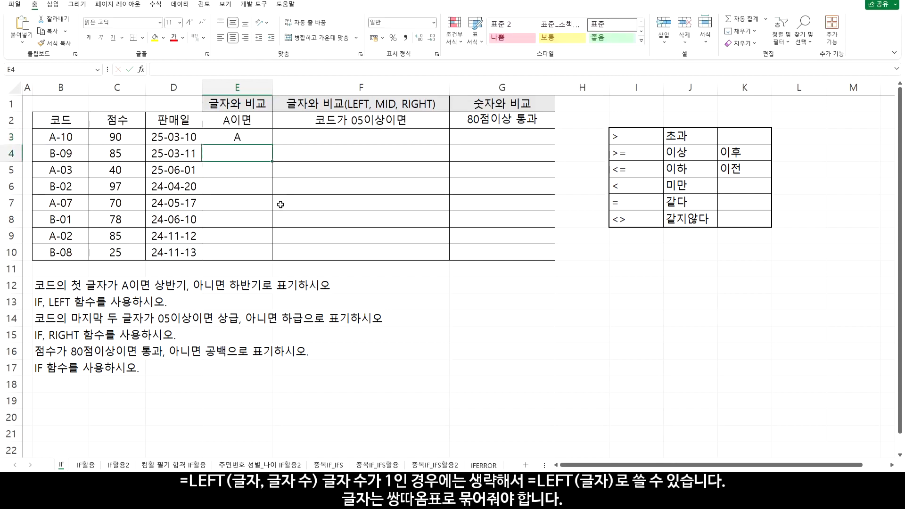
Extend the E3 formula to =LEFT(B3)="A" to test whether the code starts with A
click(238, 141)
double_click(239, 138)
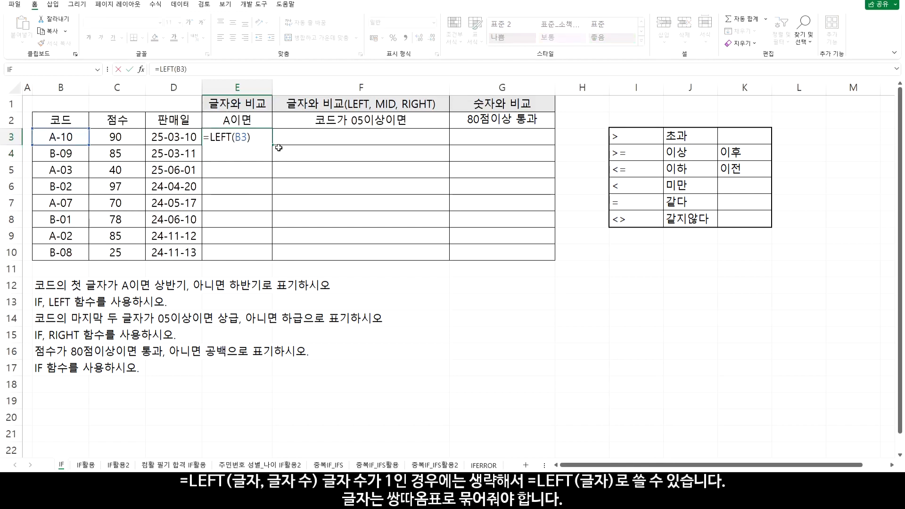
text(="A")
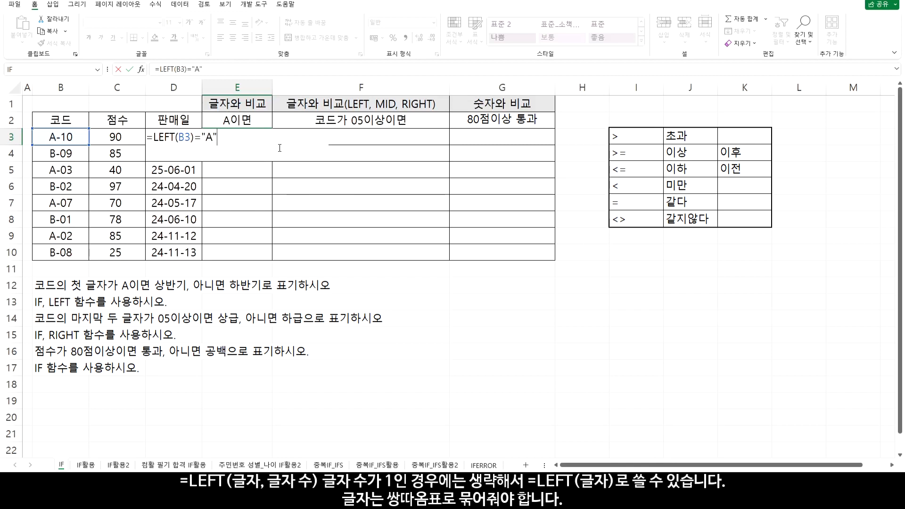
key(Return)
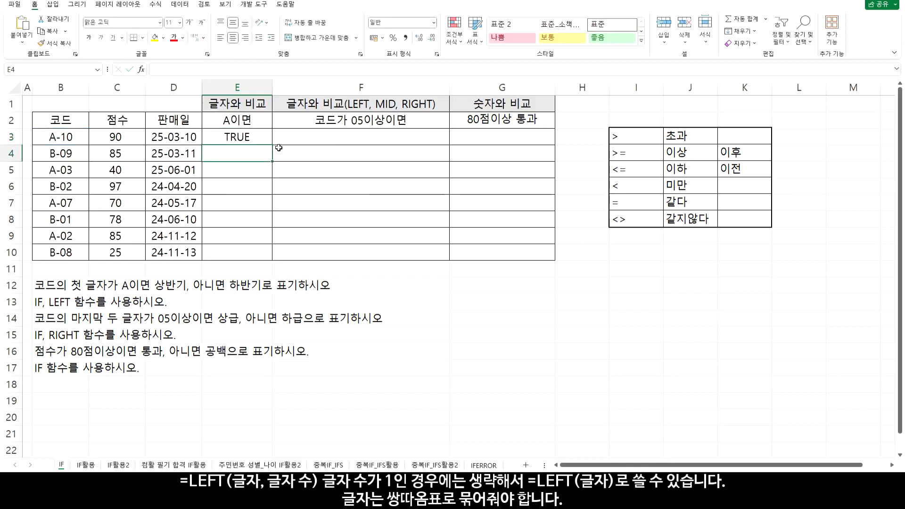
Fill the E3 comparison down to E10 and compare the first rows' results with their codes
click(260, 138)
drag(272, 146, 268, 257)
click(240, 138)
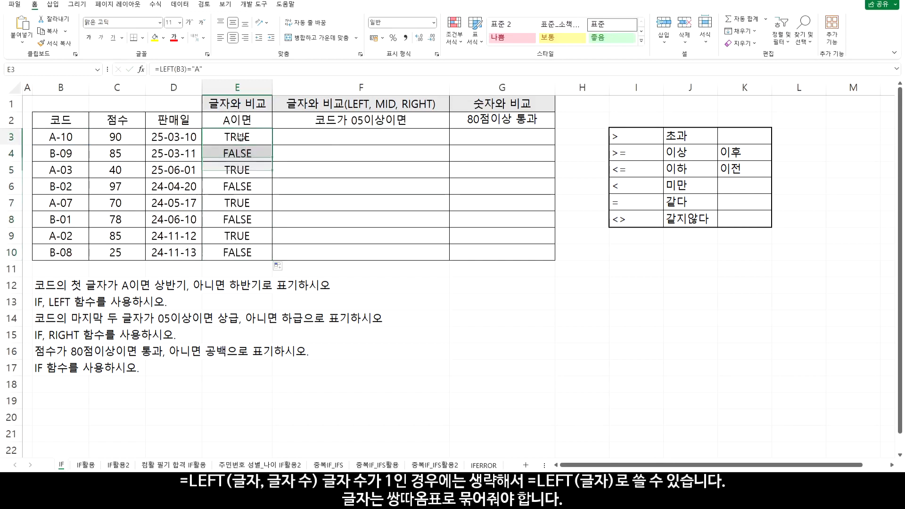
drag(240, 138, 71, 138)
mouse_move(235, 170)
mouse_down()
mouse_move(70, 170)
mouse_move(238, 156)
mouse_up()
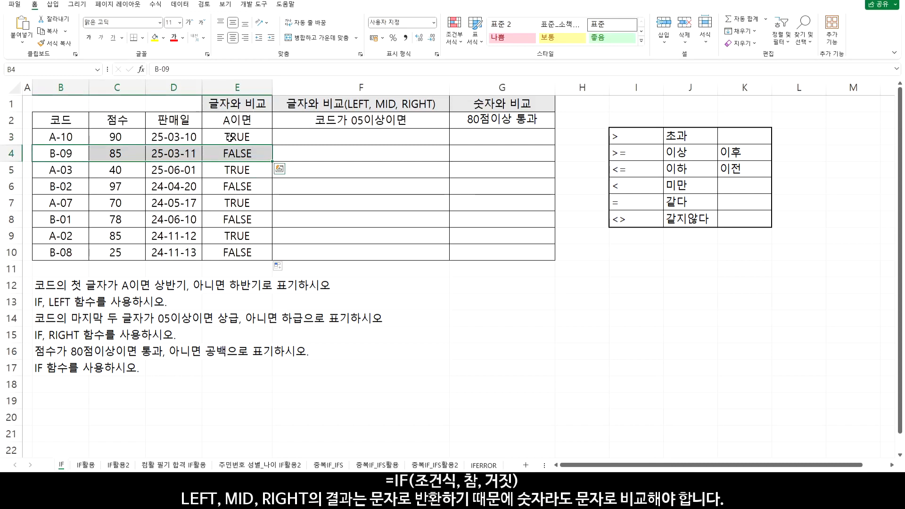
Wrap the comparison in E3 in an IF function, using LEFT(B3)="A" as its logical test
double_click(229, 138)
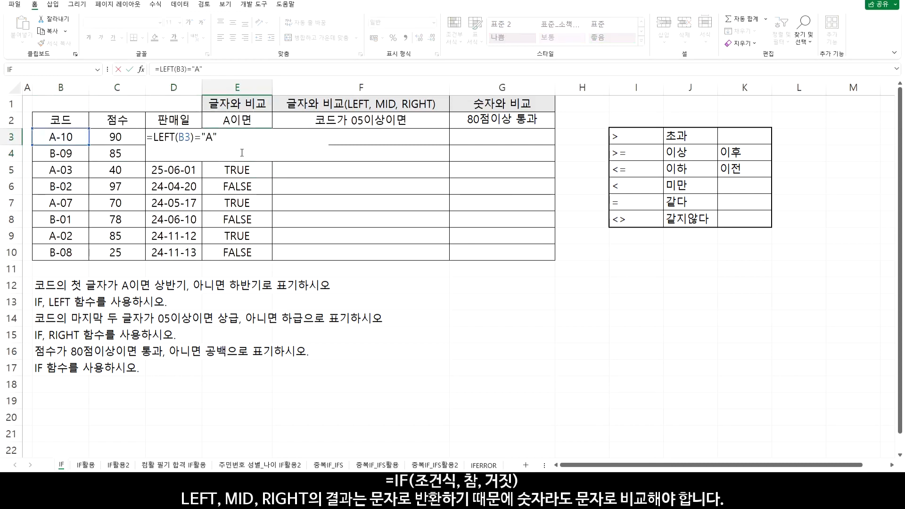
text(if()
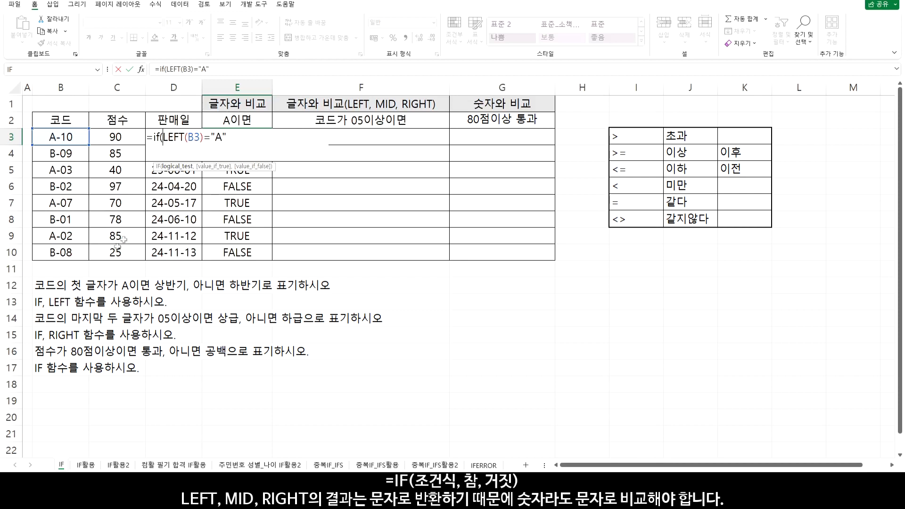
drag(162, 137, 239, 139)
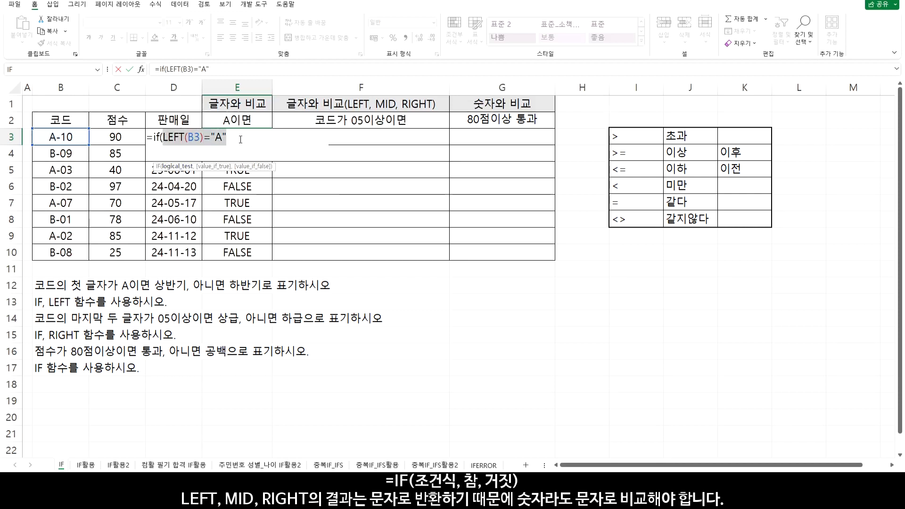
click(238, 139)
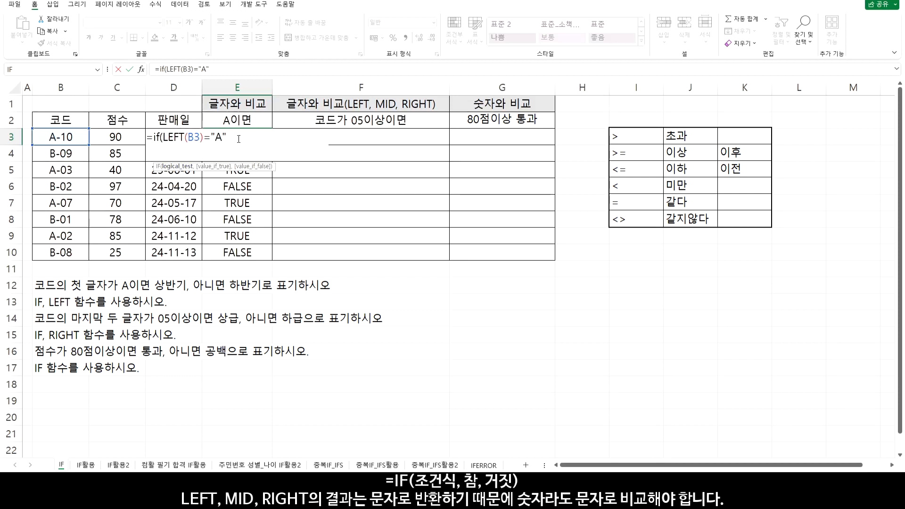
text(,)
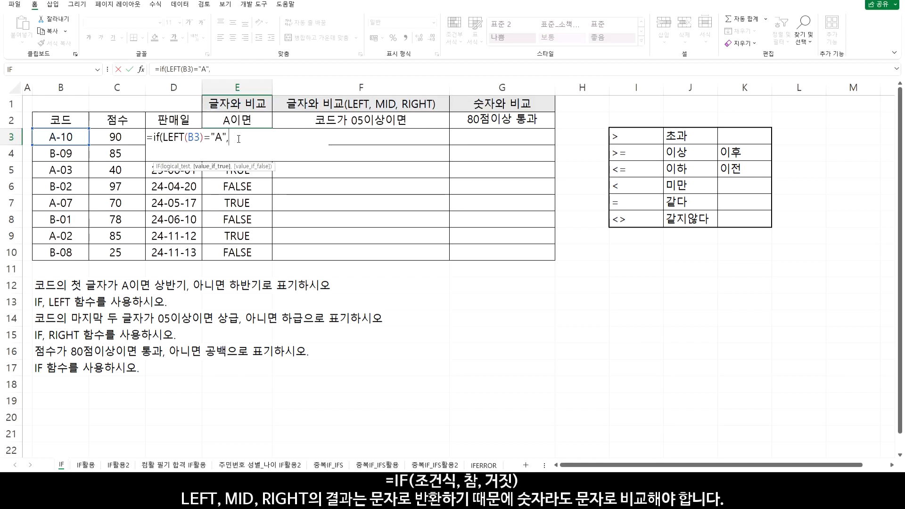
text("상반기)
Complete the E3 formula with "상반기" as the true value and "하반기" as the false value
key(BackSpace)
text(,"하반)
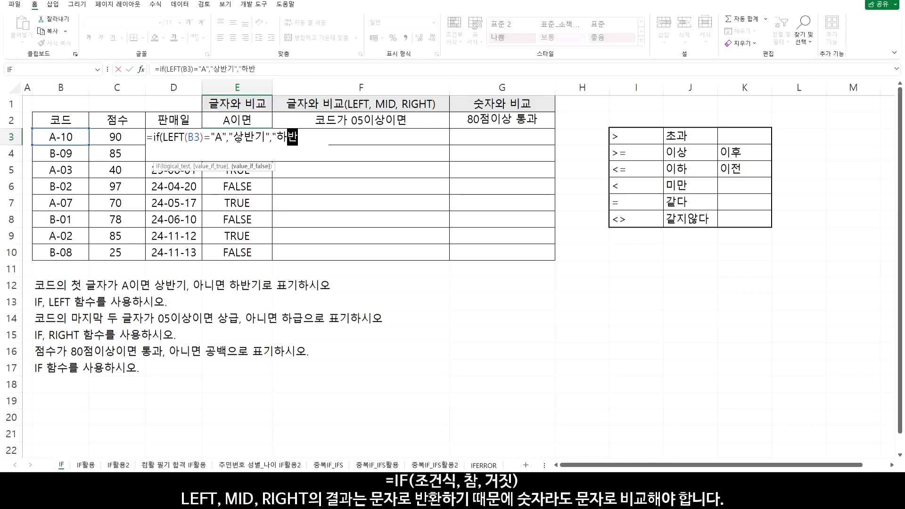
text(기"))
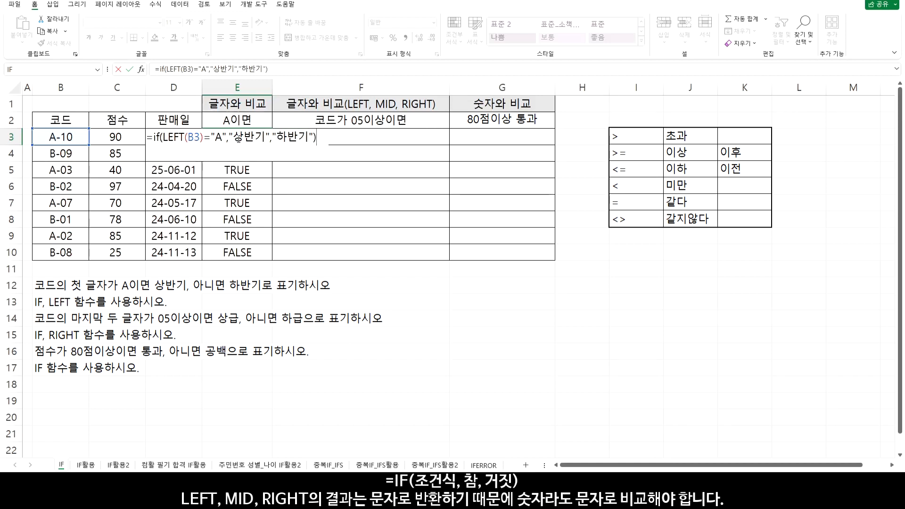
key(Return)
Fill the IF formula from E3 down to E10
click(238, 137)
drag(272, 147, 267, 258)
click(230, 134)
drag(230, 134, 243, 155)
Examine the logical test, true value and false value inside the E3 IF formula, leaving it as is
double_click(231, 137)
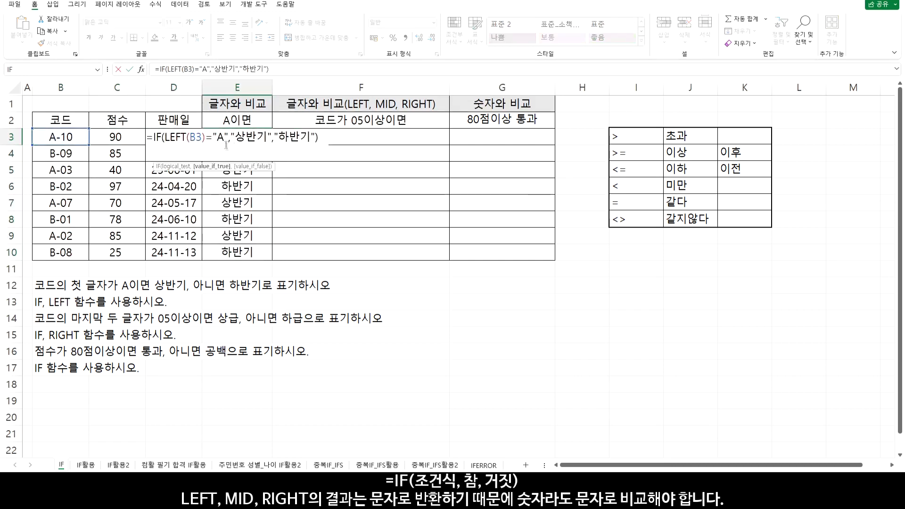
drag(165, 136, 228, 138)
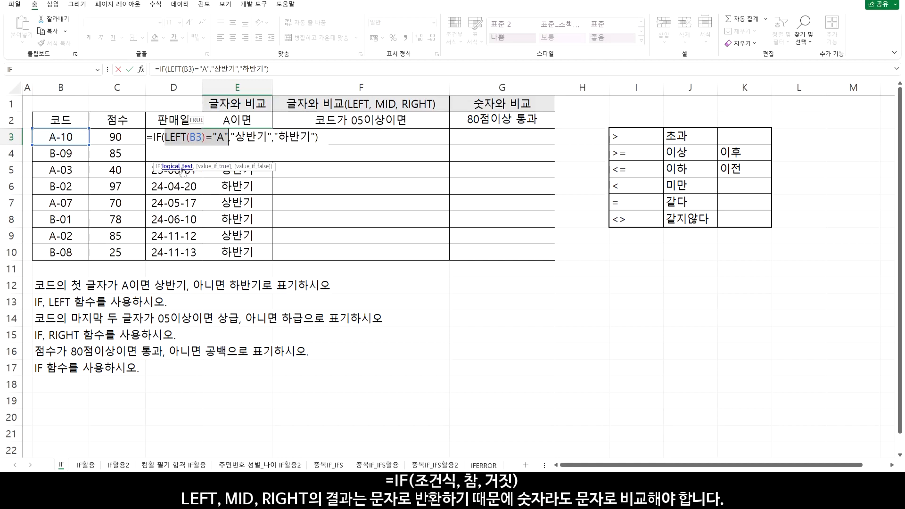
click(238, 137)
drag(234, 137, 267, 137)
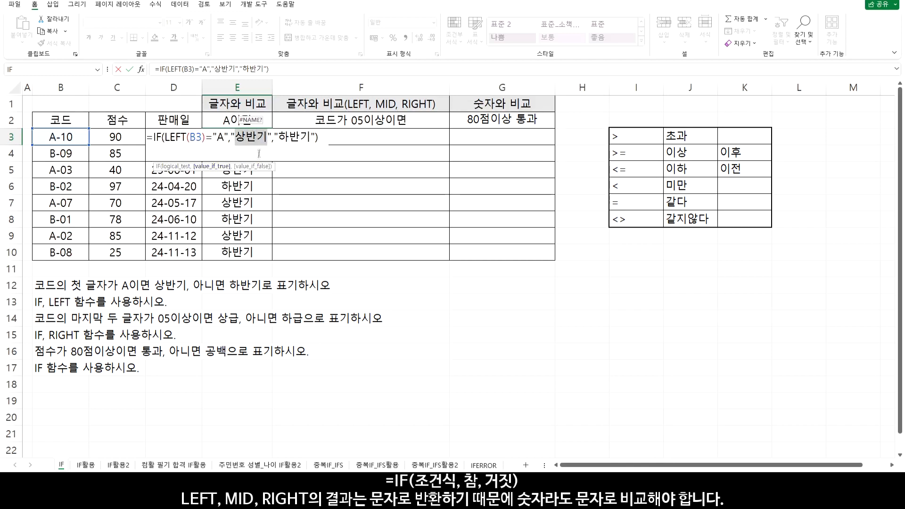
drag(277, 137, 311, 138)
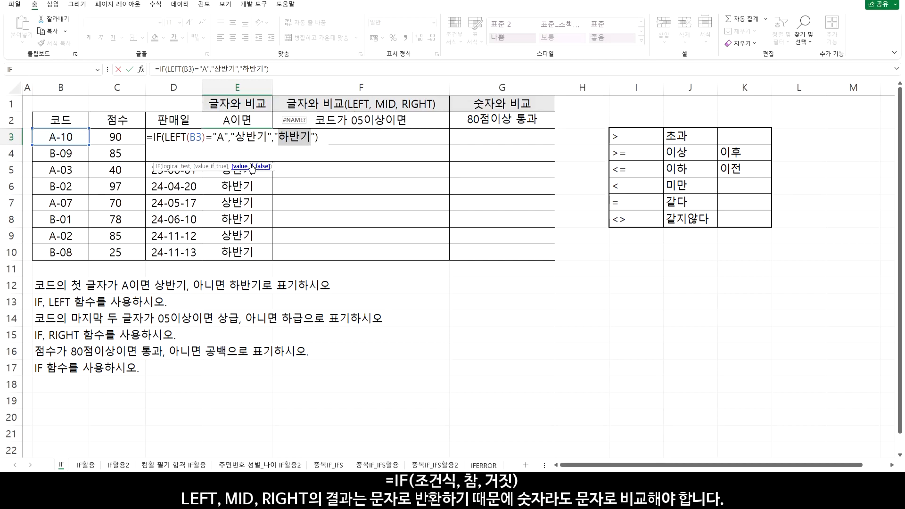
key(Return)
Enter =C3=90 in F3 to test a plain numeric comparison, and review its compared number
click(328, 141)
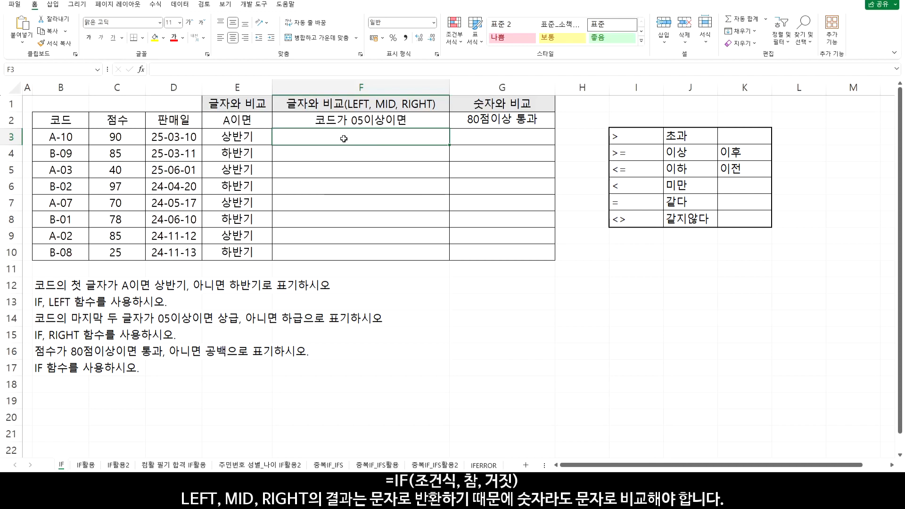
text(=)
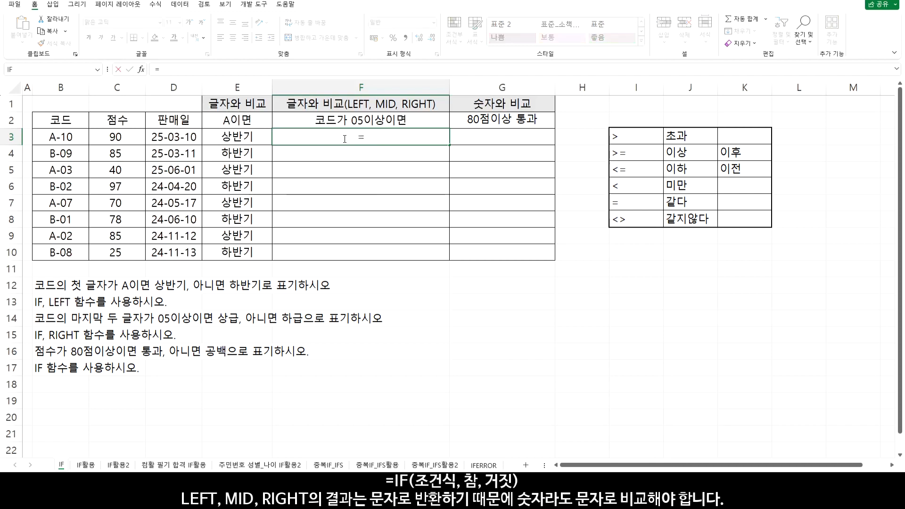
click(121, 139)
text(=)
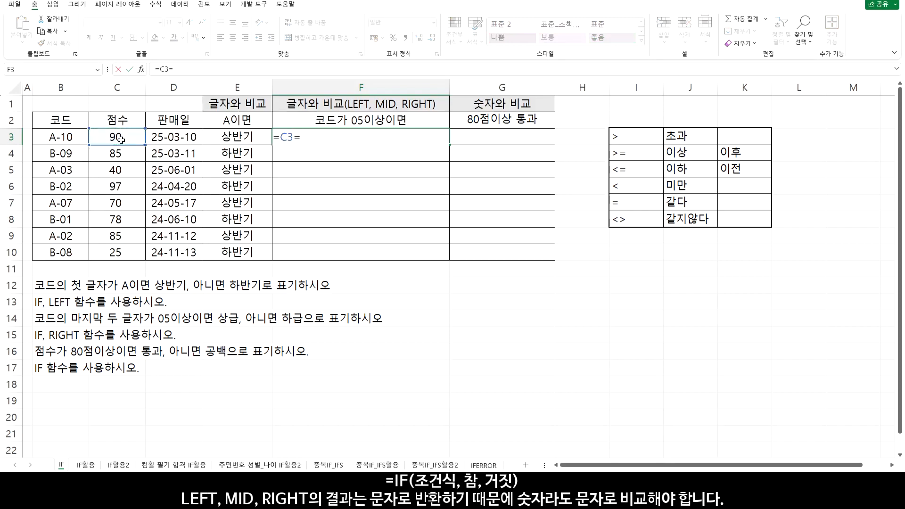
text(90)
key(Return)
click(120, 139)
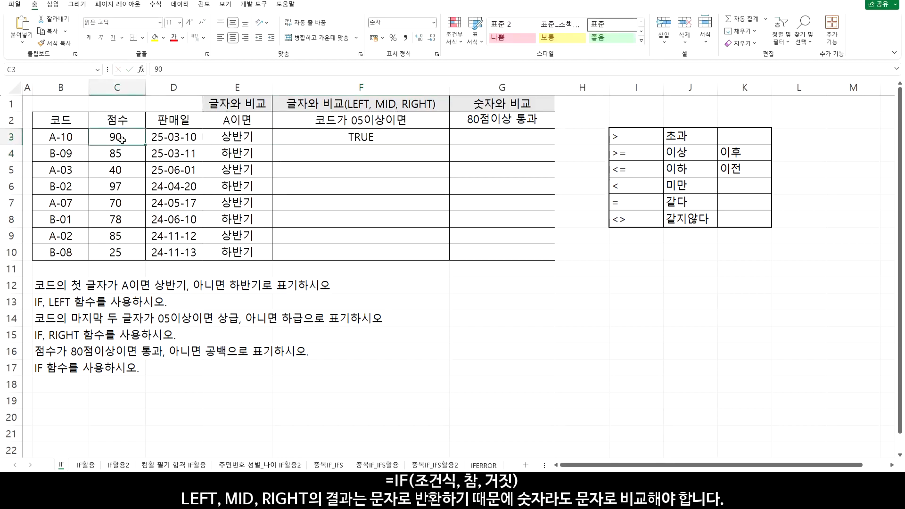
double_click(304, 139)
double_click(304, 137)
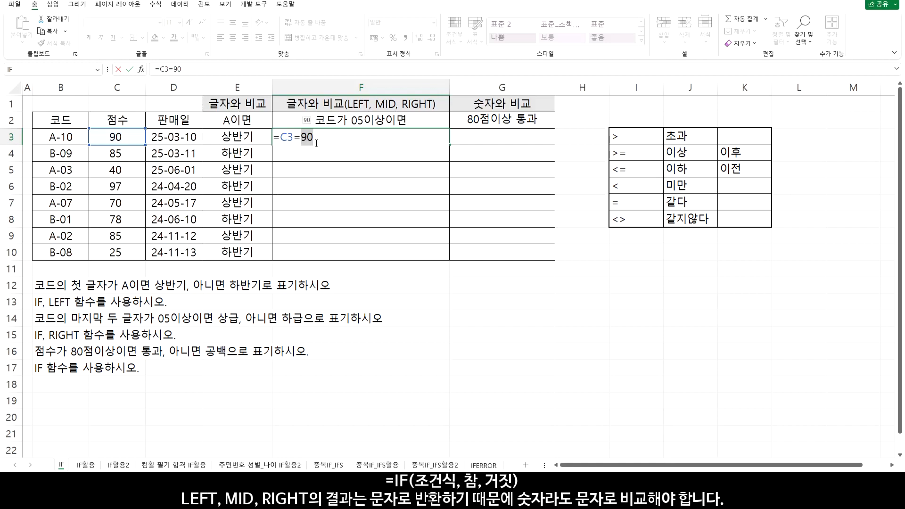
key(Return)
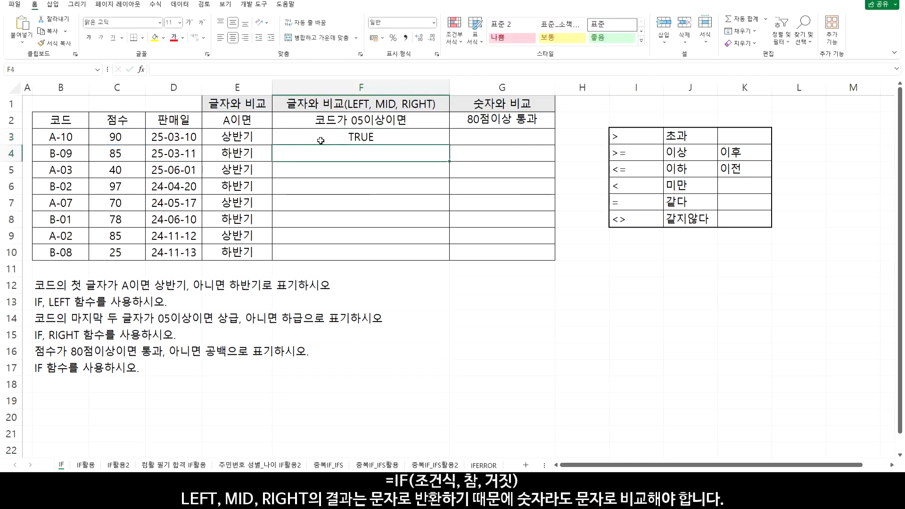
Replace the F3 formula with =LEFT(C3,1) to extract the first digit of the score
double_click(307, 138)
key(BackSpace)
key(BackSpace)
key(BackSpace)
key(BackSpace)
key(BackSpace)
text(left()
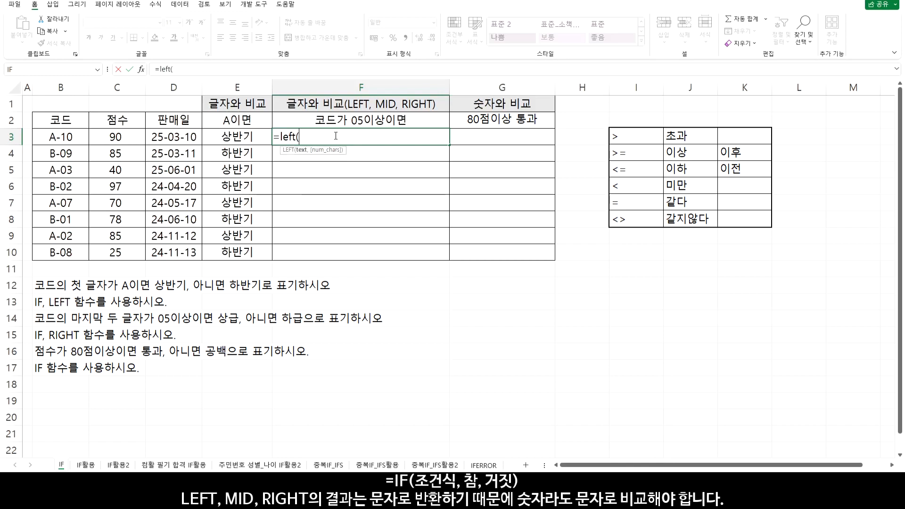
click(121, 137)
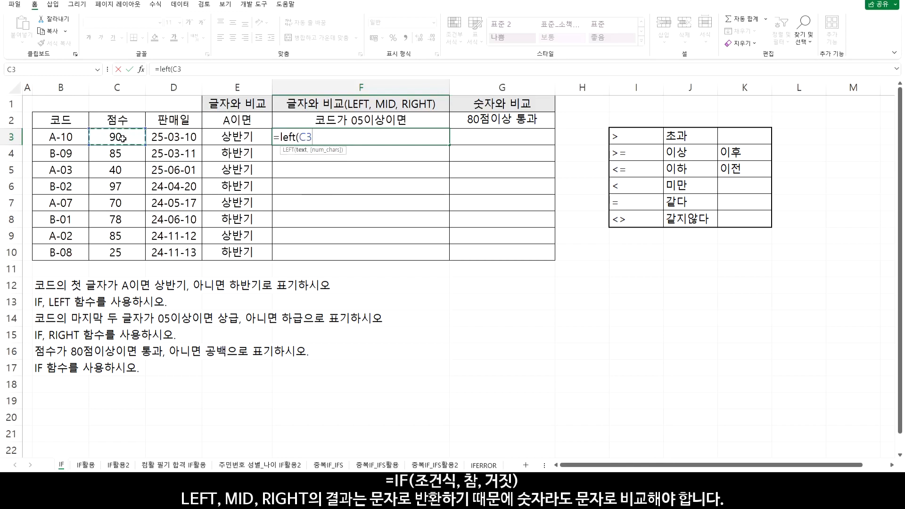
text(,1))
key(Return)
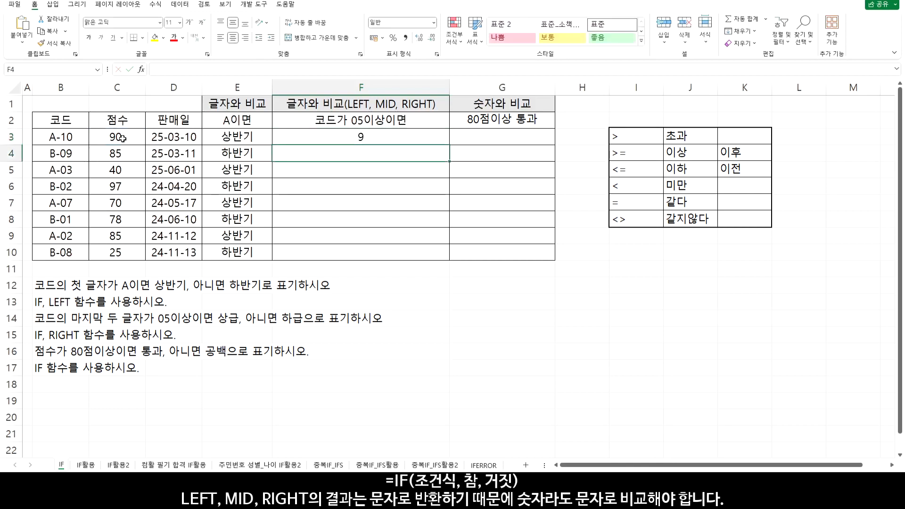
Extend the F3 formula to =LEFT(C3,1)=9 to compare the extracted digit with a number
double_click(364, 136)
text(=LEFT(C3,1)=)
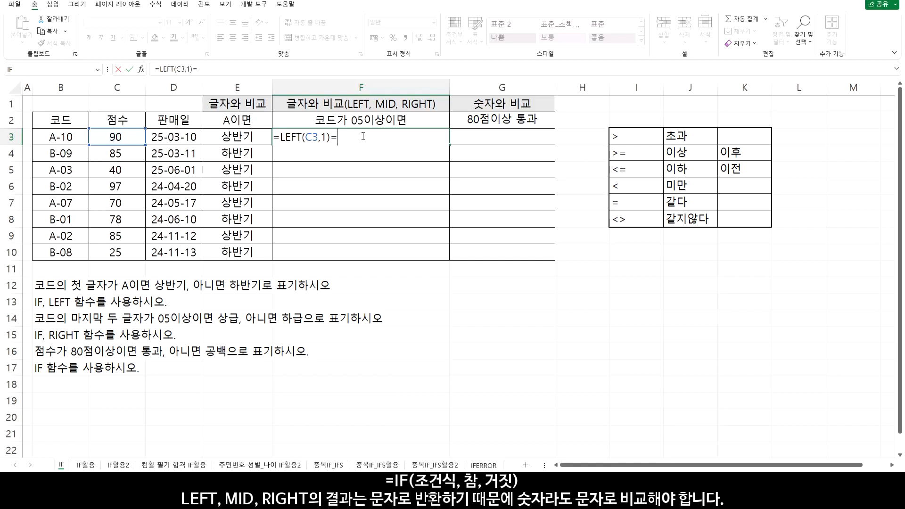
text(9)
key(Return)
Change the F3 formula to =LEFT(C3,1)="9" so the extracted digit is compared as text
double_click(362, 136)
drag(280, 138, 330, 137)
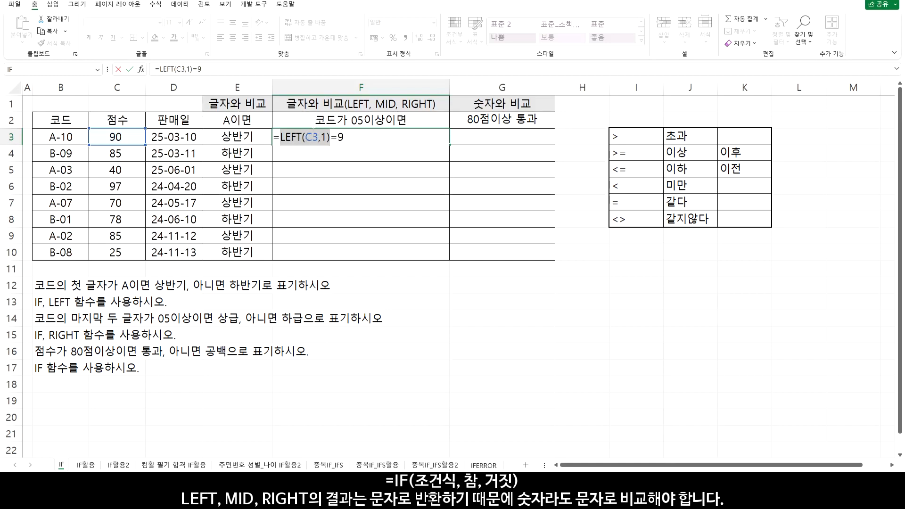
click(335, 136)
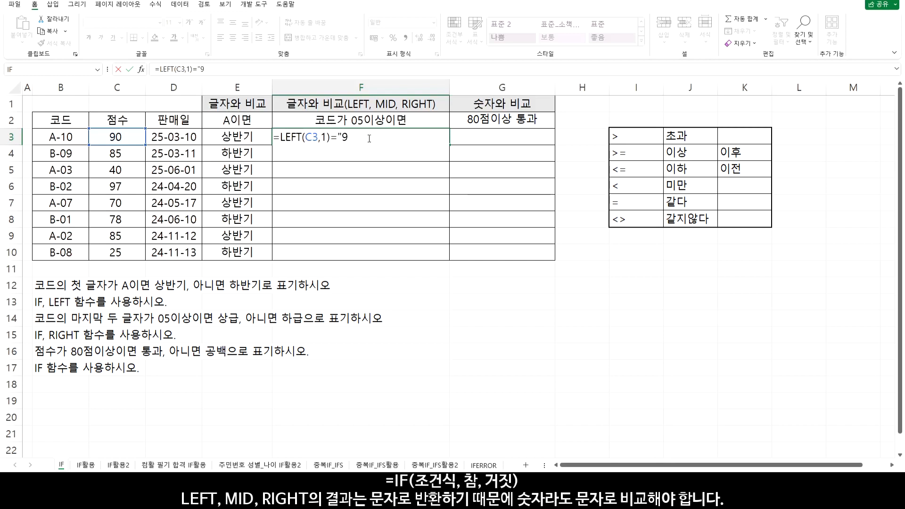
key(Right)
text(")
key(Return)
click(368, 137)
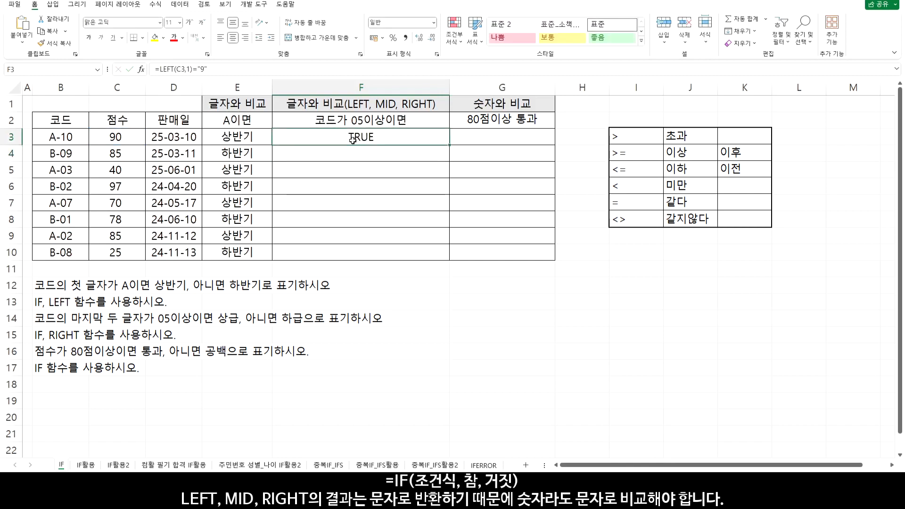
Copy the F3 text comparison down through F10 and check the score and formula in row 6
drag(449, 146, 447, 258)
drag(122, 153, 115, 188)
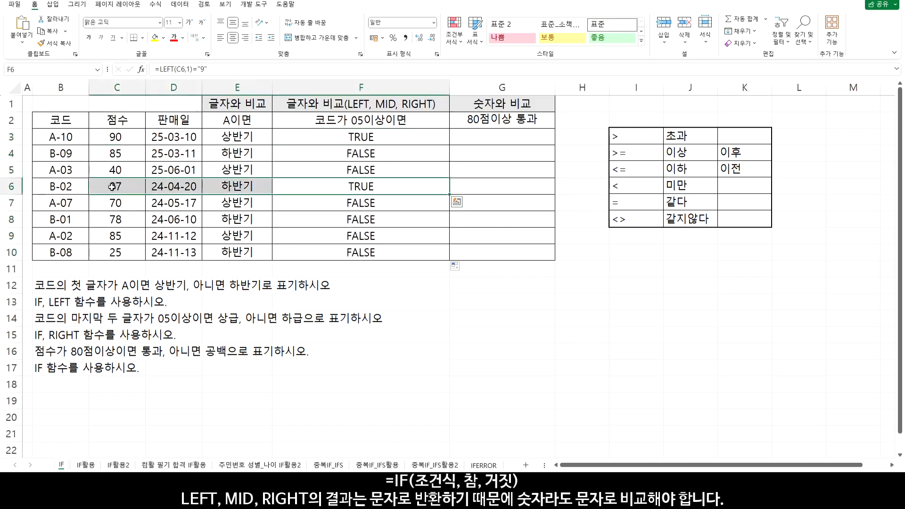
double_click(358, 187)
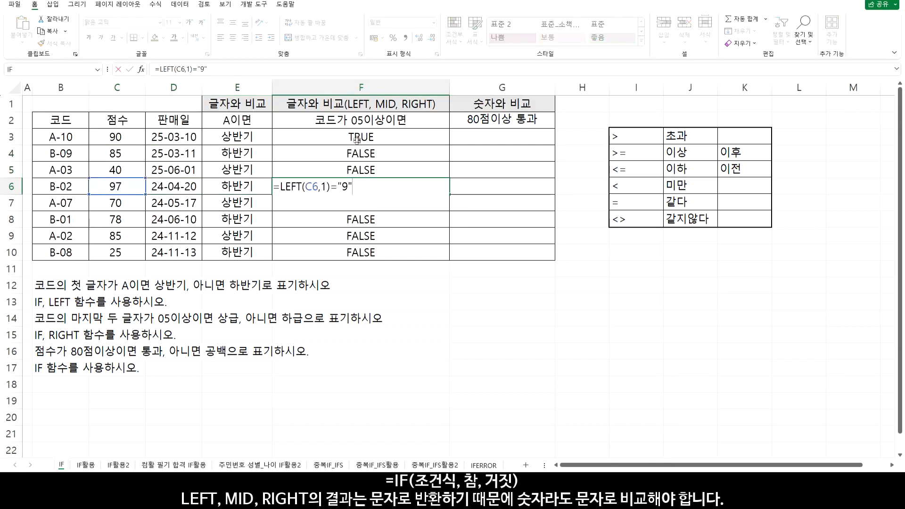
Clear F3:F10 and enter =RIGHT(B3,2) in F3 to extract the last two characters of the code
drag(357, 136, 363, 251)
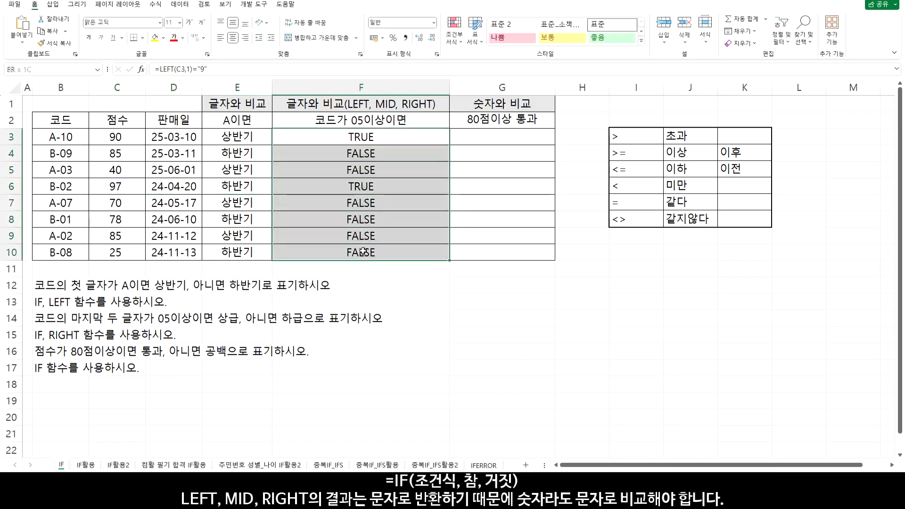
key(Delete)
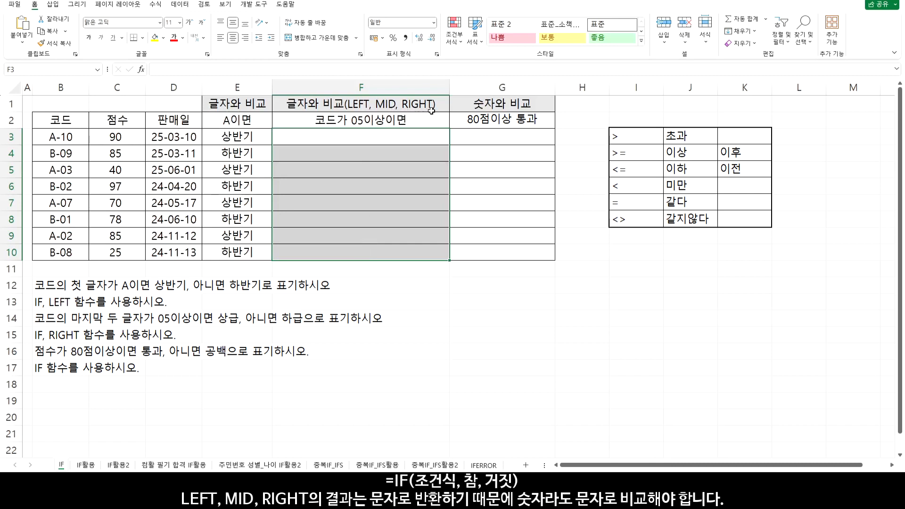
click(357, 135)
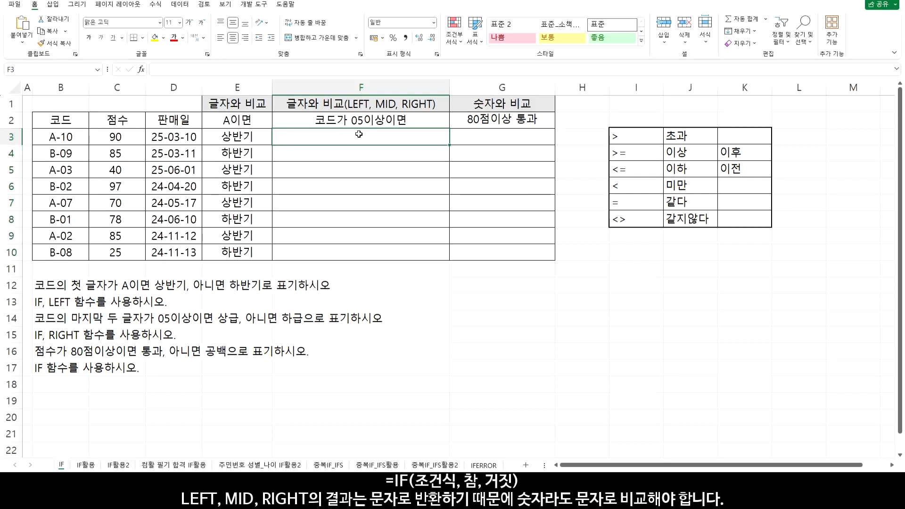
text(=ri)
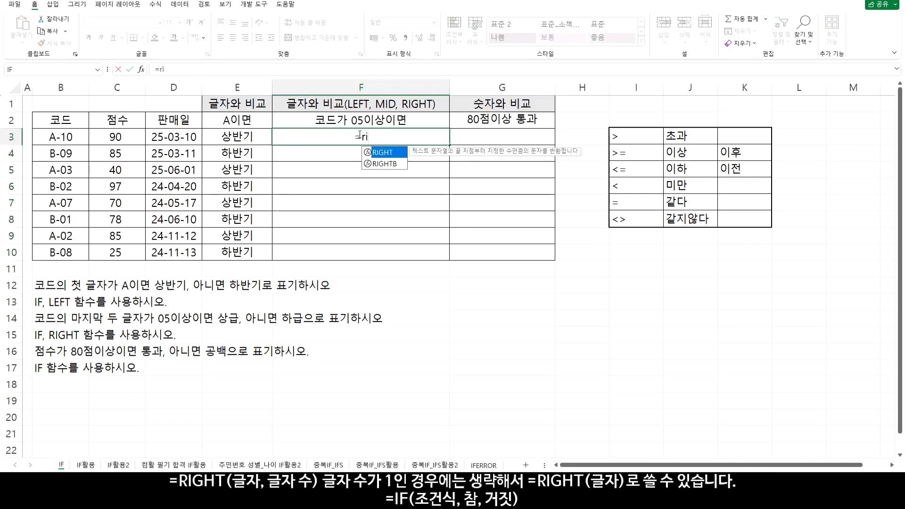
double_click(384, 152)
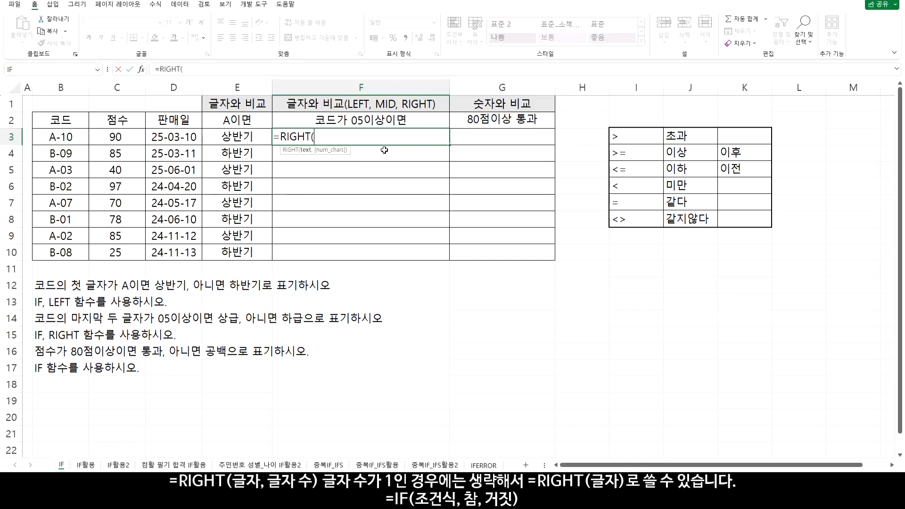
click(66, 139)
text(,2)
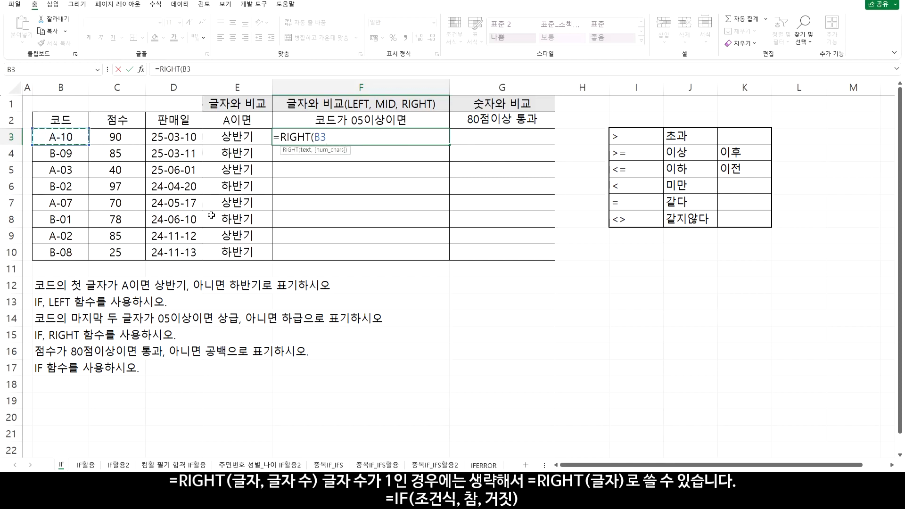
text())
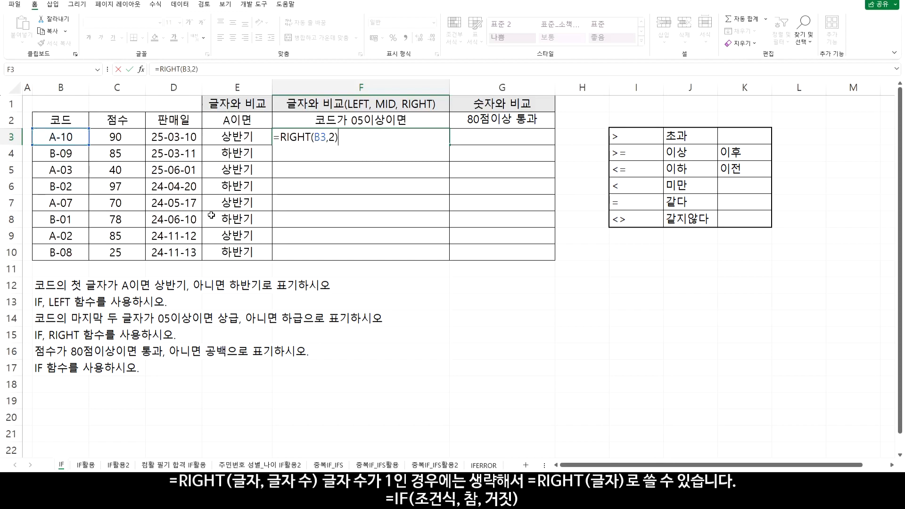
key(Return)
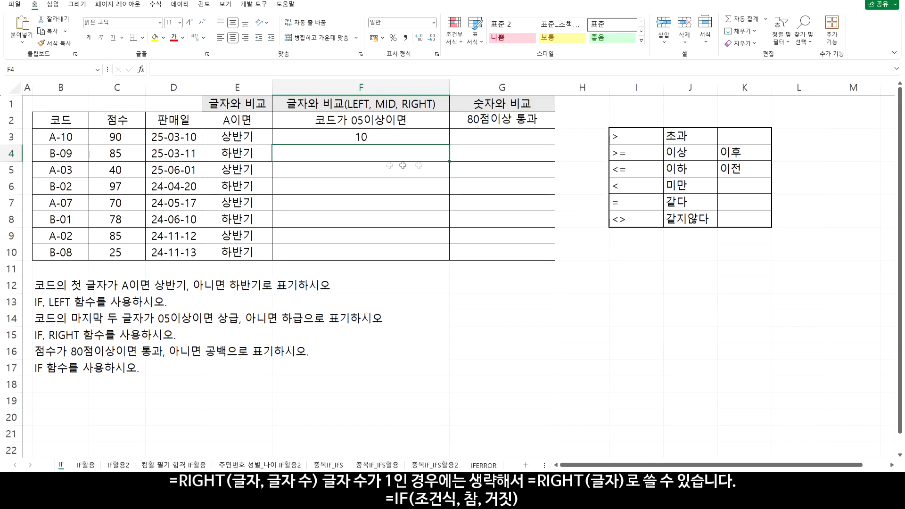
Copy the RIGHT formula from F3 down through F10
click(385, 137)
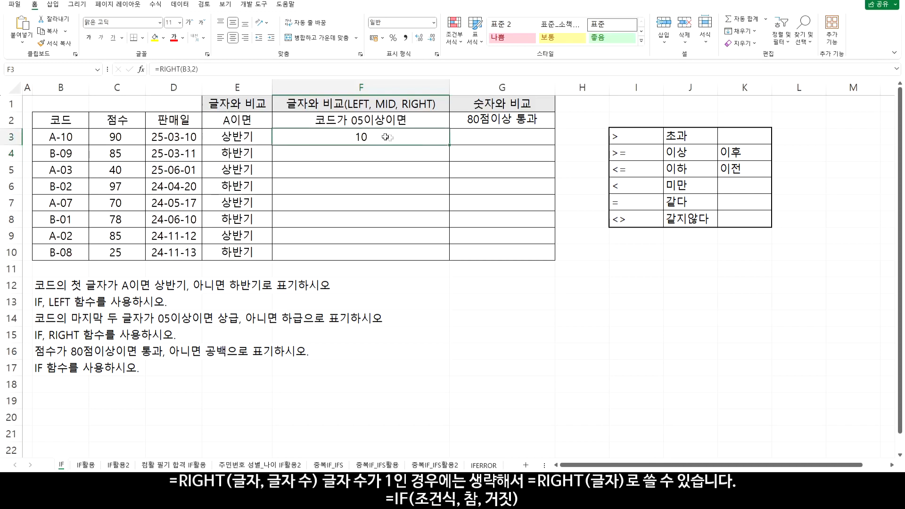
drag(448, 146, 450, 257)
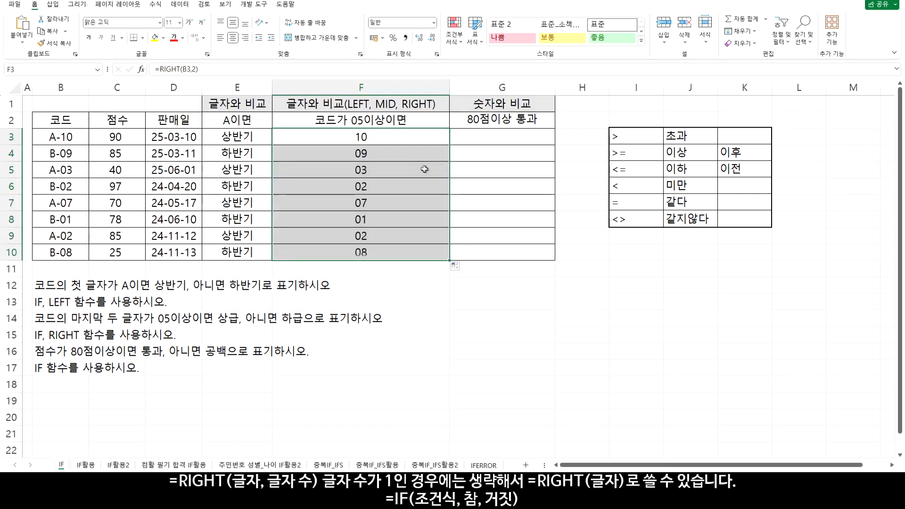
click(393, 139)
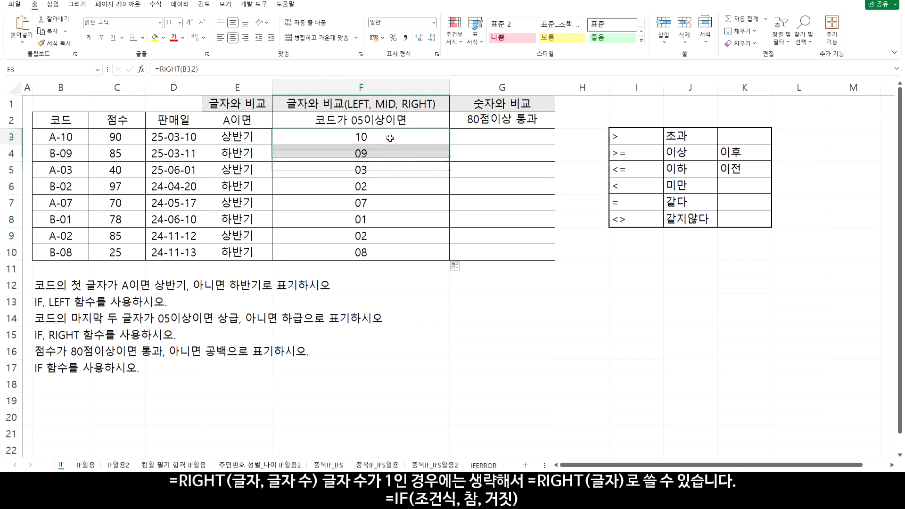
Examine the RIGHT(B3,2) expression in F3 and extend the formula to =RIGHT(B3,2)>="05"
double_click(391, 138)
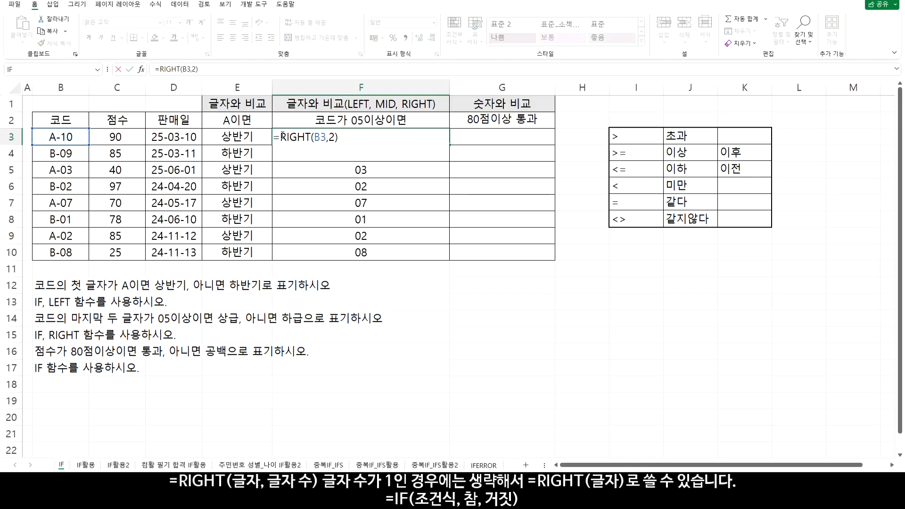
drag(281, 137, 356, 135)
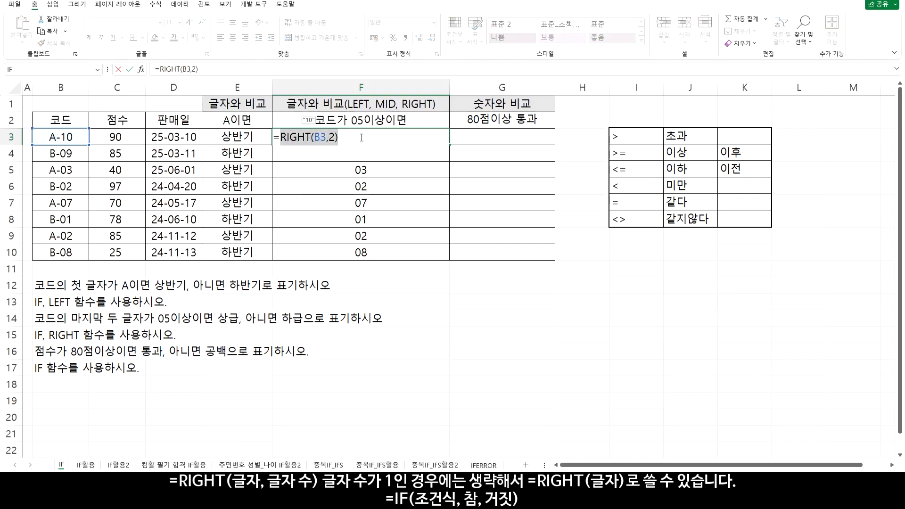
click(361, 138)
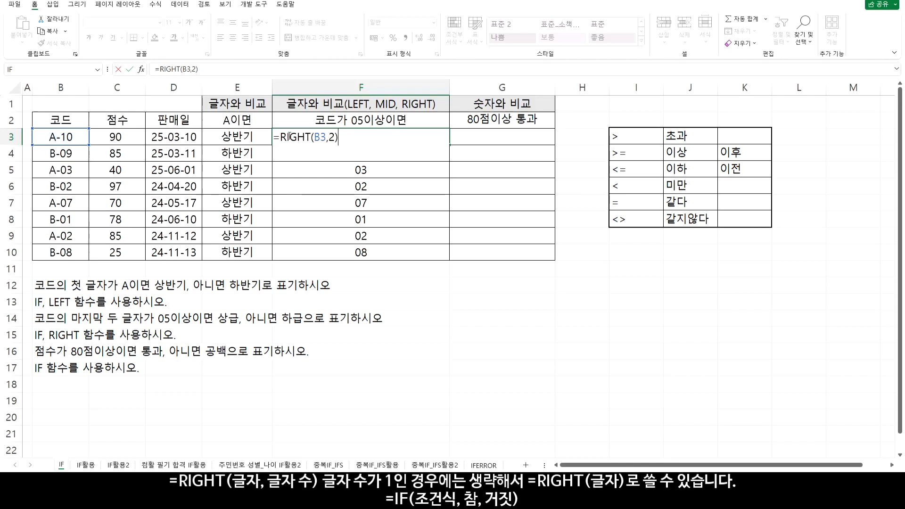
drag(280, 137, 338, 138)
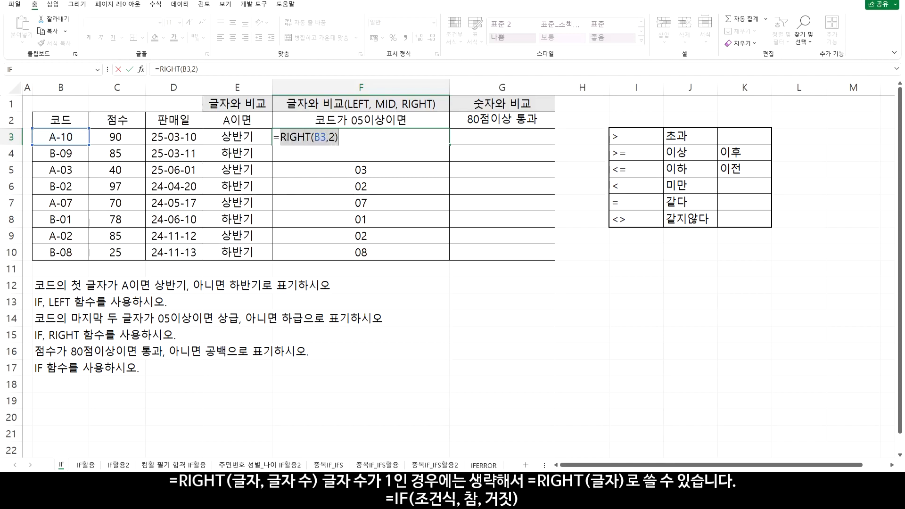
click(346, 137)
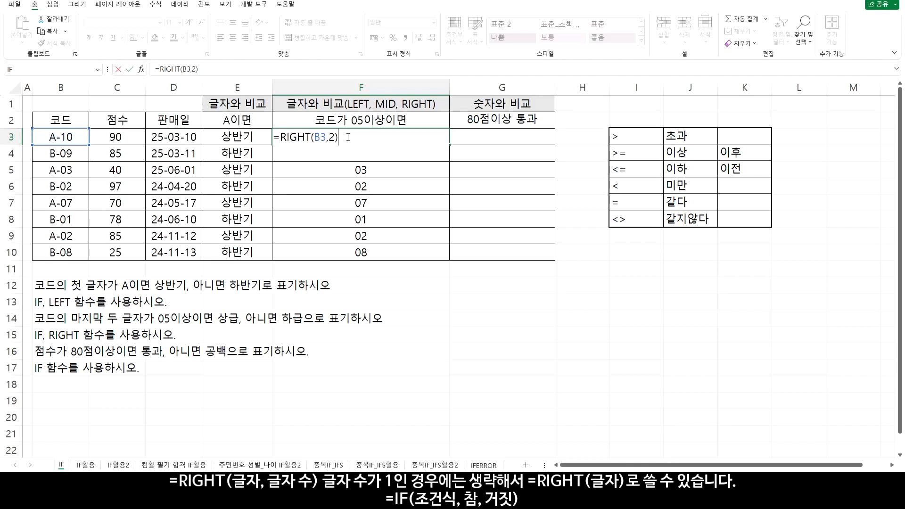
text(>="05")
key(Return)
key(Up)
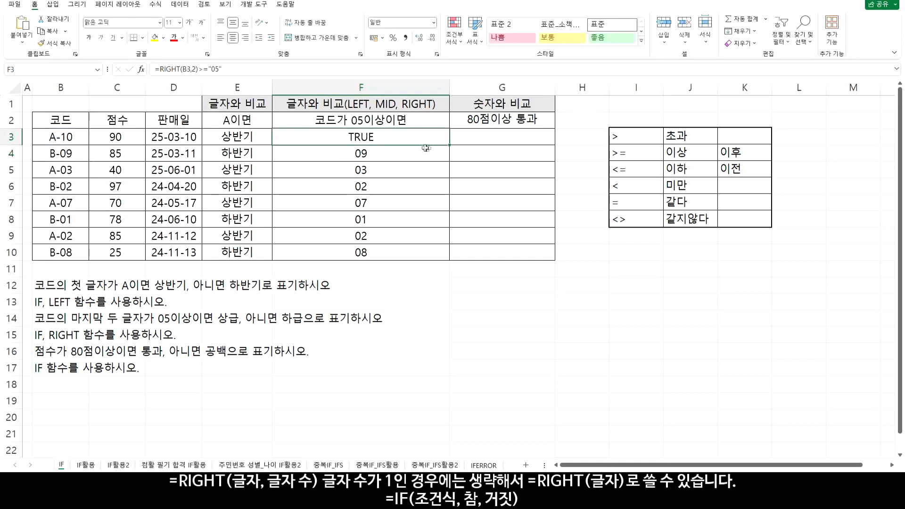
Copy the F3 comparison down through F10 and check rows 10, 7, 4 and 3 against their codes
drag(451, 147, 438, 255)
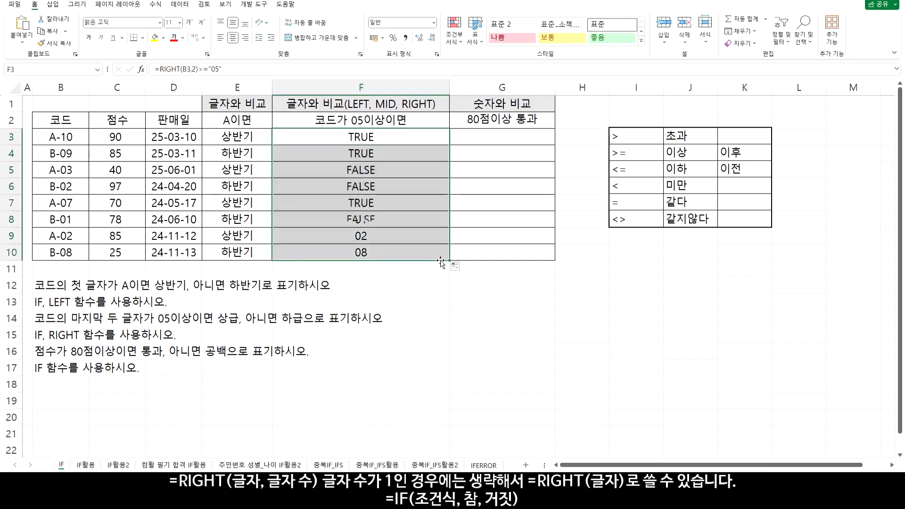
drag(384, 254, 70, 255)
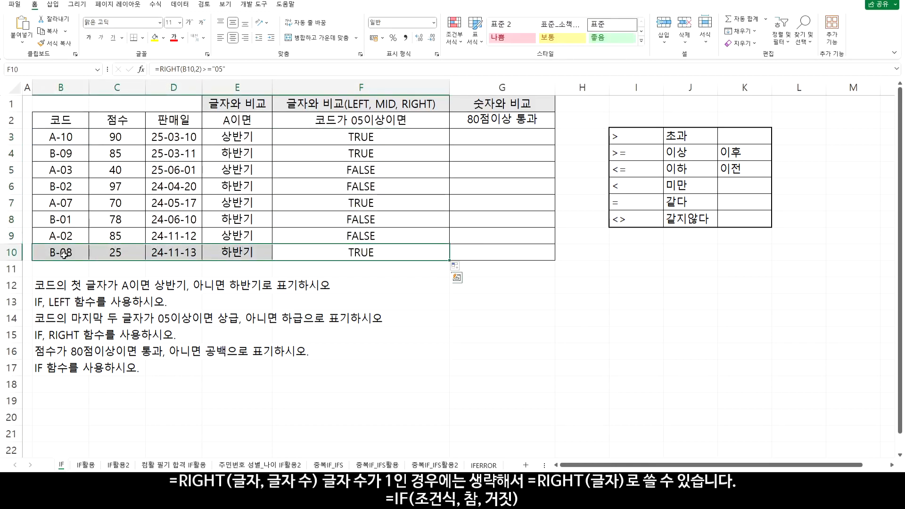
drag(350, 203, 72, 201)
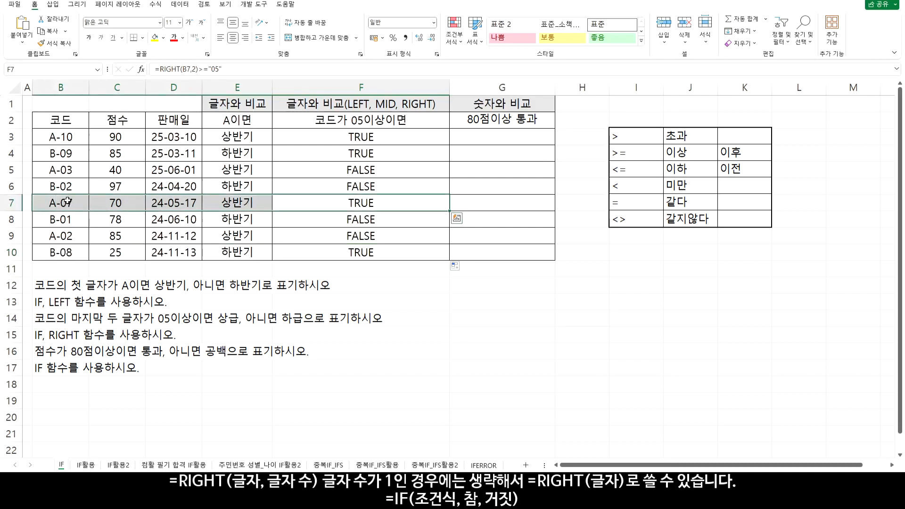
drag(352, 136, 71, 146)
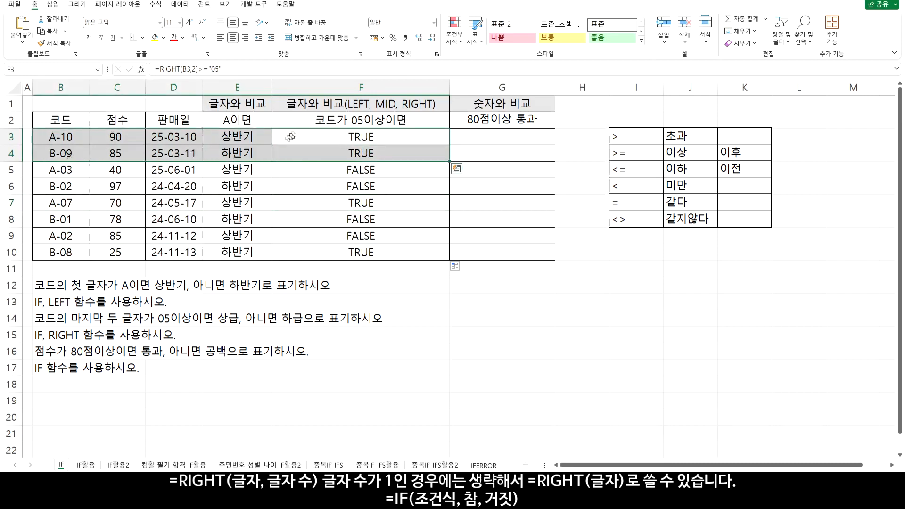
Try the numeric comparison =RIGHT(B3,2)>=5 in F3 and copy it down through F10
key(F2)
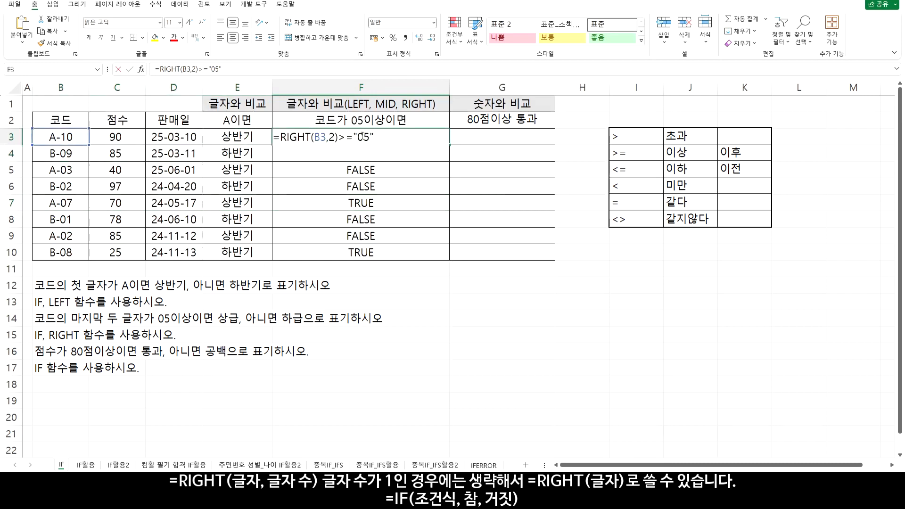
key(Left)
key(Left)
key(Left)
key(Left)
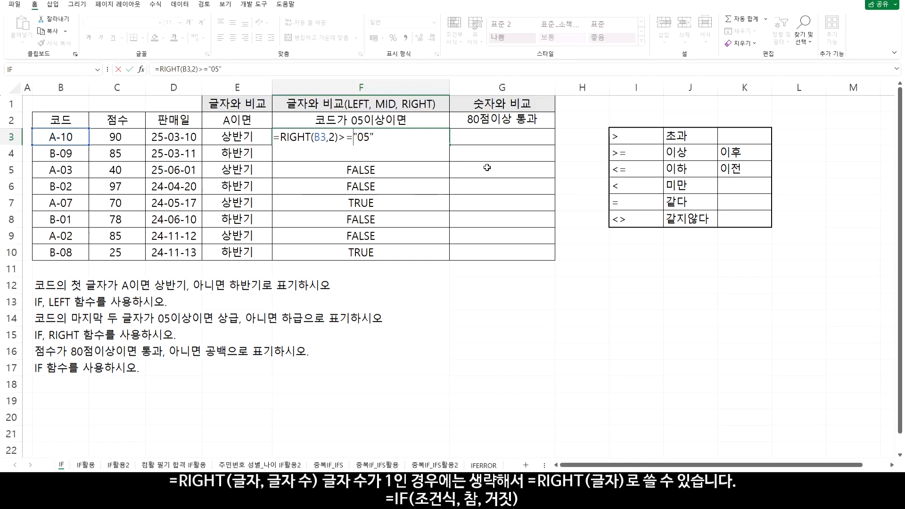
key(Delete)
key(Right)
key(Right)
key(ctrl+Return)
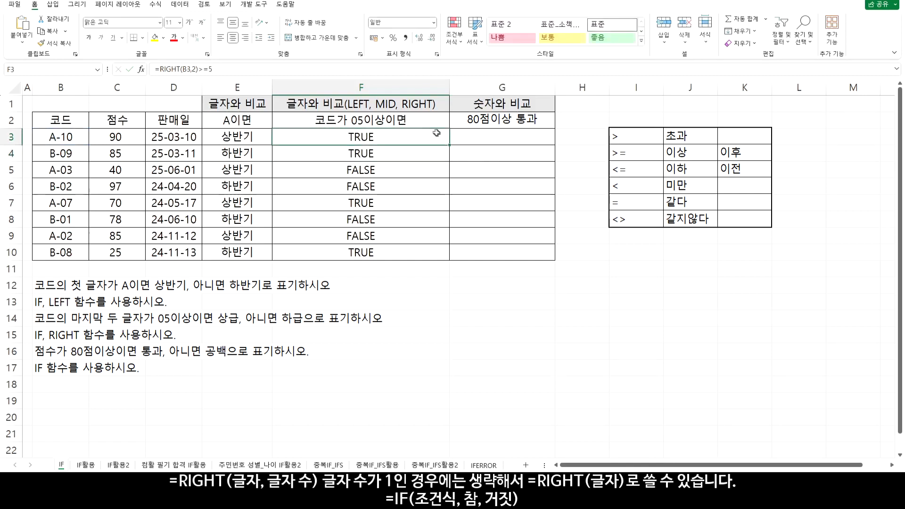
double_click(450, 144)
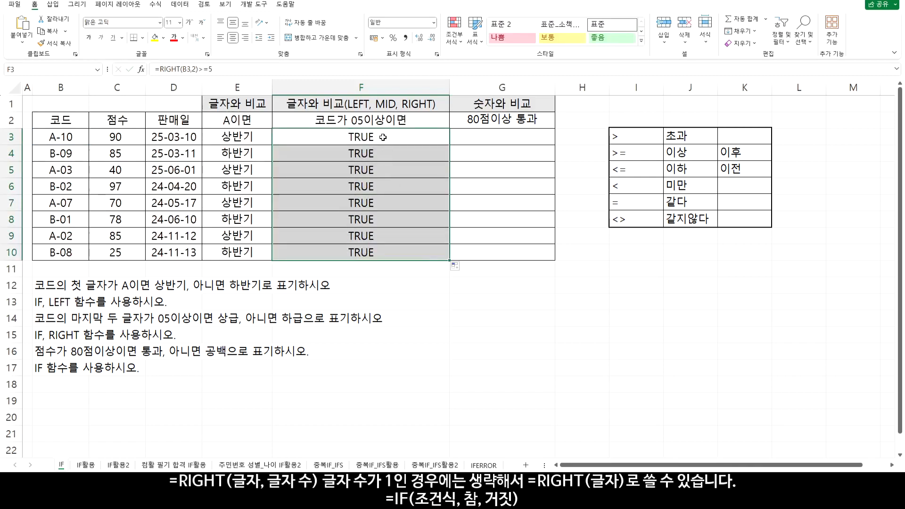
Change the F3 formula back to =RIGHT(B3,2)>="05" and copy it down through F10
double_click(383, 137)
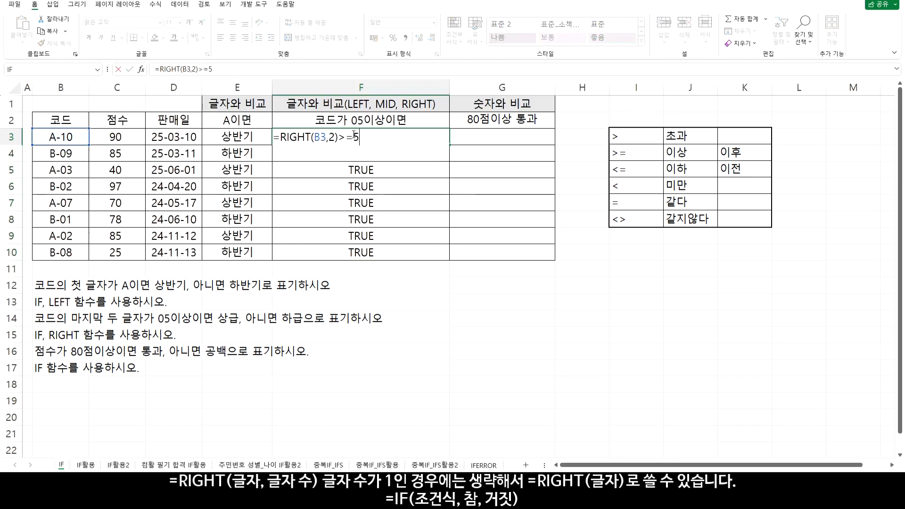
key(Left)
text("0)
key(Return)
click(425, 137)
drag(450, 145, 450, 263)
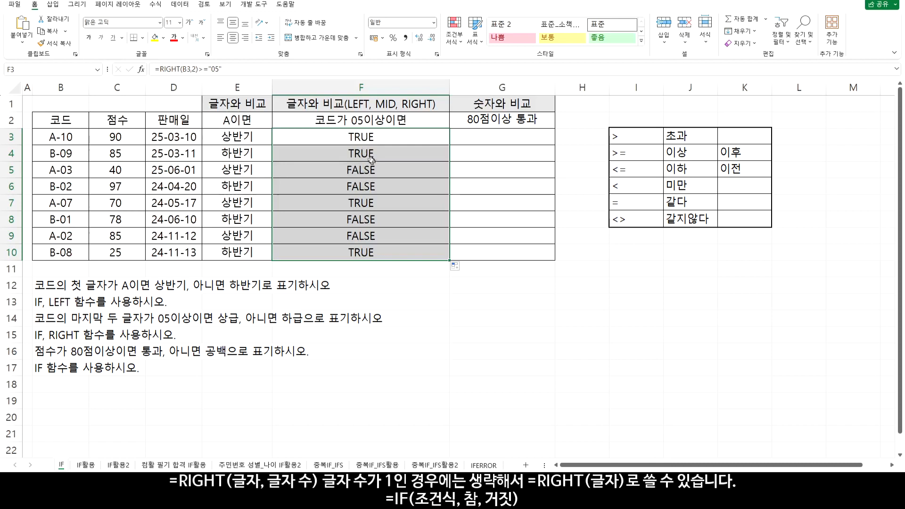
Wrap the F3 comparison RIGHT(B3,2)>="05" in an IF function with "상급" as the value if true
double_click(334, 137)
click(279, 137)
text(if()
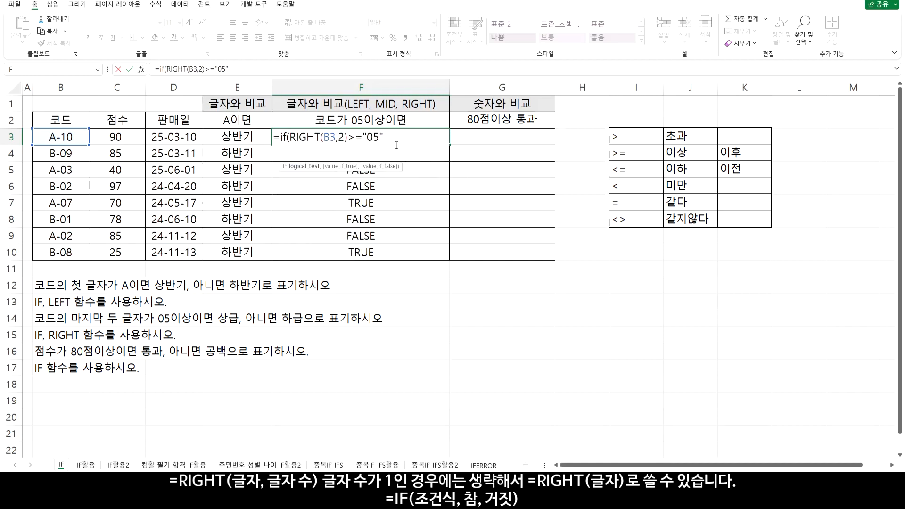
drag(292, 137, 384, 136)
click(385, 137)
text(,)
text("상급)
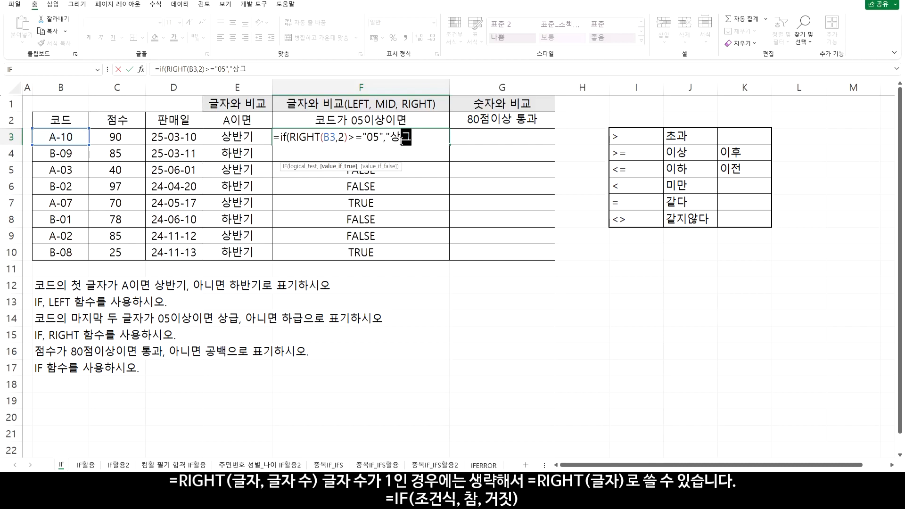
text(",)
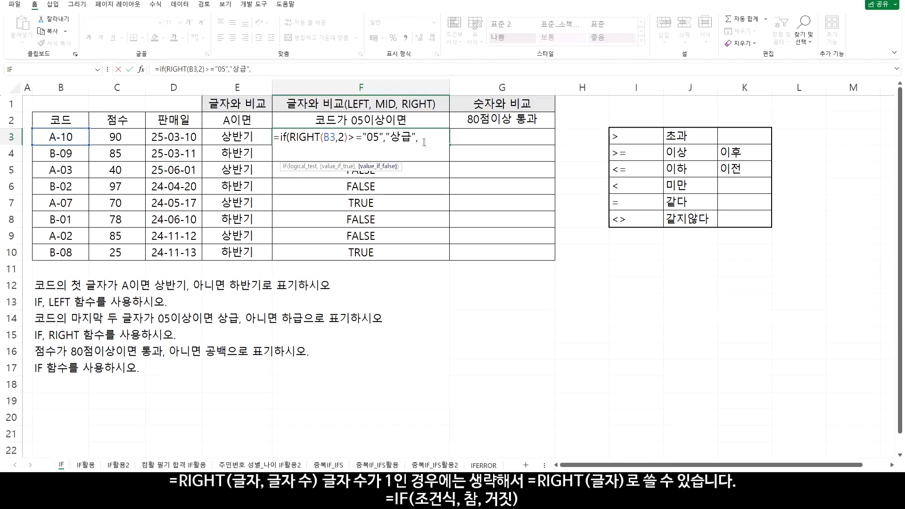
text("하급"))
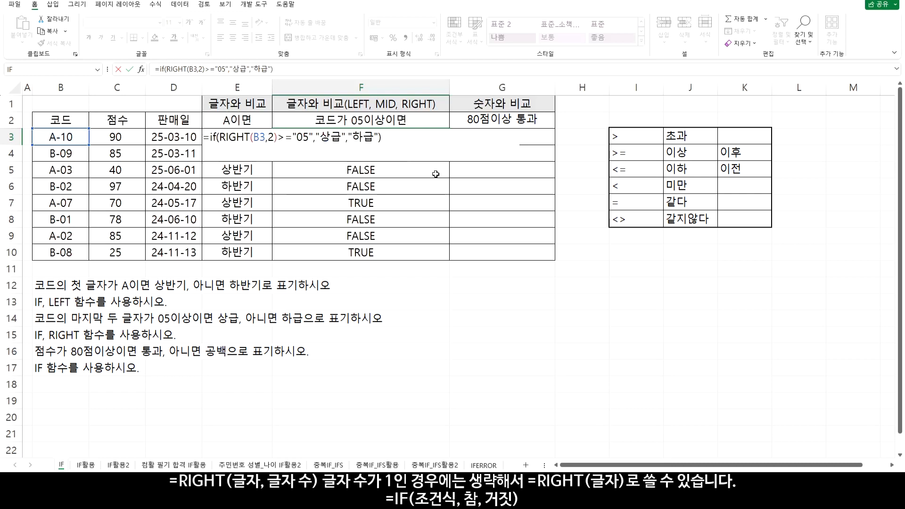
Complete the F3 formula with "하급" as the value if false and copy it down through F10
key(Return)
click(445, 142)
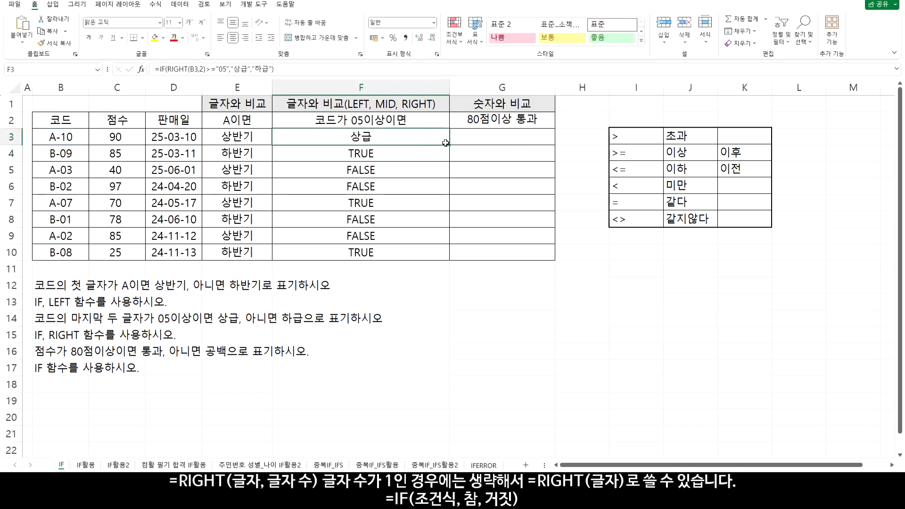
drag(450, 145, 445, 254)
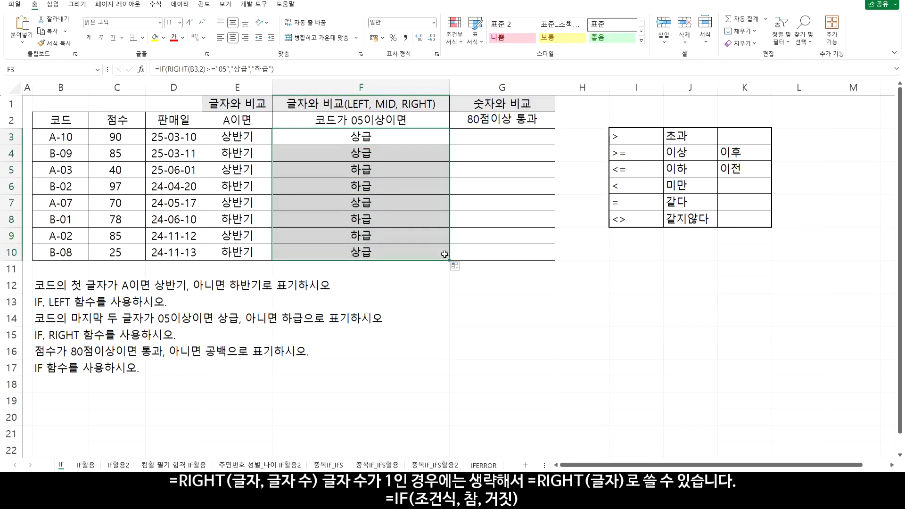
Enter the numeric comparison =C3>=80 in G3 under the 80점이상 통과 heading
click(492, 137)
text(=)
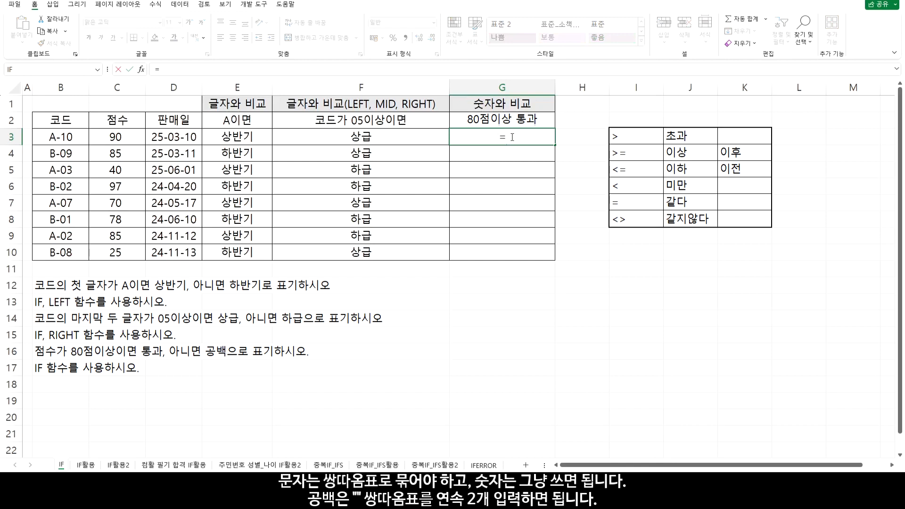
click(116, 139)
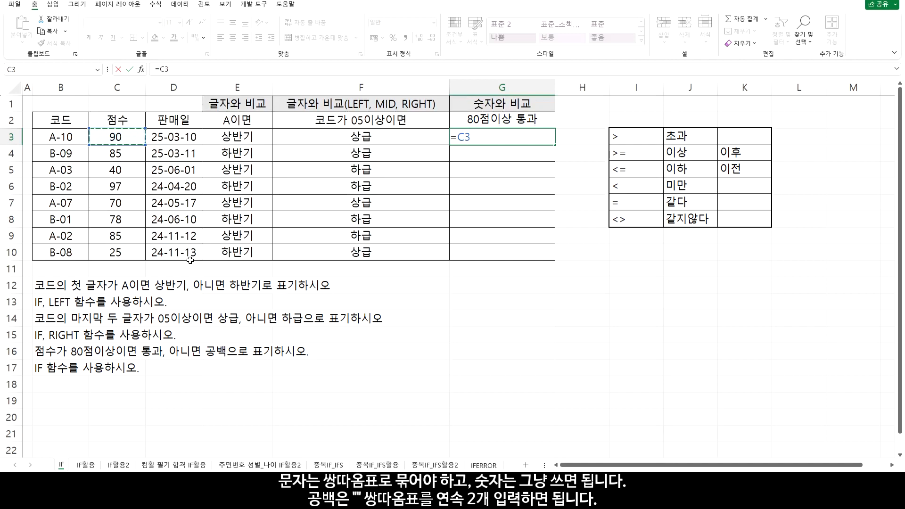
text(>=80)
key(Return)
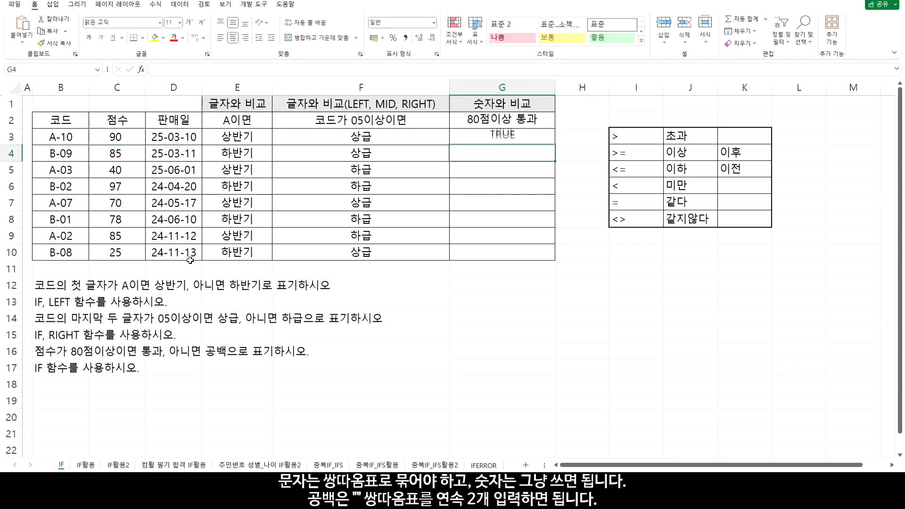
Copy the G3 comparison down through G10 and check rows 5 and 6 against their scores
click(548, 137)
drag(556, 147, 548, 259)
drag(502, 170, 114, 169)
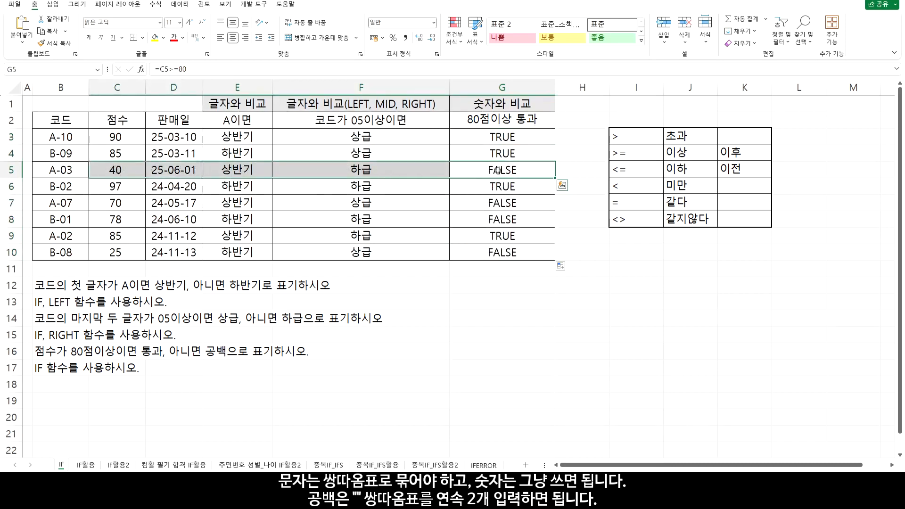
drag(488, 179, 127, 186)
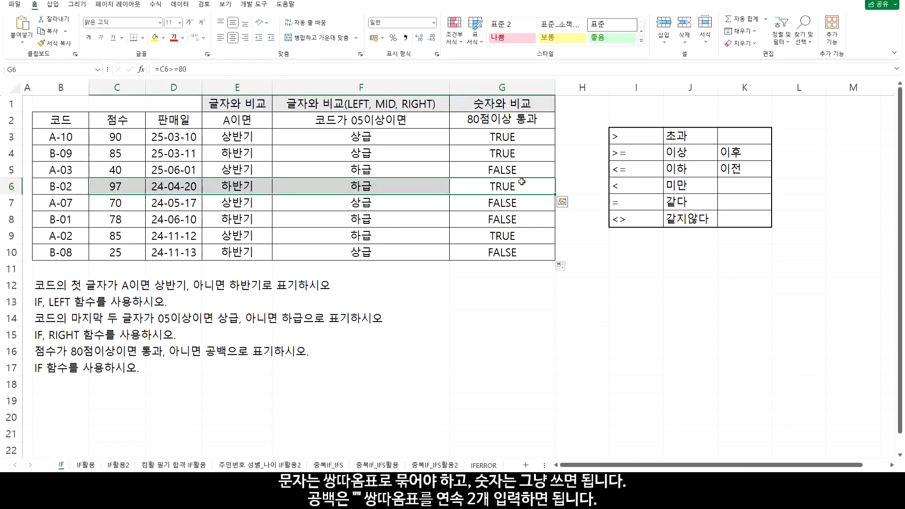
Change the G3 formula to =IF(C3>=80,"통과","") so scores under 80 give an empty text
click(509, 138)
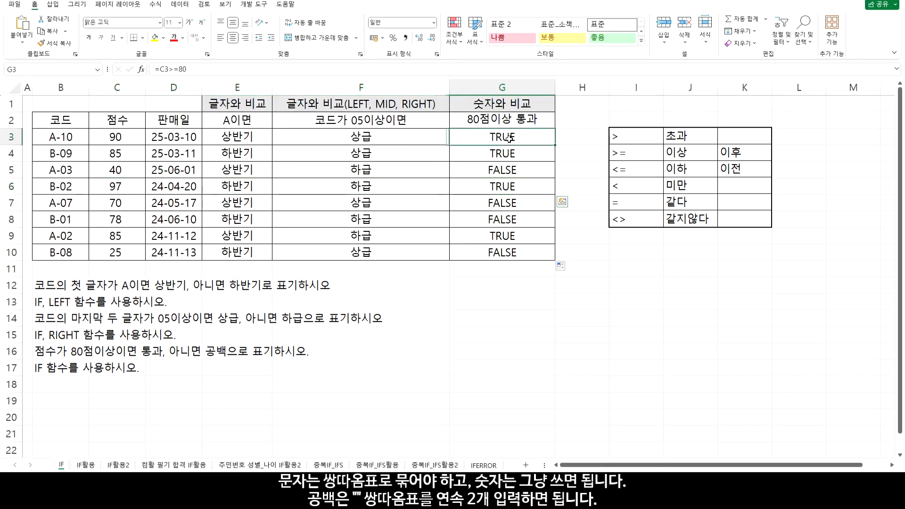
double_click(509, 138)
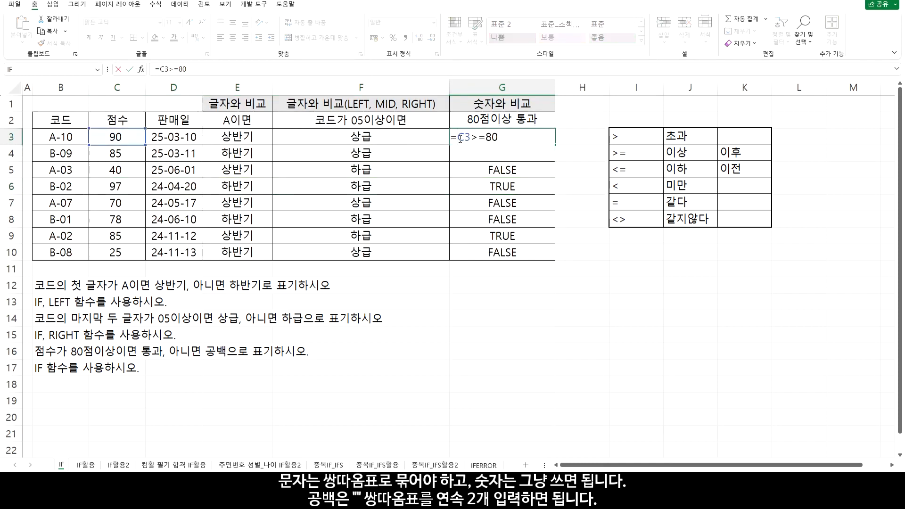
key(Home)
key(Right)
text(if()
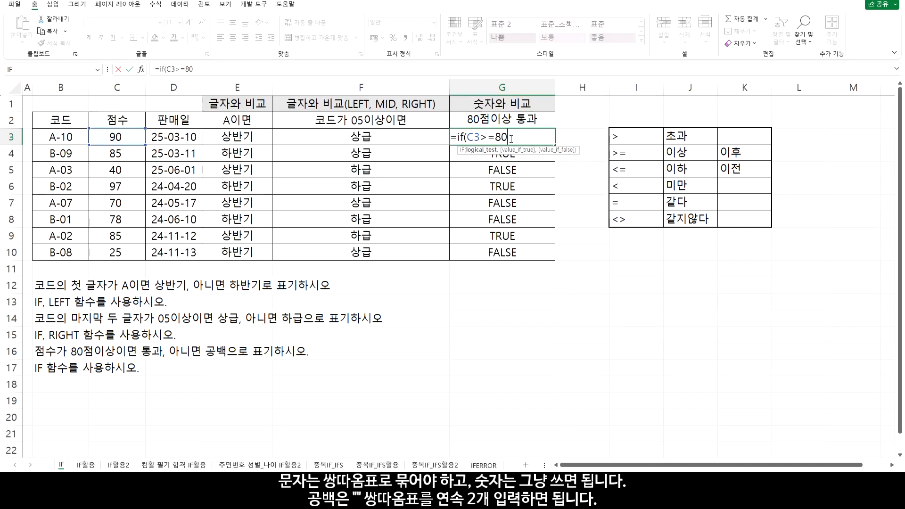
text(,)
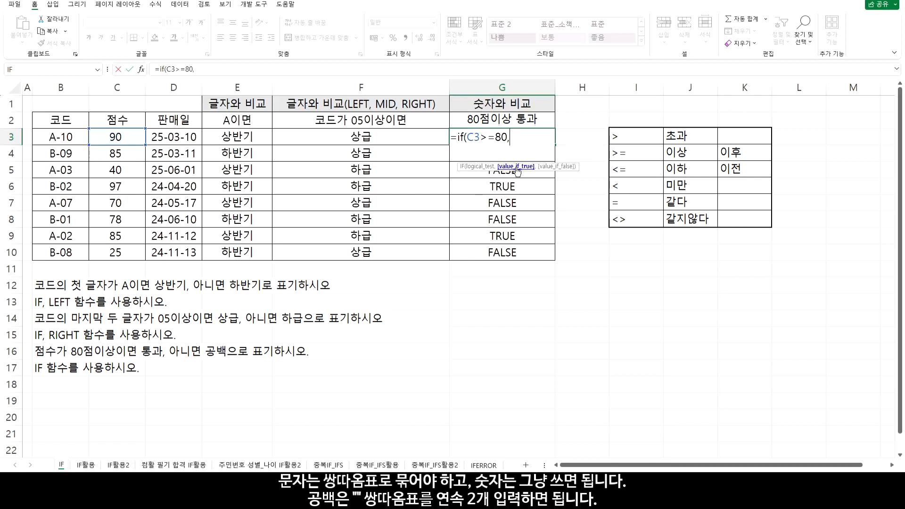
text("통과",)
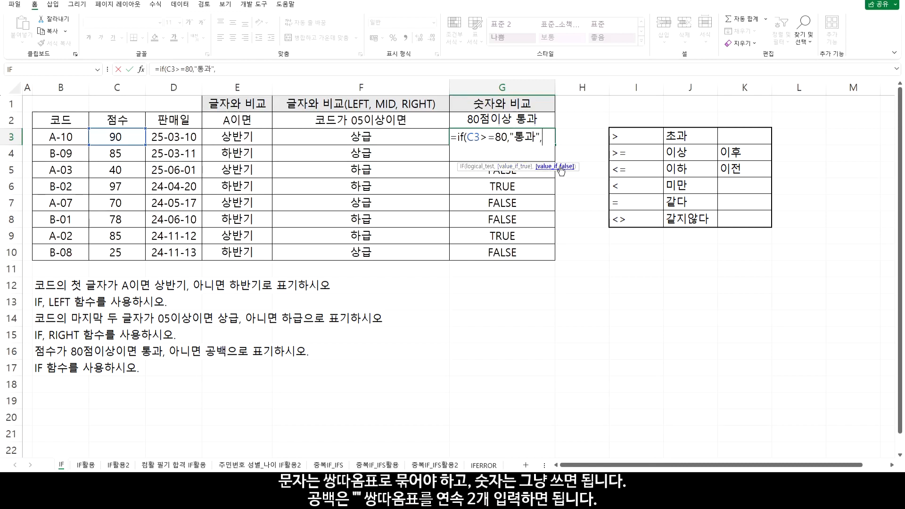
text("")
text())
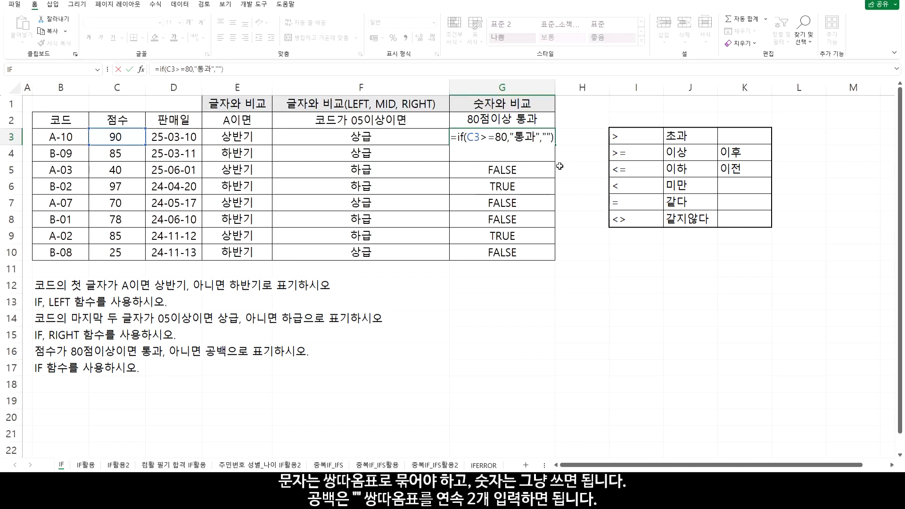
key(Return)
Copy the G3 IF formula down through G10 and check rows 5, 7, 8 and 10
click(545, 138)
drag(554, 145, 552, 259)
drag(506, 171, 134, 164)
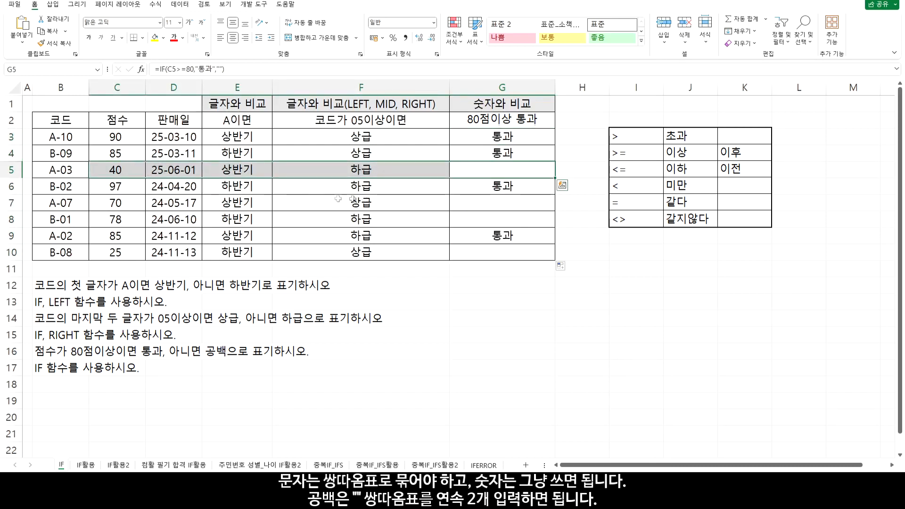
click(498, 174)
click(500, 203)
click(500, 219)
click(503, 253)
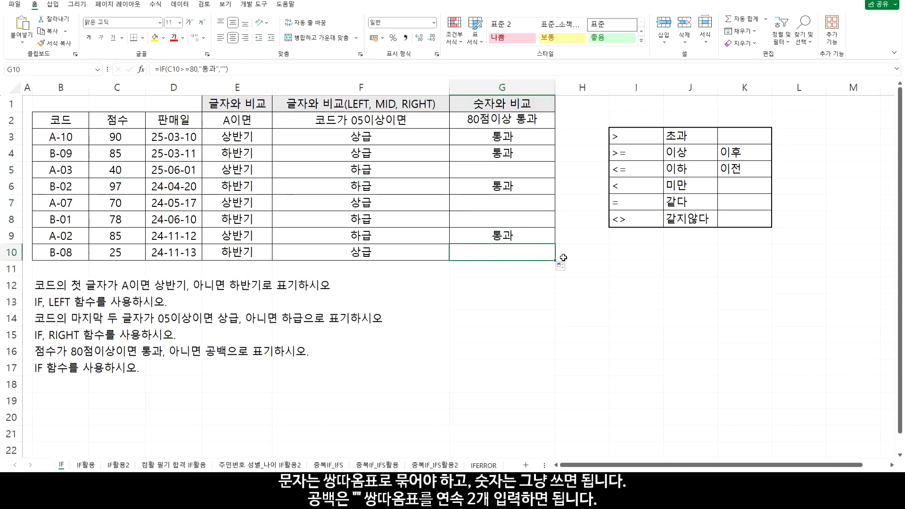
On the IF활용 sheet, format the sale dates in B3:B10 with the custom format yy-mm-dd(AAA)
click(85, 465)
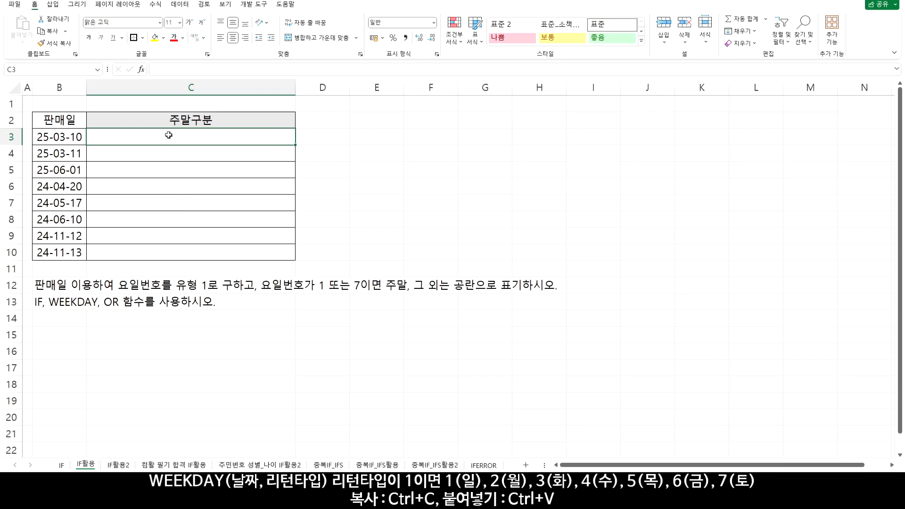
click(75, 137)
drag(73, 148, 74, 252)
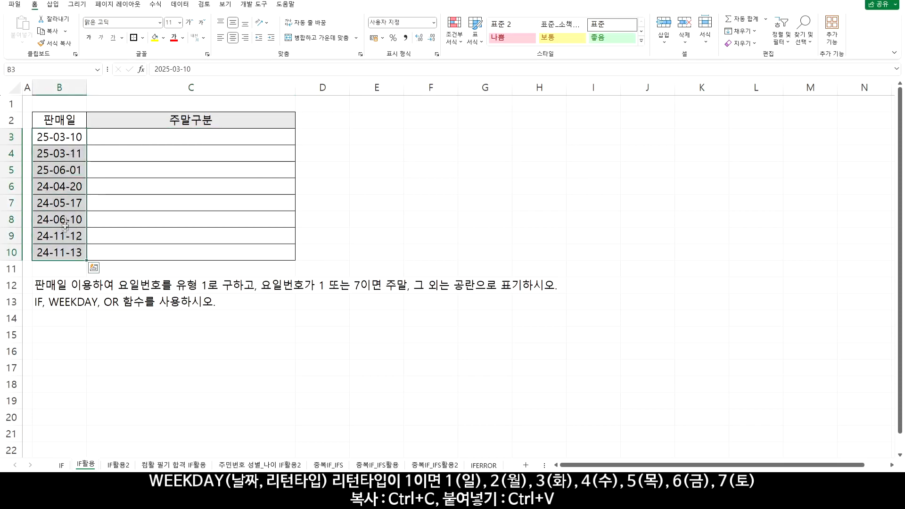
right_click(71, 201)
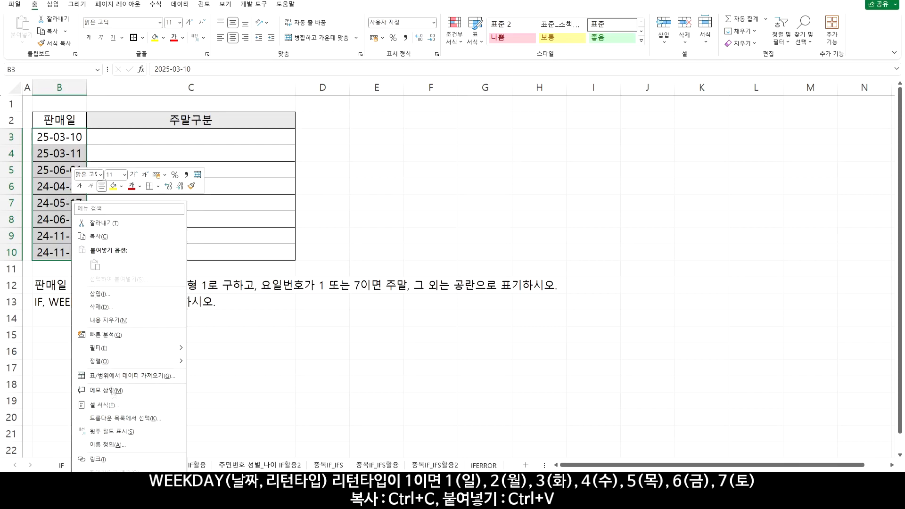
click(114, 407)
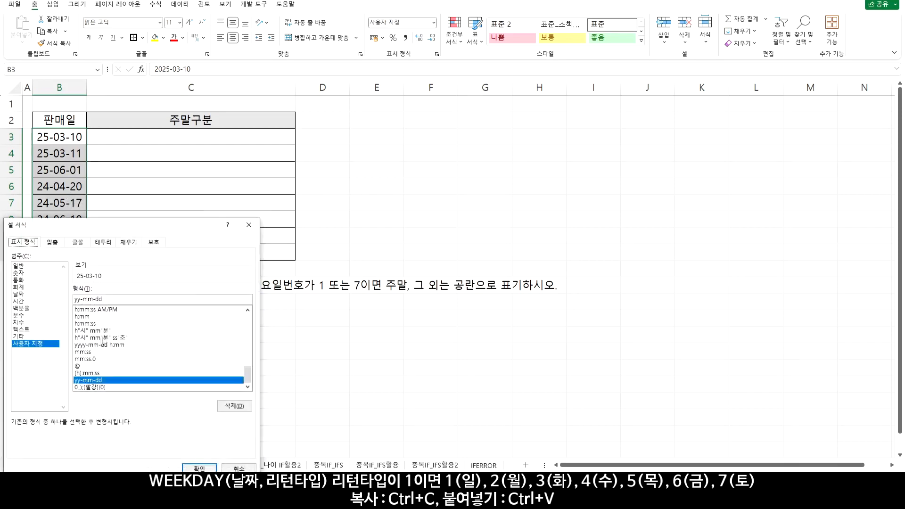
click(121, 299)
text((AAA)
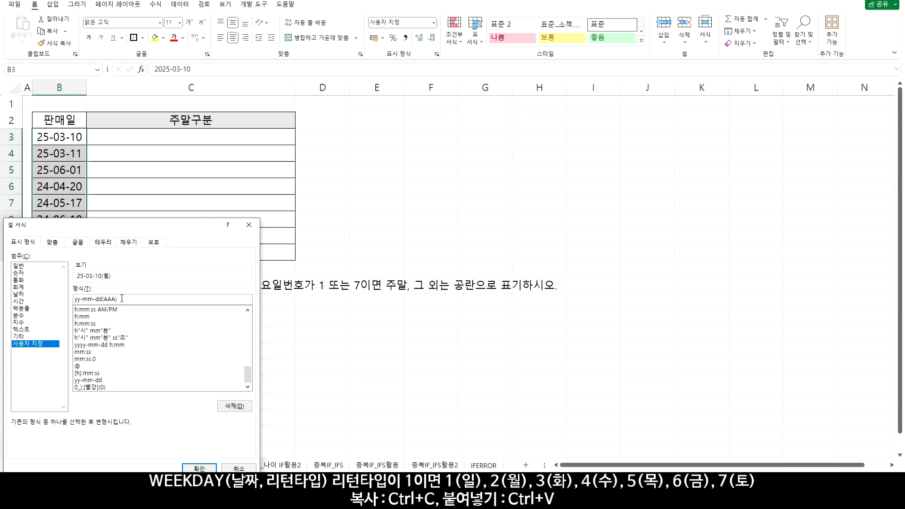
click(198, 468)
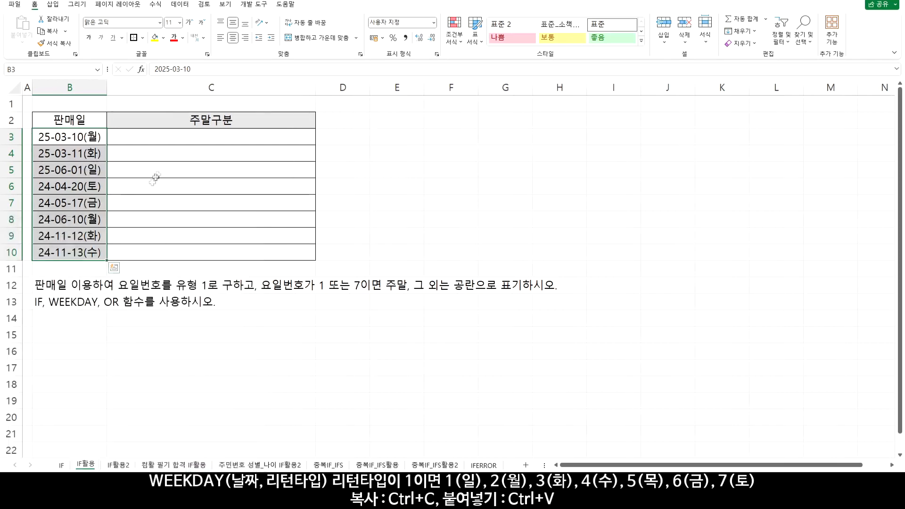
Enter =WEEKDAY(B3,1) in C3 of the 주말구분 column, using return type 1 for Sunday to Saturday
click(188, 138)
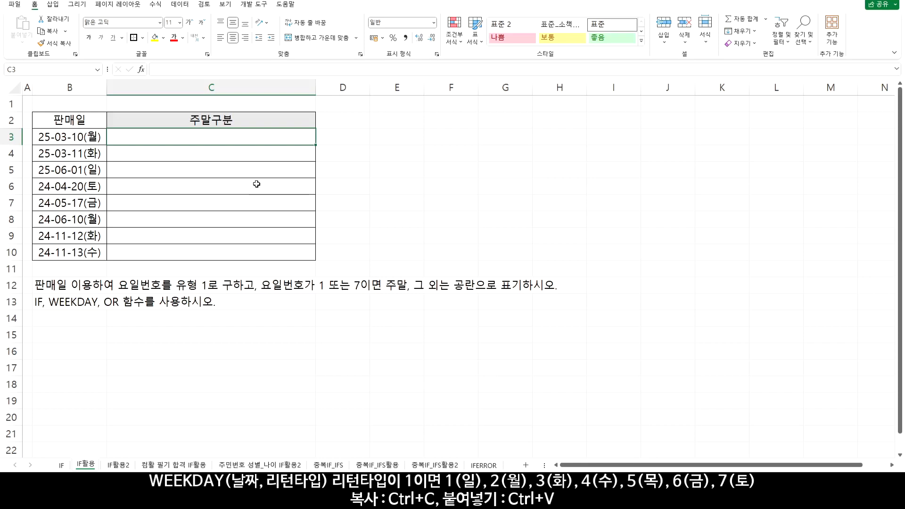
text(=)
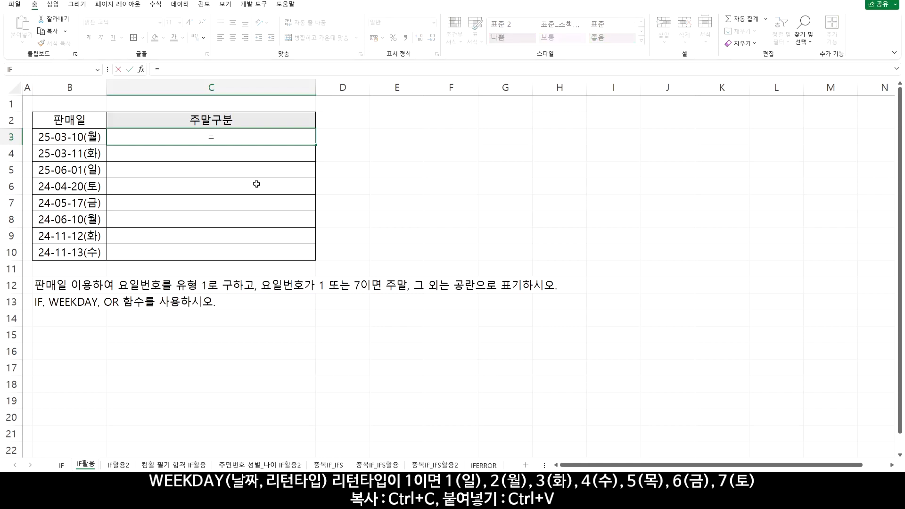
text(WEE)
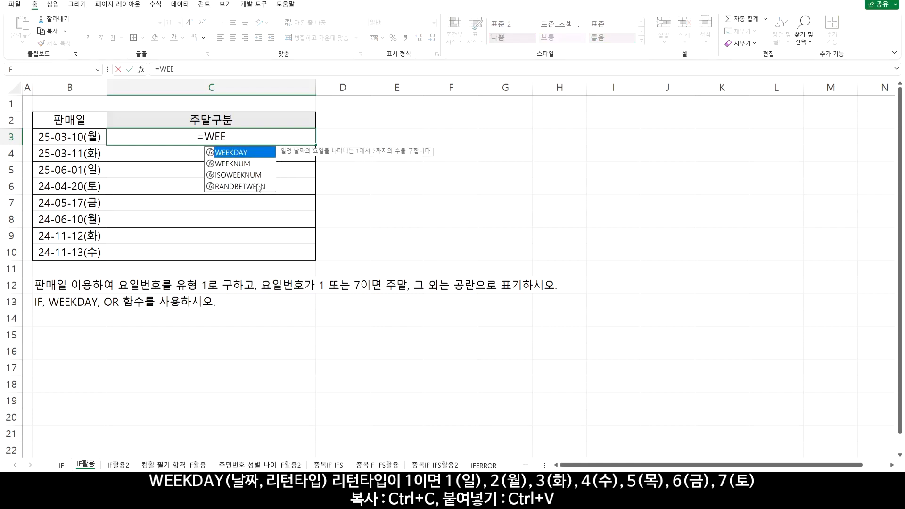
double_click(249, 151)
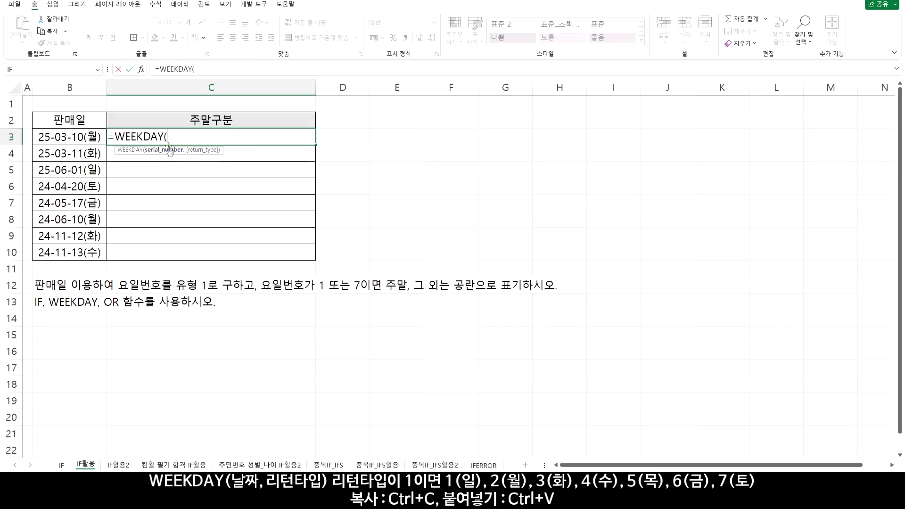
click(73, 137)
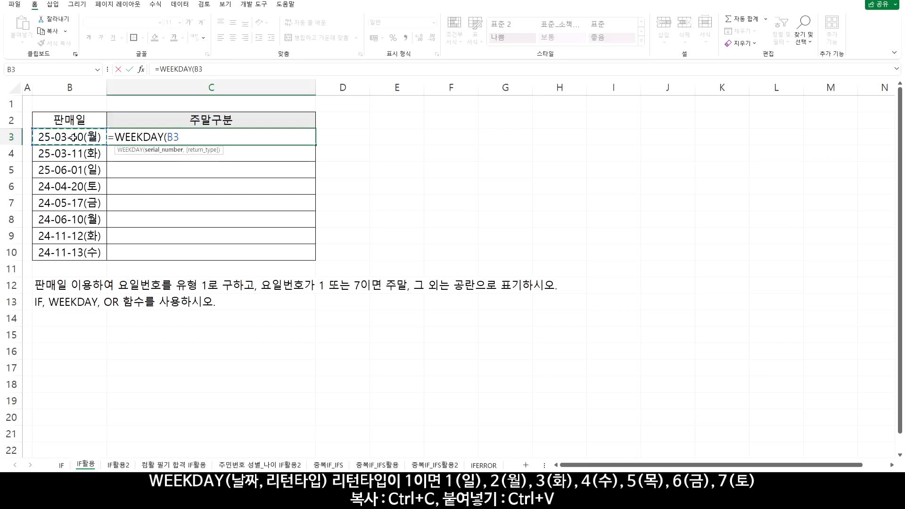
text(,)
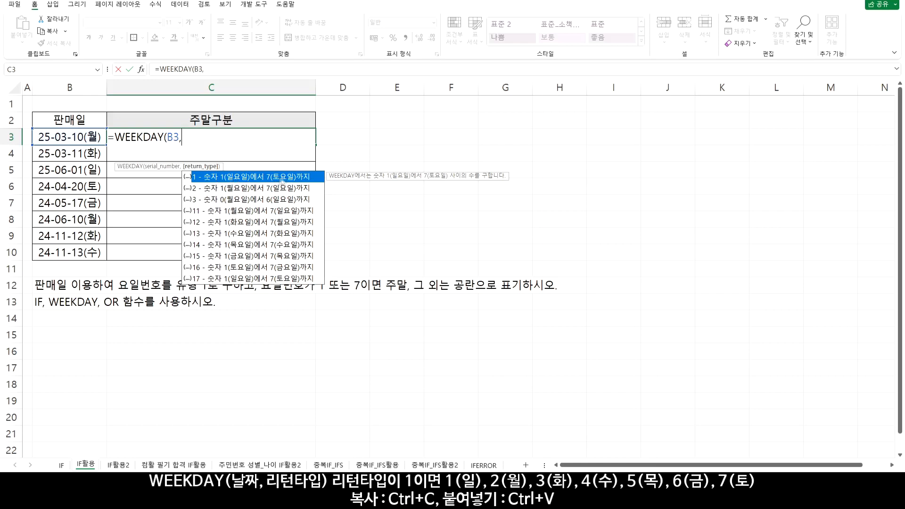
double_click(255, 179)
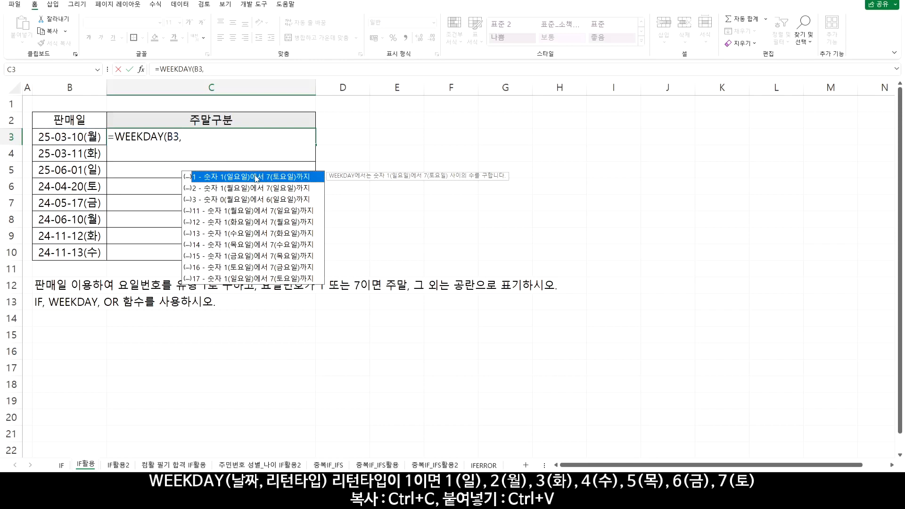
double_click(255, 177)
text())
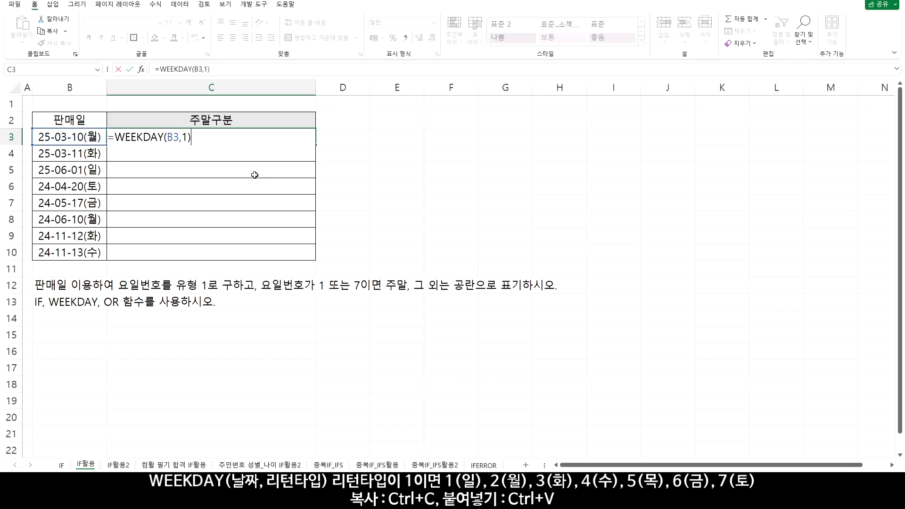
key(Return)
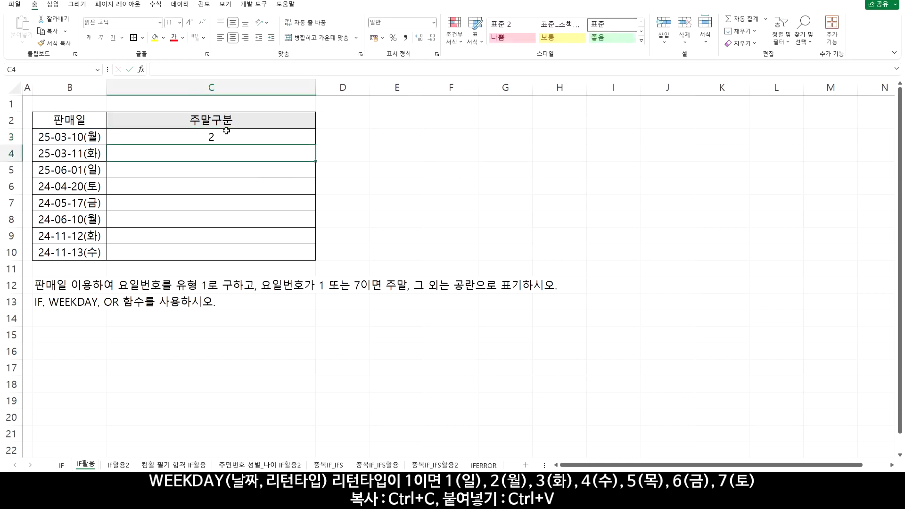
Copy the C3 WEEKDAY formula down through C10 and check row 3 against its weekday
click(246, 140)
drag(315, 145, 319, 259)
drag(90, 137, 165, 139)
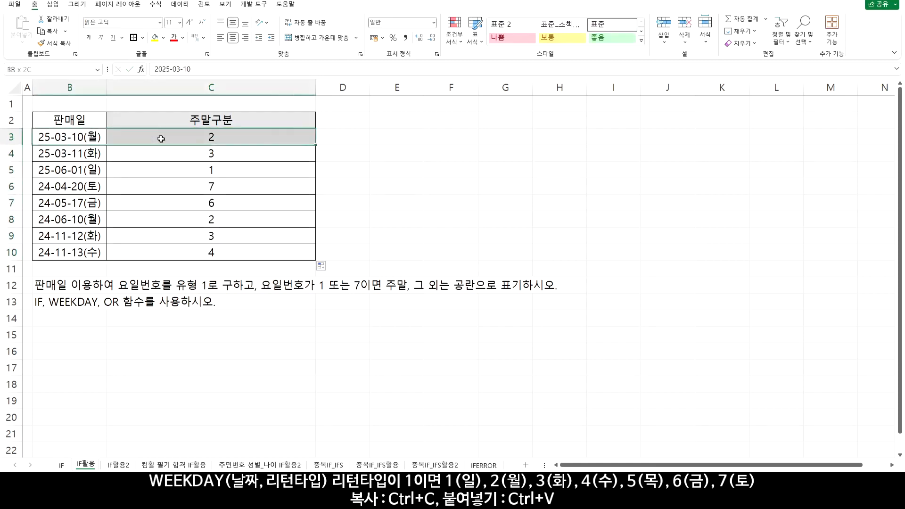
Check the weekday numbers in C4, C10, C7, C5 and C6 against the sale dates in column B
drag(88, 153, 165, 151)
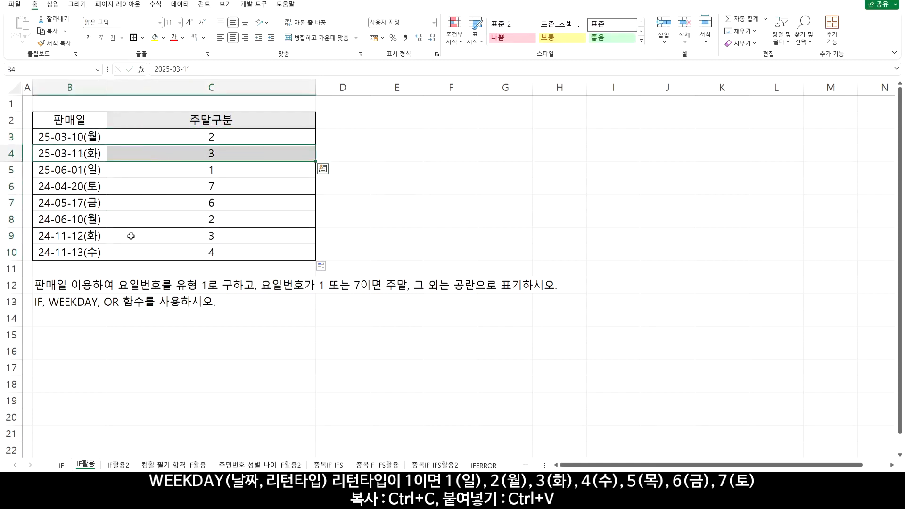
drag(89, 253, 182, 250)
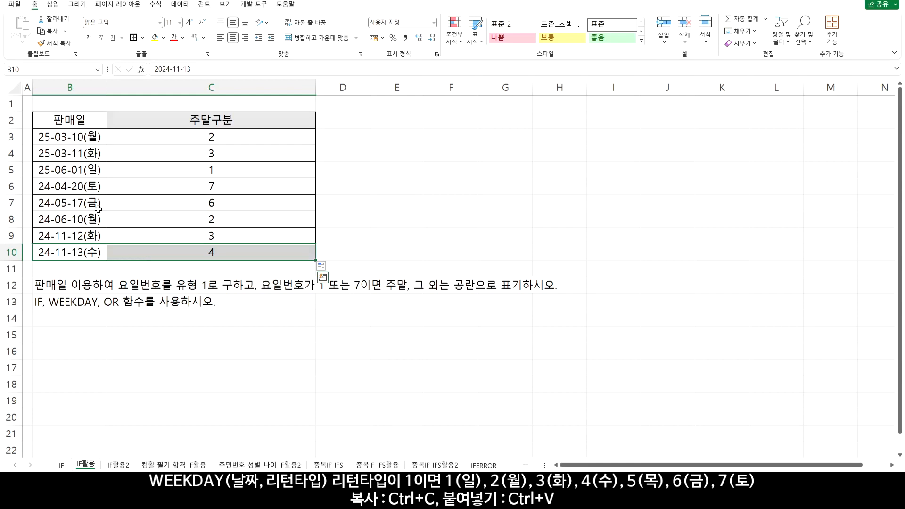
drag(98, 206, 189, 201)
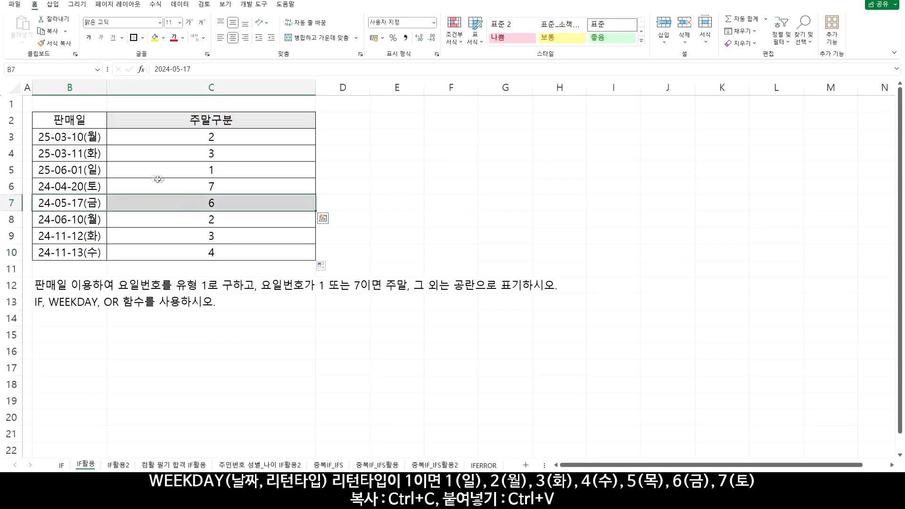
drag(97, 171, 174, 172)
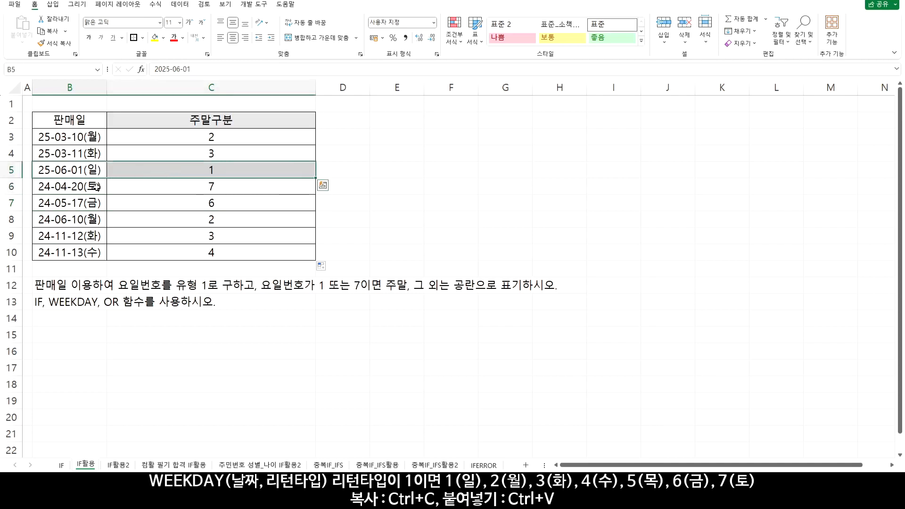
drag(100, 186, 192, 186)
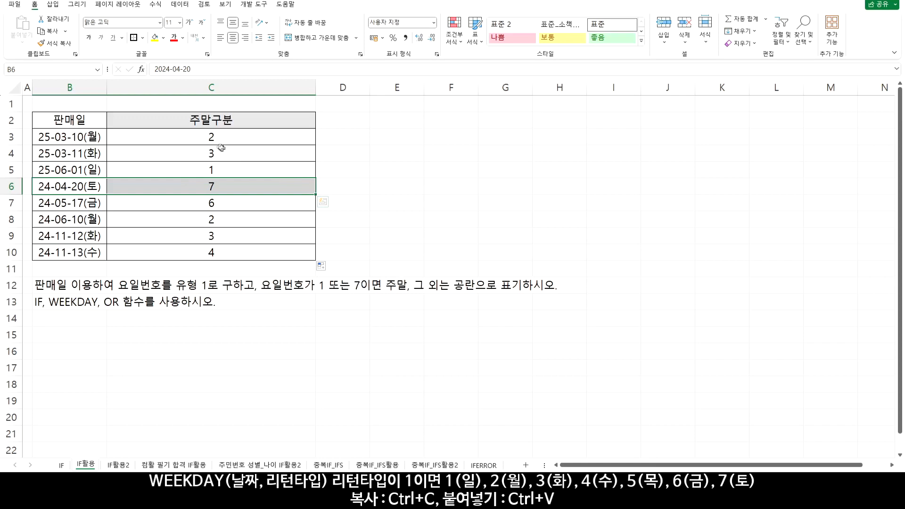
Extend the C3 formula to =WEEKDAY(B3,1)=1 so it tests for Sunday
double_click(135, 140)
click(229, 141)
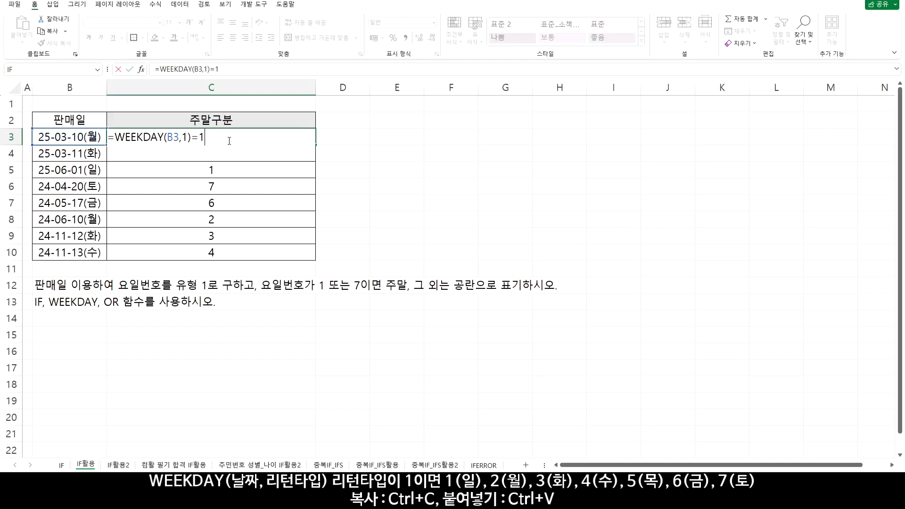
text(=1)
key(Return)
Copy the C3 Sunday test down through C10 and check row 5 against its sale date
click(228, 141)
drag(315, 143, 316, 260)
click(215, 168)
key(shift+Left)
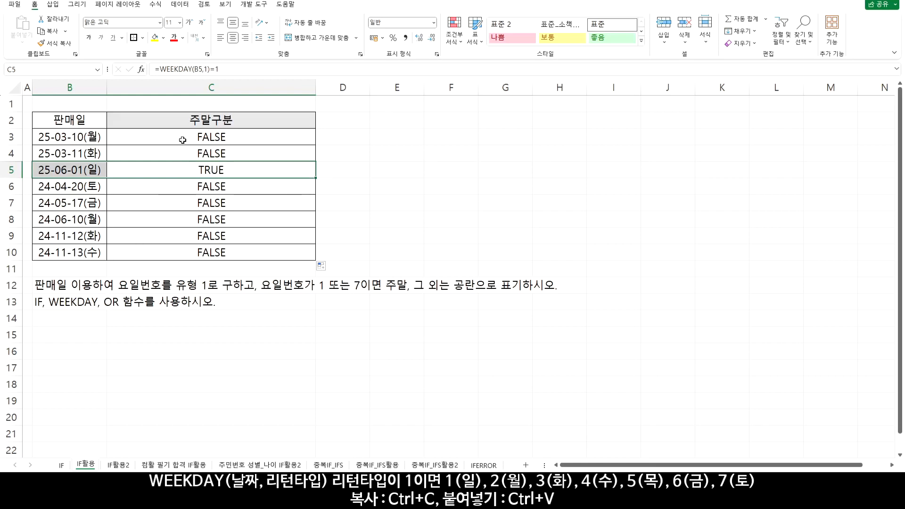
Change C3 to =OR(WEEKDAY(B3,1)=1,WEEKDAY(B3,1)=7), copy it down through C10 and check rows 5 and 6
double_click(206, 137)
drag(115, 137, 212, 137)
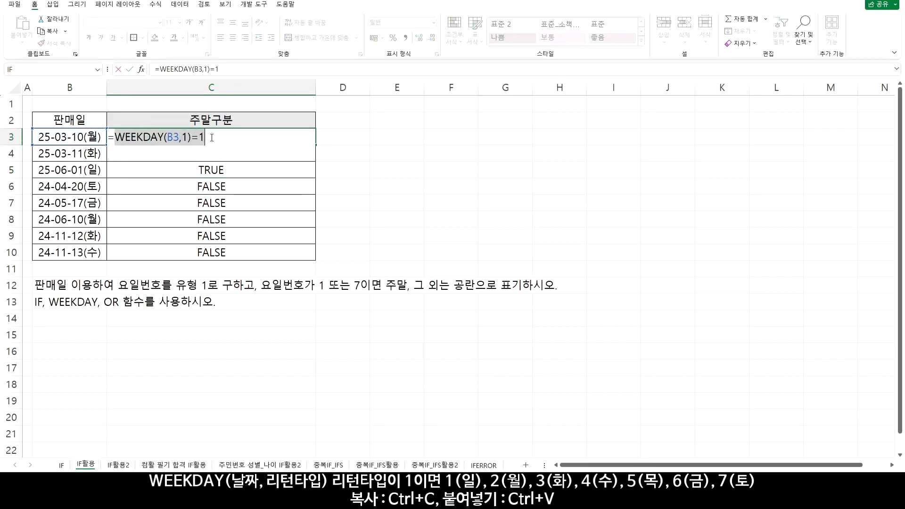
key(ctrl+c)
click(115, 137)
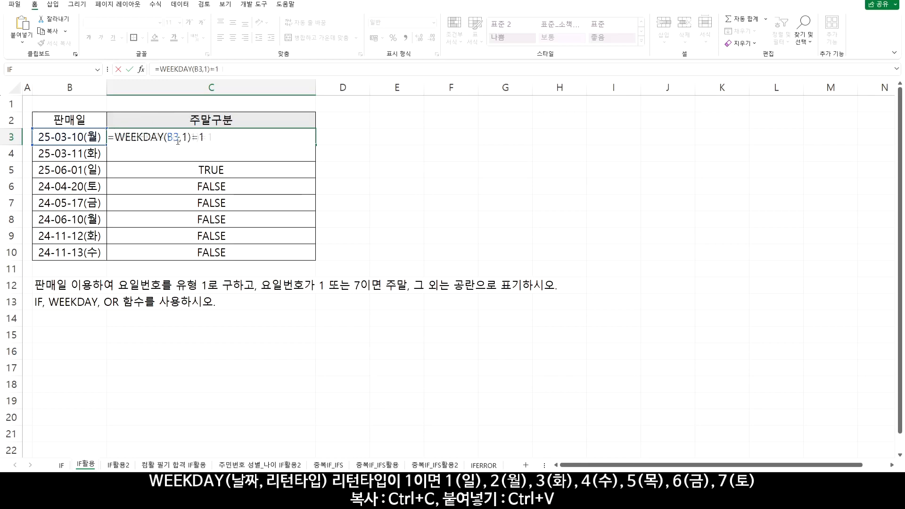
text(OR()
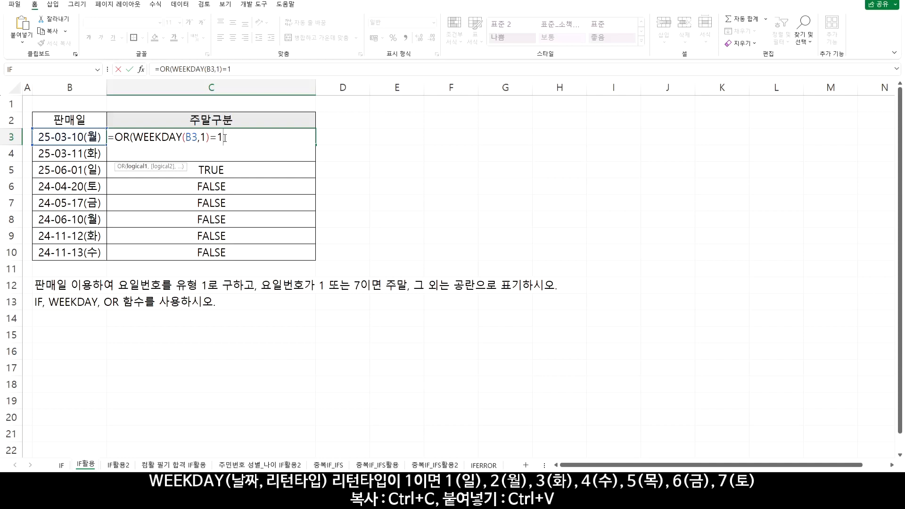
text(,)
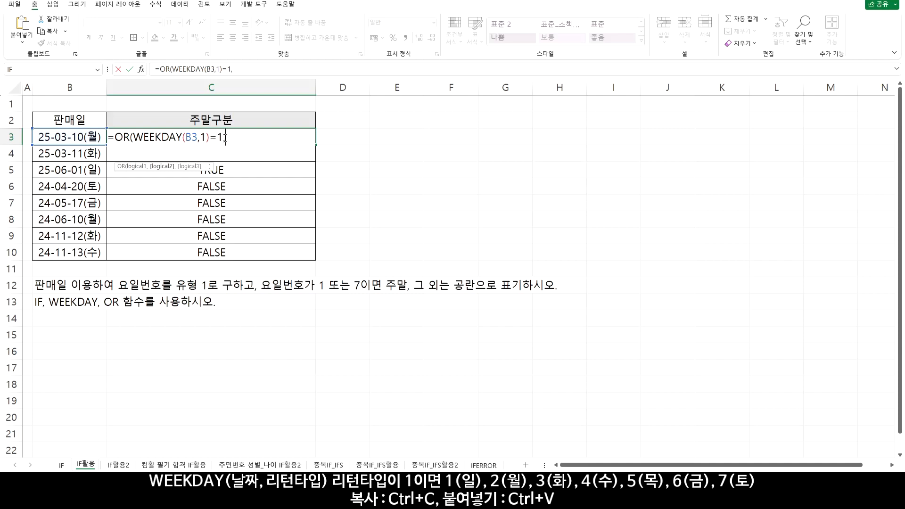
key(ctrl+v)
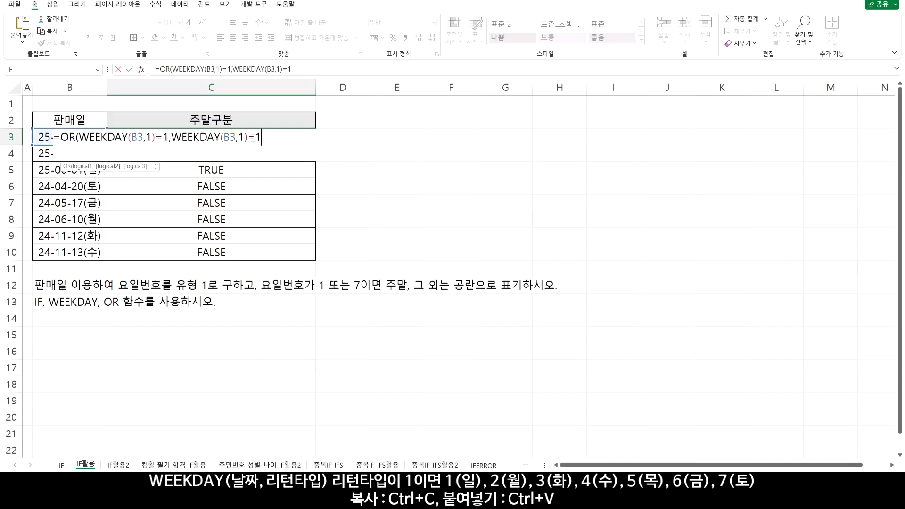
key(BackSpace)
key(ctrl+Return)
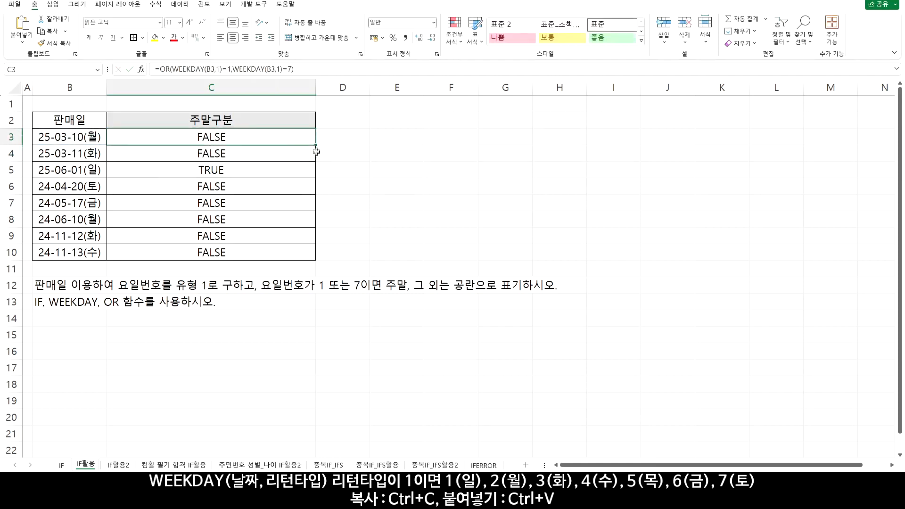
drag(316, 151, 304, 259)
drag(102, 173, 180, 184)
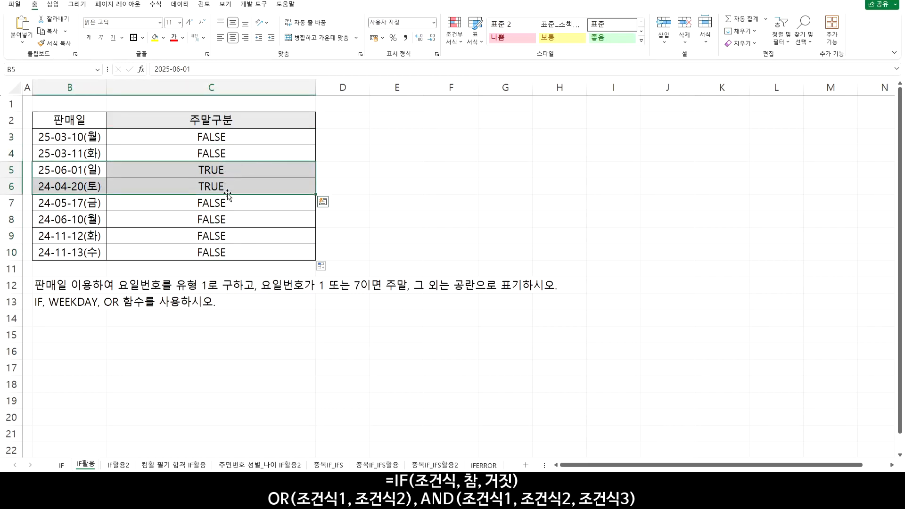
Wrap the C3 OR condition in IF, making it =IF(OR(WEEKDAY(B3,1)=1,WEEKDAY(B3,1)=7),"주말","")
click(229, 140)
double_click(229, 139)
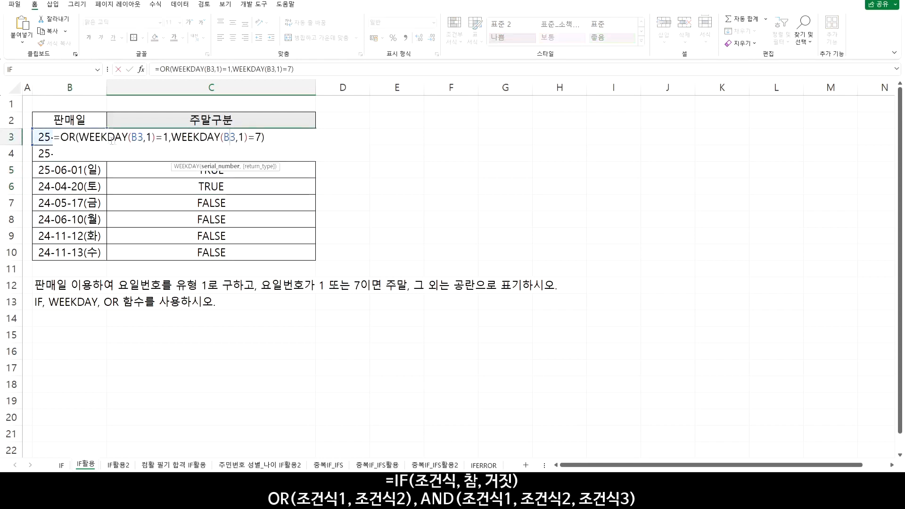
click(61, 137)
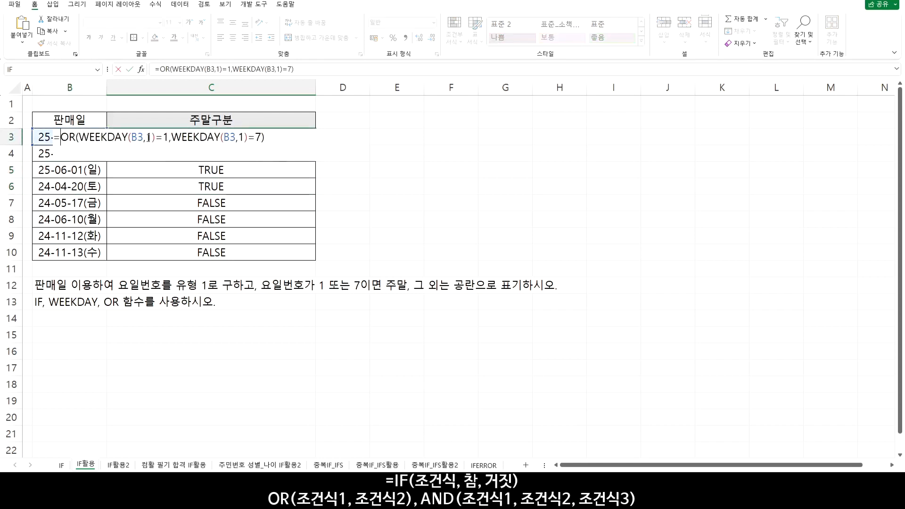
text(IF()
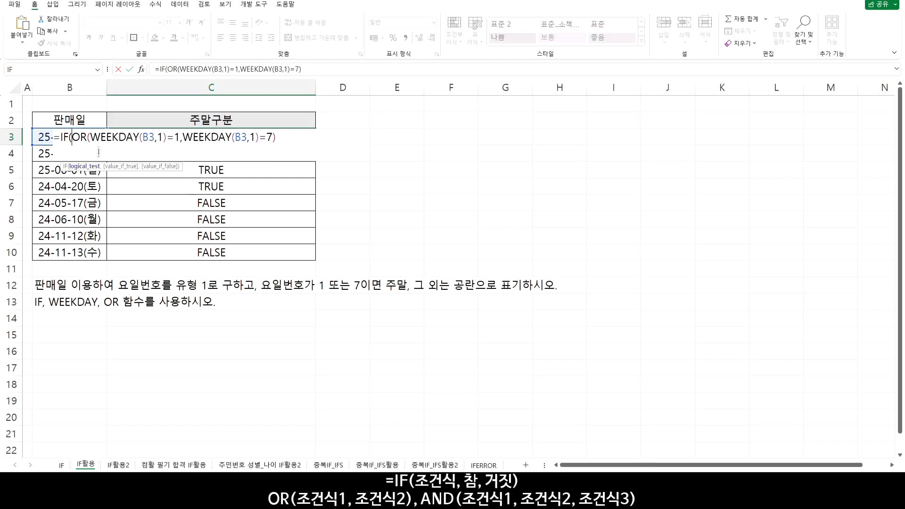
drag(71, 137, 279, 134)
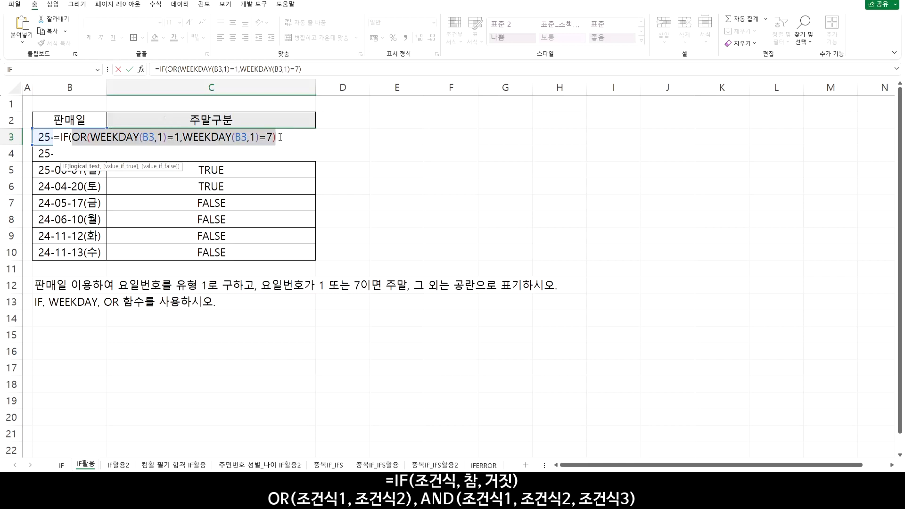
click(280, 137)
text(,)
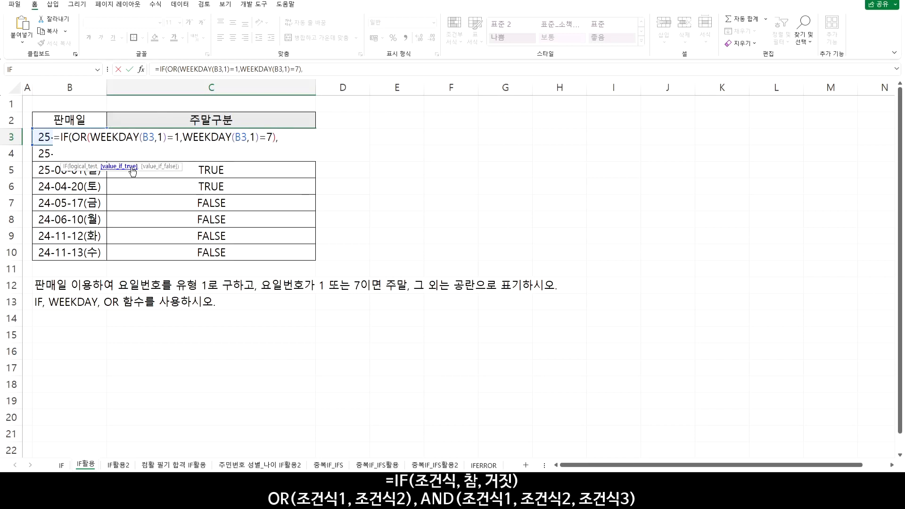
text("주말",)
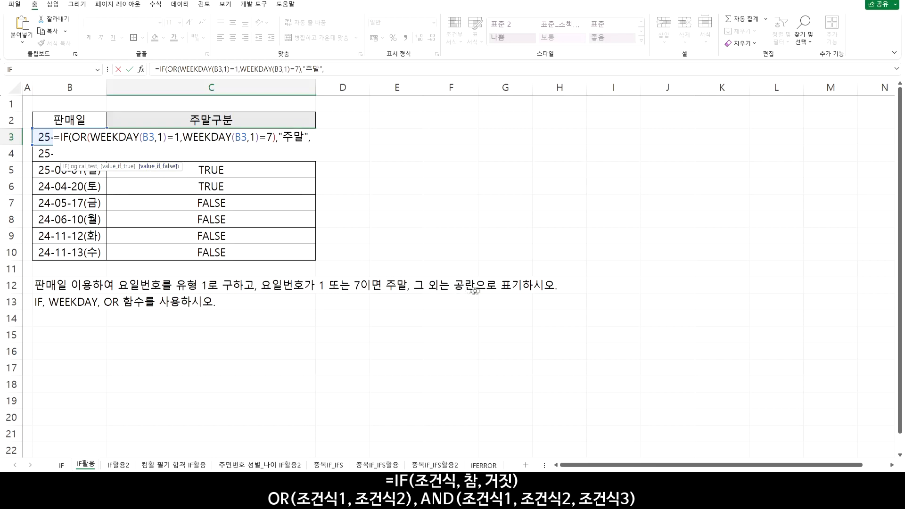
text(""))
key(Return)
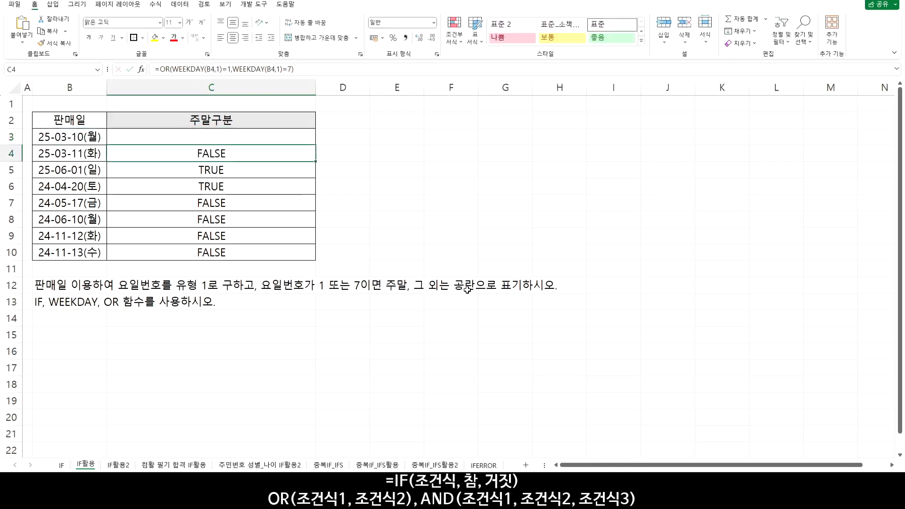
Copy the C3 IF formula down through C10 and check the weekend dates in rows 5 and 6
click(310, 142)
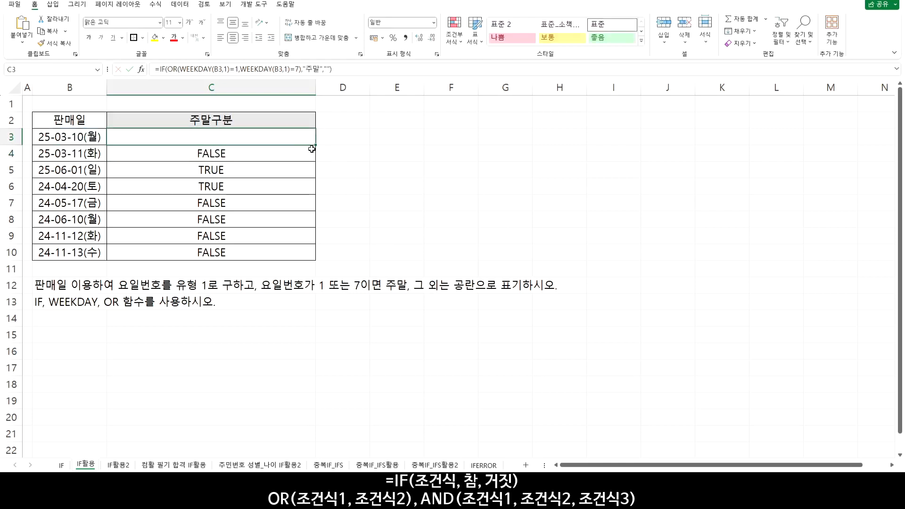
drag(316, 144, 315, 259)
drag(253, 171, 73, 191)
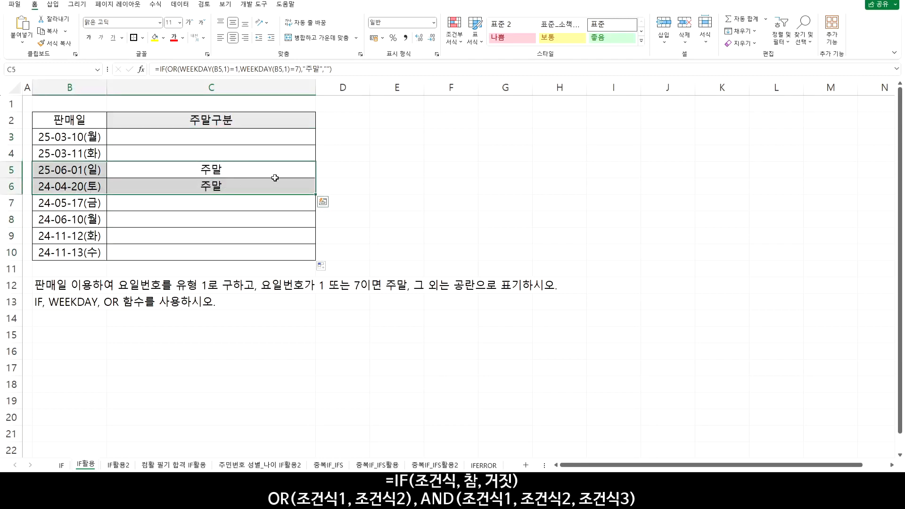
On the IF활용2 sheet, start the 판정 formula in D3 with the written-score condition =B3>=40
click(119, 465)
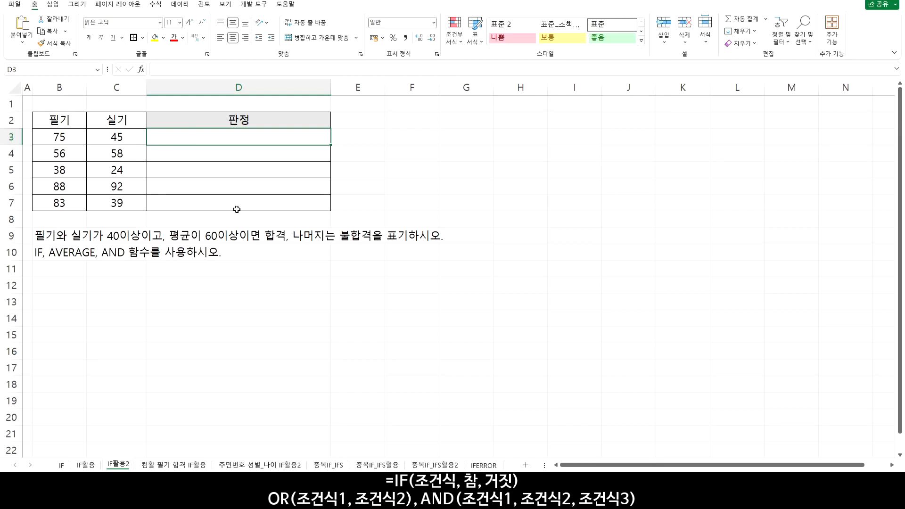
text(=)
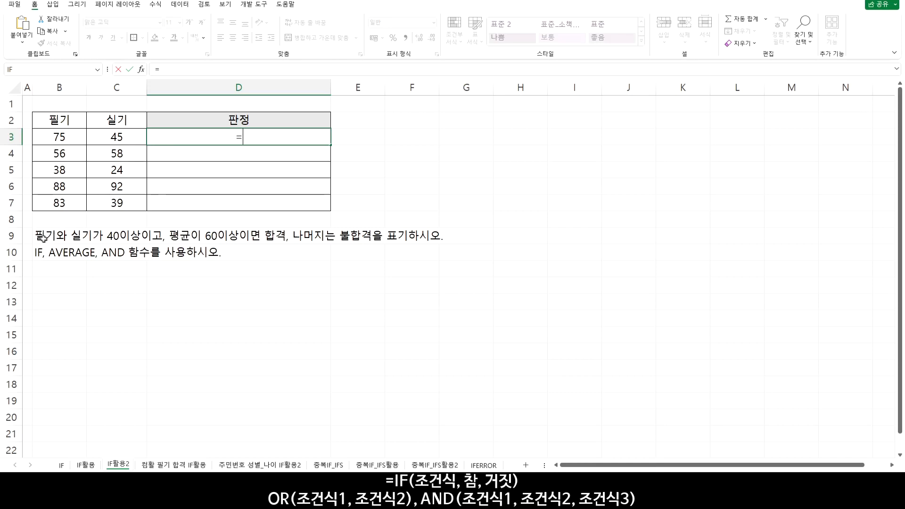
click(70, 136)
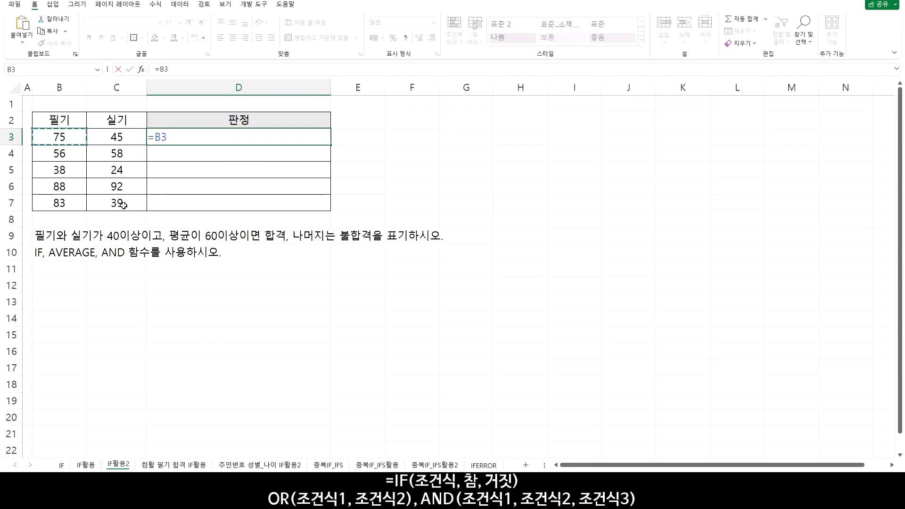
text(>=40)
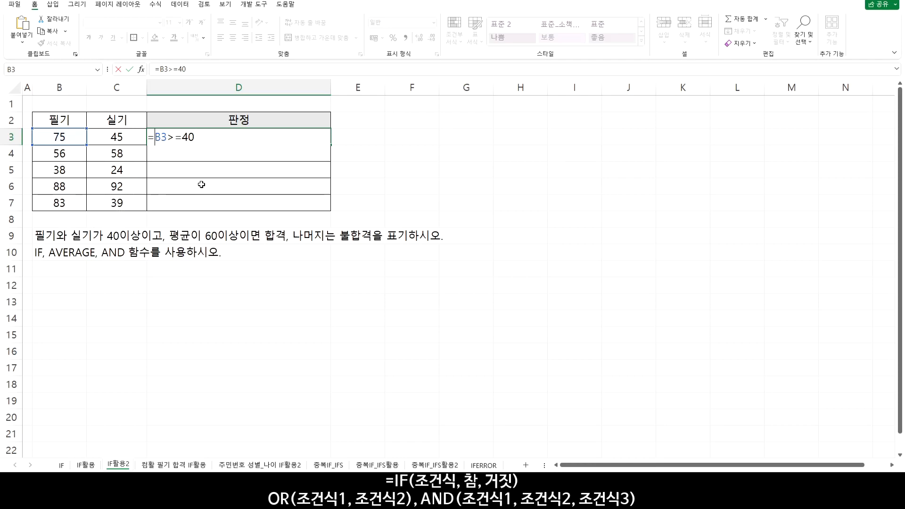
Wrap the D3 condition in AND and add the practical-score condition C3>=40, giving =AND(B3>=40,C3>=40, so far
text(AND)
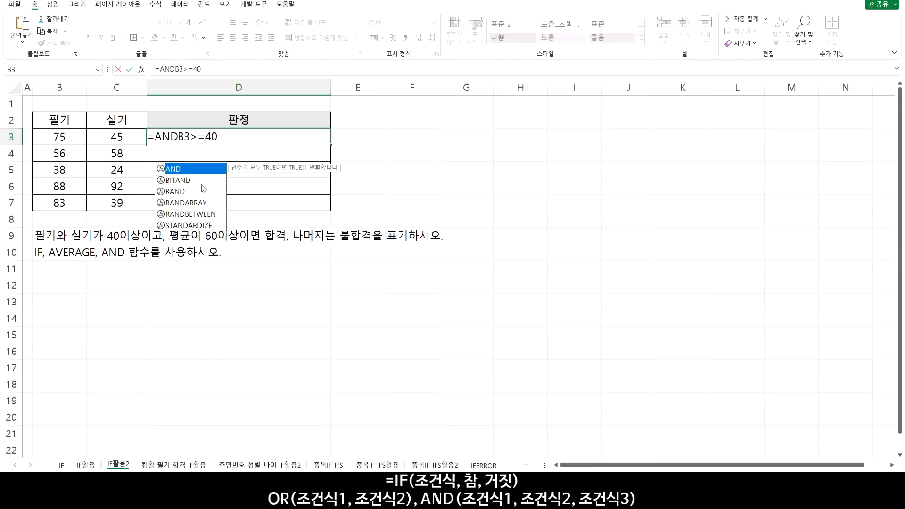
text(()
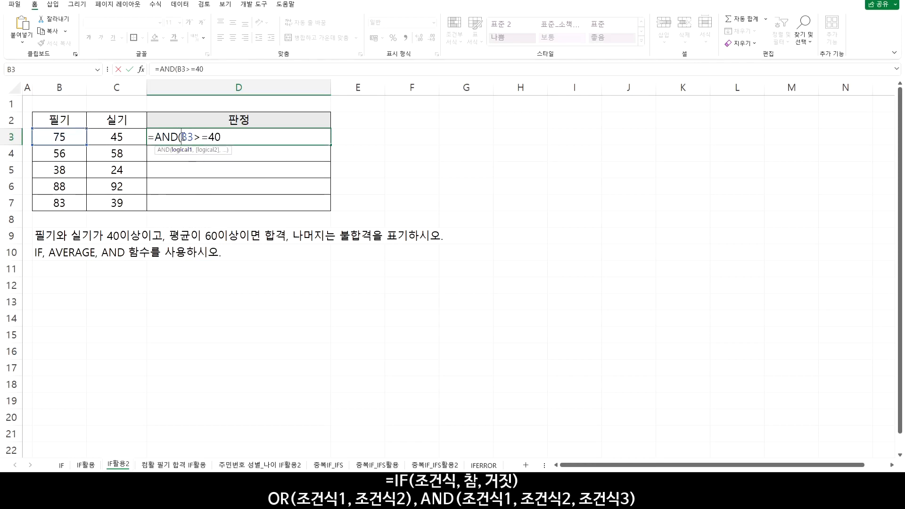
drag(183, 136, 225, 137)
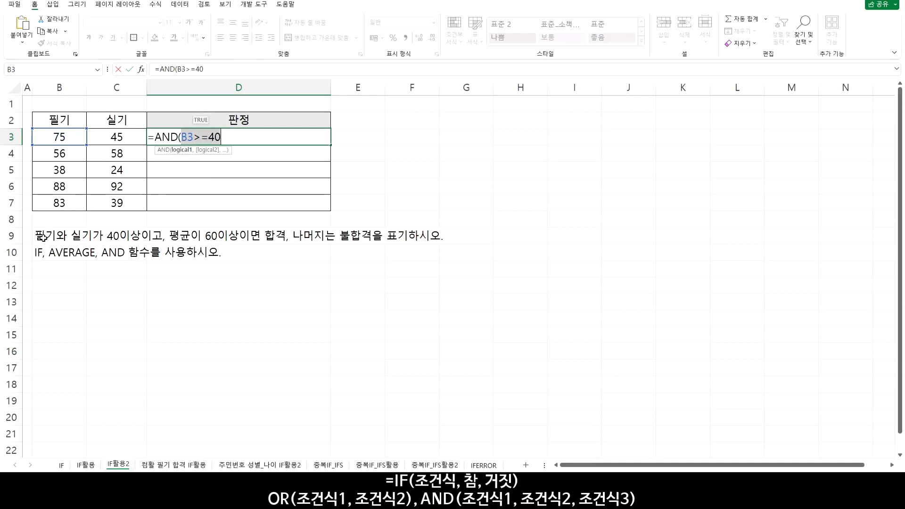
click(227, 136)
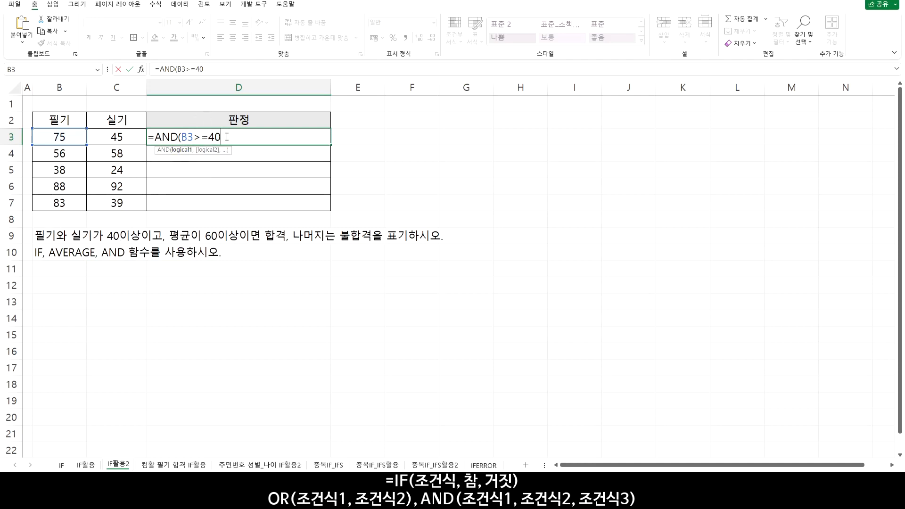
text(,)
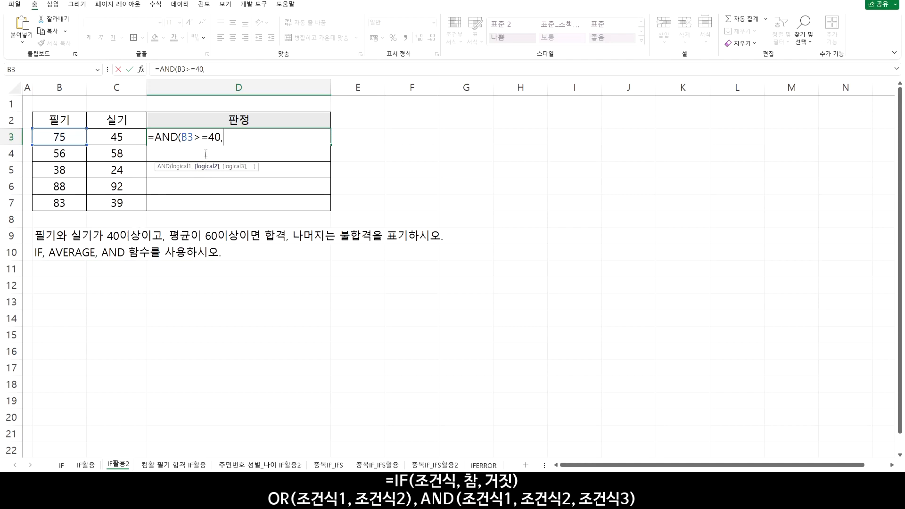
click(116, 136)
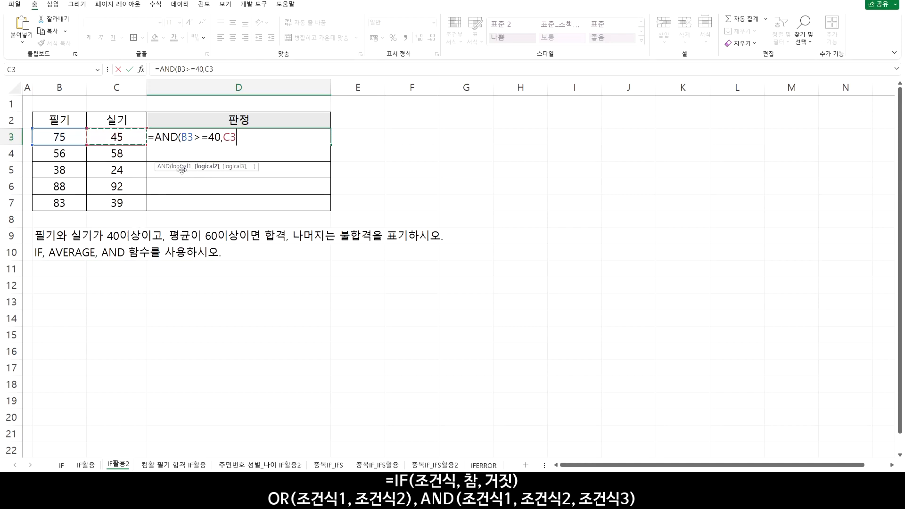
text(>=40,)
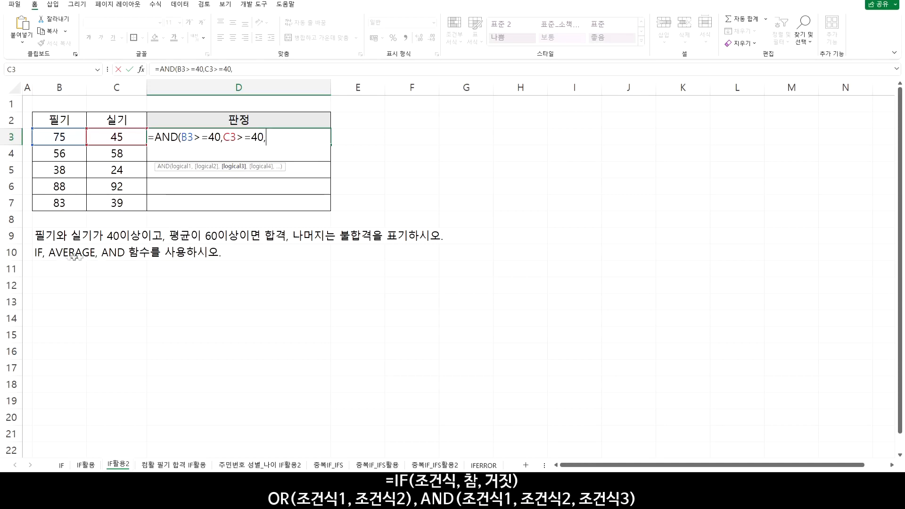
Add AVERAGE(B3:C3)>=60 as the third AND condition in D3 and complete the formula
text(AV)
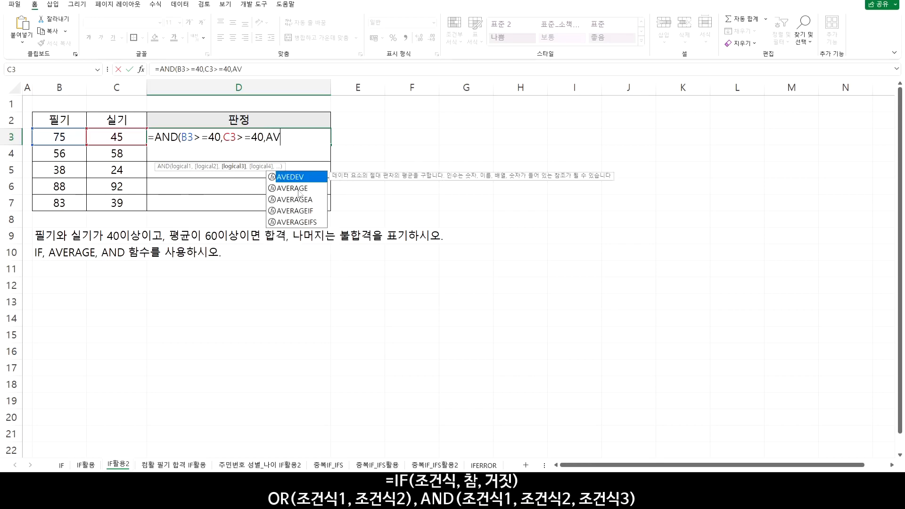
double_click(299, 189)
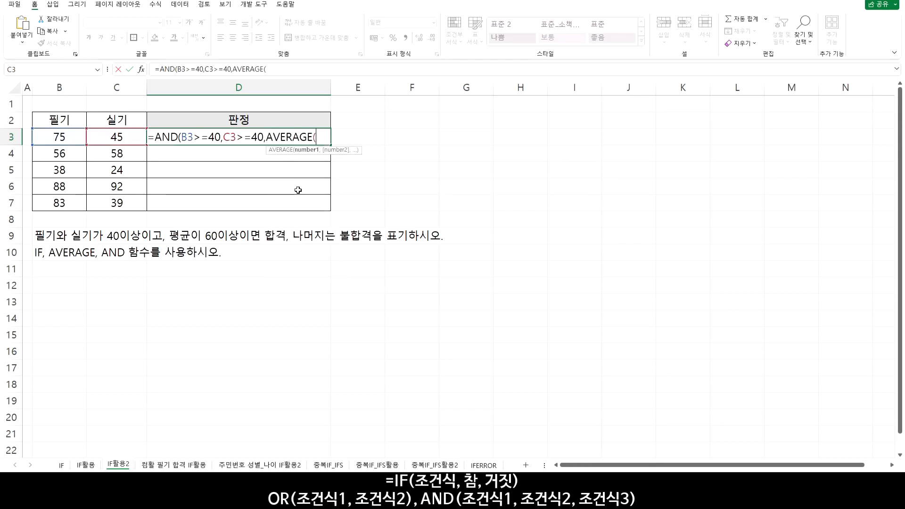
click(60, 137)
key(shift+Right)
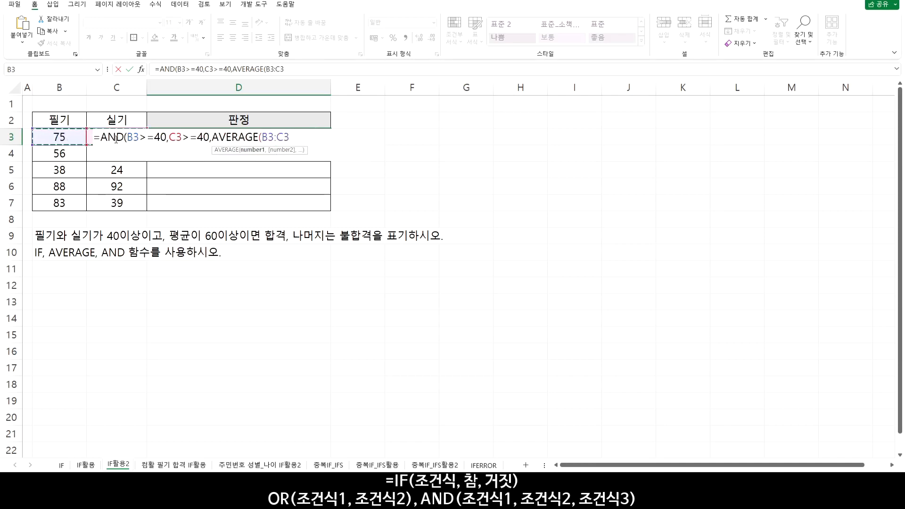
text())
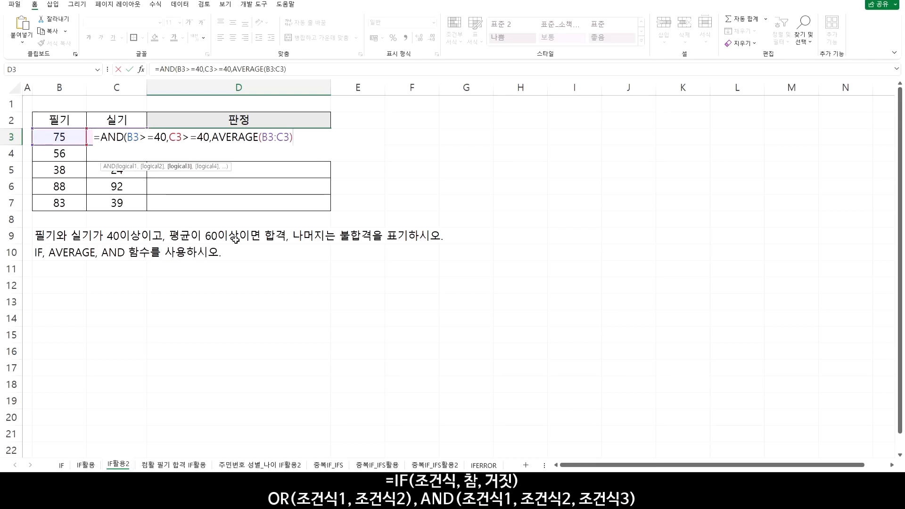
text(>=60)
text())
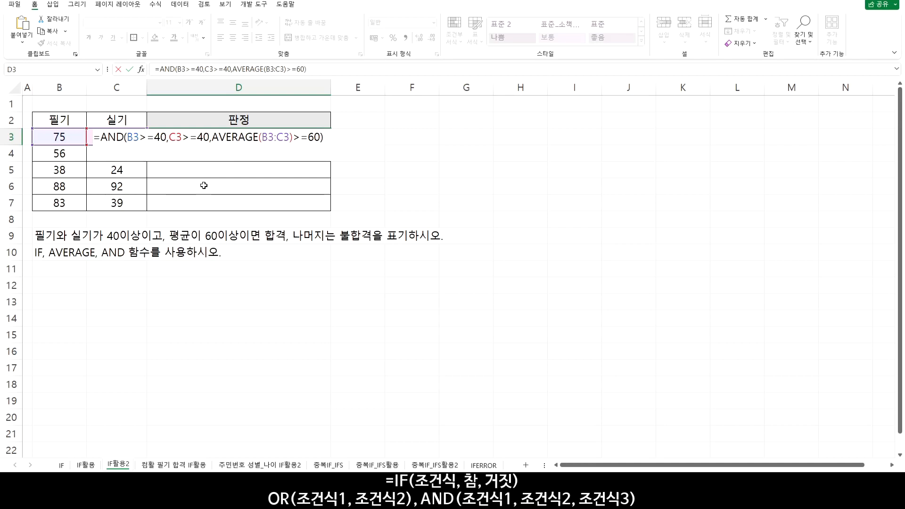
key(Return)
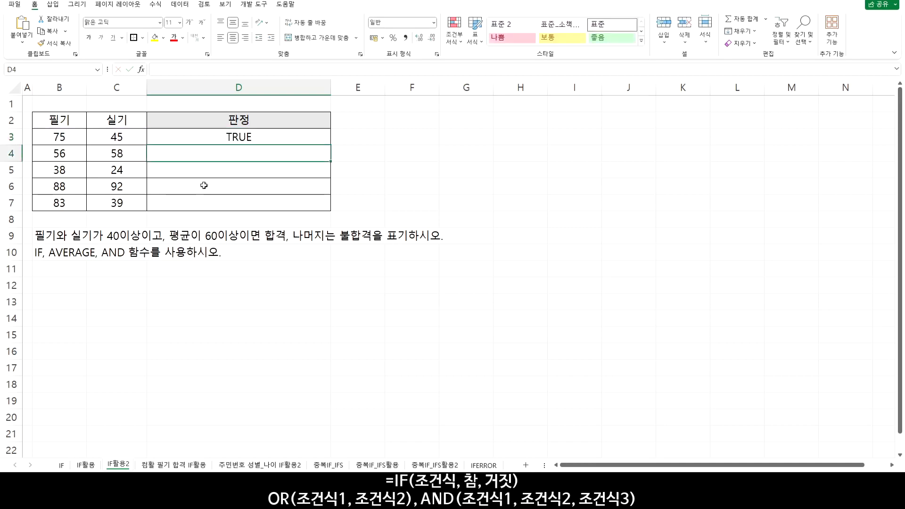
Copy the D3 AND formula down through D7 and check rows 4 and 5
click(271, 140)
drag(330, 146, 329, 208)
drag(240, 151, 84, 170)
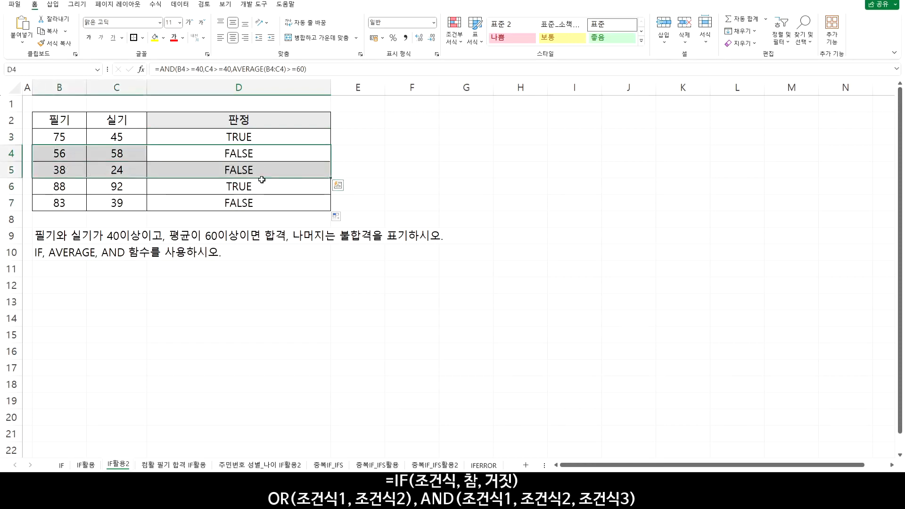
Reopen the D3 formula and insert IF( before AND so the whole AND expression becomes the logical test
double_click(245, 138)
click(97, 138)
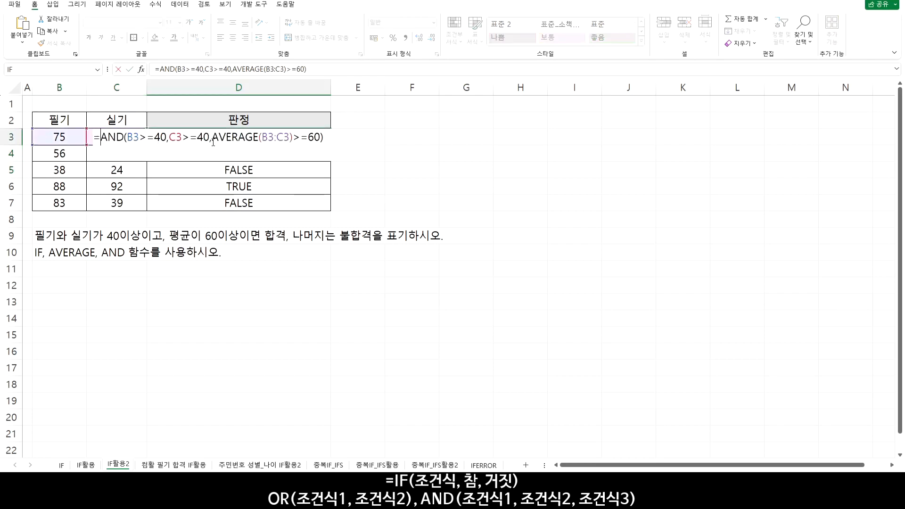
text(IF()
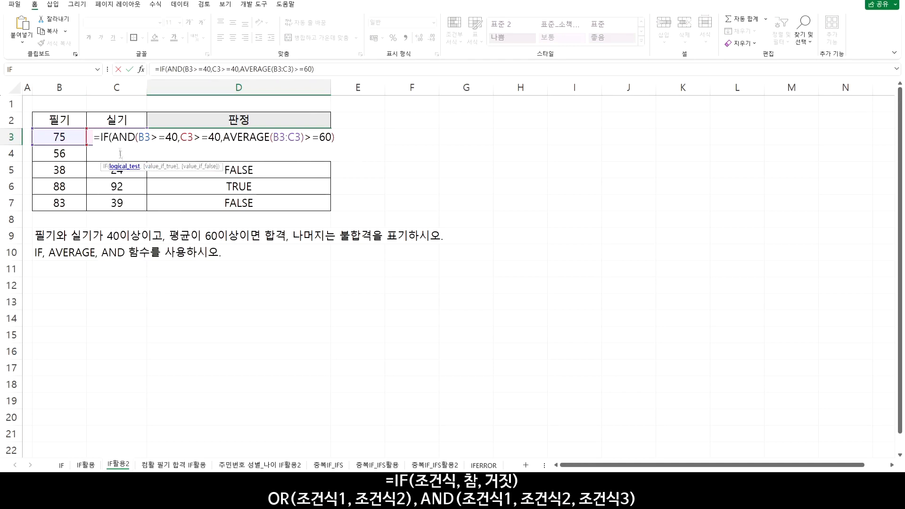
drag(112, 138, 349, 143)
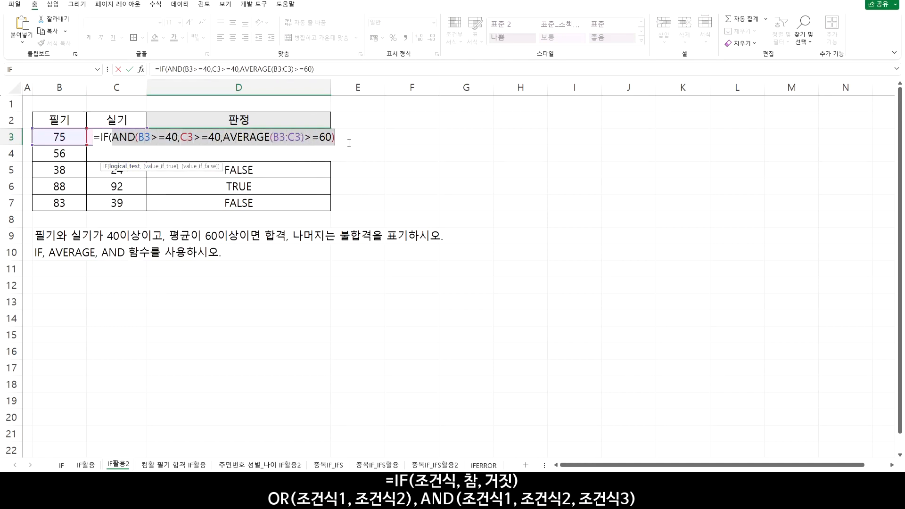
click(343, 137)
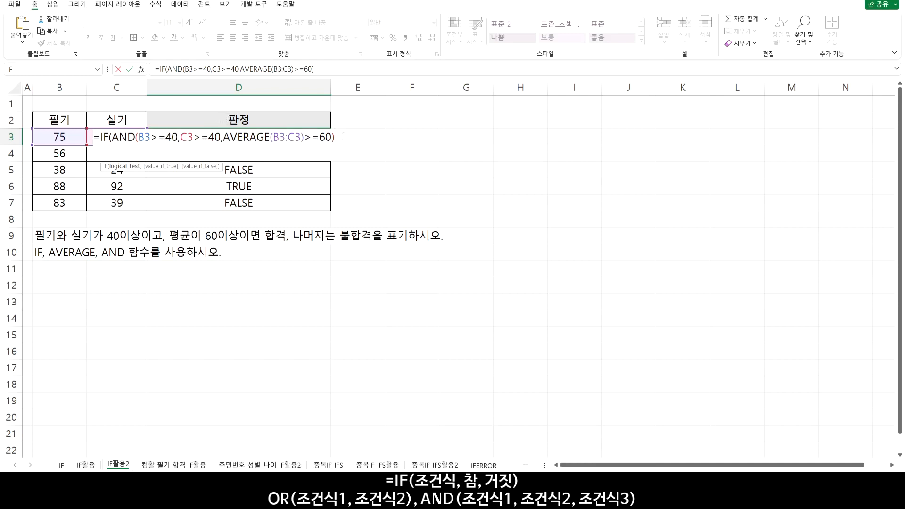
Complete the D3 IF formula with "합격" when true and "불합격" when false, and copy it down through D7
text(,)
text("합겨)
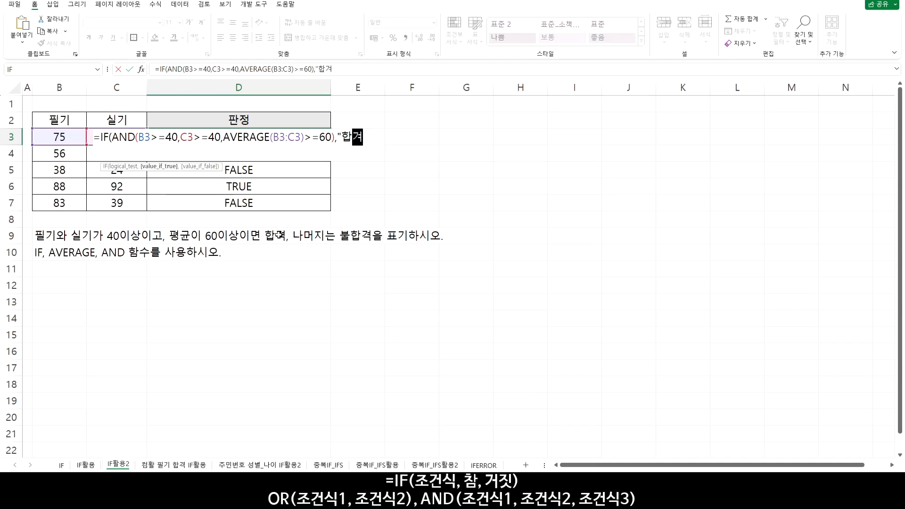
text(ㄱ")
text(,)
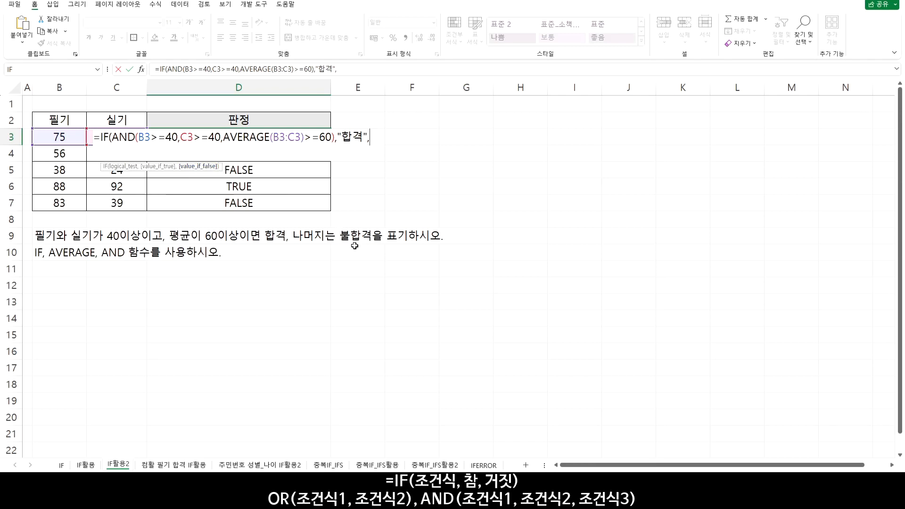
text("불합겨)
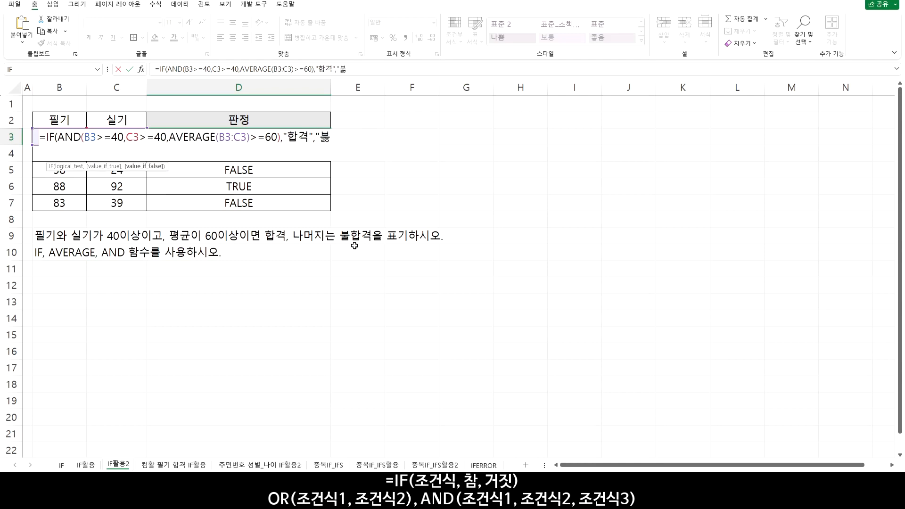
text(ㄱ")
text())
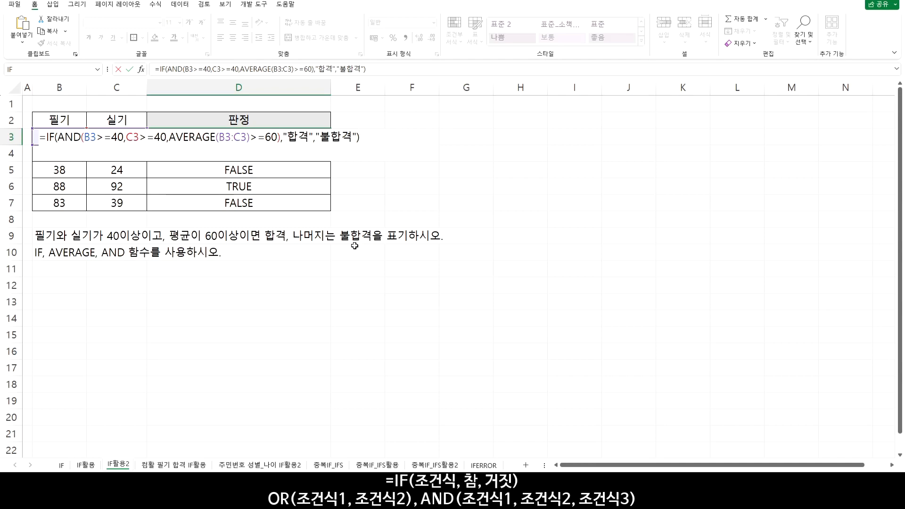
key(Return)
key(Up)
drag(330, 144, 330, 212)
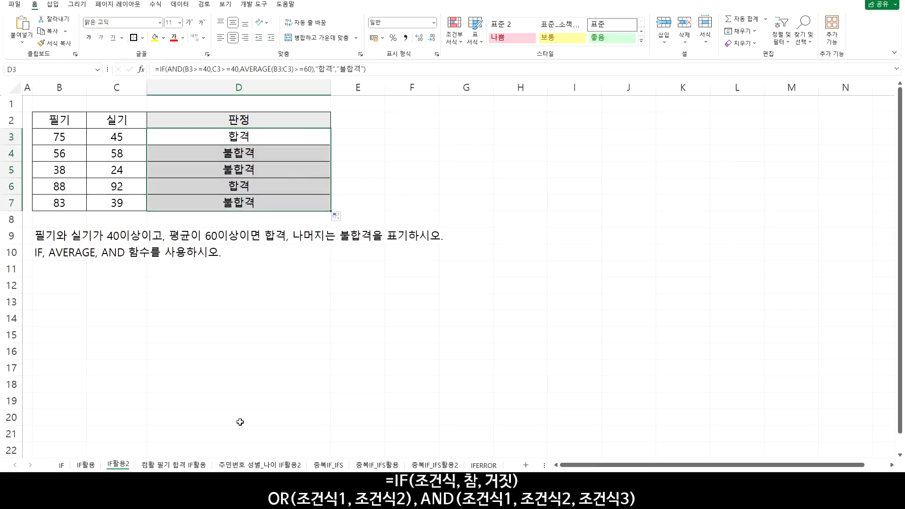
On the 컴활 필기 합격 IF활용 sheet, enter =AVERAGE(B3:C3) in D3 and copy it down through D8
click(174, 466)
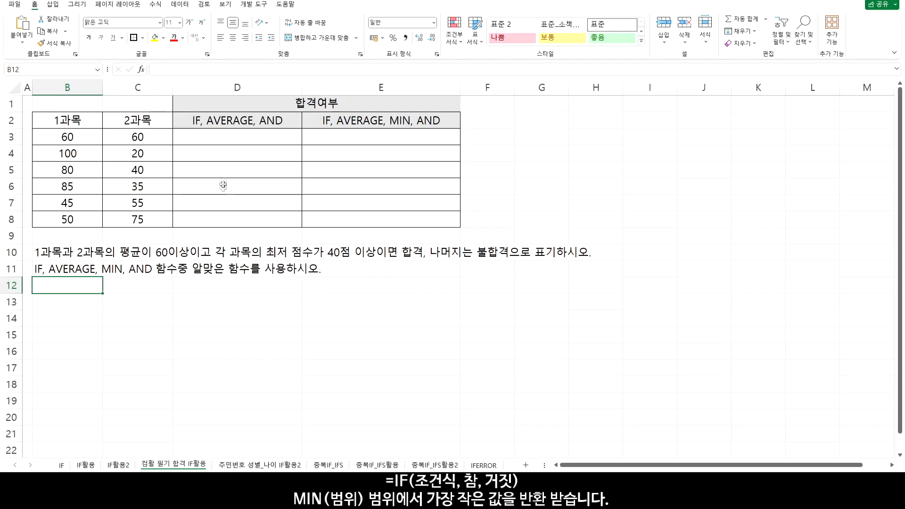
click(210, 137)
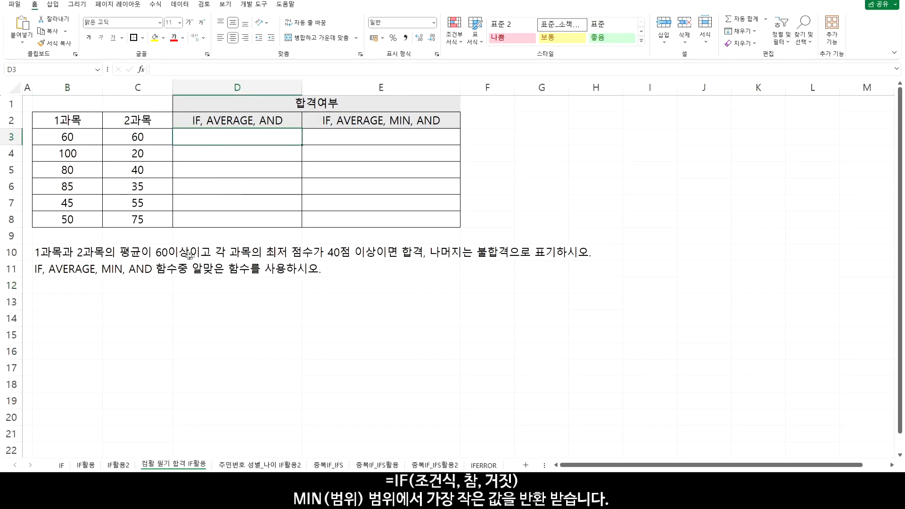
text(=)
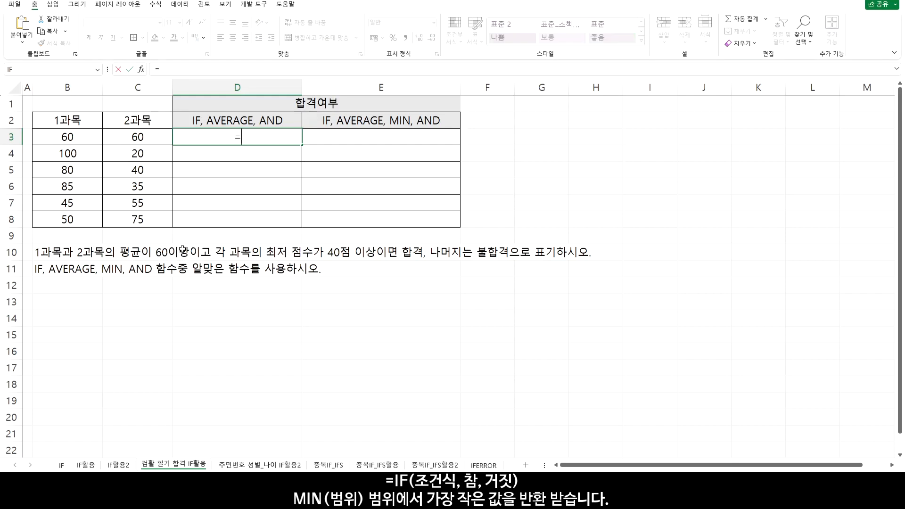
text(AV)
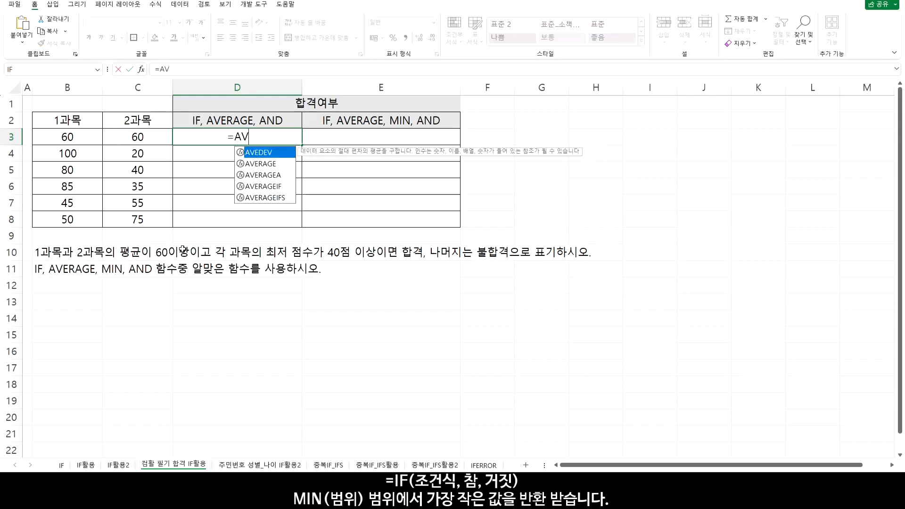
double_click(270, 165)
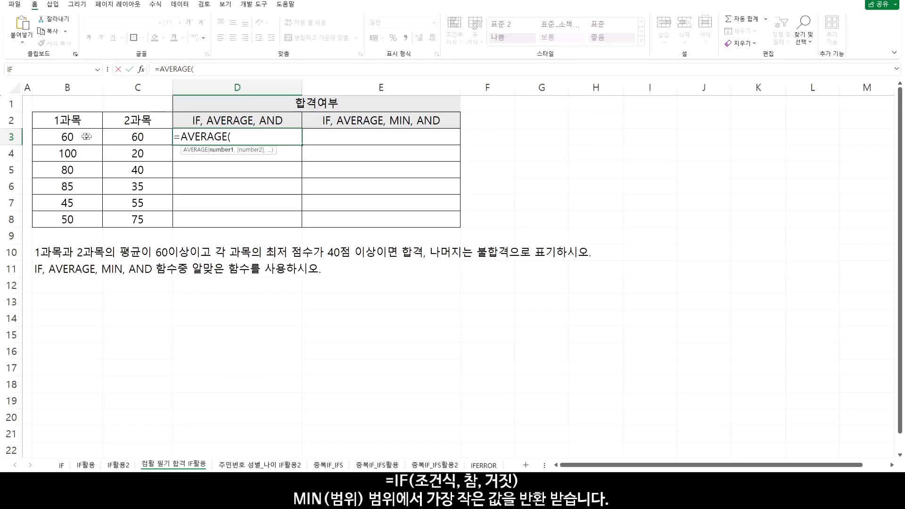
drag(68, 136, 133, 139)
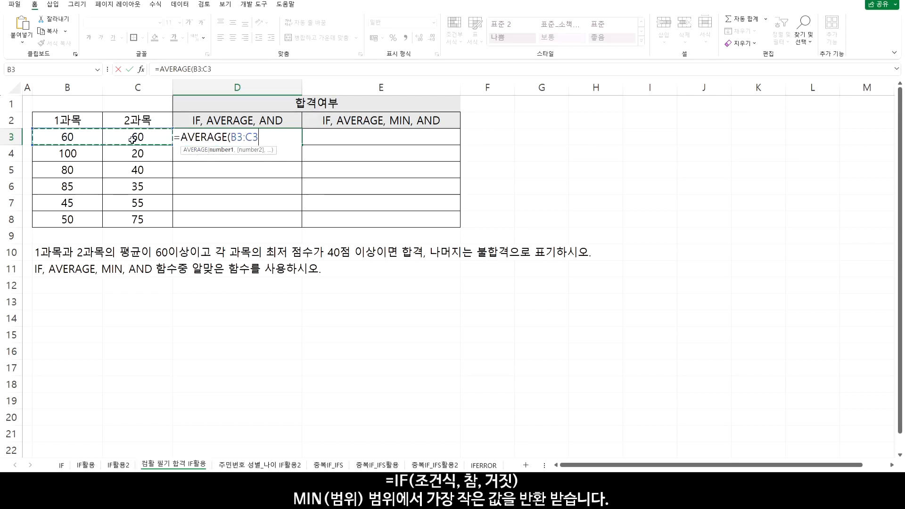
text())
key(Return)
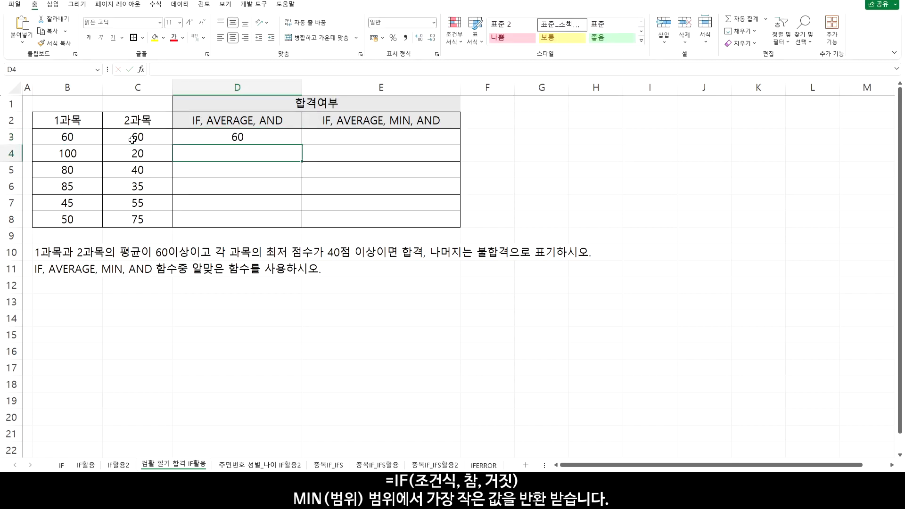
click(261, 137)
drag(302, 145, 302, 227)
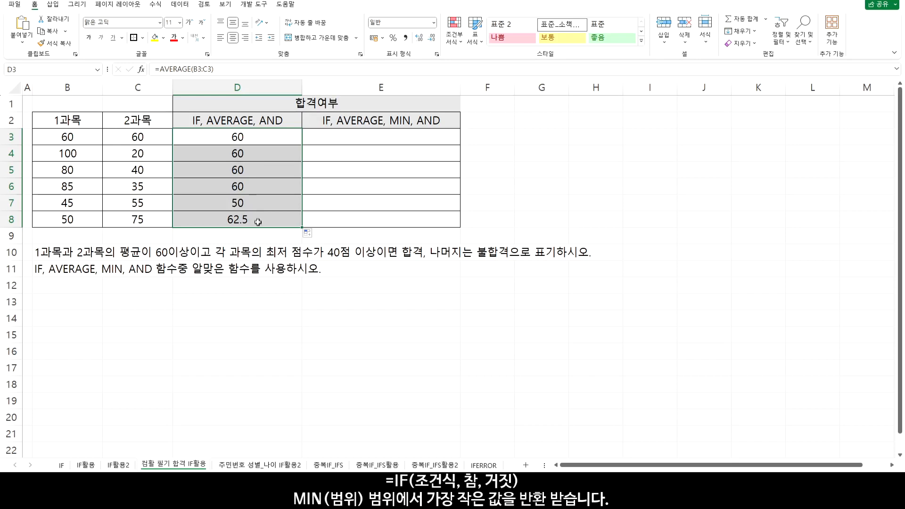
Extend the D3 average with >=60 and wrap it in AND( as the first condition, followed by a comma
double_click(293, 137)
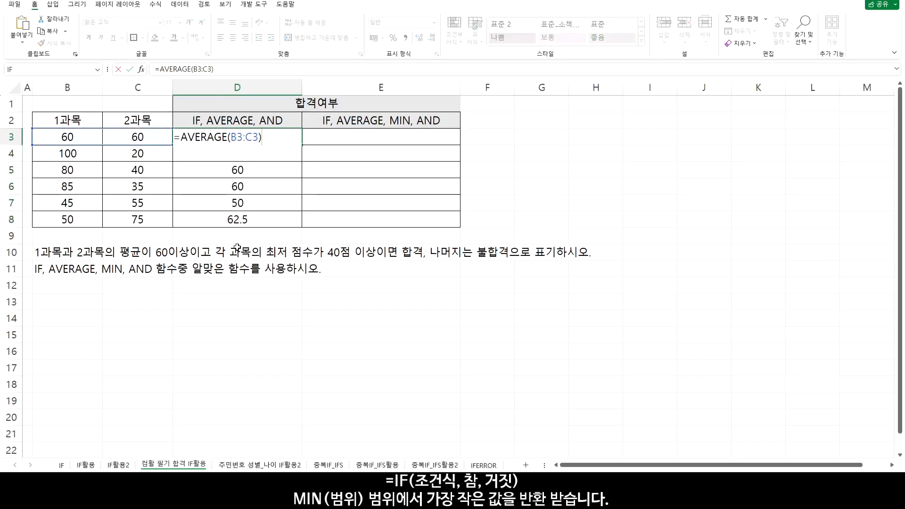
text(>=60)
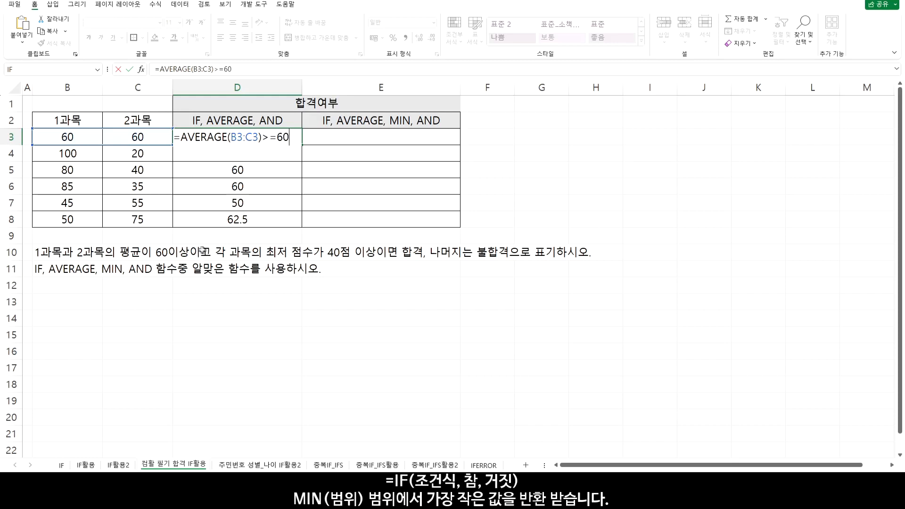
click(182, 140)
text(AND()
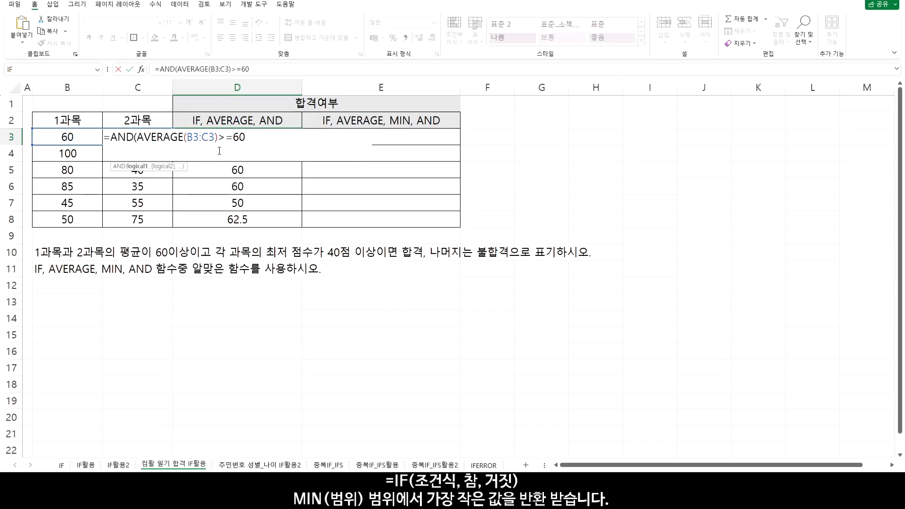
drag(140, 137, 250, 136)
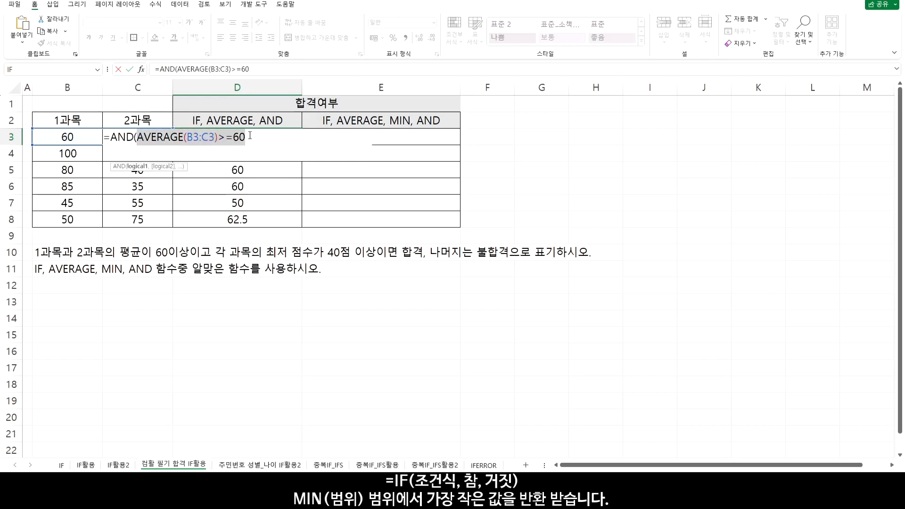
click(250, 135)
text(,)
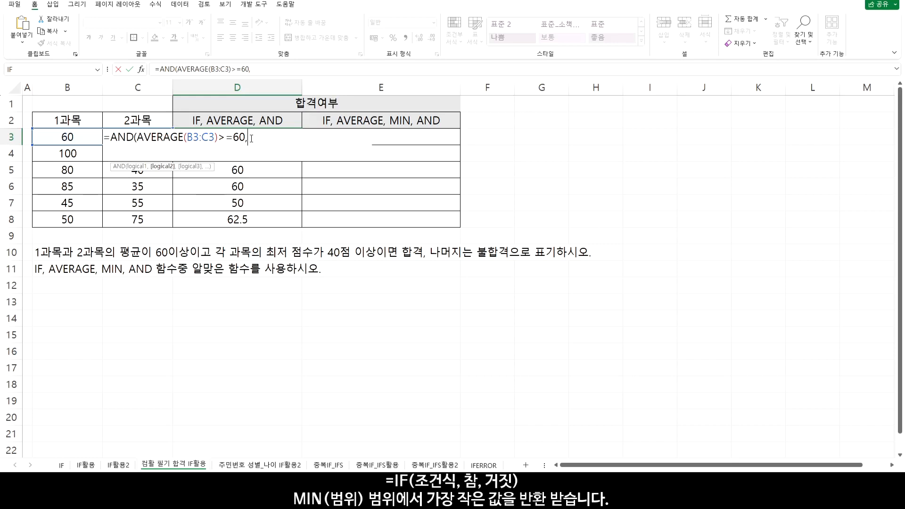
Complete the D3 AND formula with the conditions B3>=40 and C3>=40, and copy it down through D8
click(70, 136)
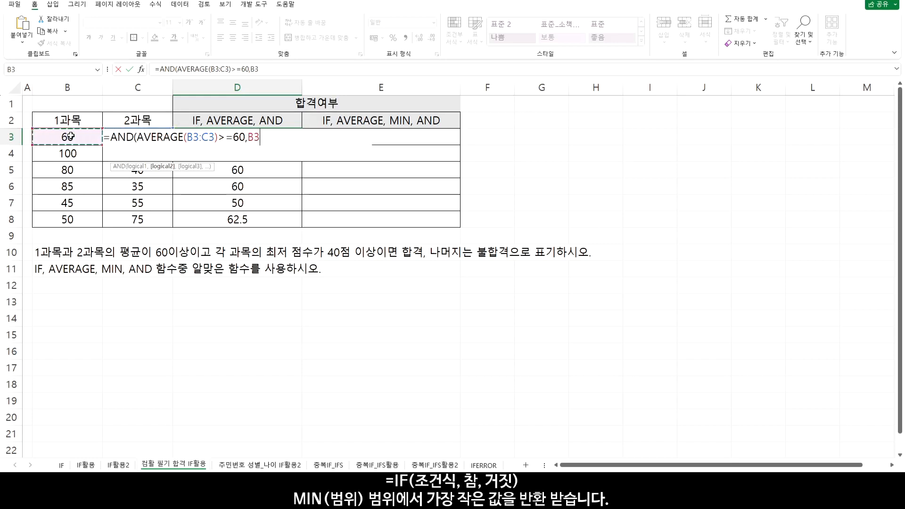
text(>)
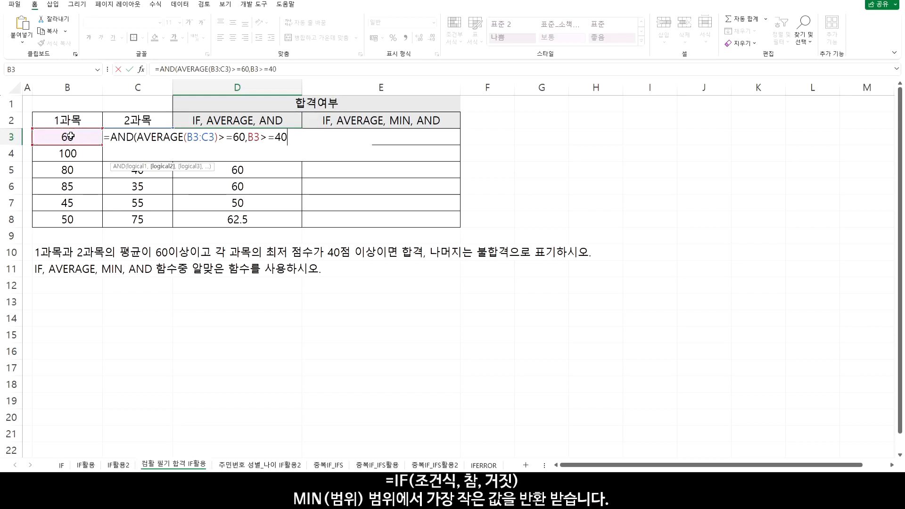
text(=40,)
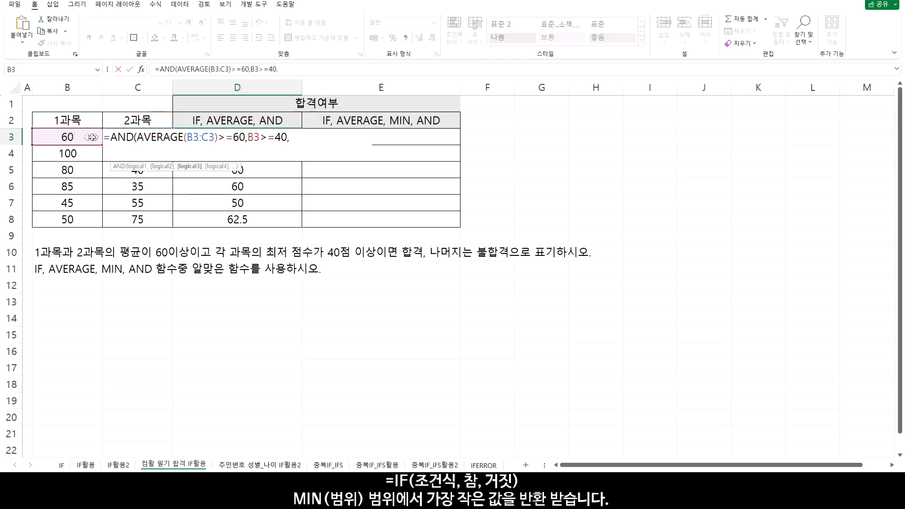
click(132, 131)
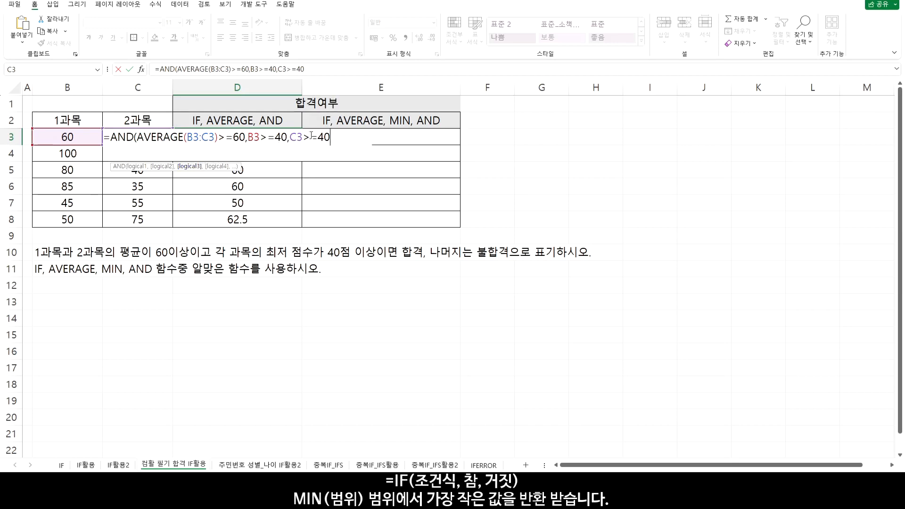
text())
key(Return)
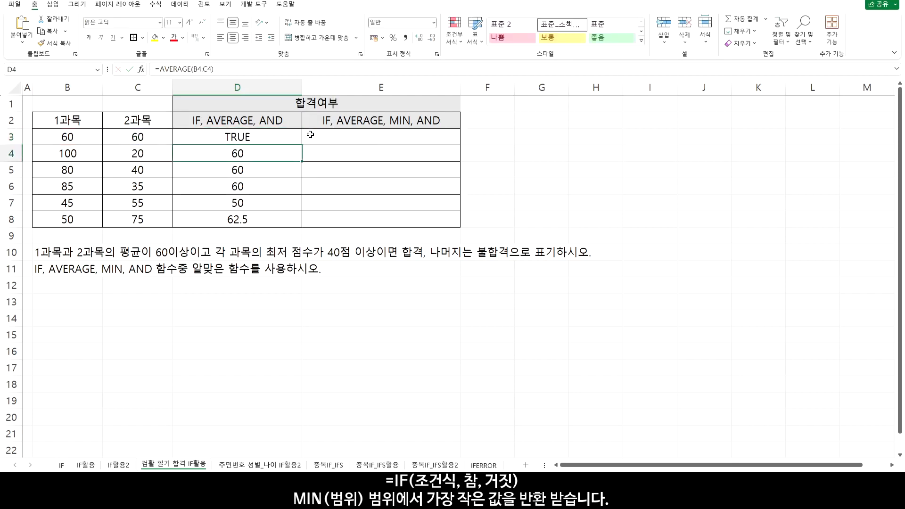
click(254, 140)
drag(306, 145, 304, 227)
Compare the 1과목 and 2과목 scores in rows 3 and 4 with their AND results in column D
drag(255, 137, 87, 140)
drag(228, 155, 185, 138)
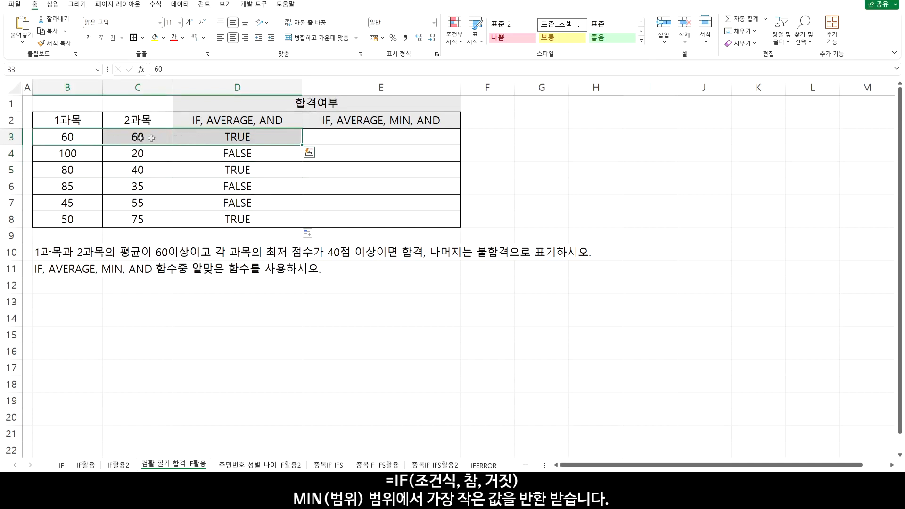
click(233, 137)
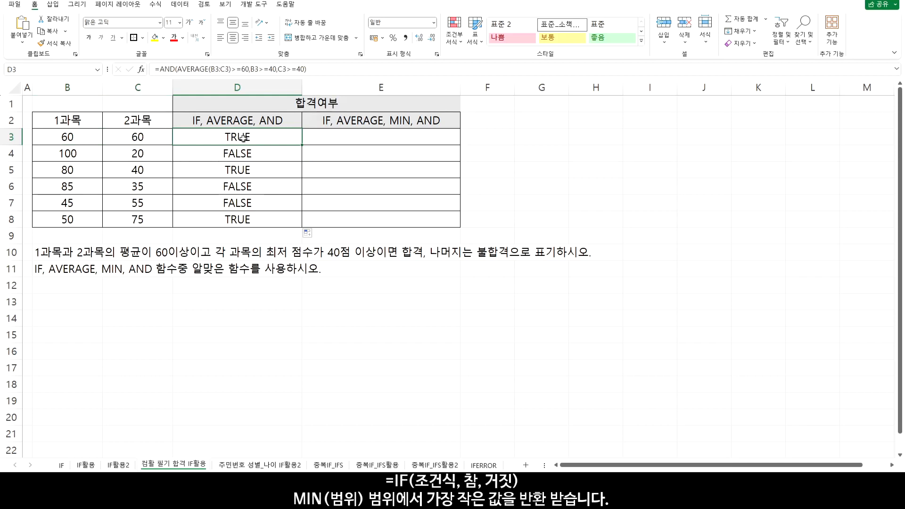
click(229, 153)
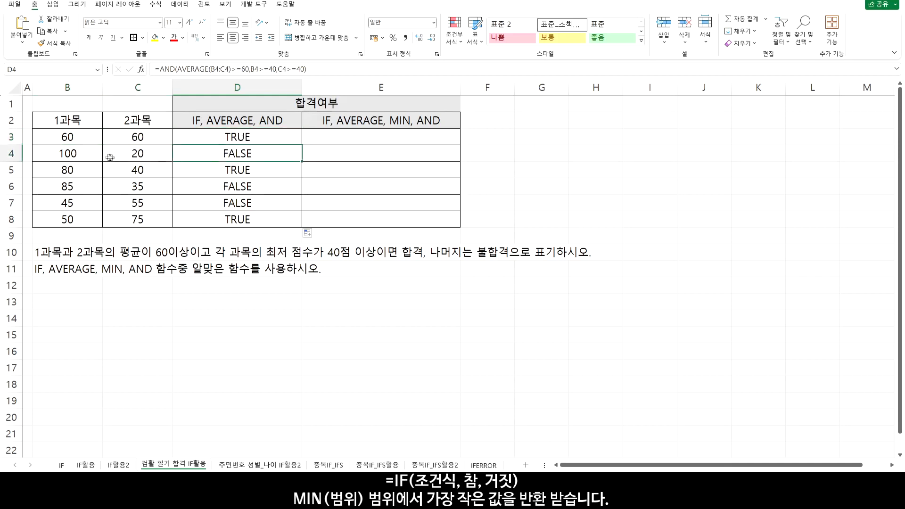
click(63, 156)
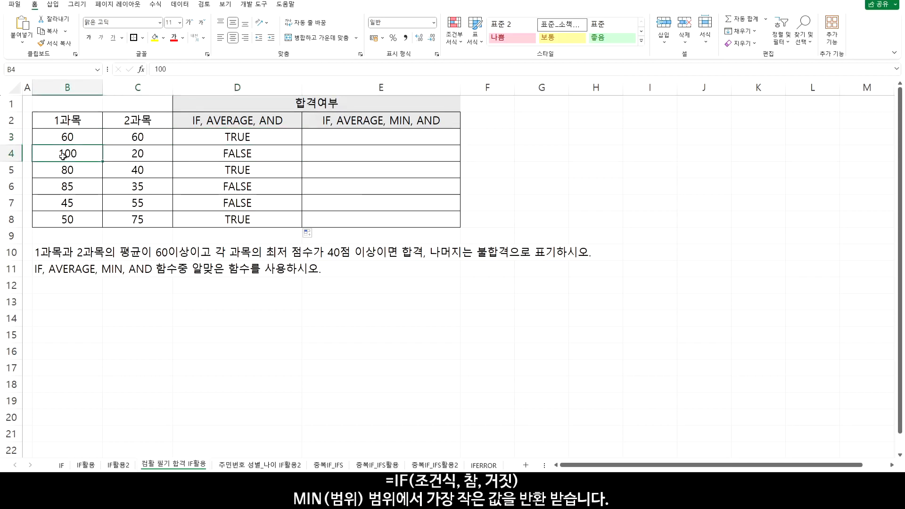
click(141, 155)
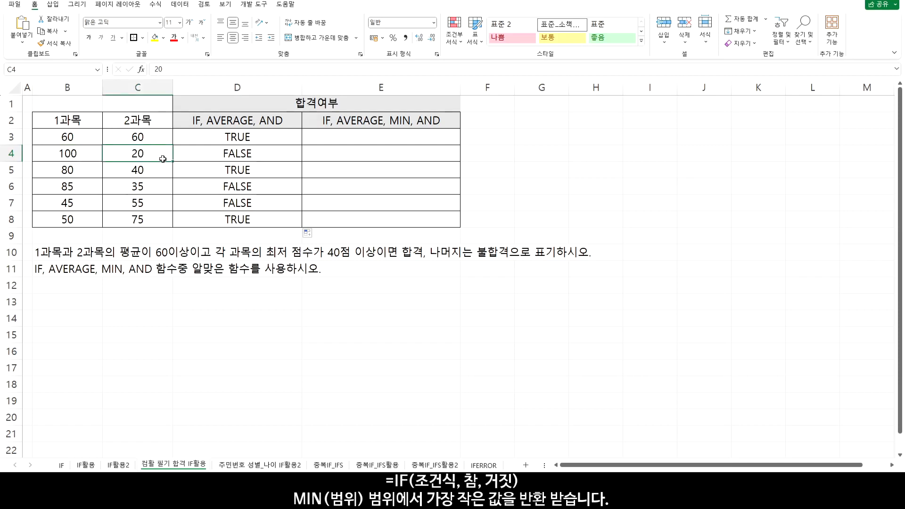
drag(68, 156, 121, 155)
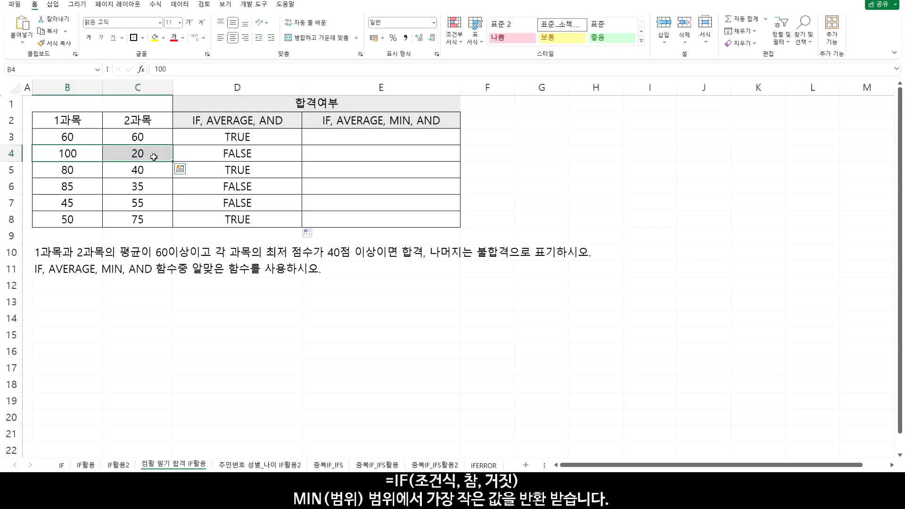
click(152, 156)
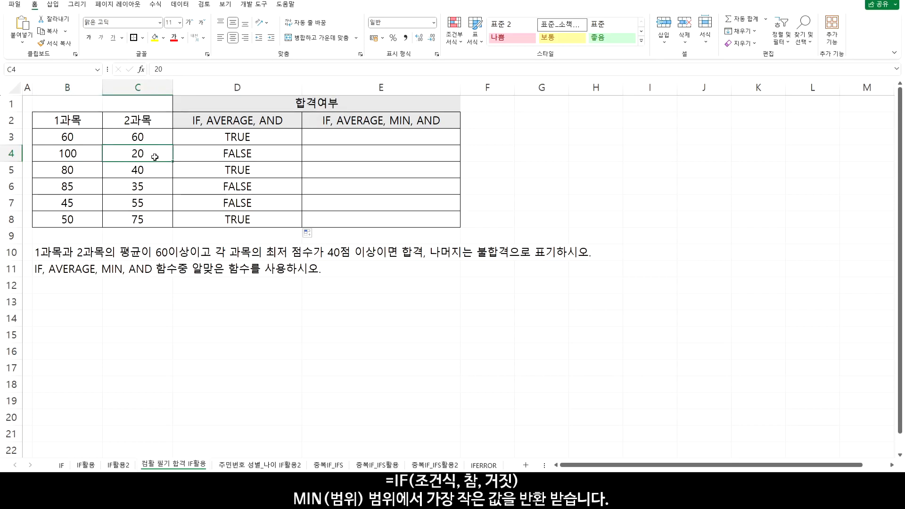
click(207, 155)
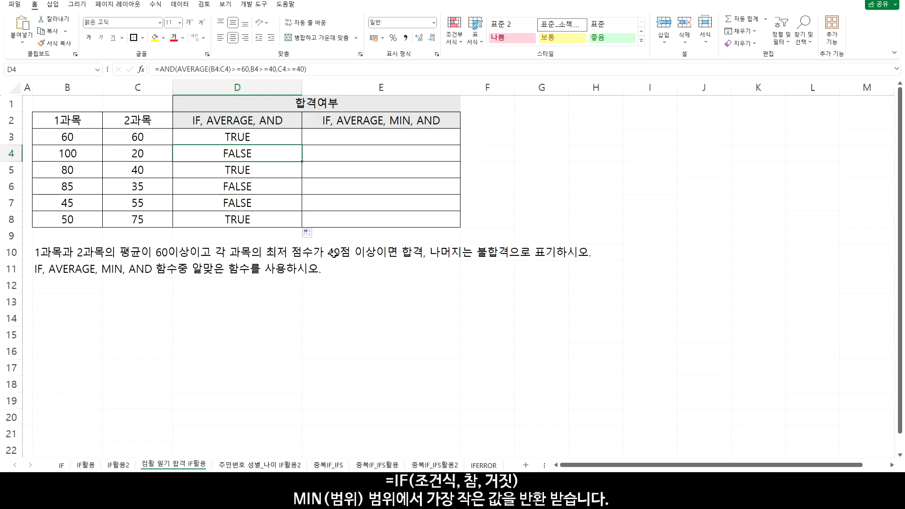
Reopen the D3 formula and insert IF( before AND so the AND expression becomes the logical test
click(242, 137)
double_click(242, 137)
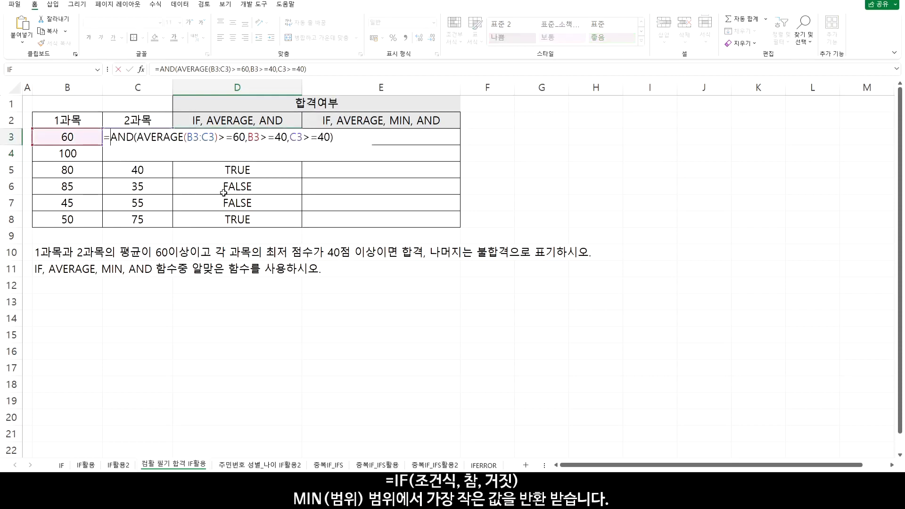
text(IF)
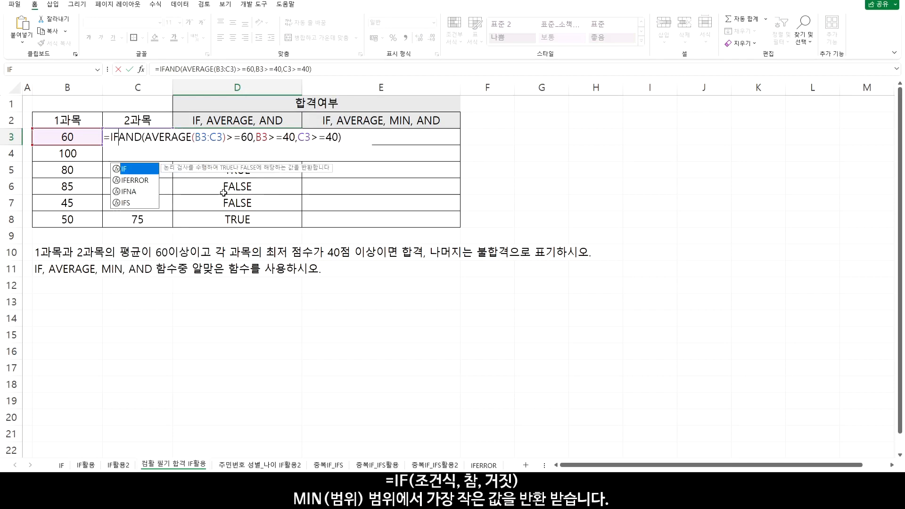
text(()
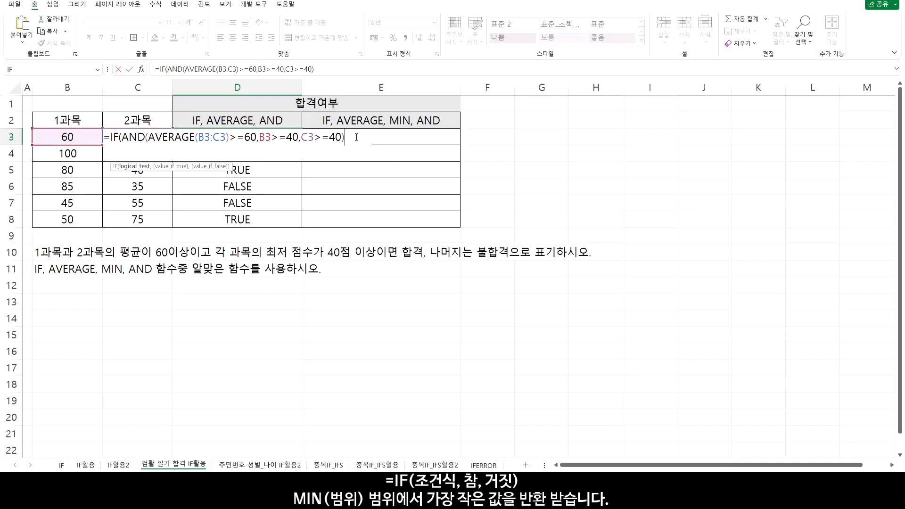
Complete the D3 IF formula with "합격" when true and "불합격" when false, and copy it down through D8
text(,)
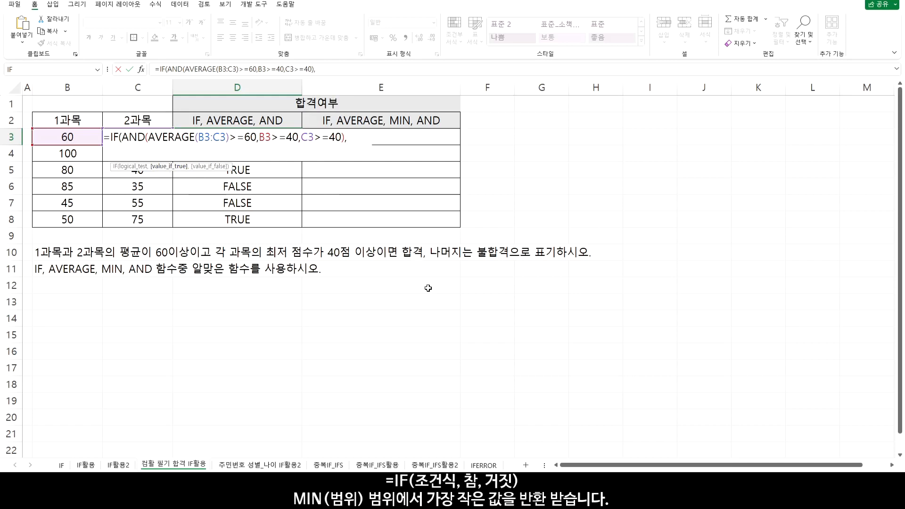
text("합격",)
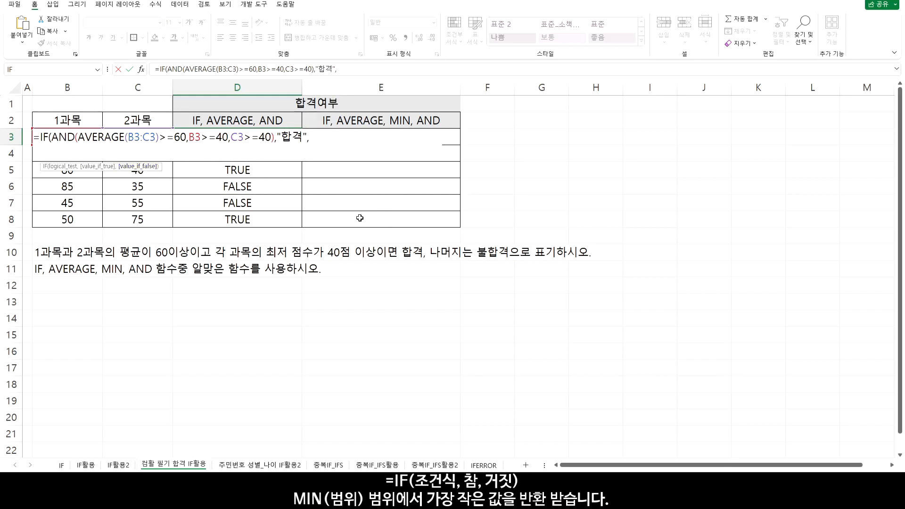
text(불합격")
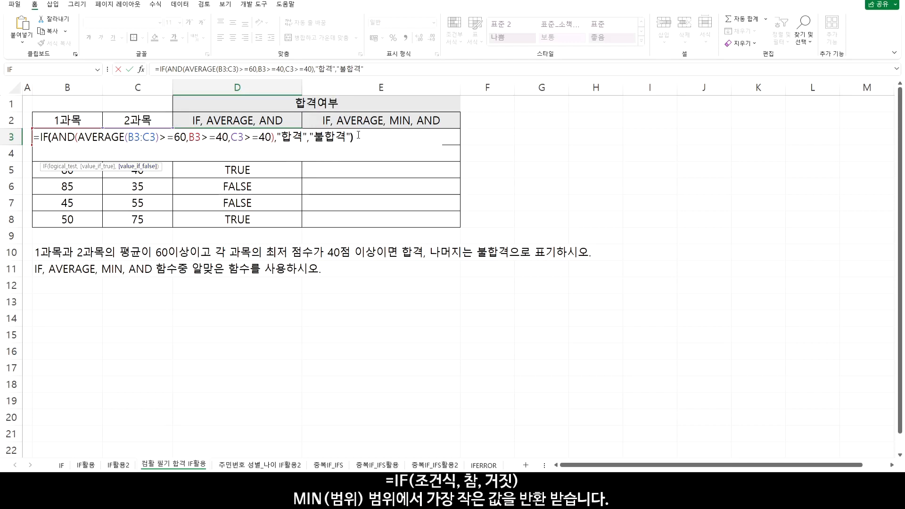
key(Return)
click(296, 142)
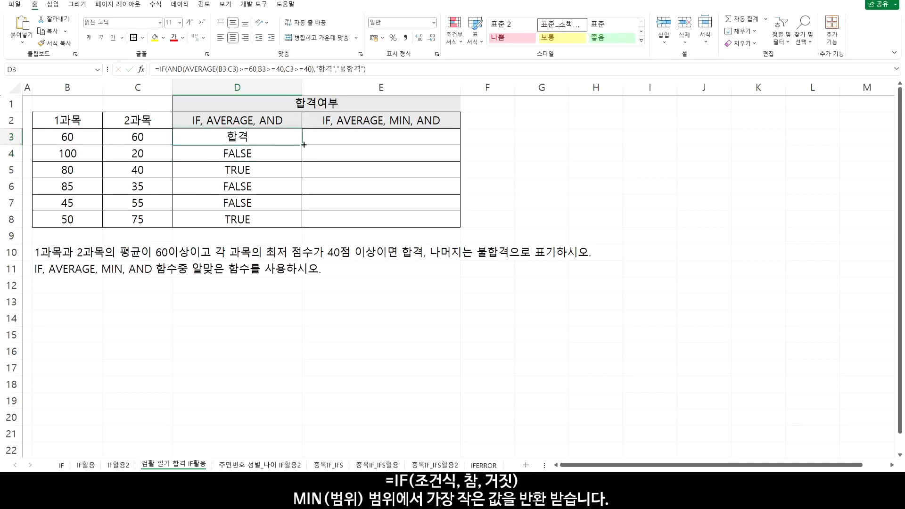
drag(303, 144, 304, 222)
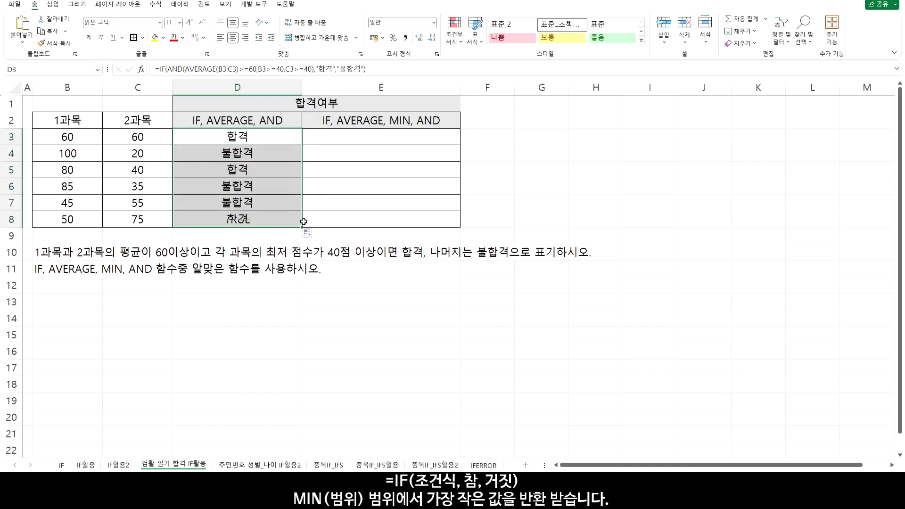
click(297, 141)
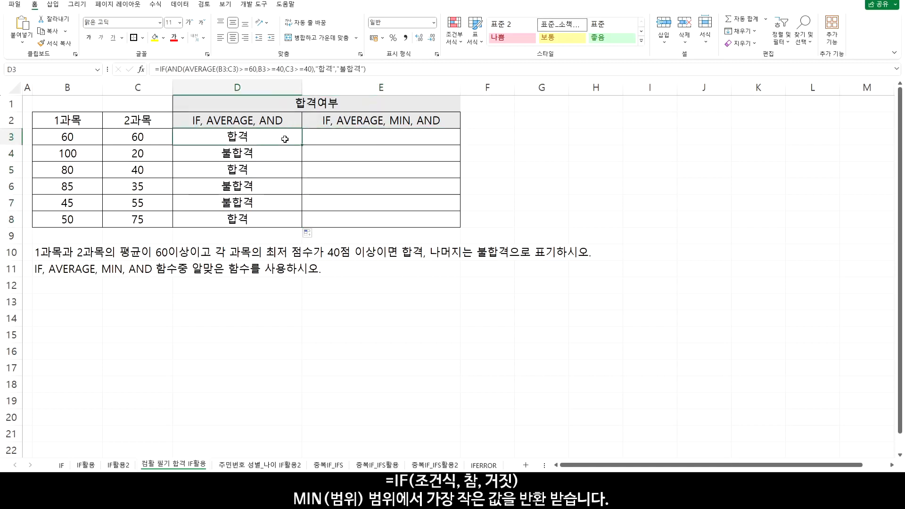
Start a formula in E3 that tests the average of both subjects with =AVERAGE(B3:C3)>=60
click(368, 137)
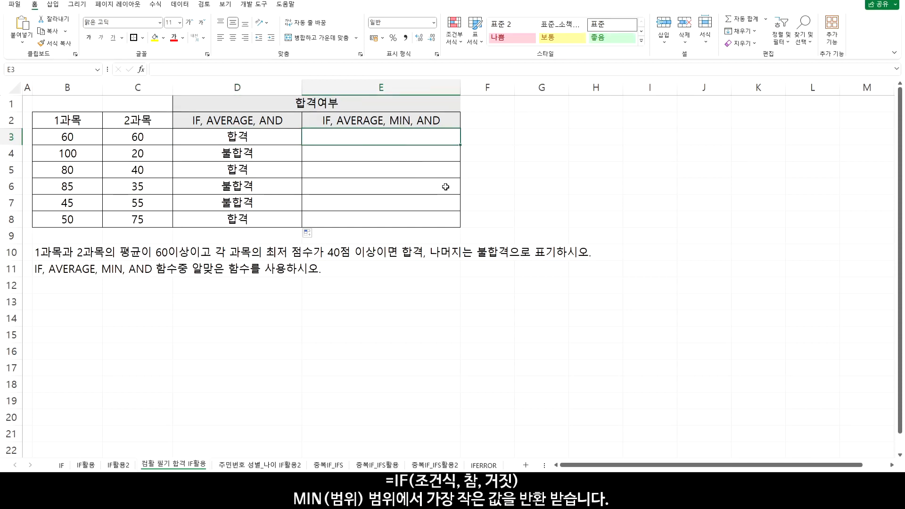
text(=)
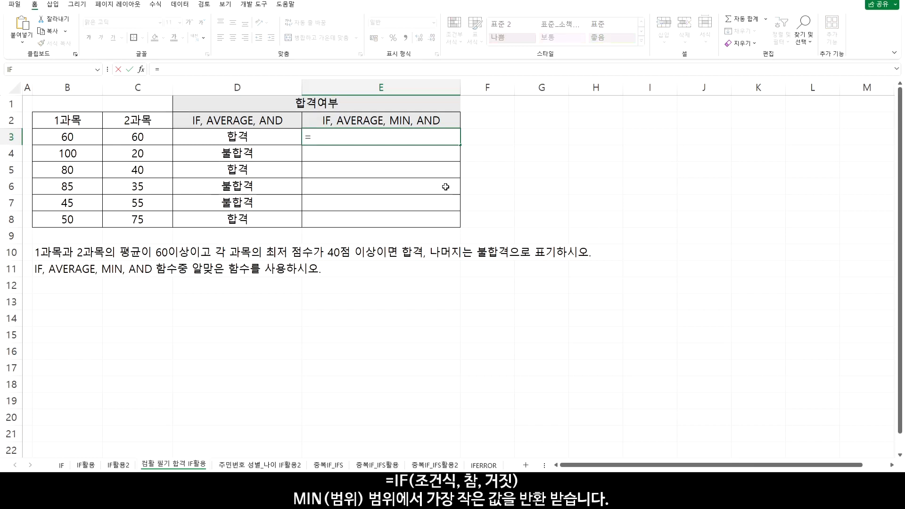
text(AV)
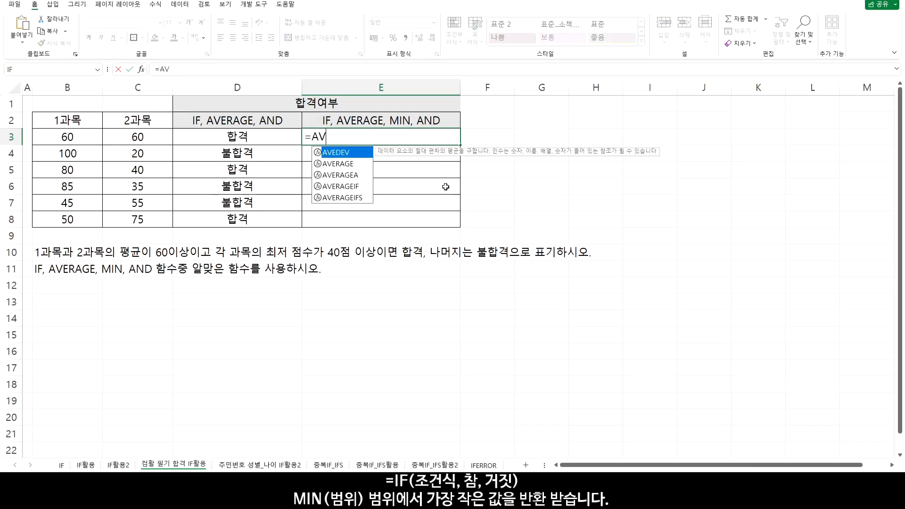
double_click(370, 166)
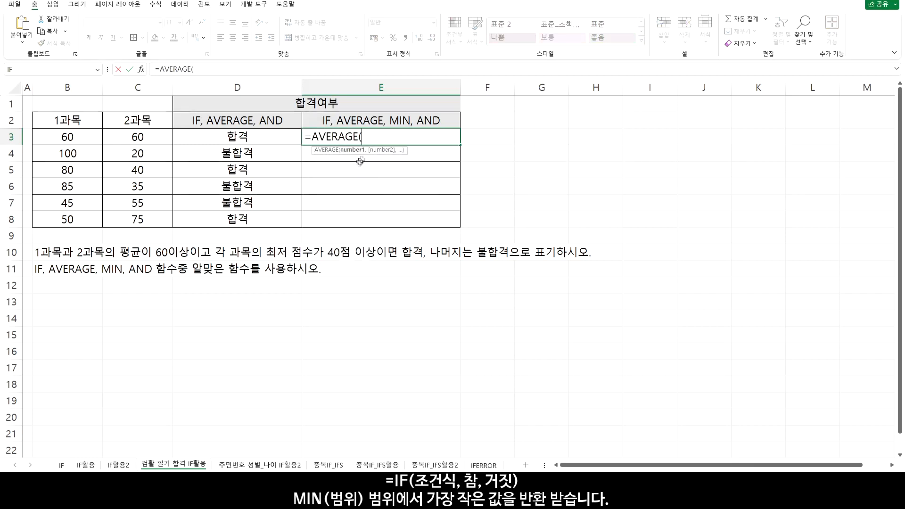
drag(94, 137, 130, 136)
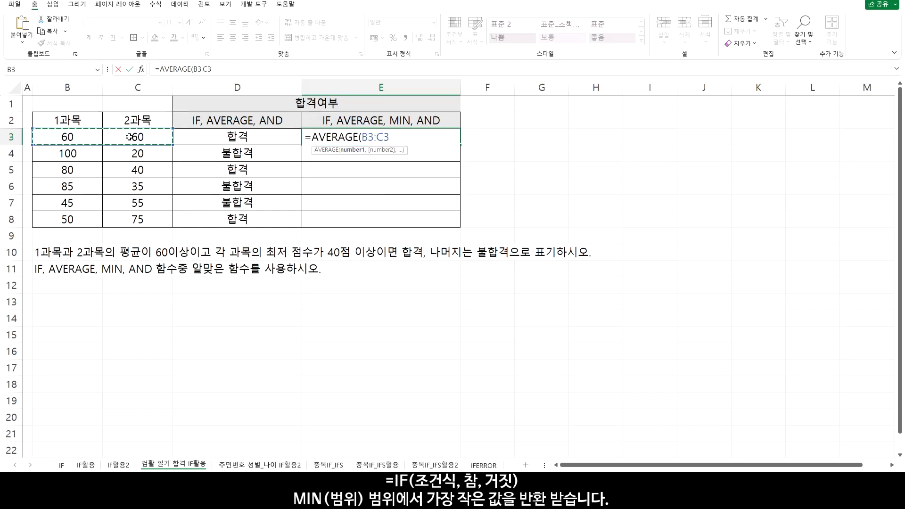
text())
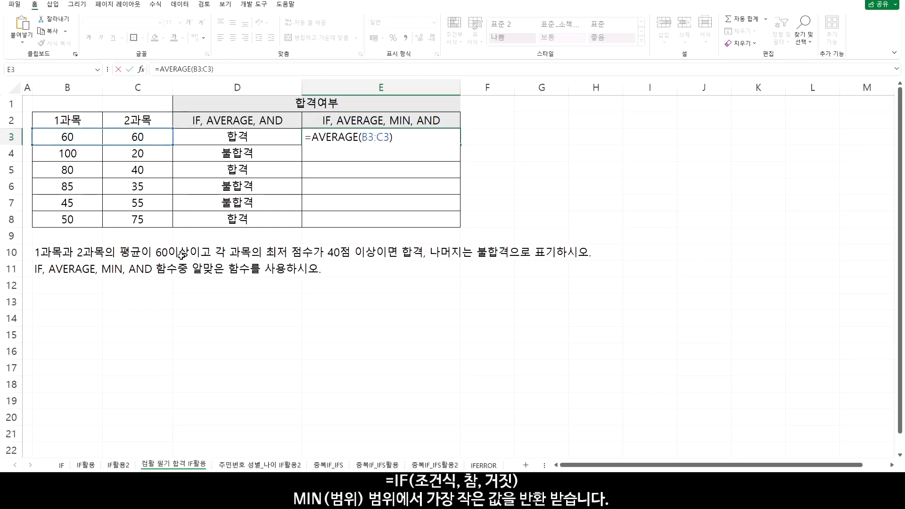
text(>=)
Wrap the E3 average test in AND( as its first condition, followed by a comma
text(AND)
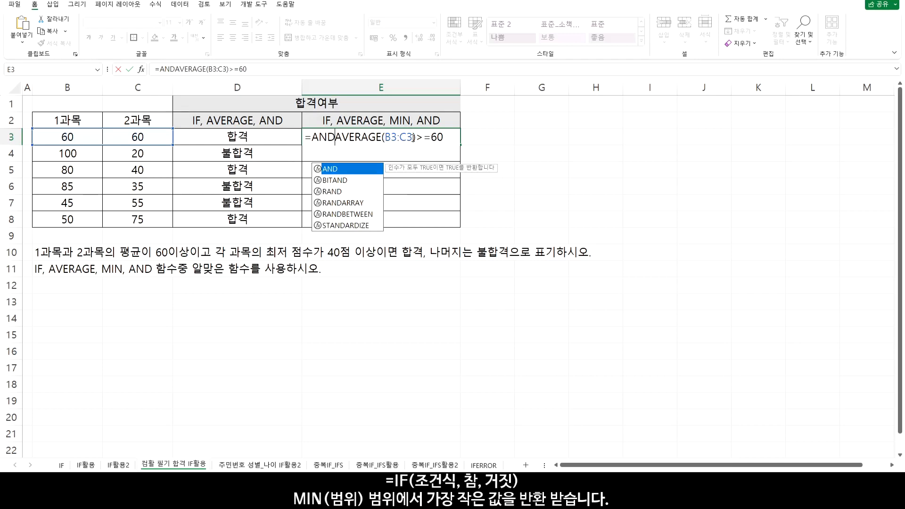
text(()
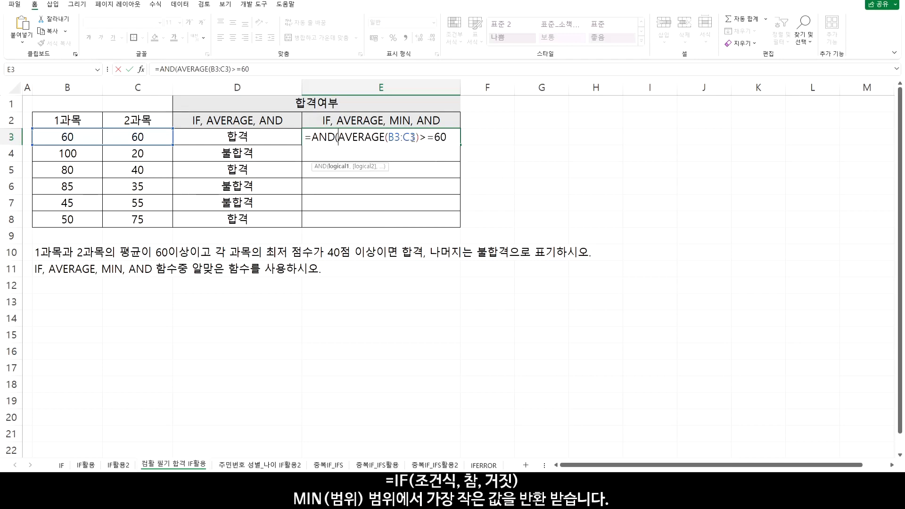
drag(339, 138, 461, 140)
click(453, 138)
text(,)
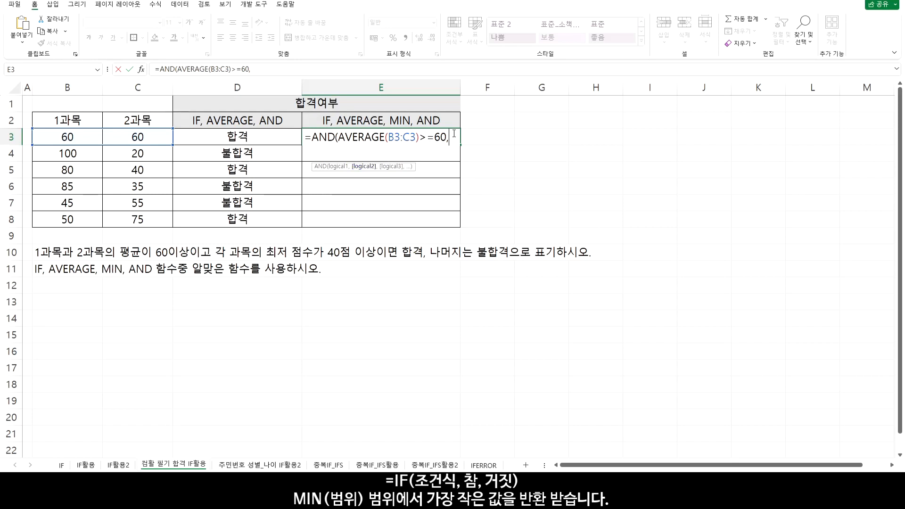
Add MIN(B3:C3) to the E3 formula as the start of the second AND condition
text(MIN)
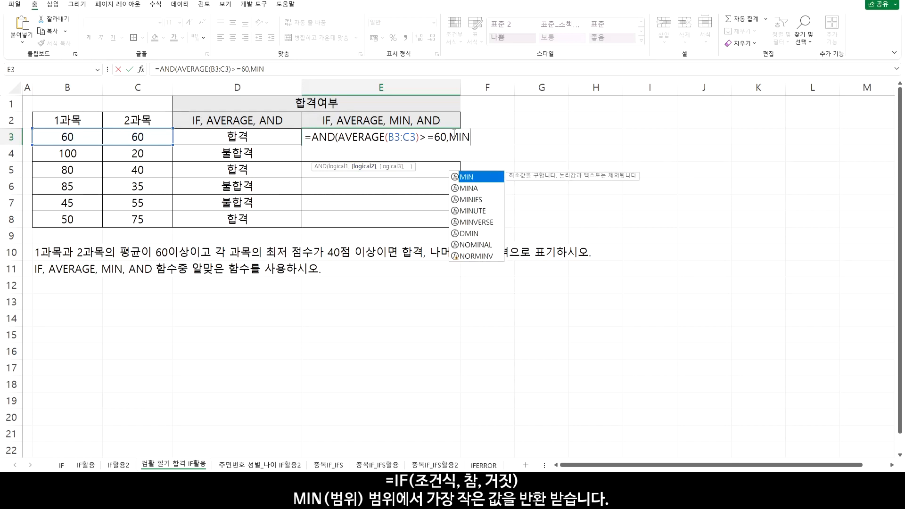
text(()
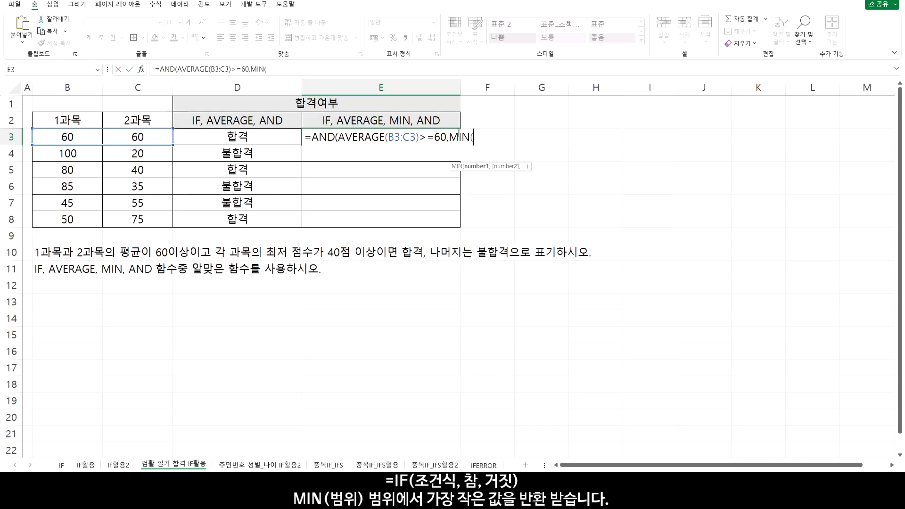
drag(57, 133, 133, 137)
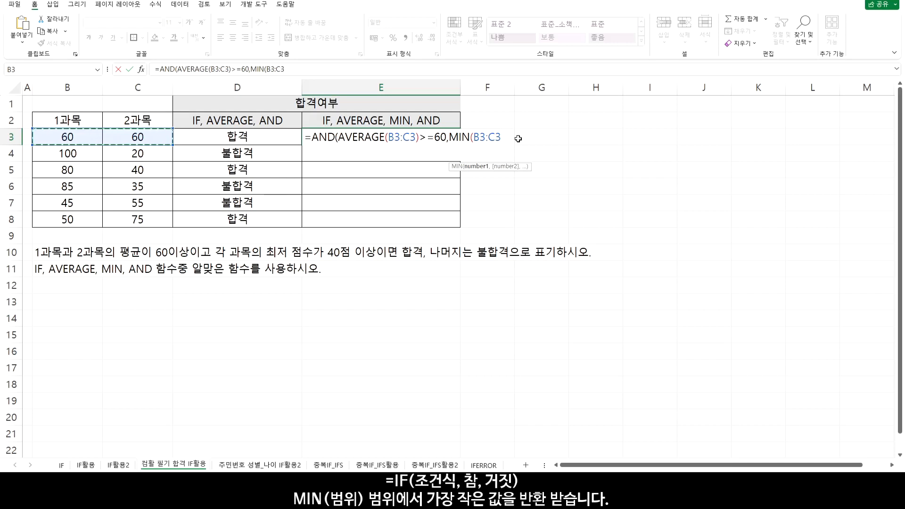
text()>=40)
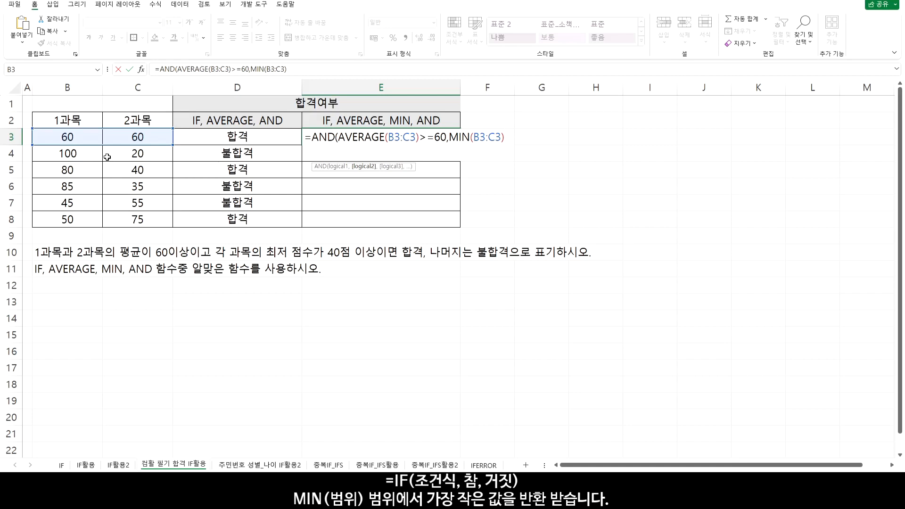
Complete the second AND condition in E3 as MIN(B3:C3)>=40, close the parenthesis and enter the formula
text(>=)
drag(450, 137, 548, 135)
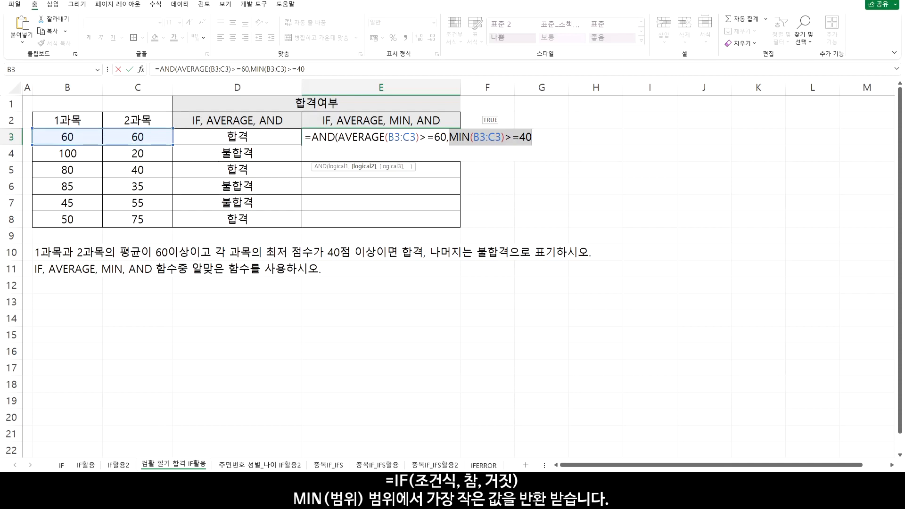
click(452, 138)
drag(448, 137, 522, 137)
click(537, 139)
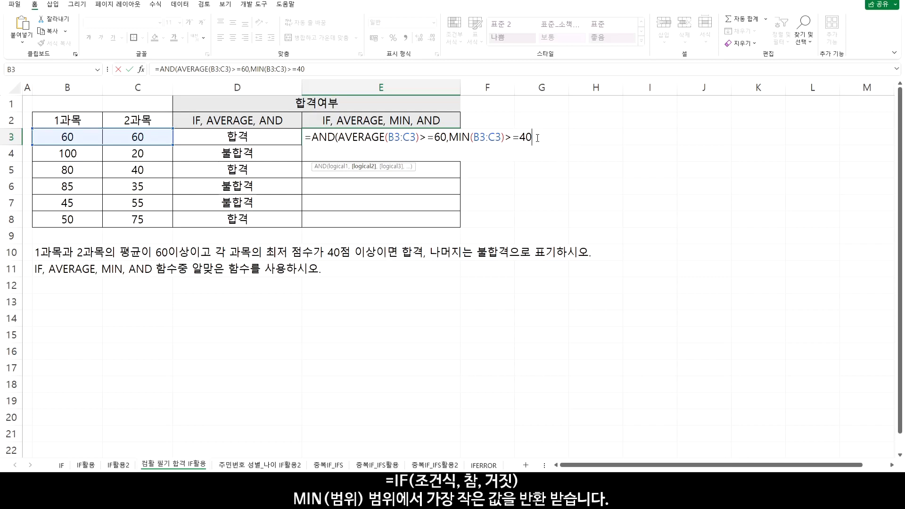
text())
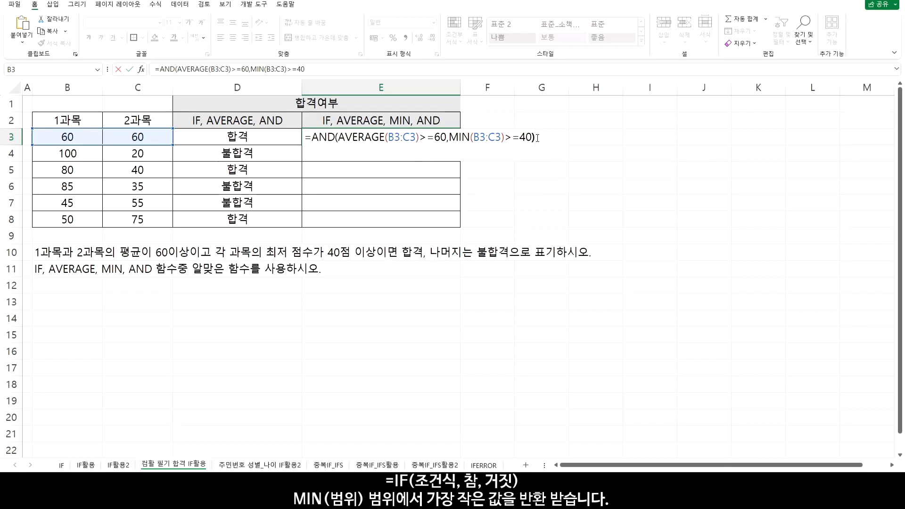
key(Return)
Copy the E3 AND formula down through E8
click(450, 139)
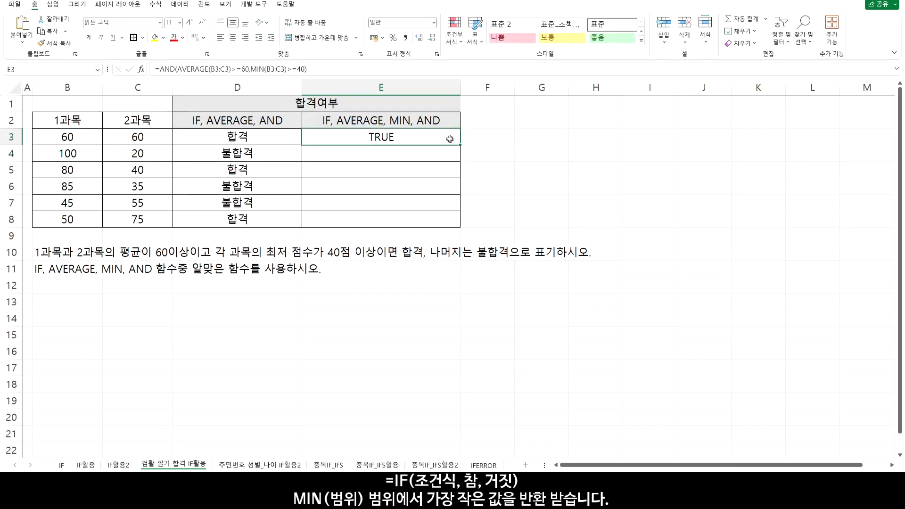
drag(459, 147, 459, 227)
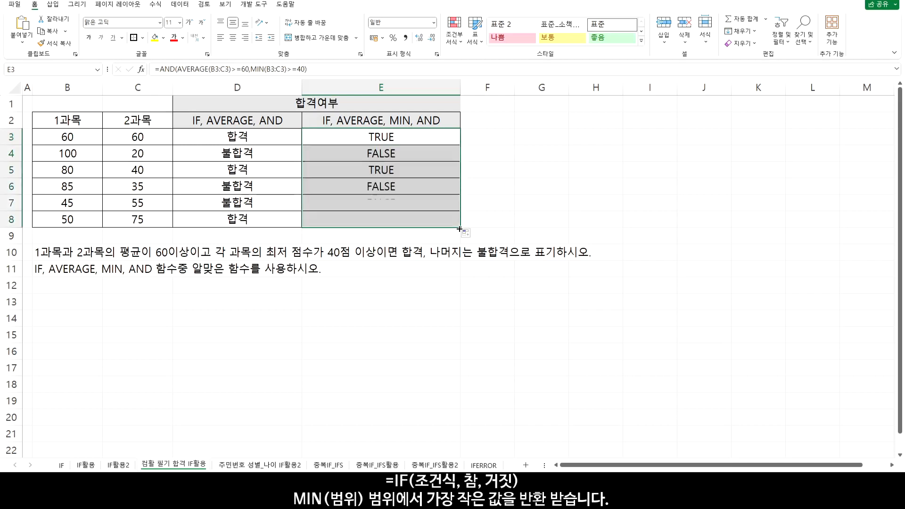
drag(400, 139, 391, 220)
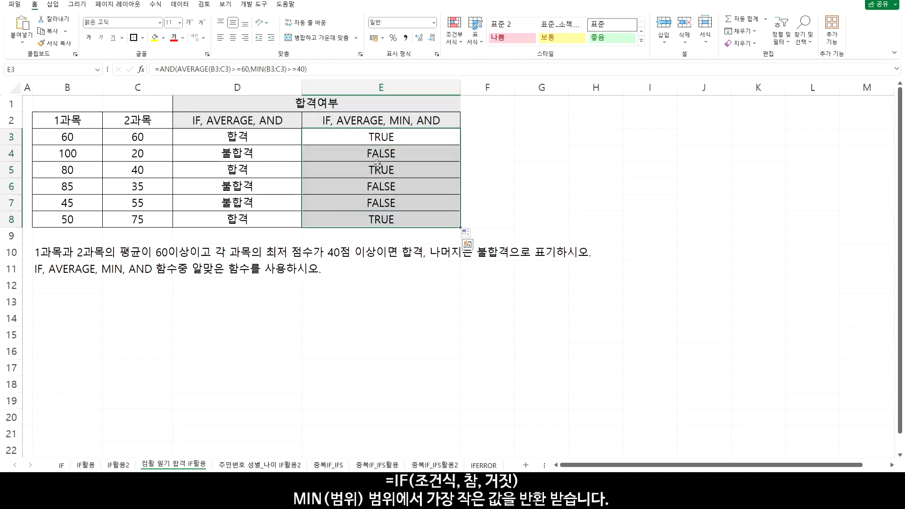
Wrap the E3 AND test in an IF that returns "합격" when true and "불합격" when false
click(365, 137)
double_click(364, 136)
click(313, 137)
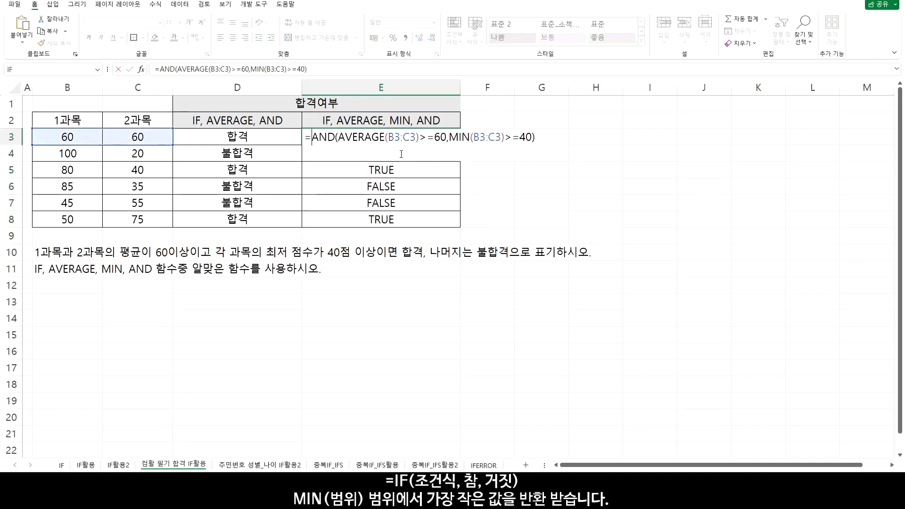
text(IF()
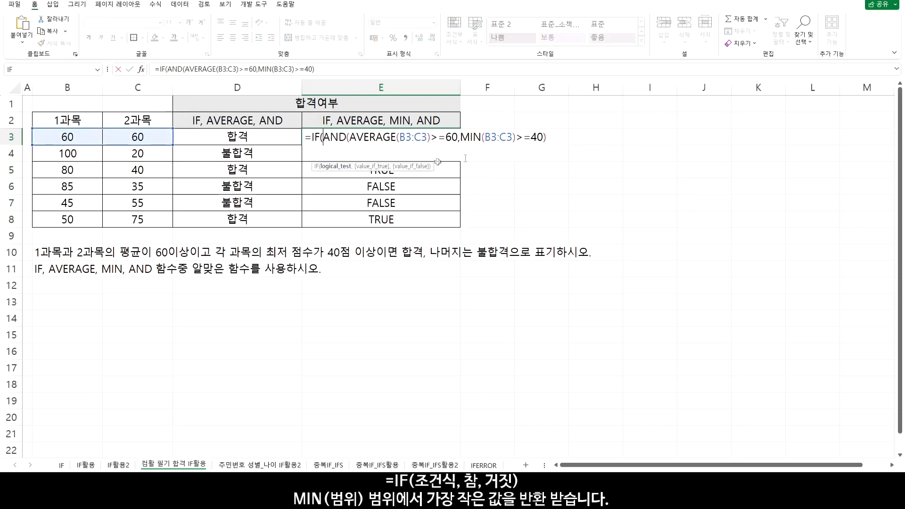
text(,)
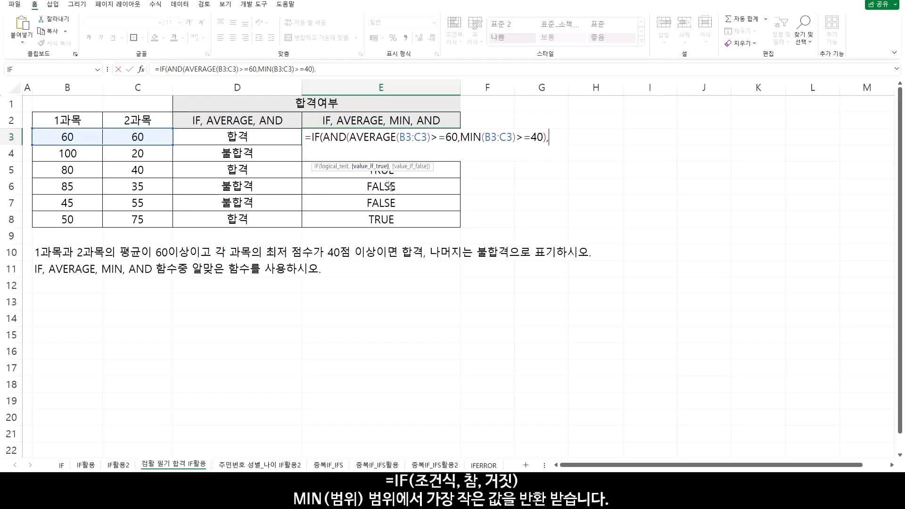
text("합격",)
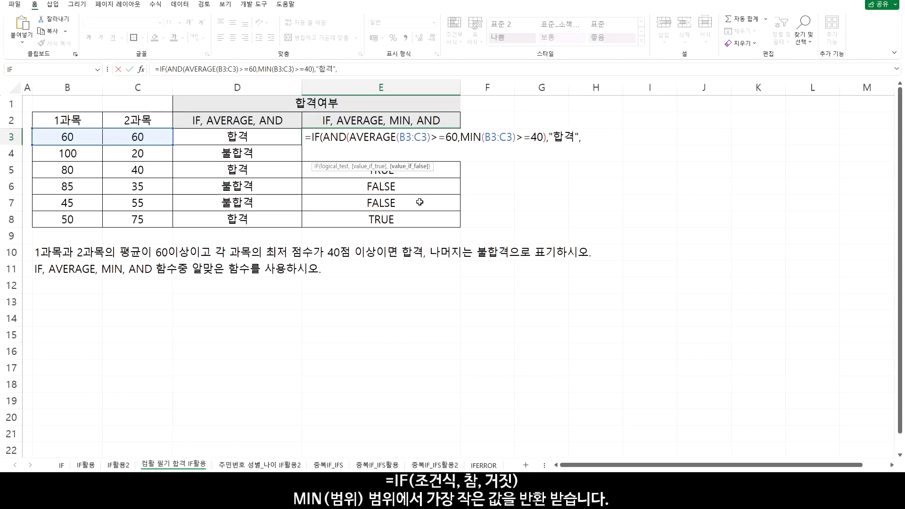
text("불합)
text(격")
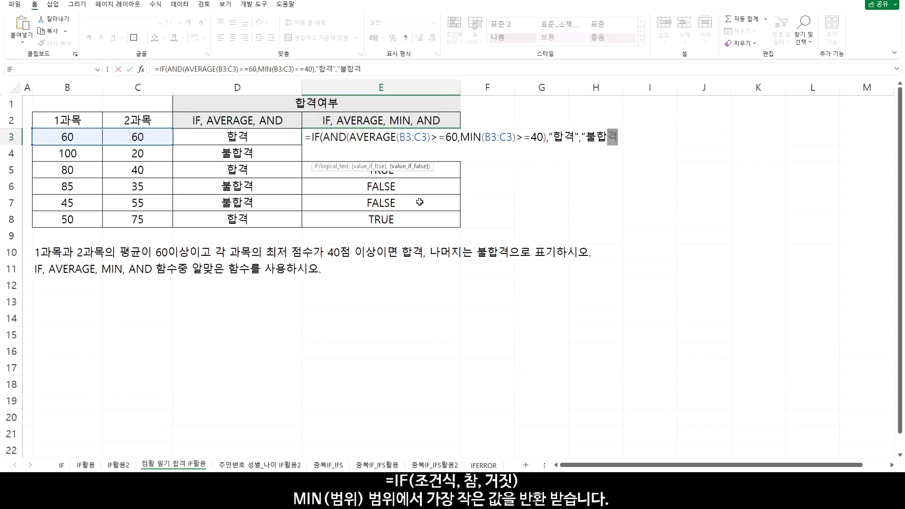
text())
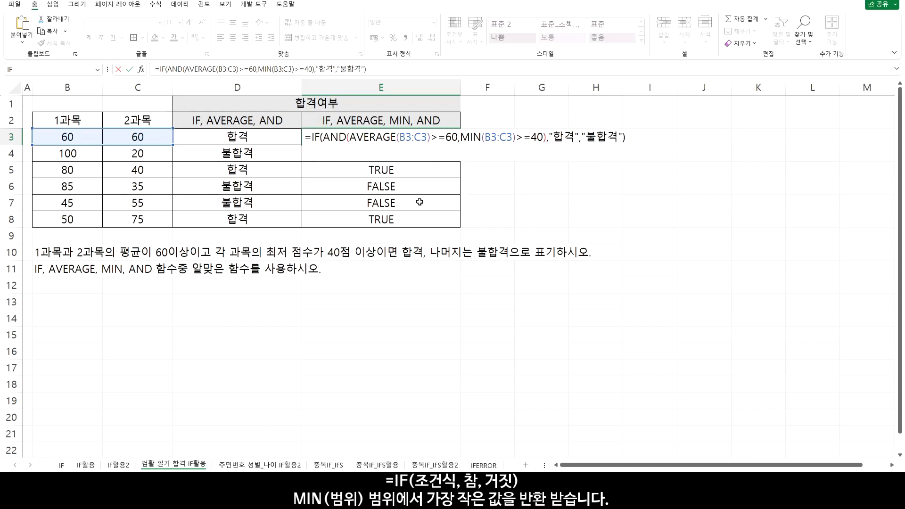
key(Return)
Copy the E3 IF formula down through E8 and center the results horizontally
click(427, 135)
drag(460, 144, 451, 221)
drag(246, 137, 330, 137)
drag(255, 176, 330, 171)
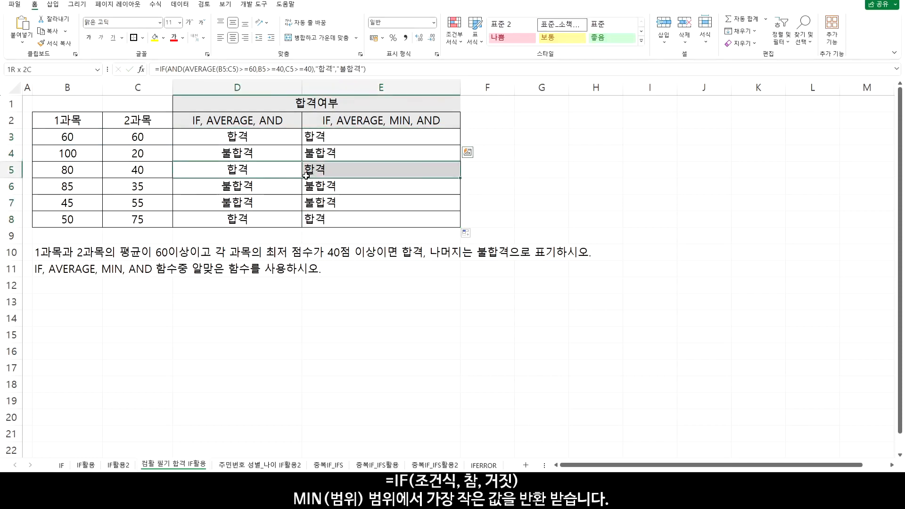
drag(276, 222, 330, 219)
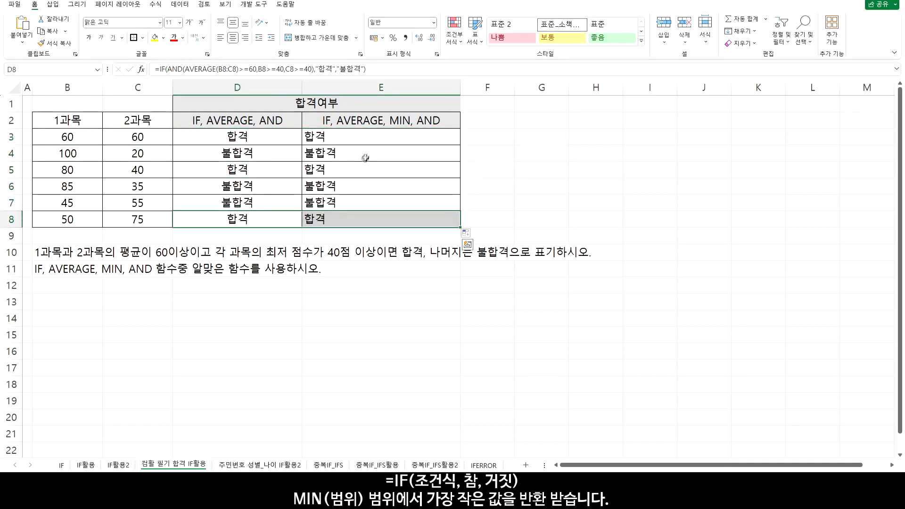
drag(385, 136, 389, 219)
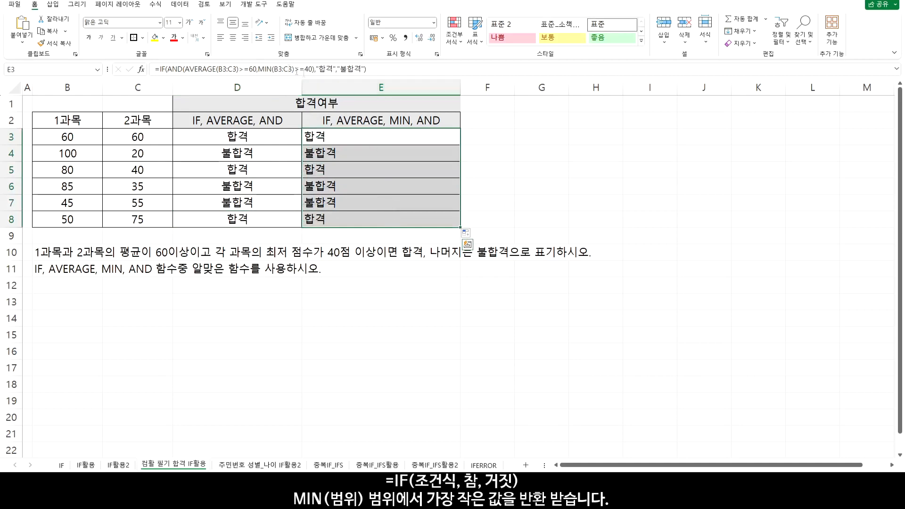
click(233, 37)
On the 주민번호 성별_나이 IF활용2 sheet, enter =MID(B3,8,1) in D3 to extract the eighth character
click(283, 465)
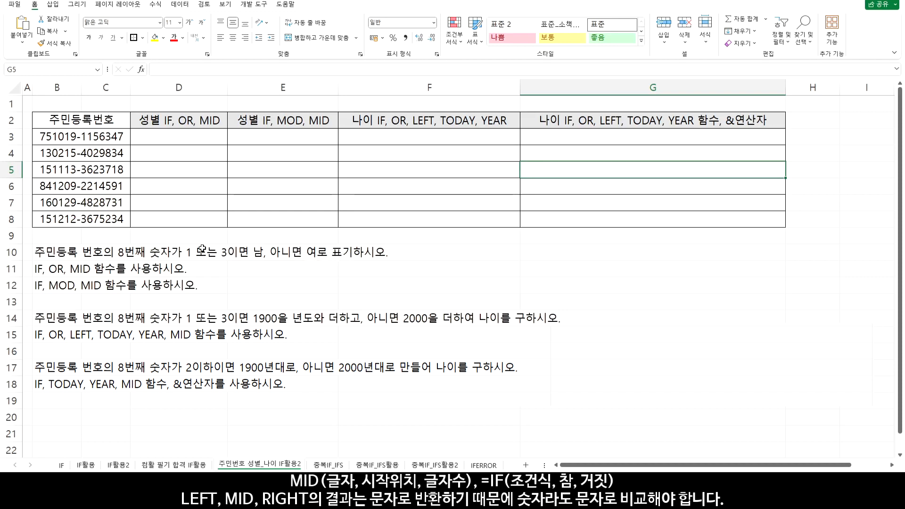
click(186, 136)
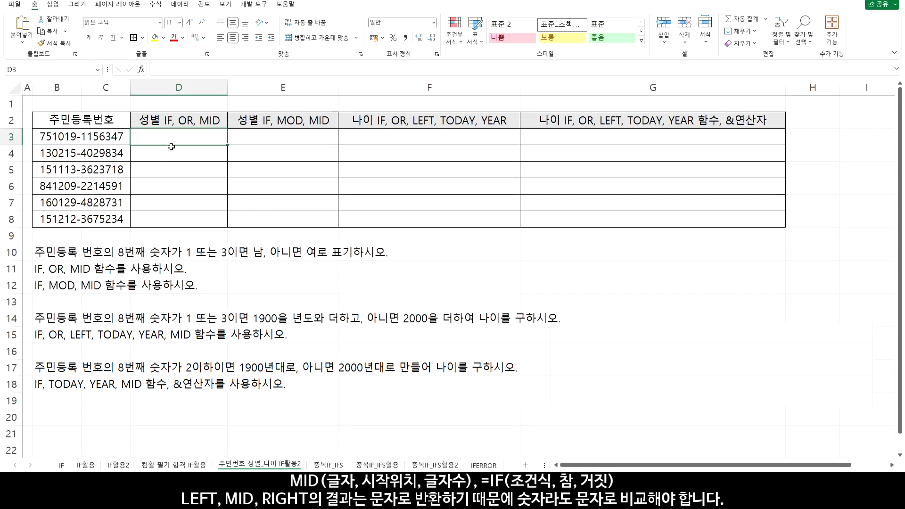
text(=mid()
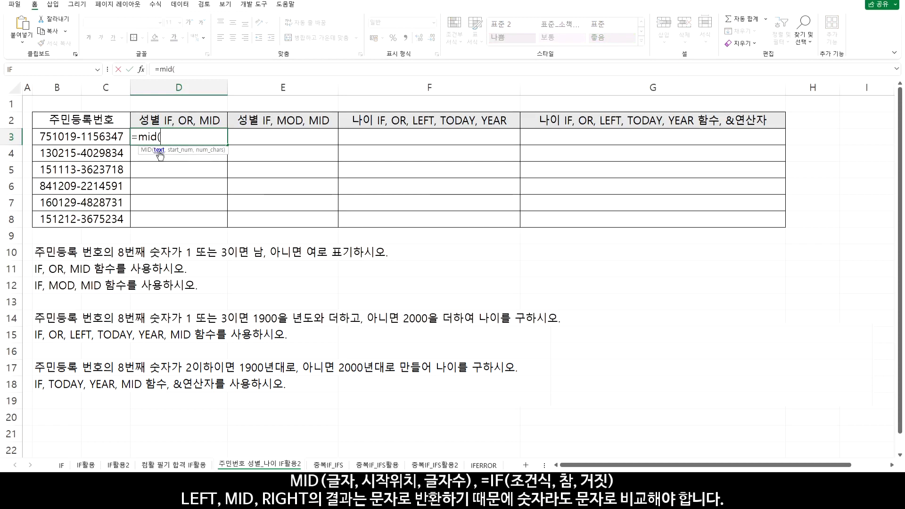
click(81, 137)
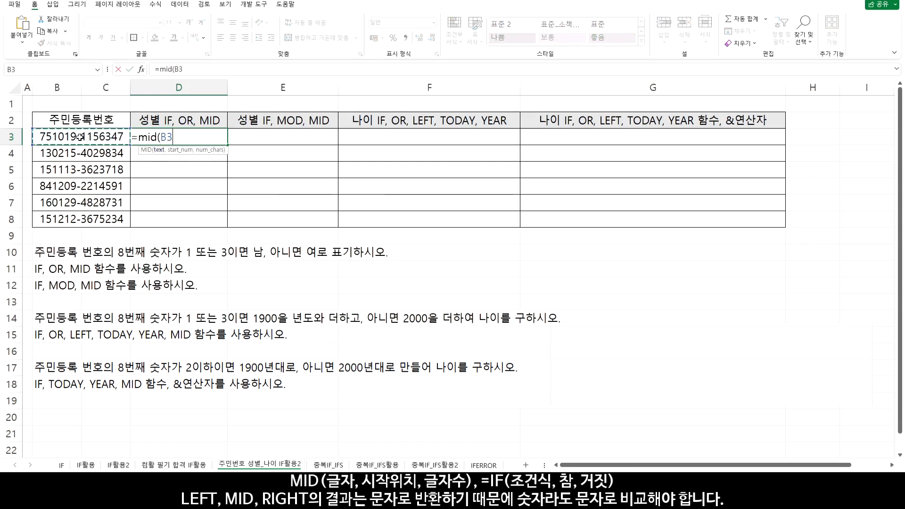
text(,)
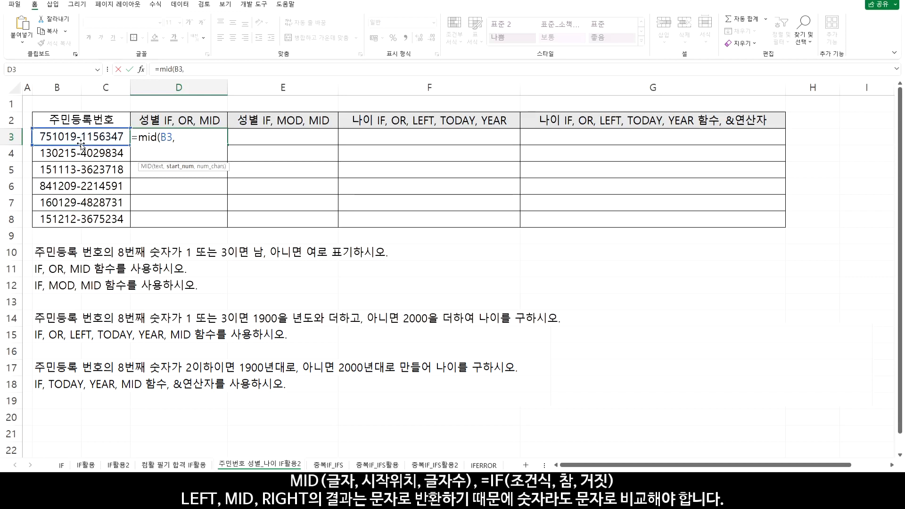
text(8,)
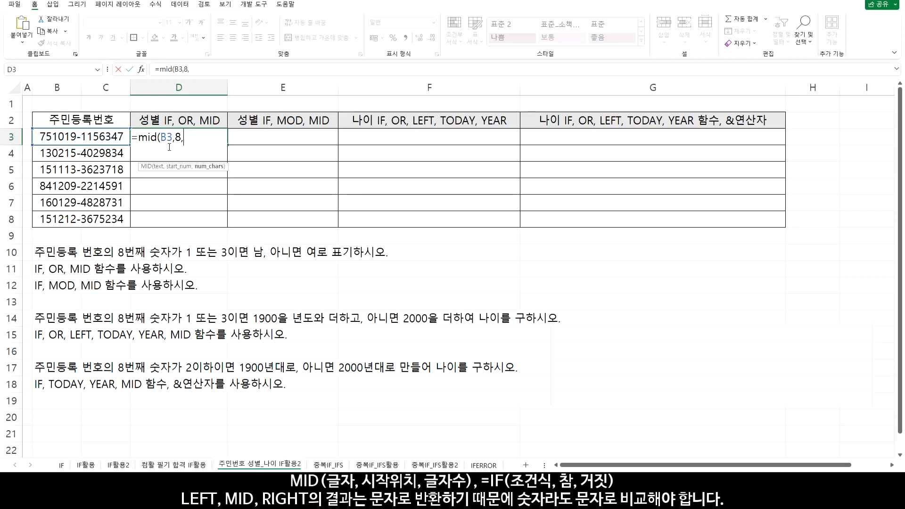
text())
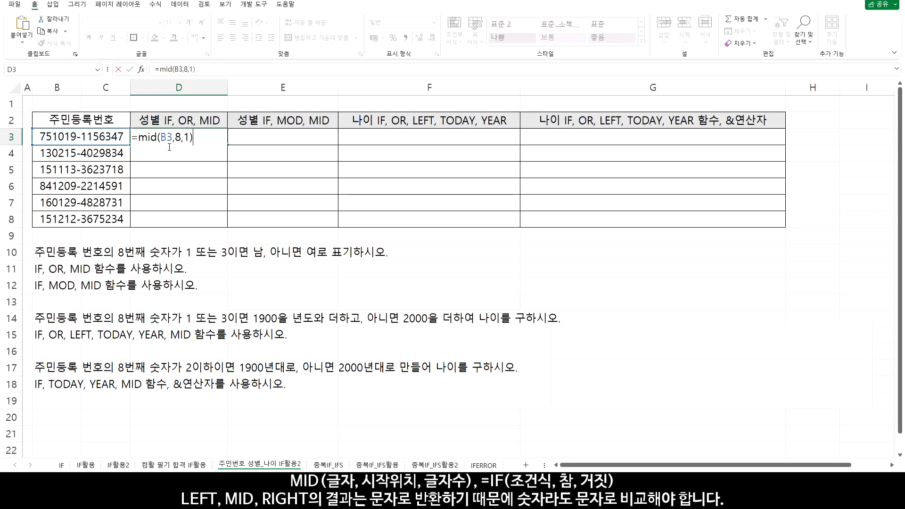
key(Return)
Copy the D3 MID formula down through D8 and check the extracted digits against the ID numbers
click(185, 137)
drag(228, 145, 227, 226)
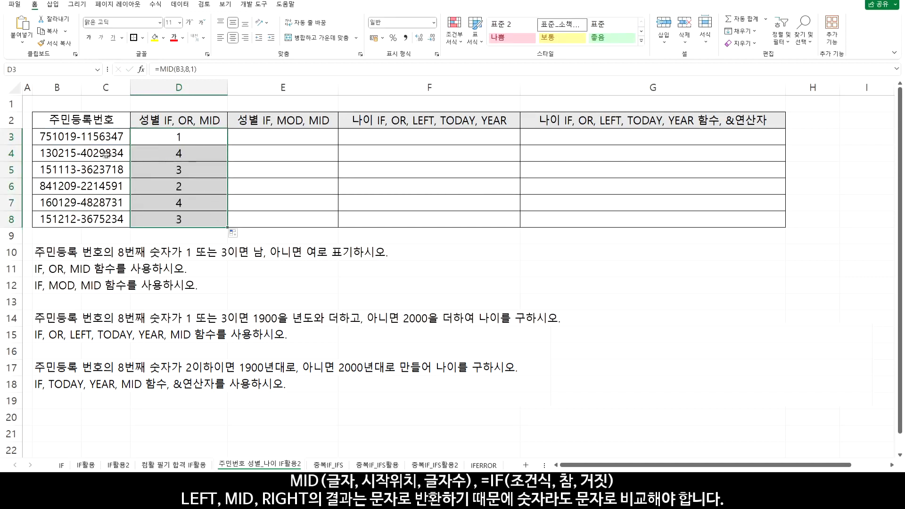
drag(94, 153, 132, 152)
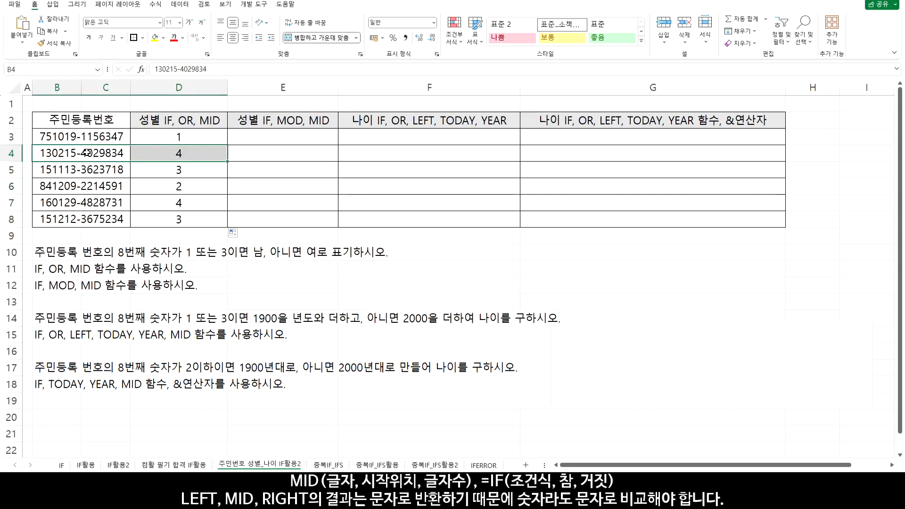
drag(86, 170, 178, 170)
drag(99, 191, 182, 188)
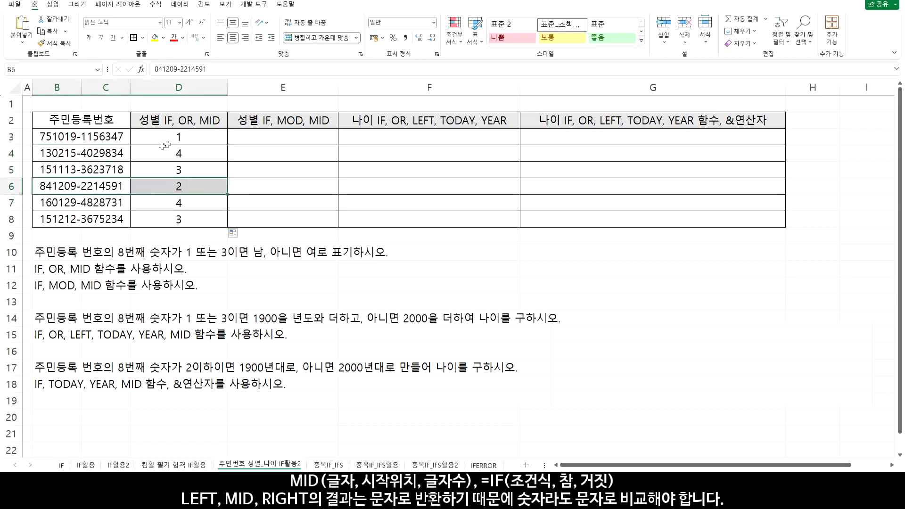
Extend the D3 formula to =MID(B3,8,1)=1 to compare the extracted digit with the number 1
click(185, 137)
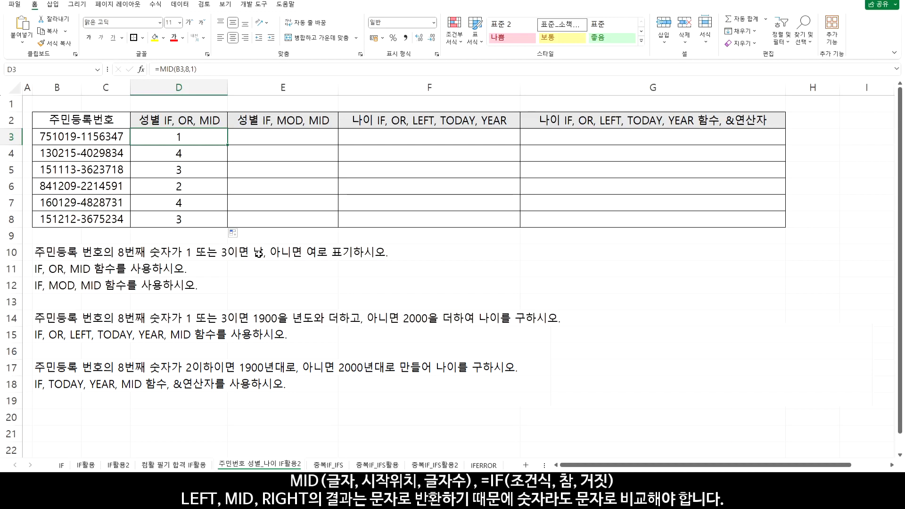
double_click(192, 137)
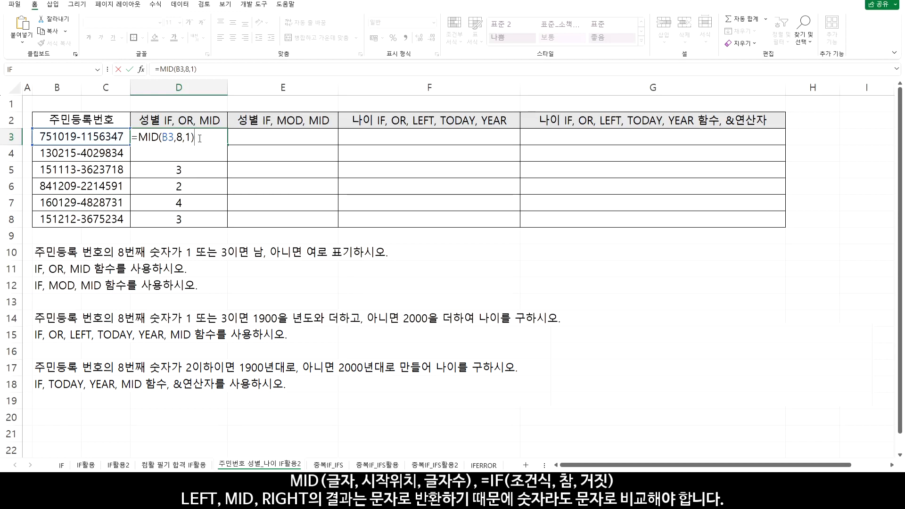
drag(202, 139, 139, 140)
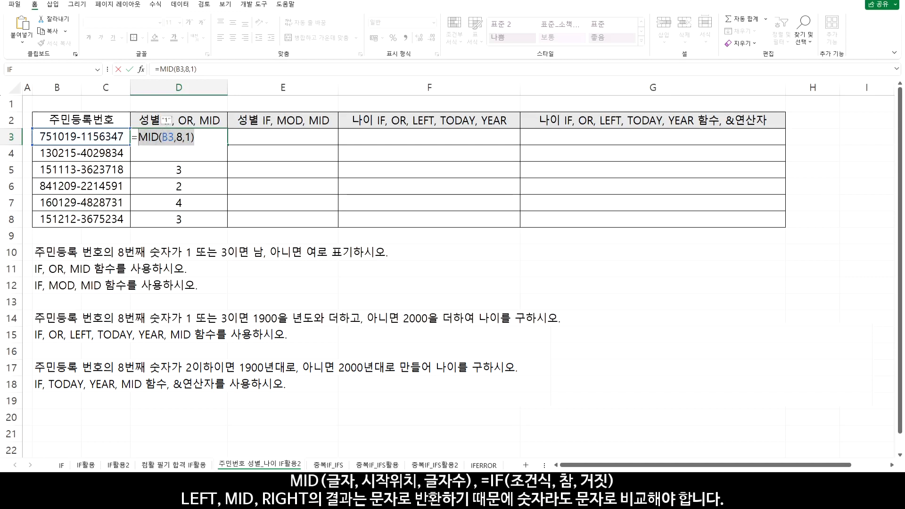
click(202, 139)
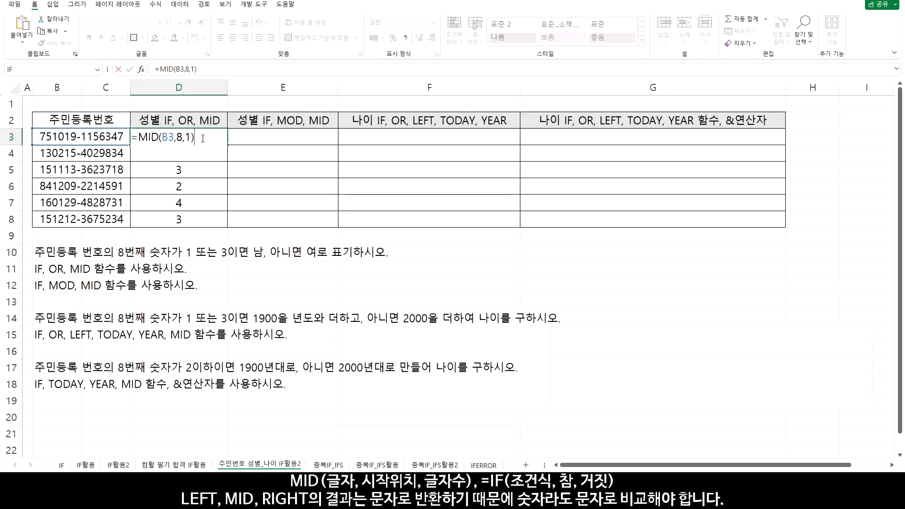
key(Return)
click(199, 139)
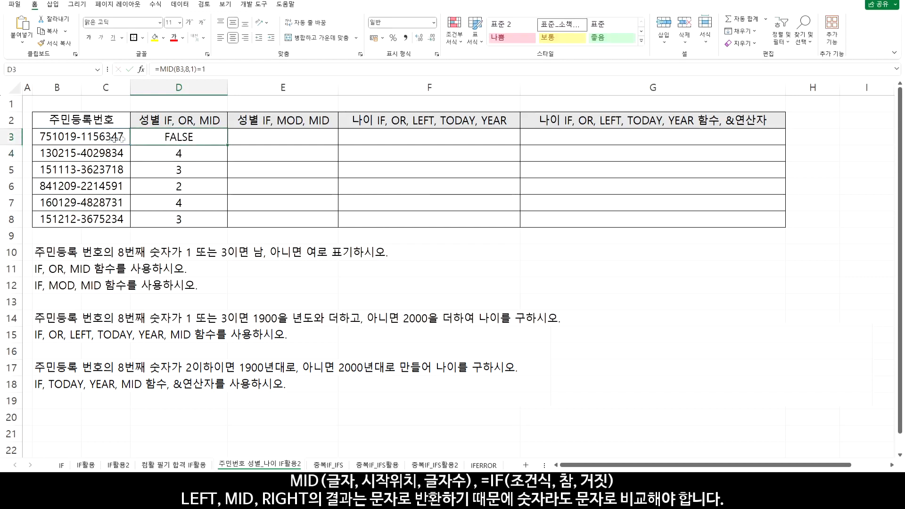
Change the D3 comparison to the text "1", giving =MID(B3,8,1)="1", and copy it down through D8
double_click(189, 141)
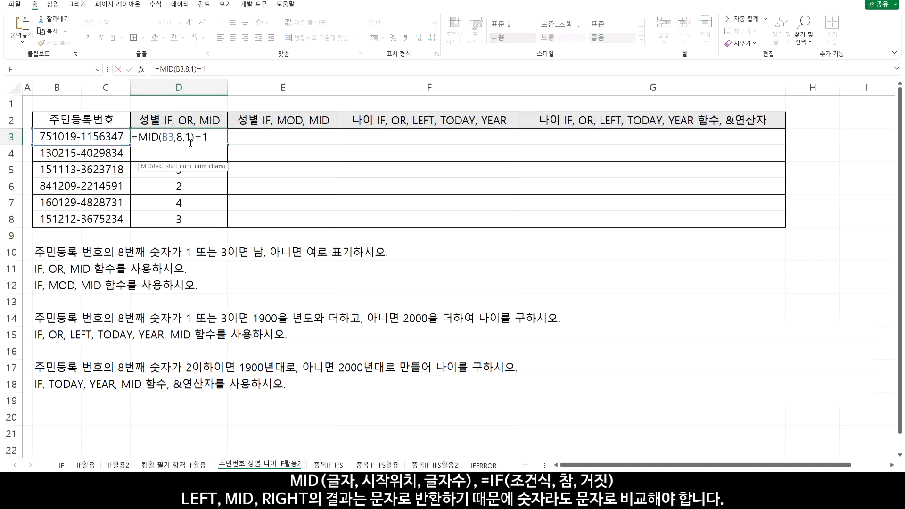
key(Right)
key(Right)
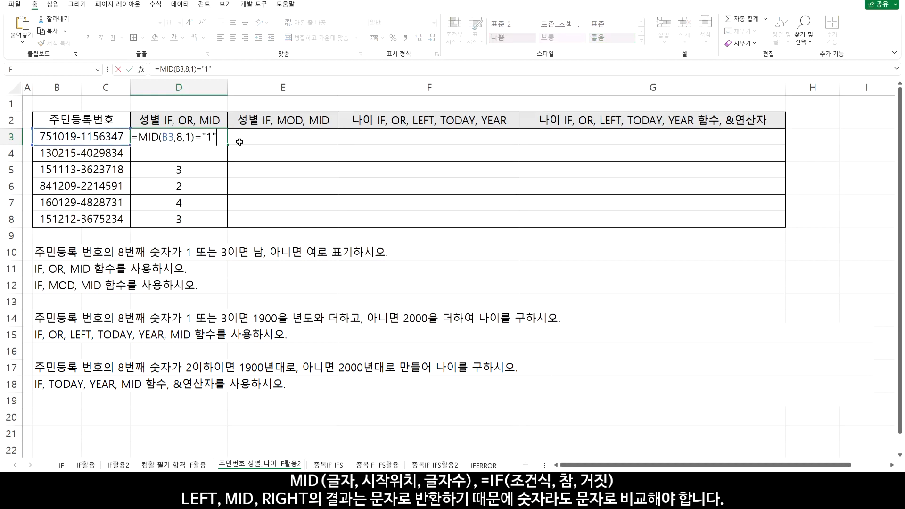
key(Return)
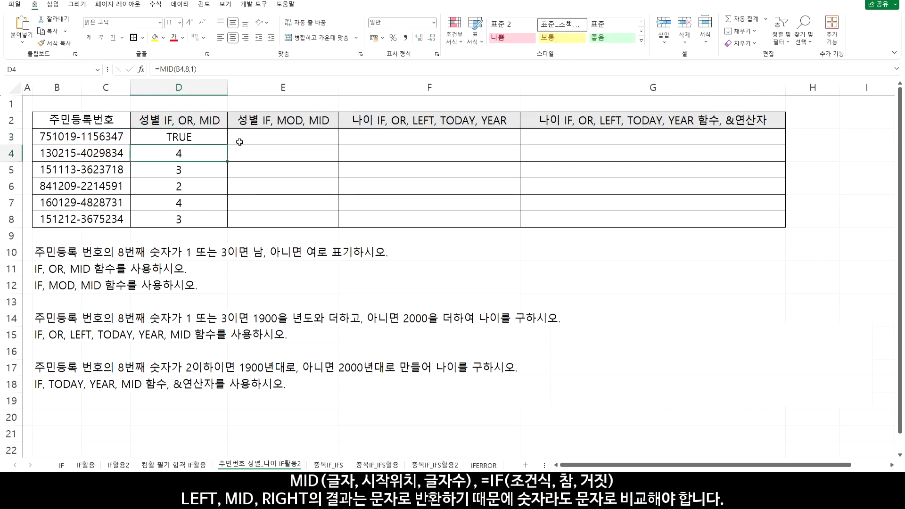
click(224, 143)
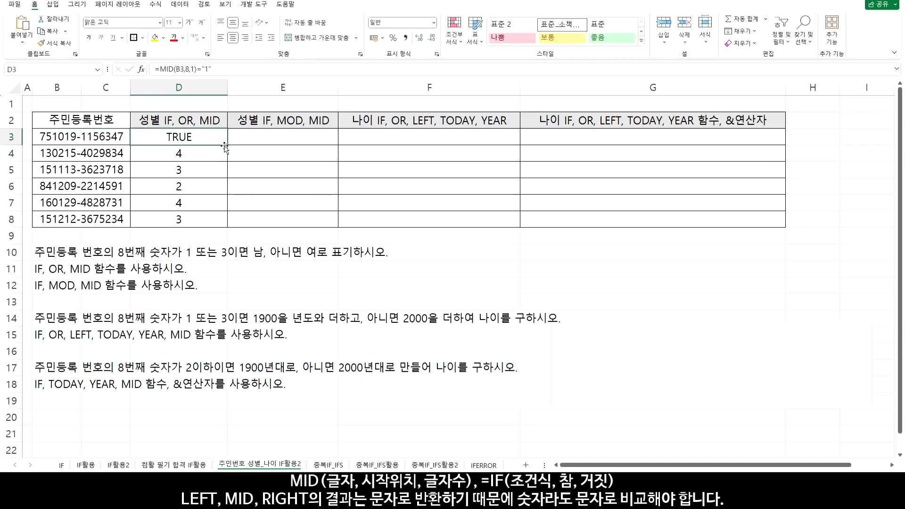
drag(226, 146, 225, 224)
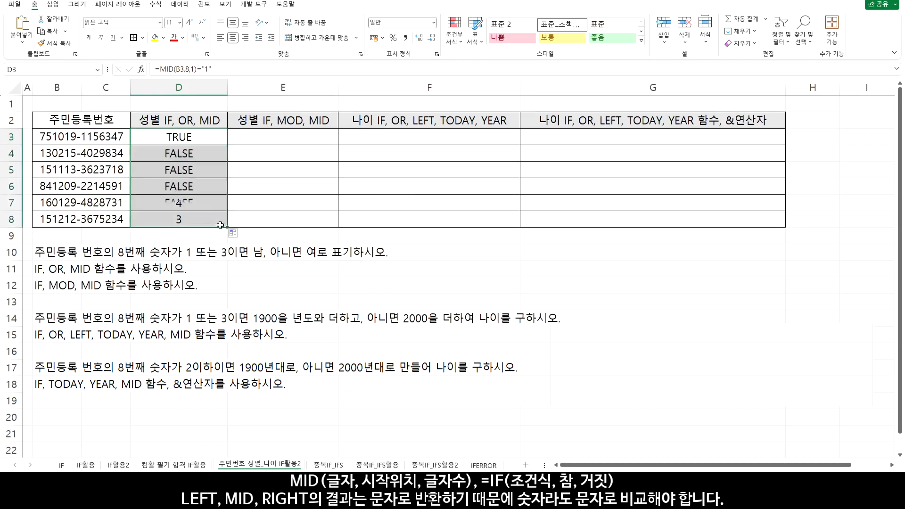
Wrap the MID(B3,8,1)="1" comparison in D3 in an OR function and add a separator after this first condition
double_click(179, 137)
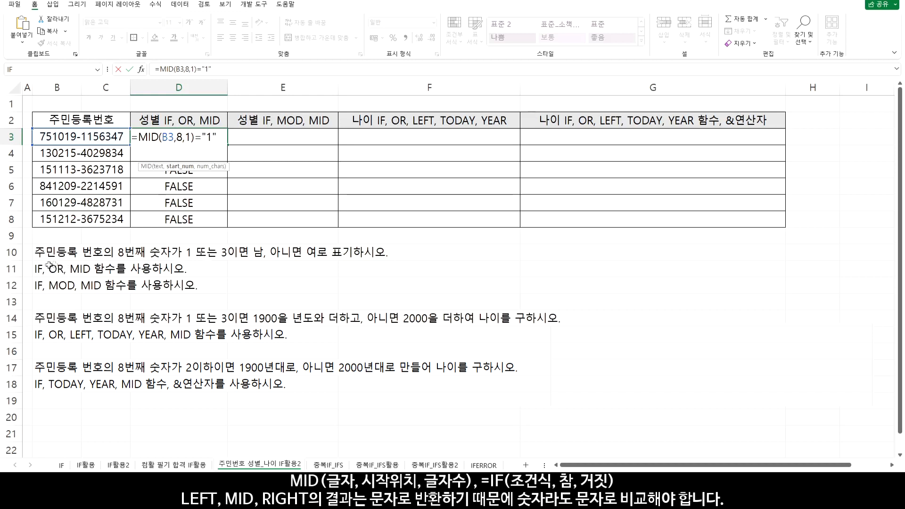
click(139, 137)
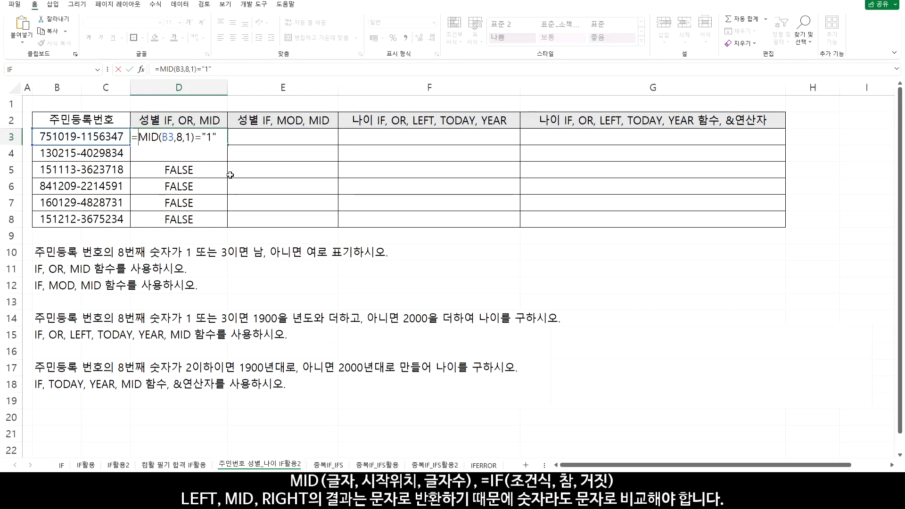
text(O)
text(R()
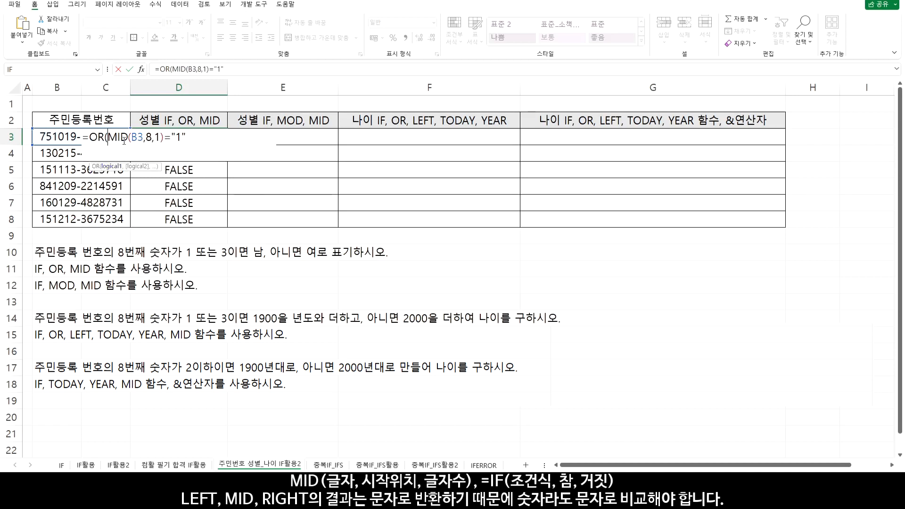
click(191, 137)
text(,)
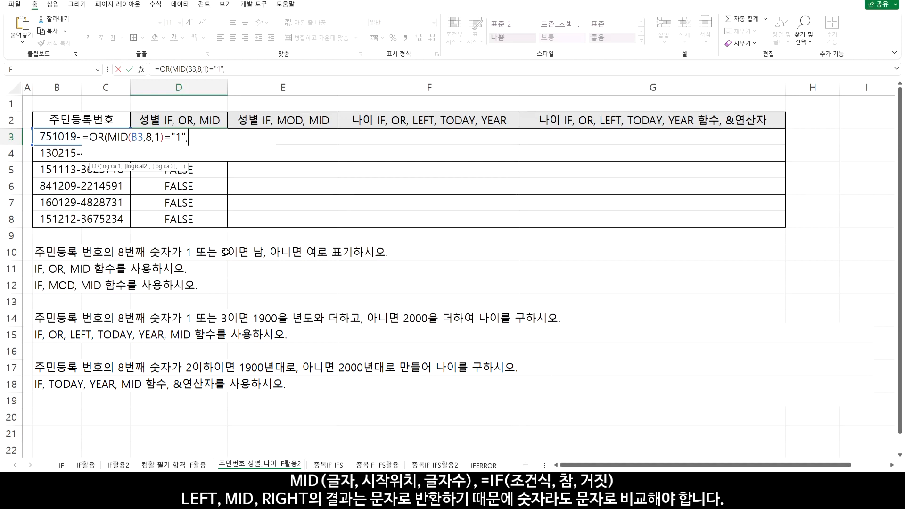
Add a duplicated second condition compared with "3", completing D3 as =OR(MID(B3,8,1)="1",MID(B3,8,1)="3")
drag(109, 138, 183, 141)
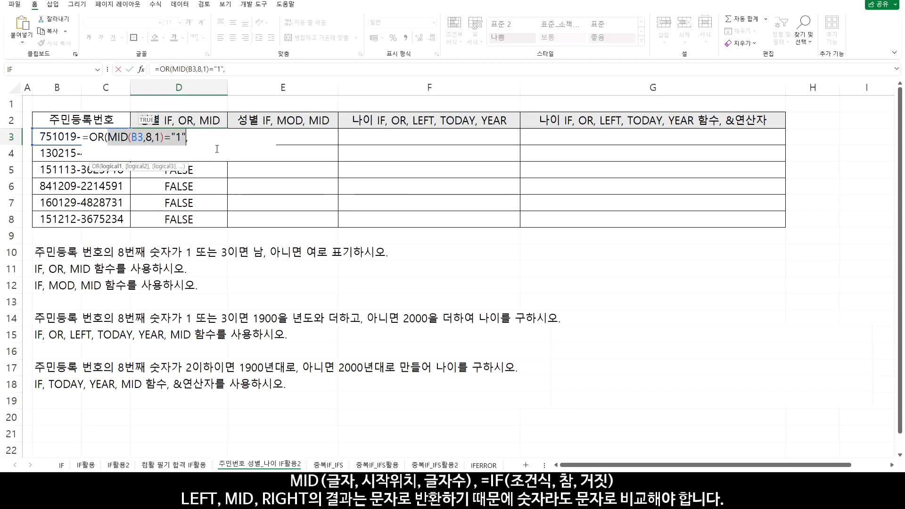
key(ctrl+c)
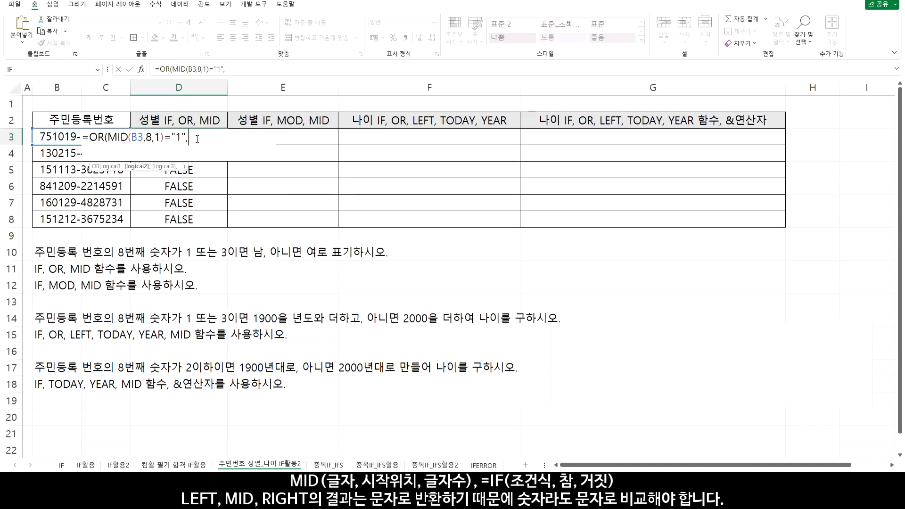
click(203, 141)
key(ctrl+v)
key(Left)
key(BackSpace)
text(3)
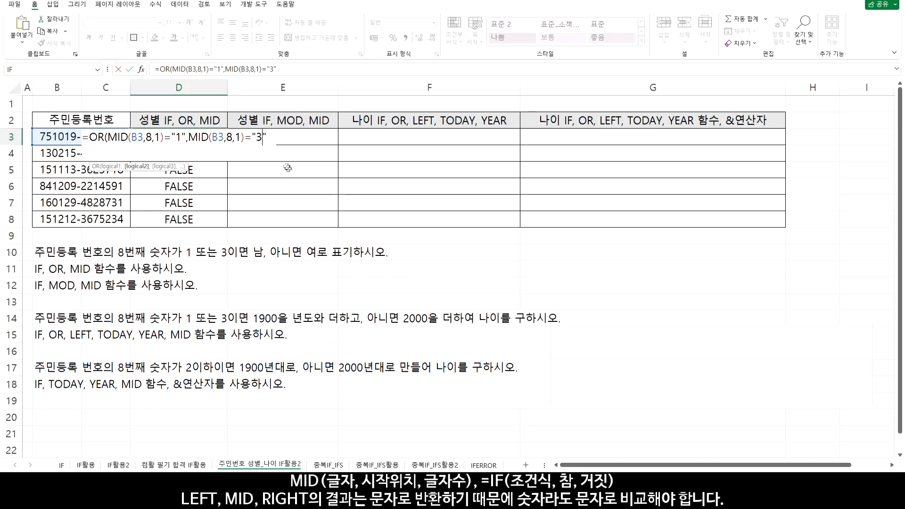
click(272, 138)
key(Return)
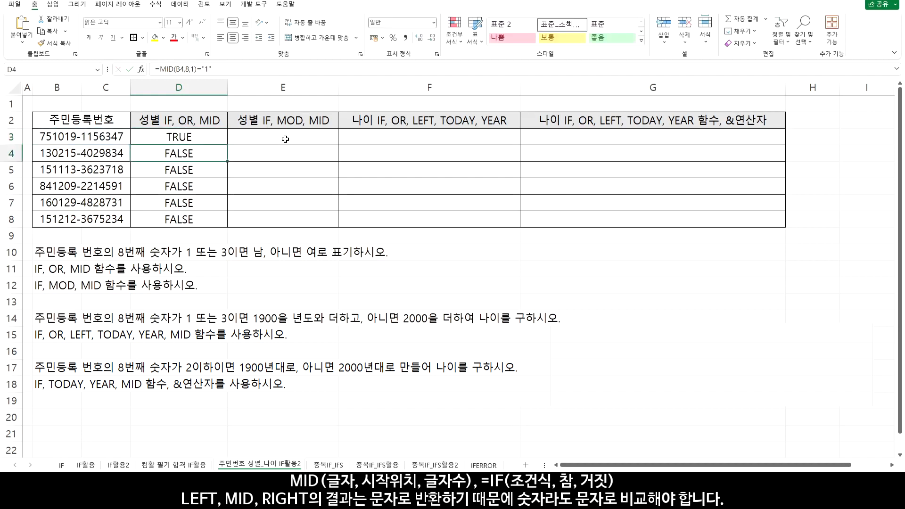
Copy the D3 OR formula down through D8 and check rows 3, 5 and 8 against their ID numbers
click(216, 142)
drag(228, 147, 228, 227)
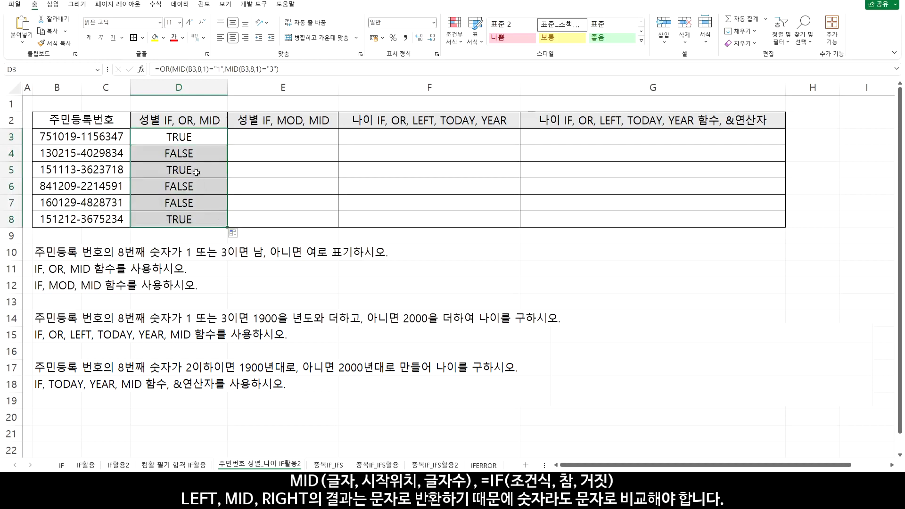
drag(194, 172, 101, 170)
ctrl+drag(173, 137, 103, 138)
ctrl+drag(174, 218, 96, 219)
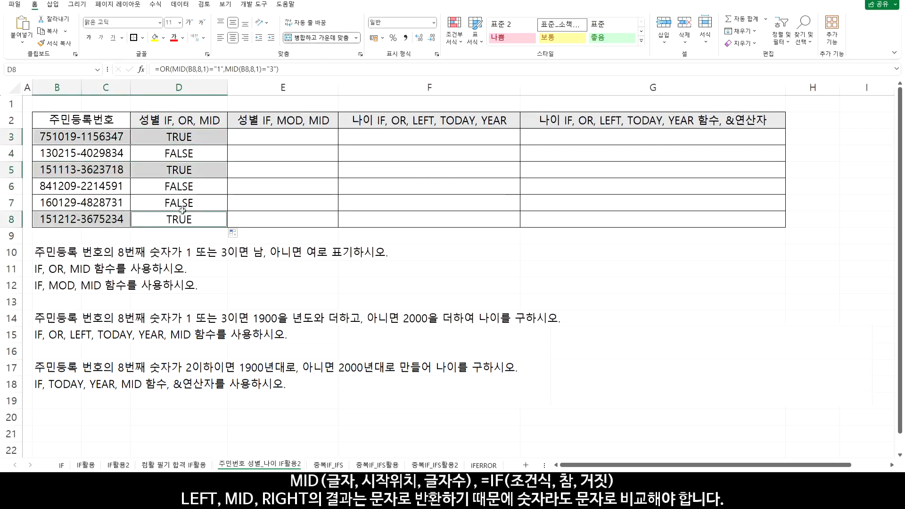
Wrap the D3 formula in IF, giving =IF(OR(MID(B3,8,1)="1",MID(B3,8,1)="3"),"남","여")
double_click(183, 138)
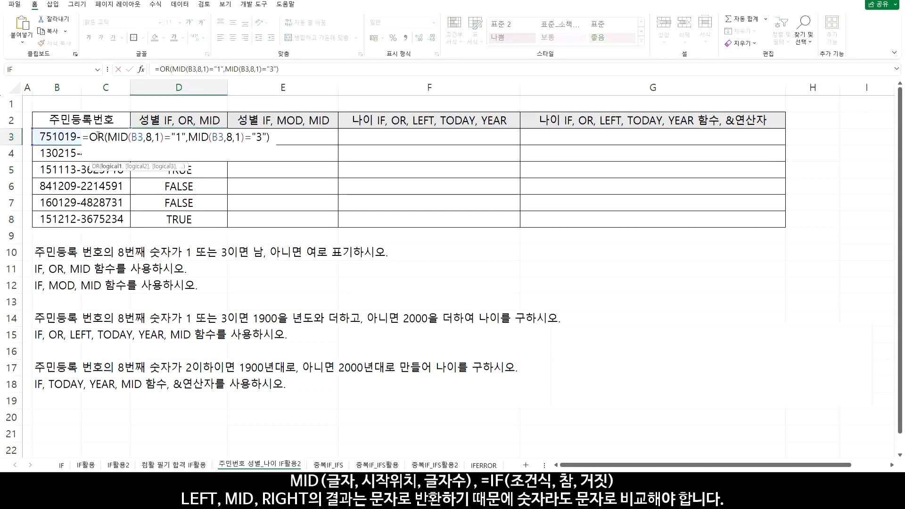
click(90, 137)
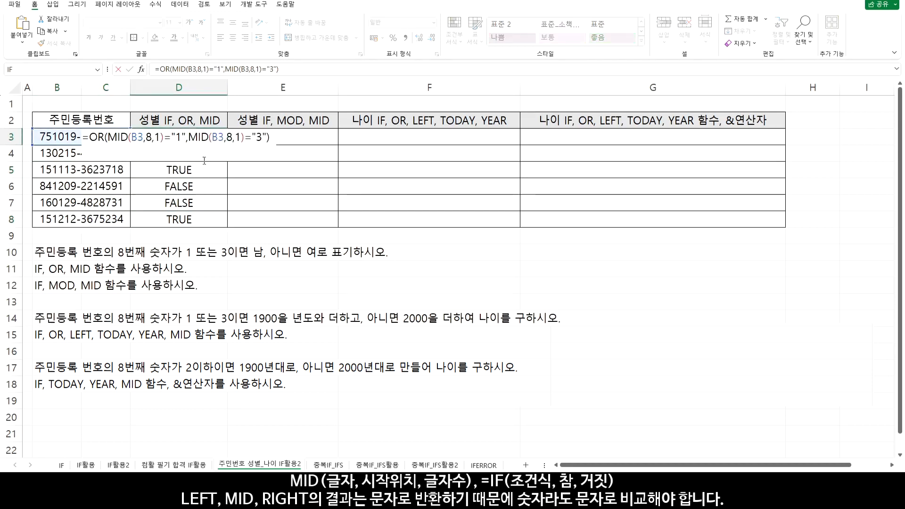
text(IF()
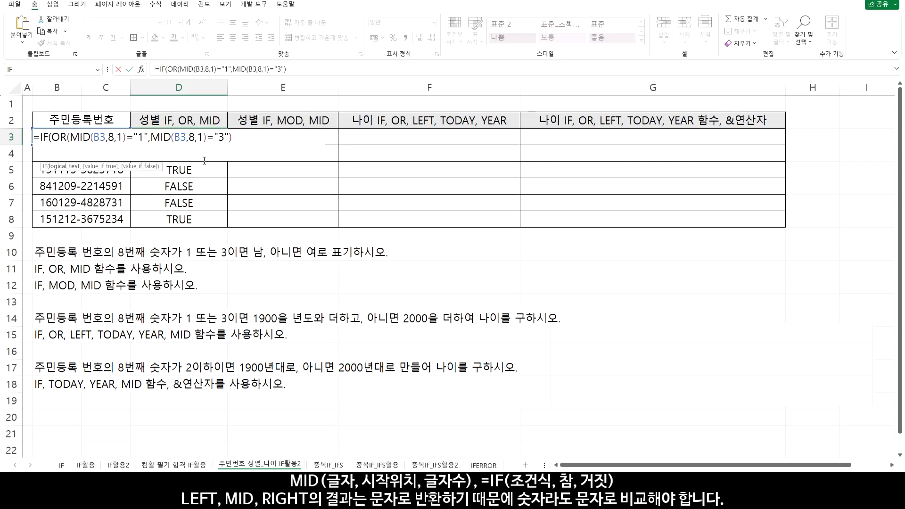
click(242, 138)
text(,)
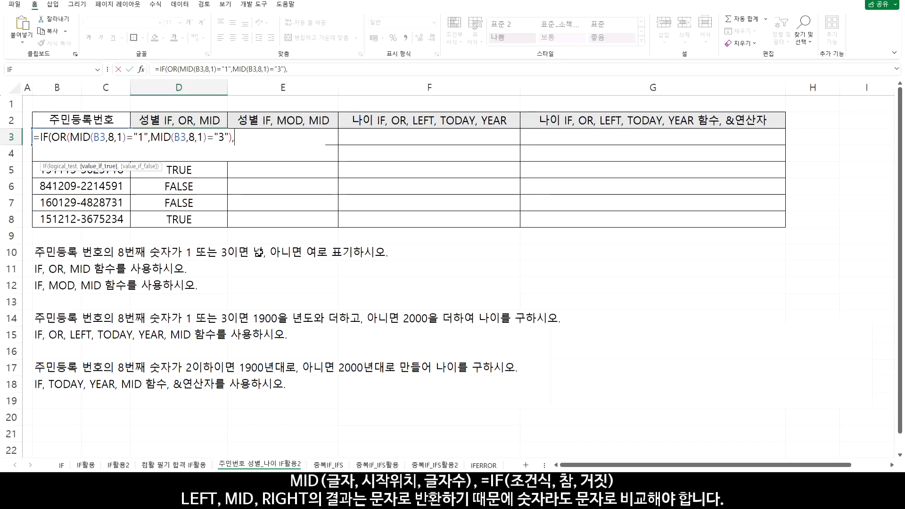
text("남",)
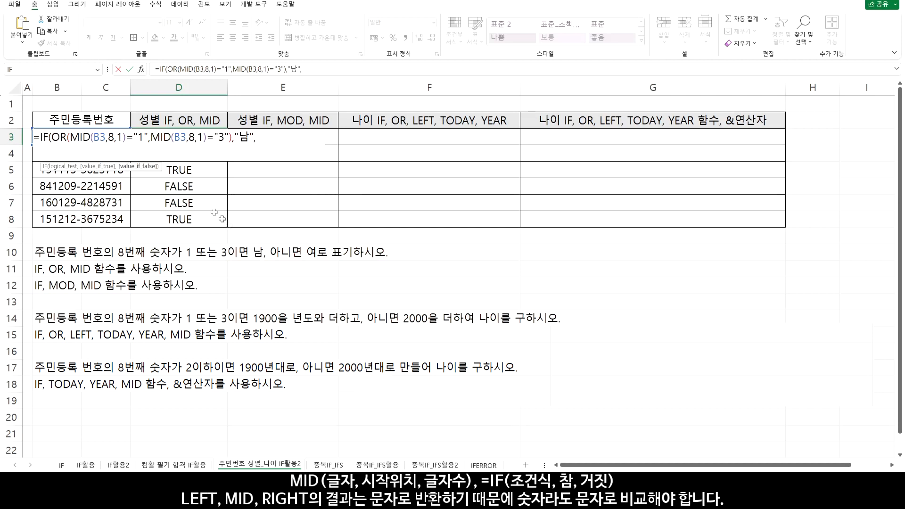
text("여")
text())
key(Return)
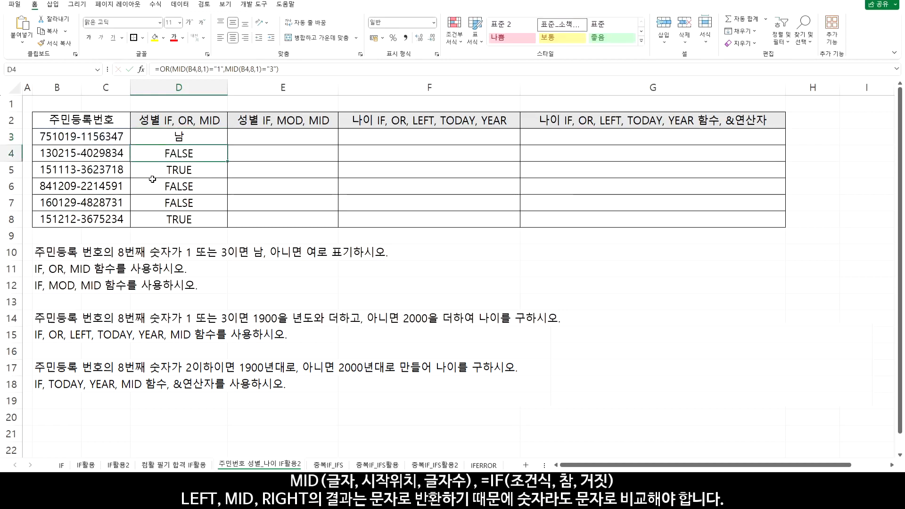
Copy the D3 IF formula down through D8 and compare the first row's gender with its ID number
click(221, 143)
drag(227, 145, 229, 225)
drag(179, 137, 122, 139)
Enter =MID(B3,8,1) in E3 to extract the eighth character of the ID number
click(265, 138)
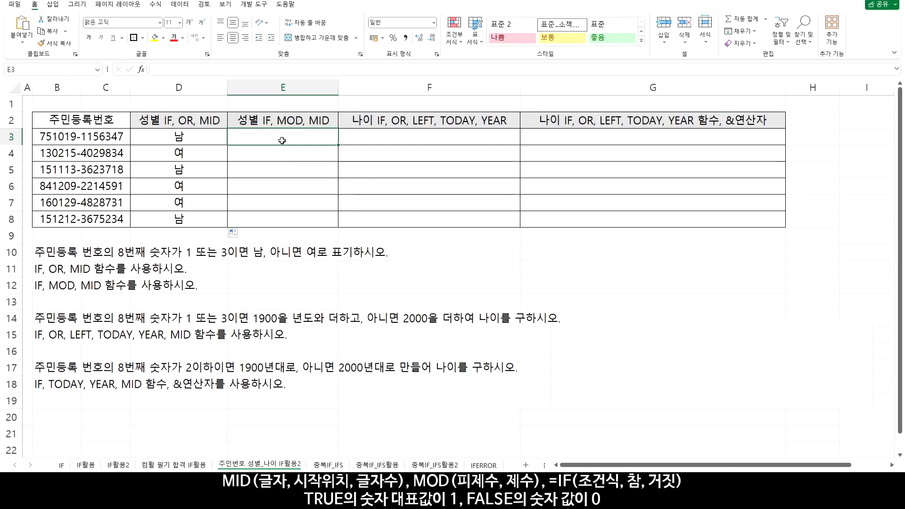
text(=)
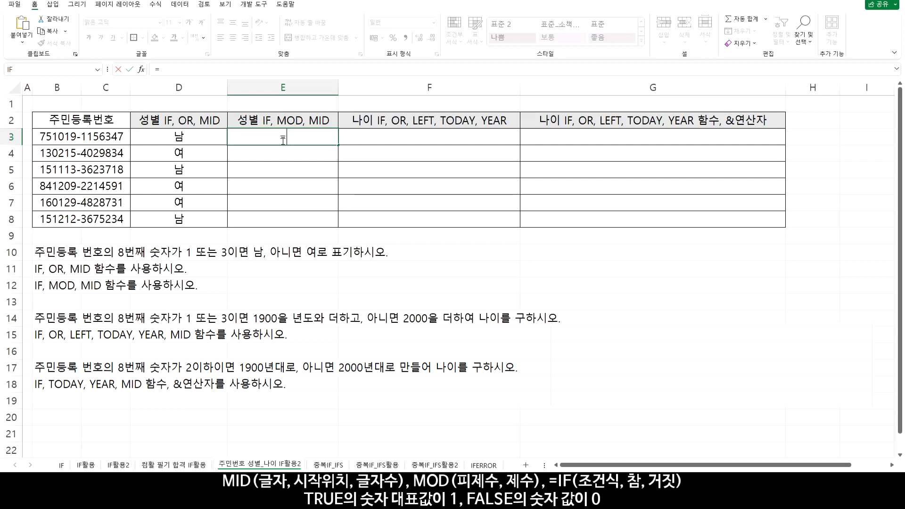
text(mid()
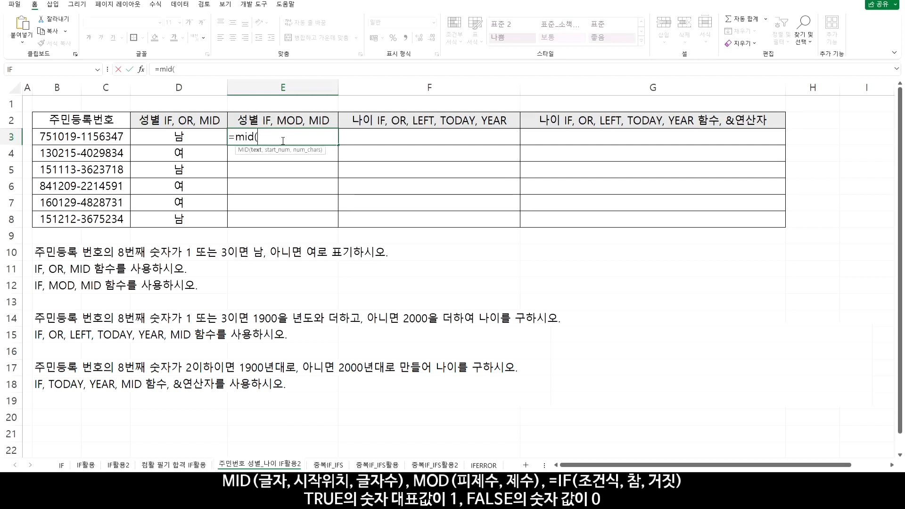
click(84, 137)
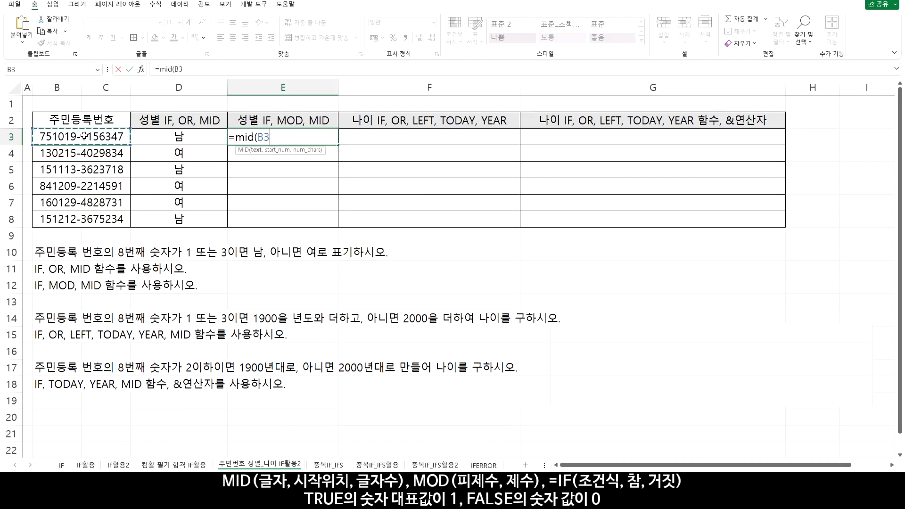
text(,8)
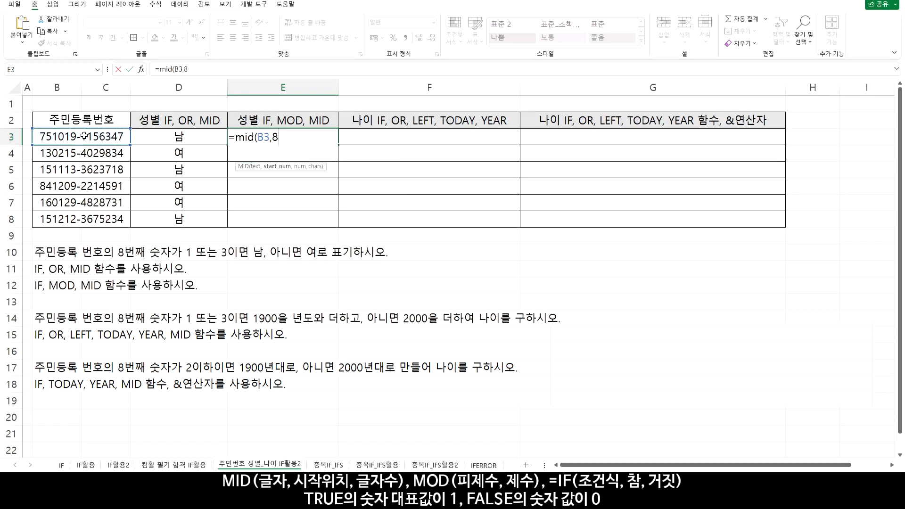
text(,1)
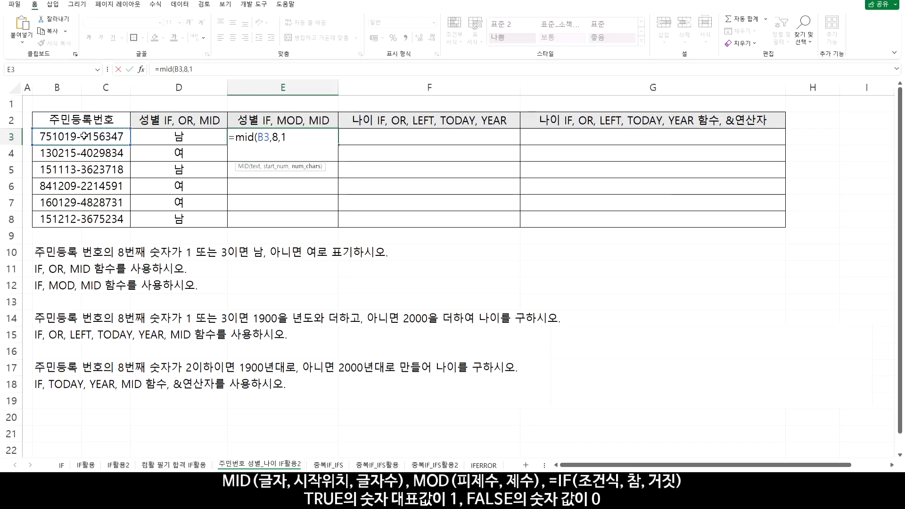
text())
key(Return)
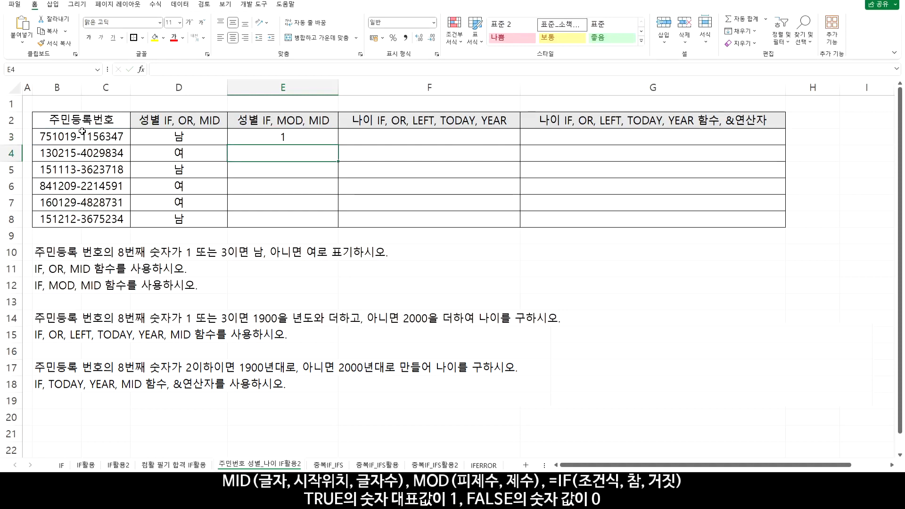
Wrap the E3 formula in MOD with divisor 2, giving =MOD(MID(B3,8,1),2)
click(281, 135)
double_click(282, 136)
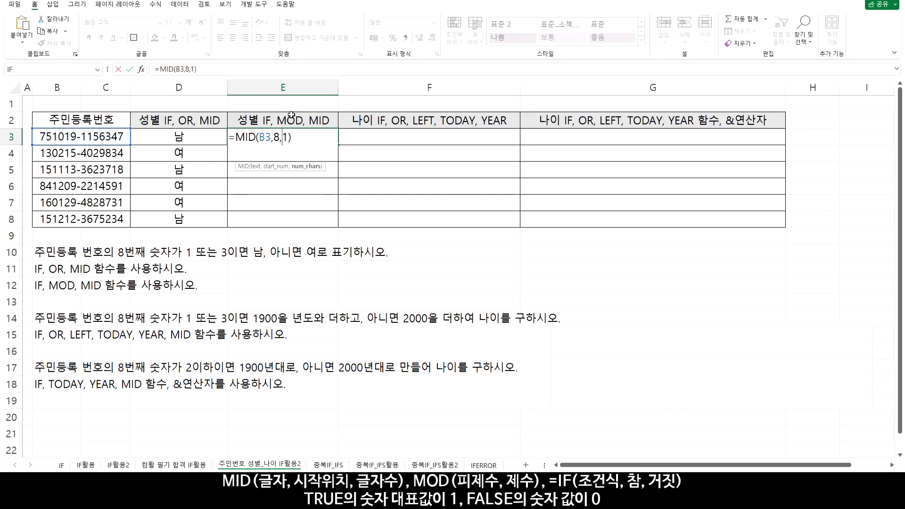
click(236, 137)
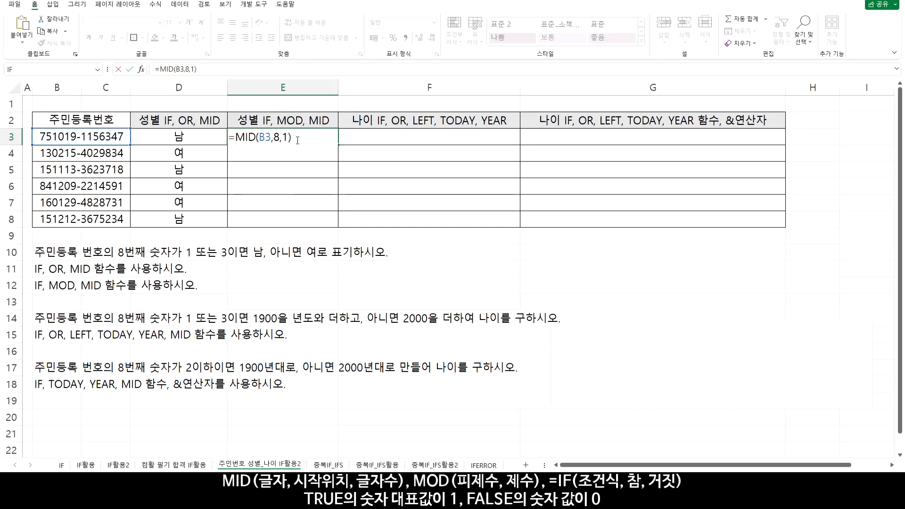
text(MOD()
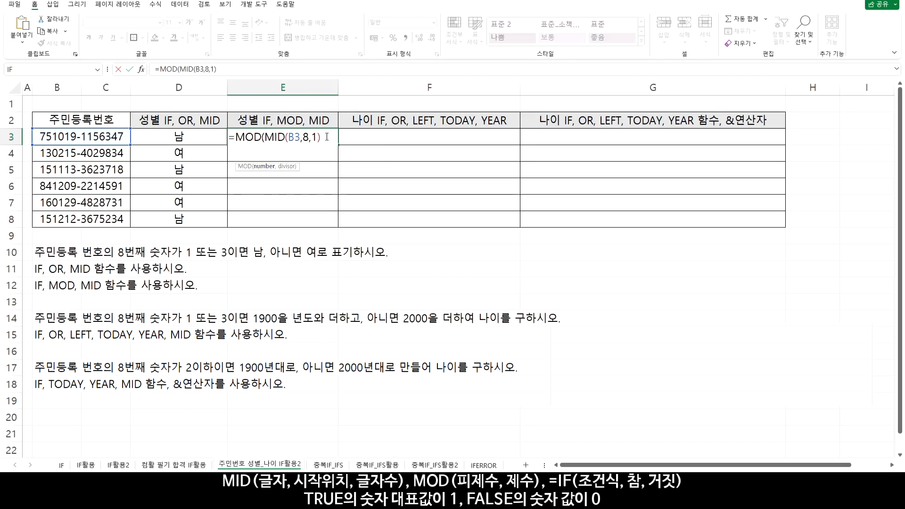
text(,)
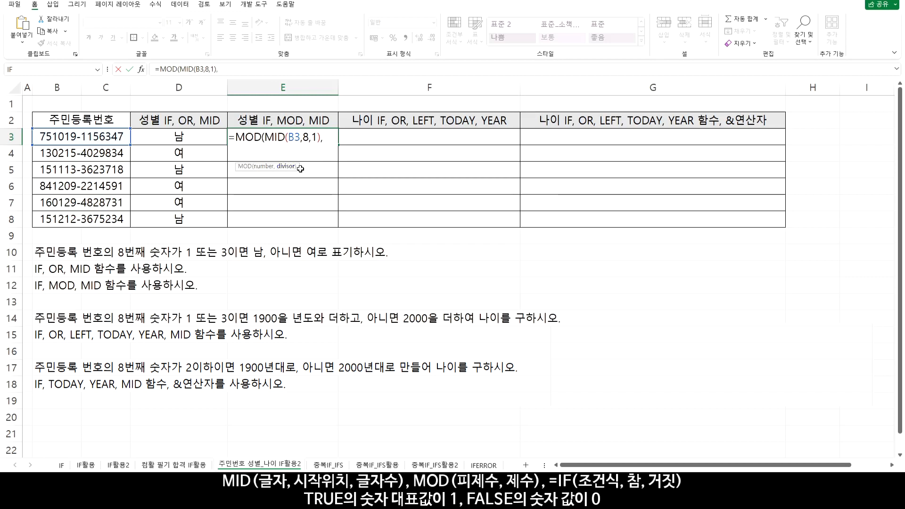
text(2)
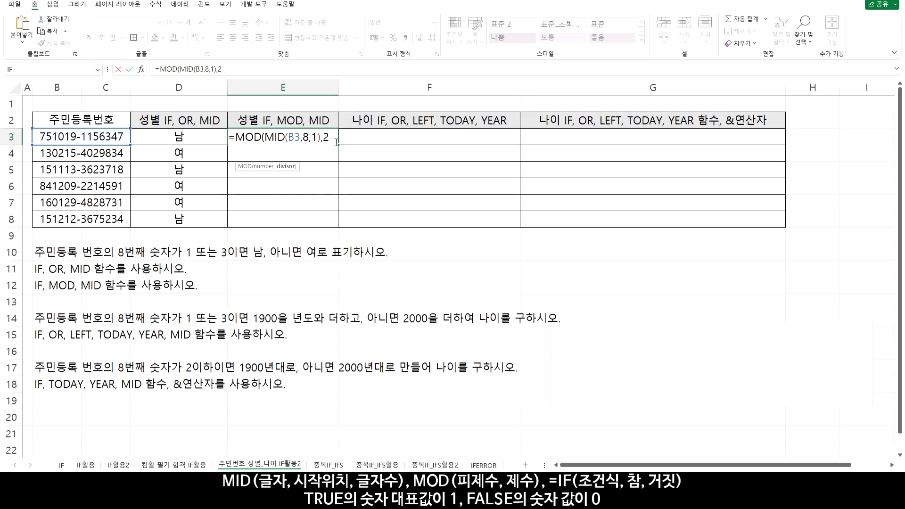
key(Return)
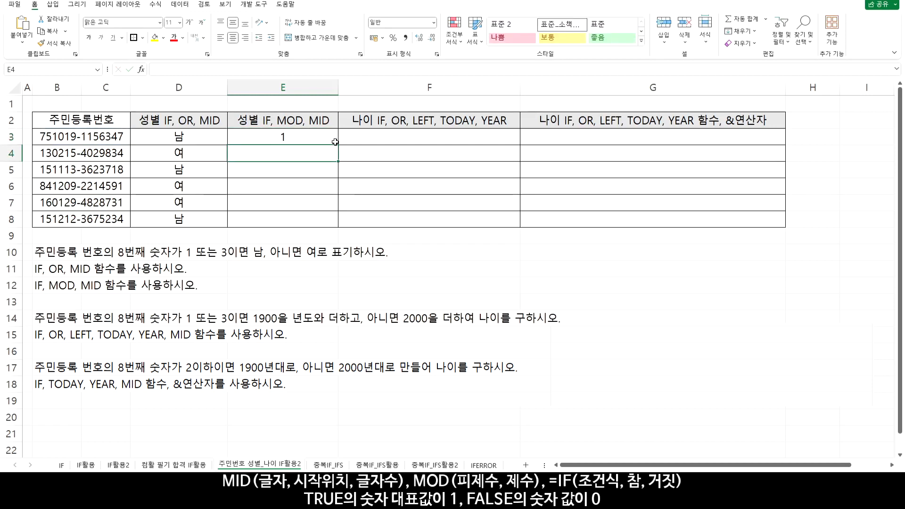
Copy the E3 MOD formula down through E8 and compare the remainders with each row's gender and ID number
click(334, 140)
drag(339, 146, 337, 226)
drag(283, 137, 118, 138)
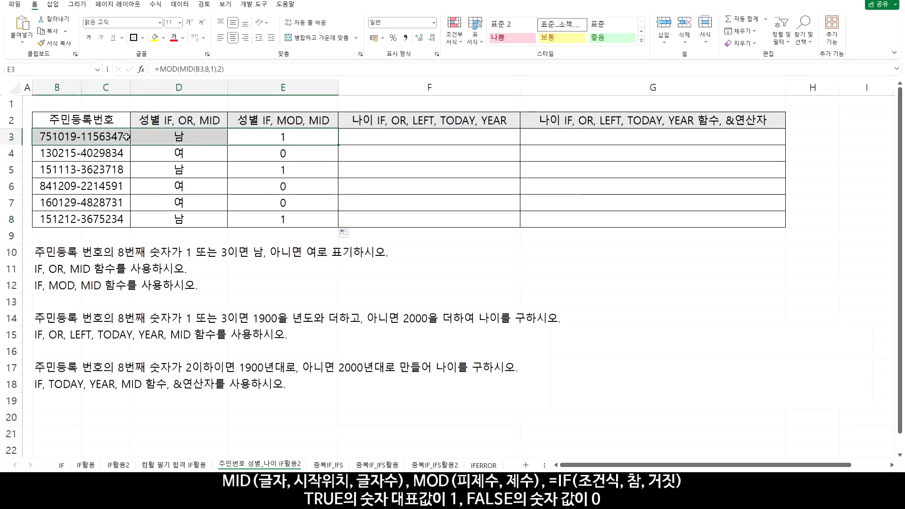
ctrl+drag(255, 173, 141, 173)
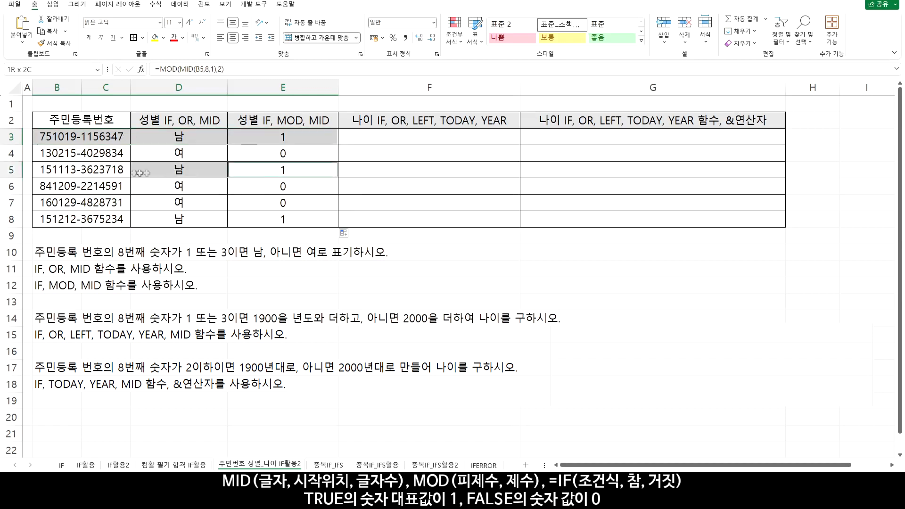
click(264, 223)
click(105, 159)
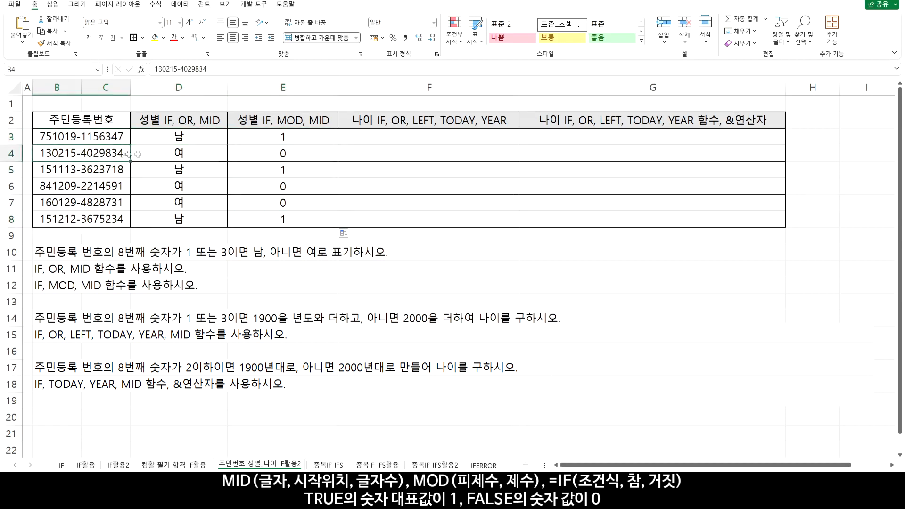
drag(103, 188, 292, 200)
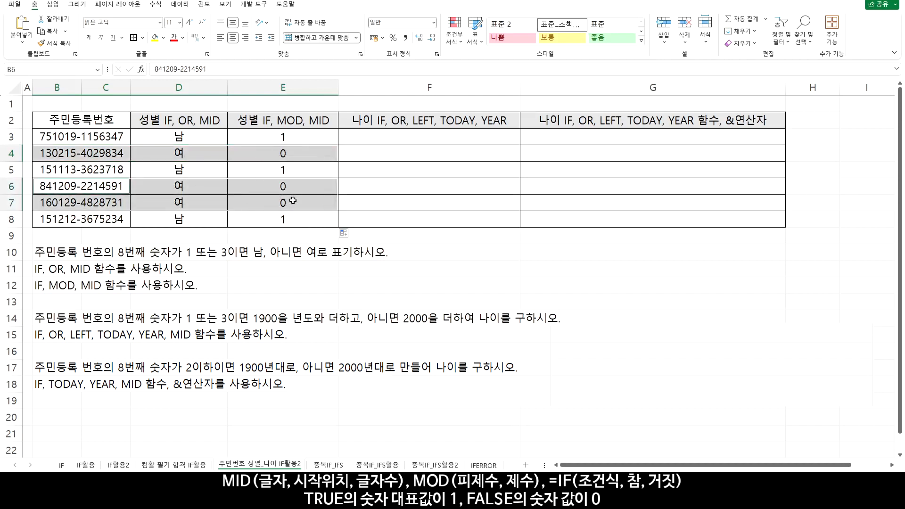
Wrap the E3 MOD formula in IF, giving =IF(MOD(MID(B3,8,1),2),"남","여")
click(286, 139)
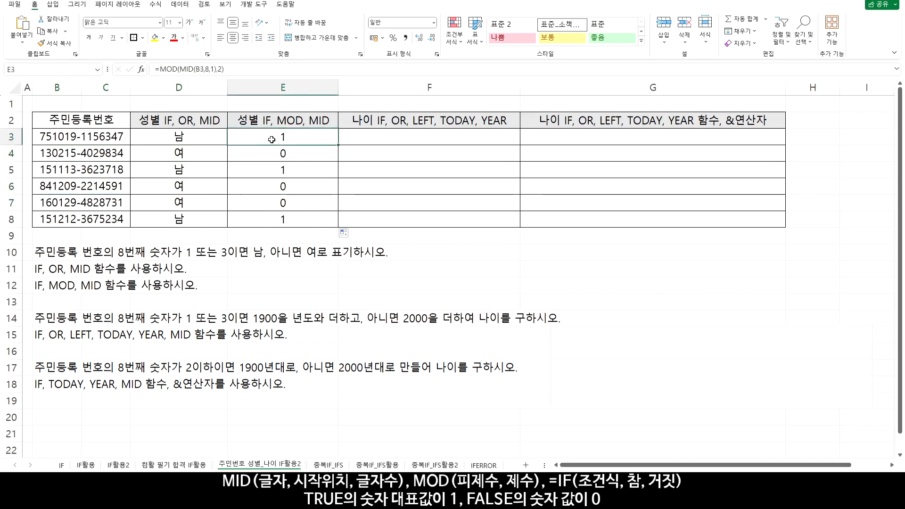
double_click(271, 140)
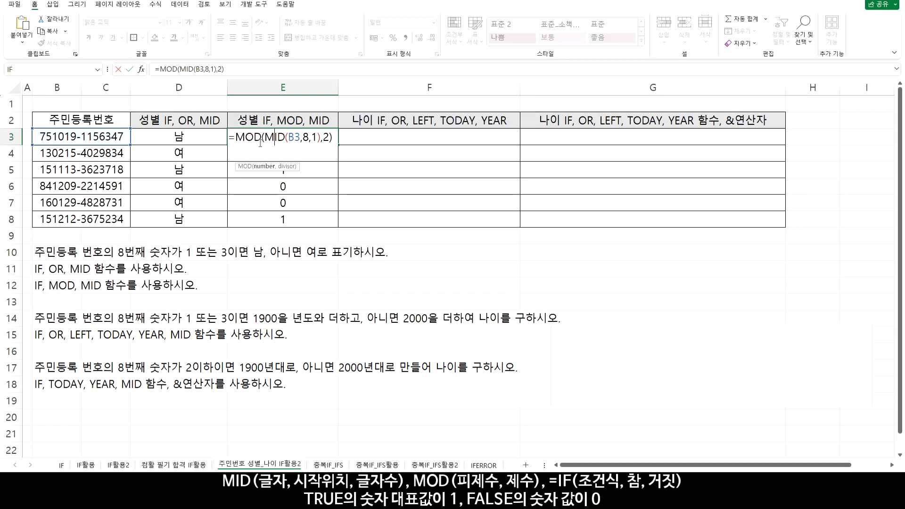
click(235, 138)
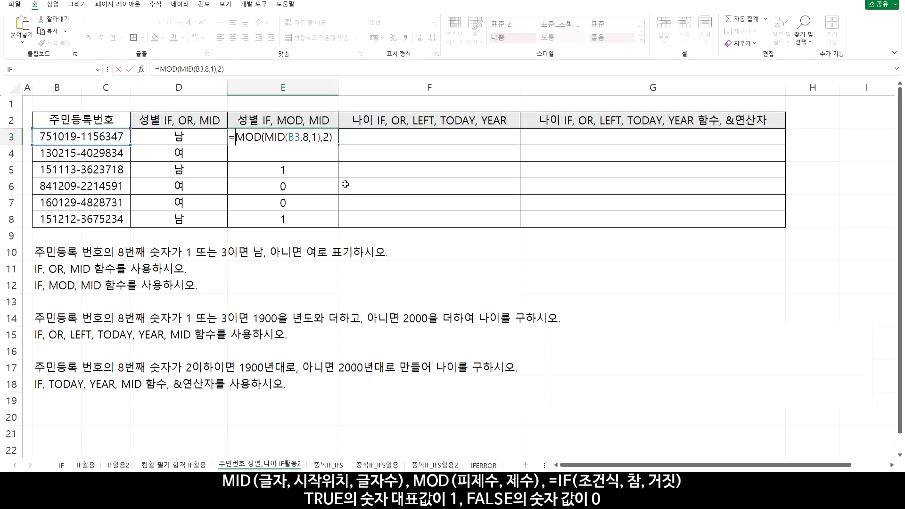
text(IF()
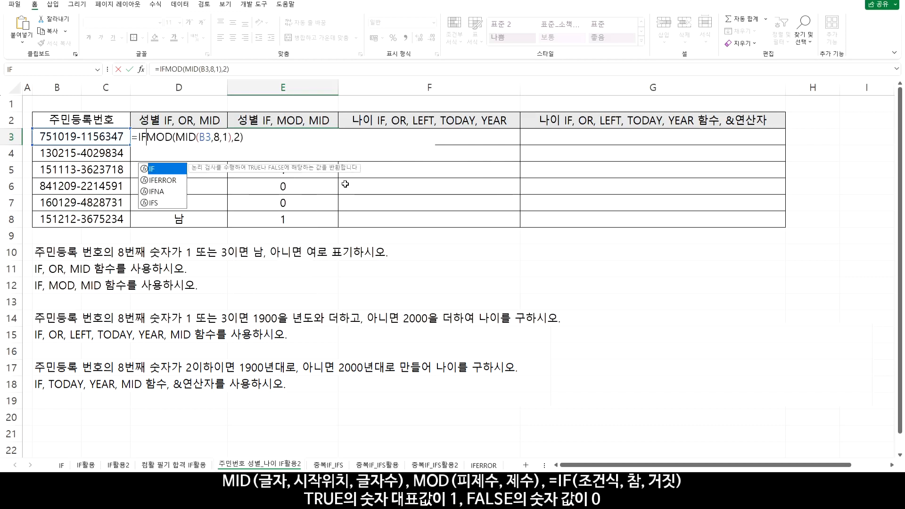
click(260, 140)
text(,"남","여")
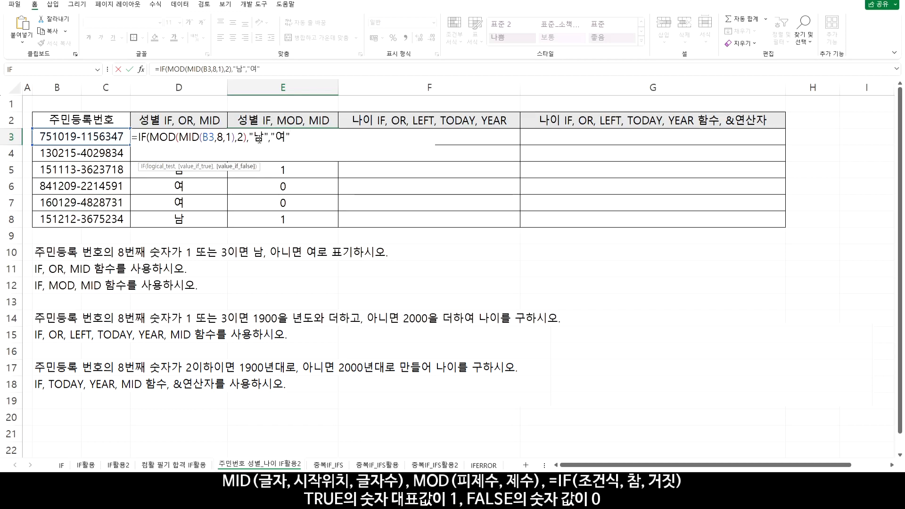
text())
key(Return)
Copy the E3 IF formula down through E8 and compare the genders with those in column D
click(314, 140)
drag(339, 145, 342, 226)
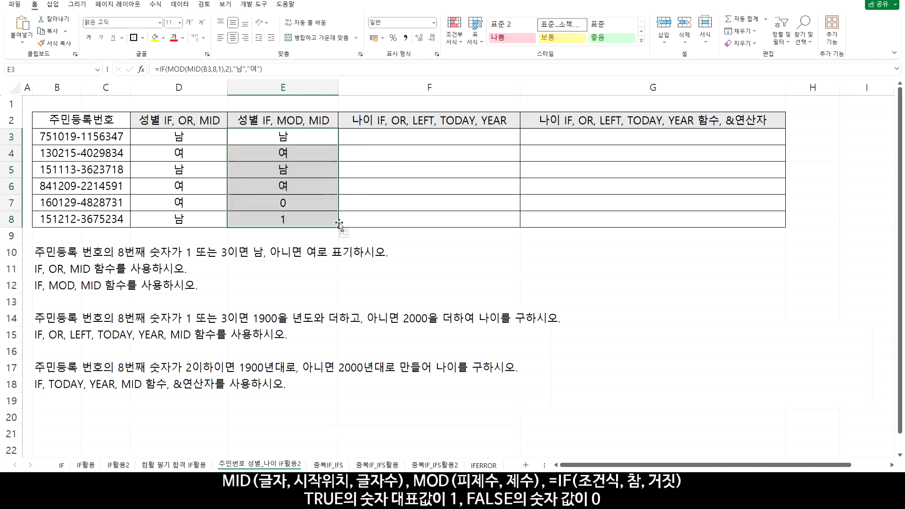
drag(189, 139, 293, 216)
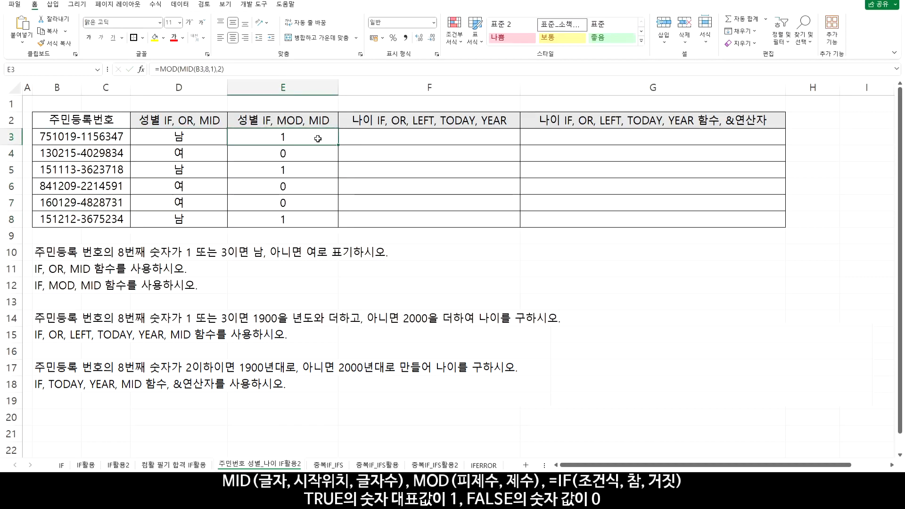
Append the comparison =1 to the E3 formula, giving =MOD(MID(B3,8,1),2)=1, and copy it down through E8
double_click(318, 138)
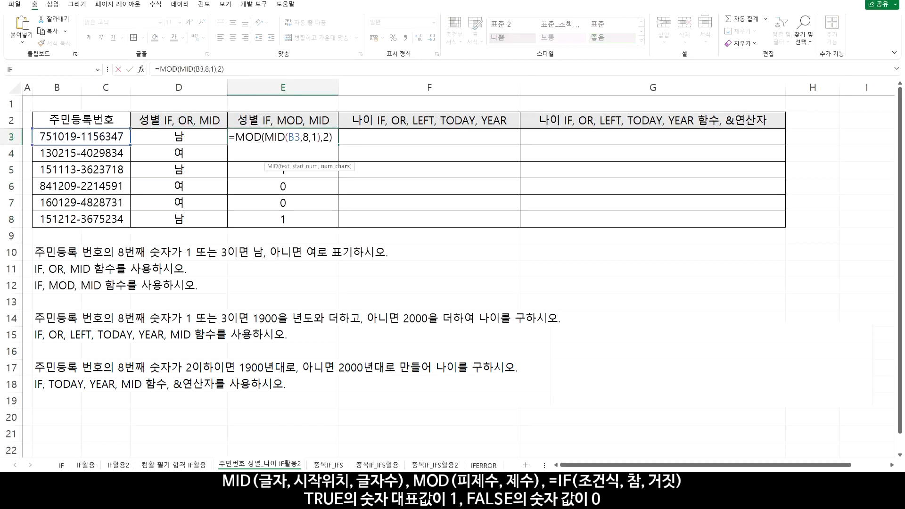
drag(235, 137, 335, 136)
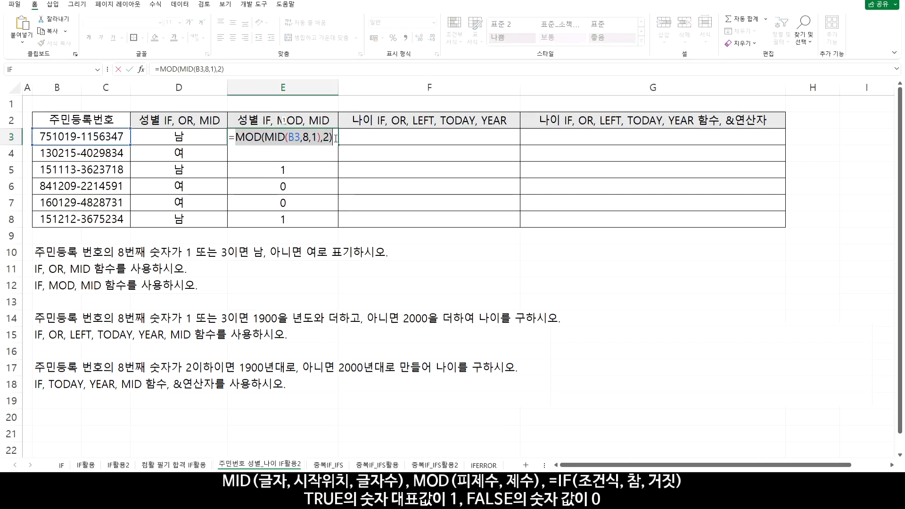
click(336, 137)
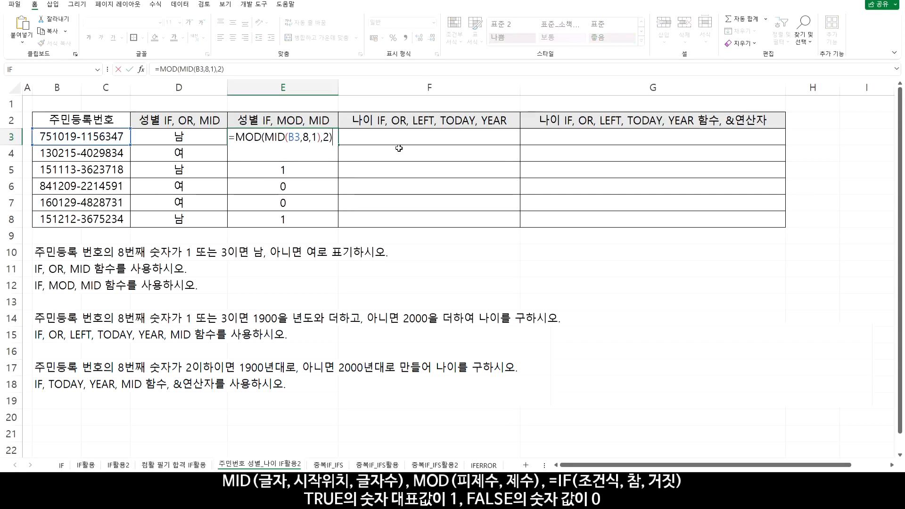
text(=1)
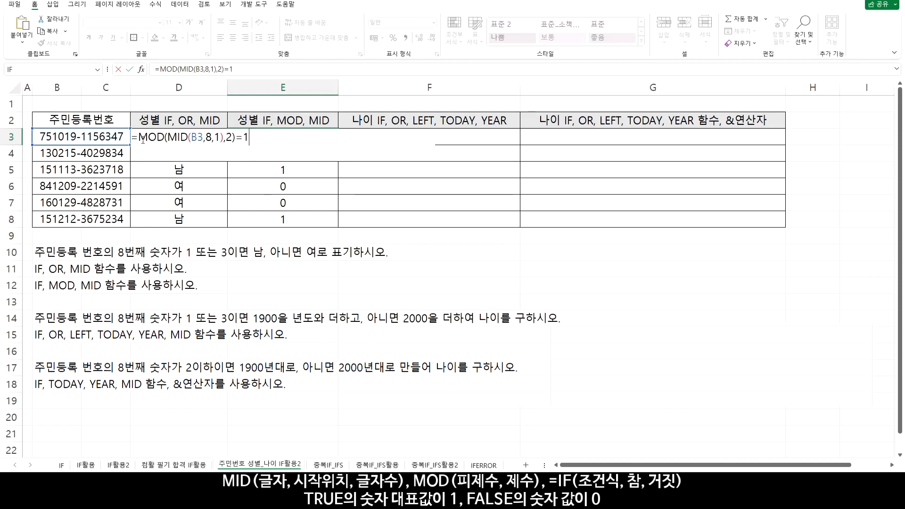
drag(137, 139, 235, 141)
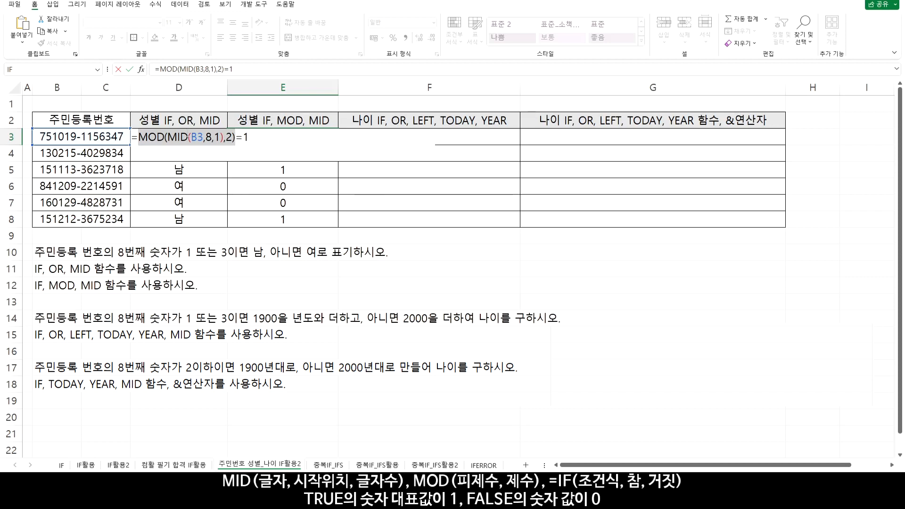
key(ctrl+Return)
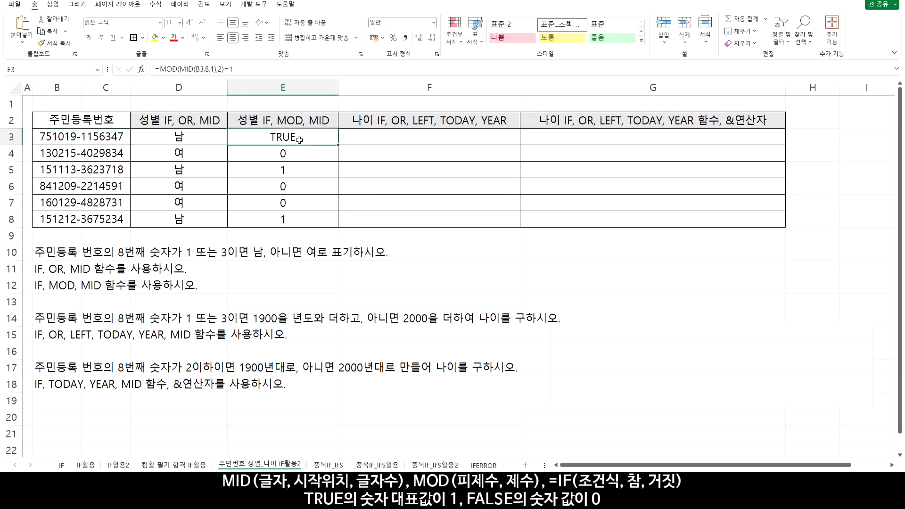
drag(338, 144, 336, 225)
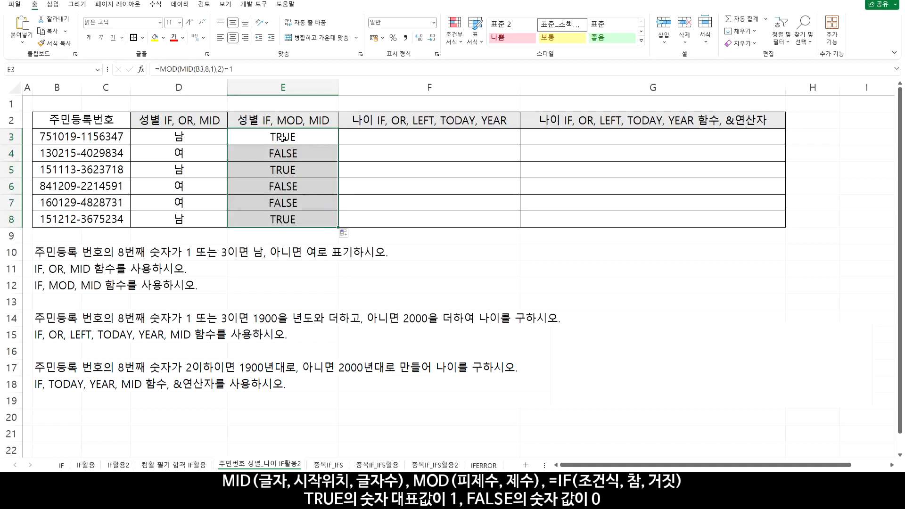
Wrap the E3 comparison in IF, giving =IF(MOD(MID(B3,8,1),2)=1,"남","여")
double_click(264, 140)
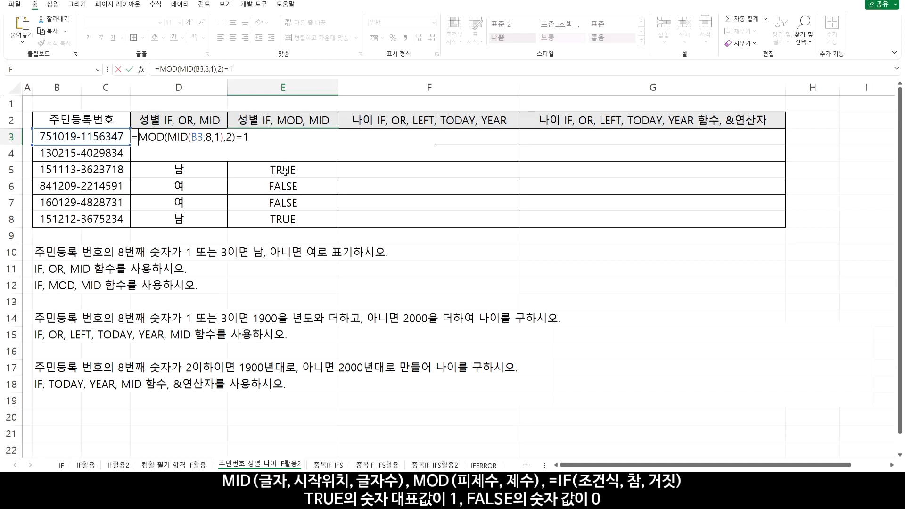
text(if()
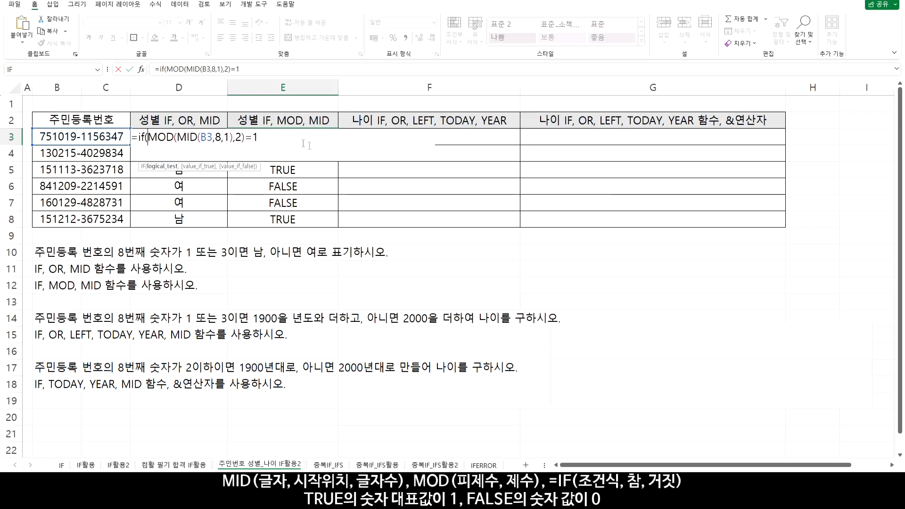
text(,"남",)
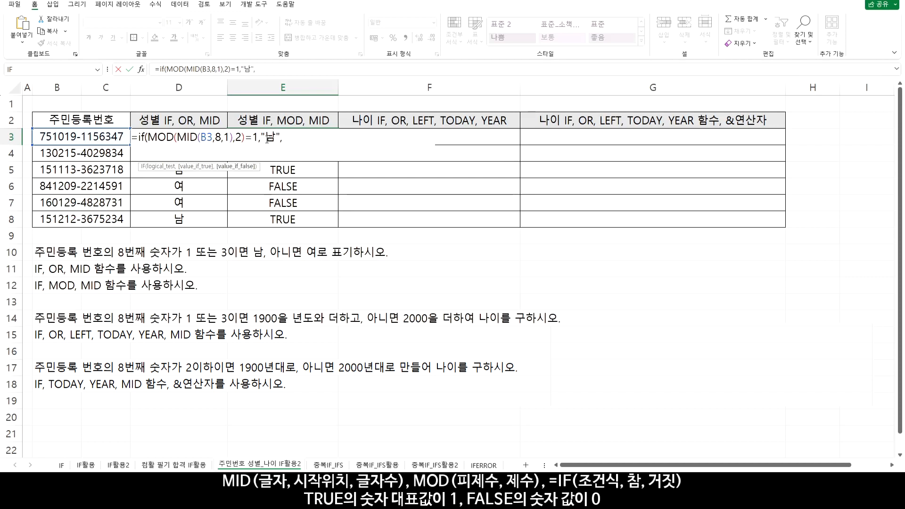
text("여"))
key(Return)
Copy the E3 IF formula down through E8 and review the =1 comparison inside it
click(282, 139)
drag(338, 144, 342, 222)
click(300, 139)
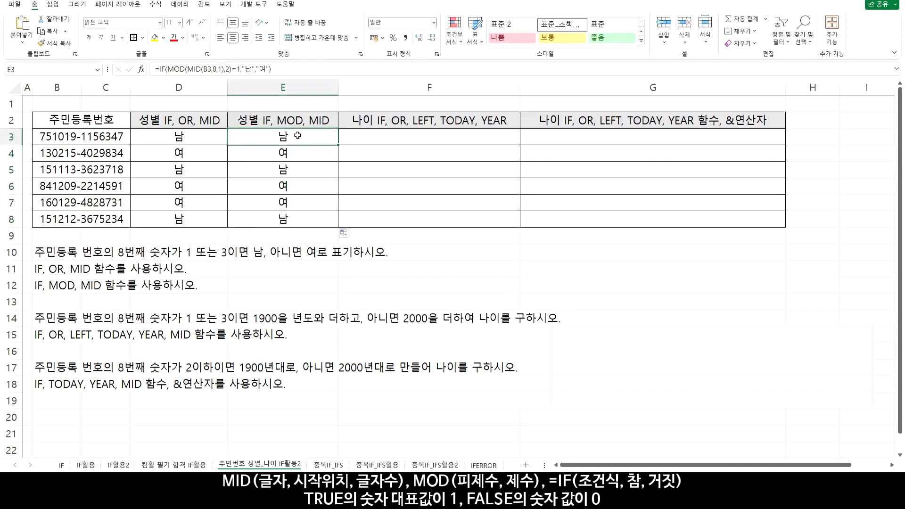
double_click(298, 135)
drag(246, 137, 261, 137)
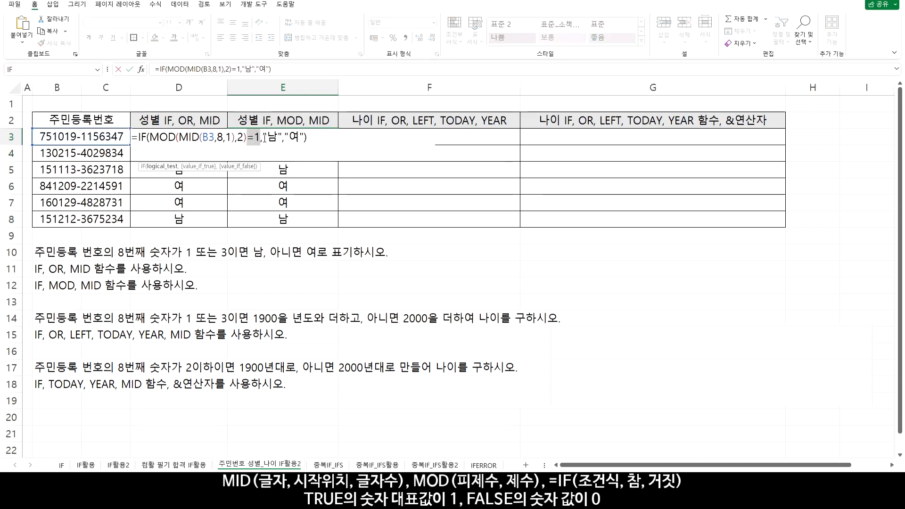
key(Escape)
Start the age formula in F3 with the condition =MID(B3,8,1)="1" and check what its MID part returns
click(390, 135)
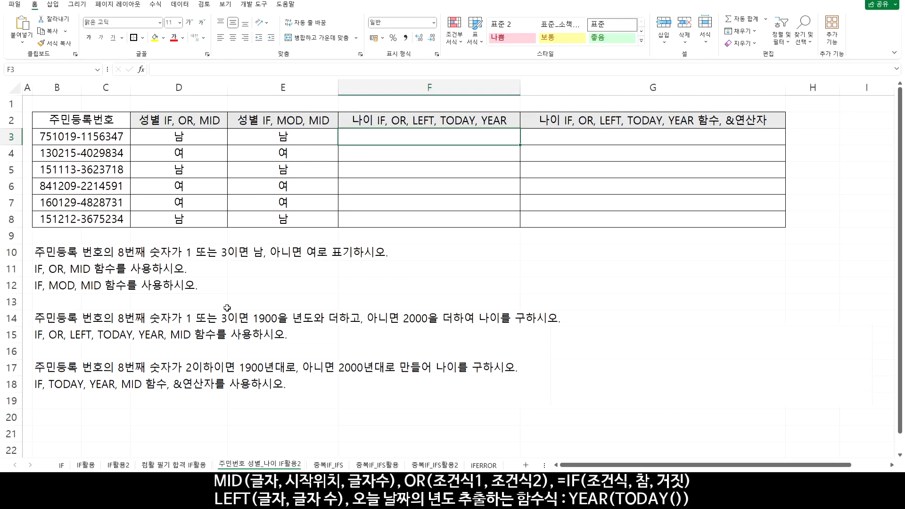
text(=)
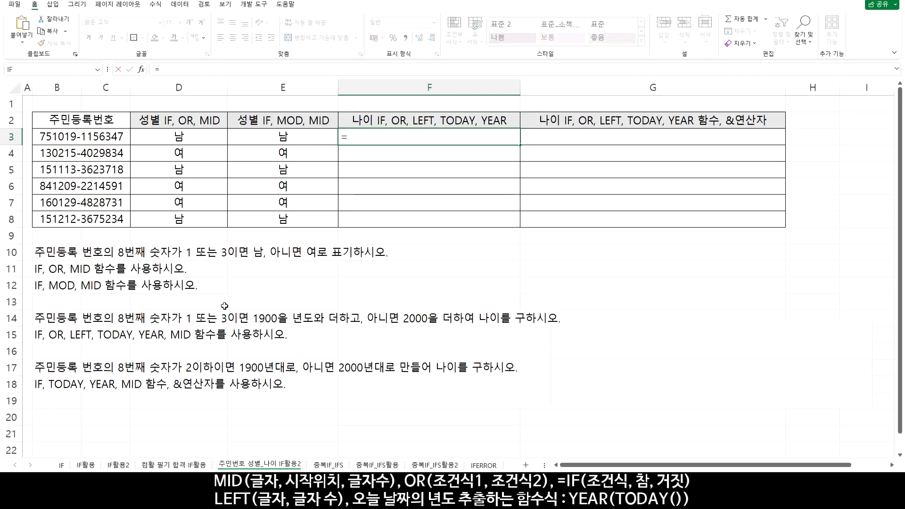
text(MID()
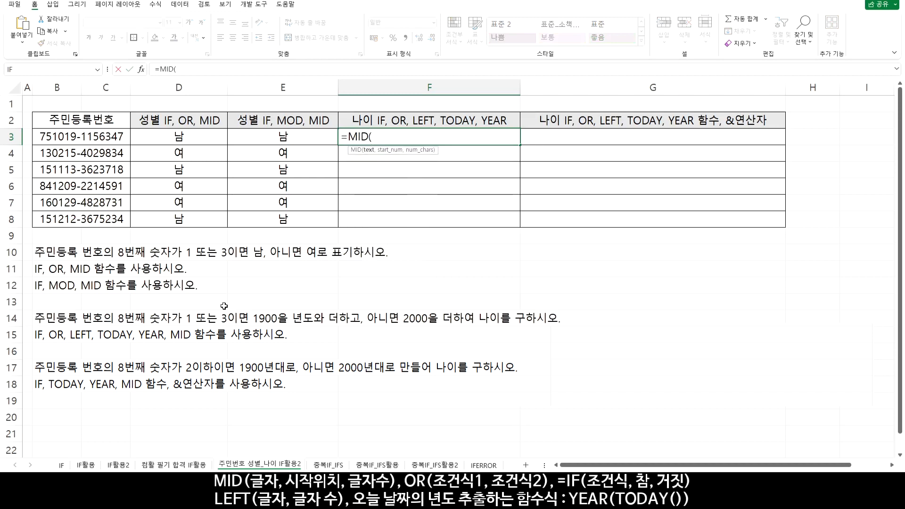
click(96, 136)
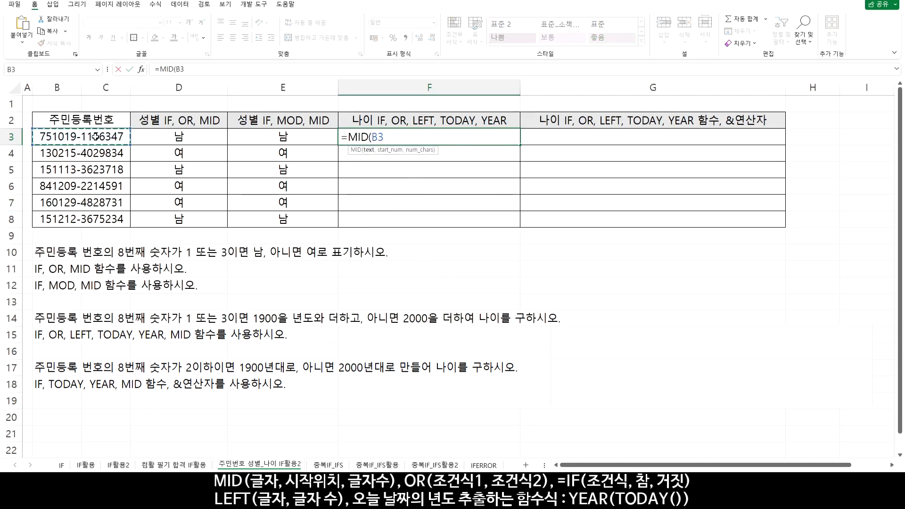
text(,8,1)
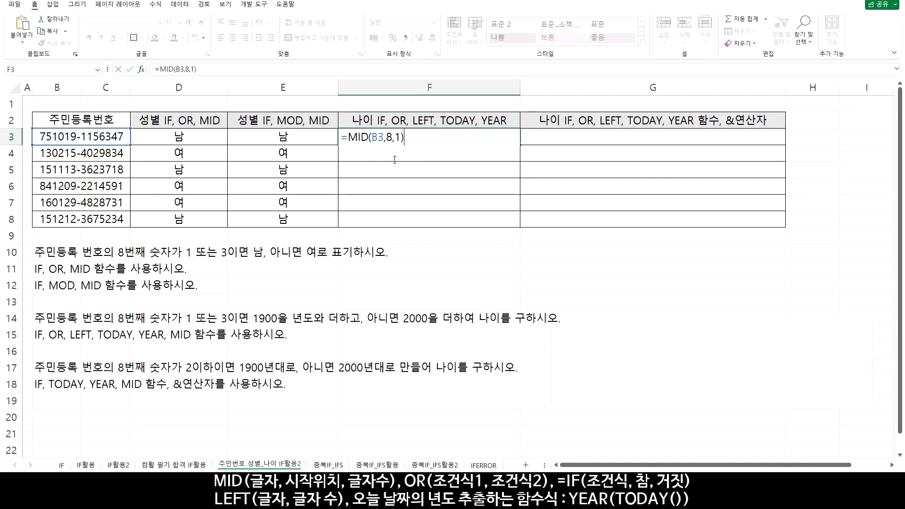
text(="1)
drag(348, 136, 404, 137)
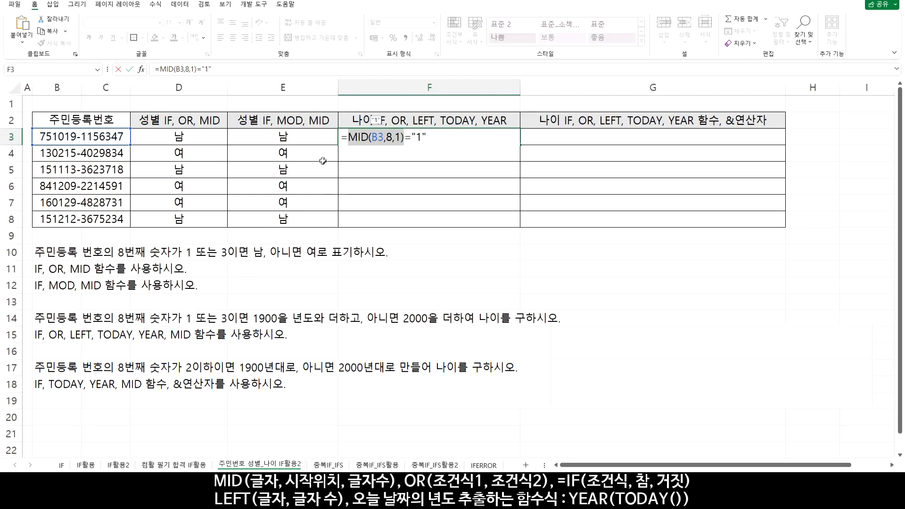
Wrap the F3 condition in OR and add a second one, giving =OR(MID(B3,8,1)="1",MID(B3,8,1)="3")
click(345, 139)
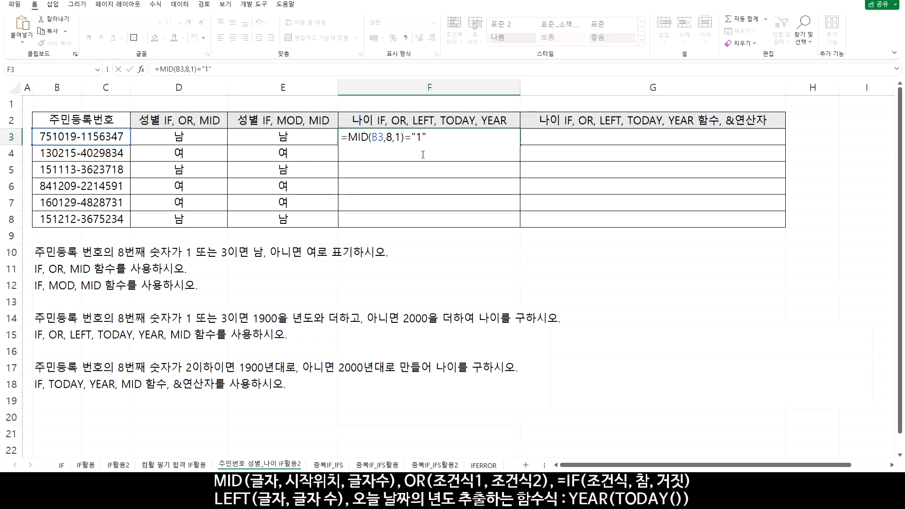
text(OR()
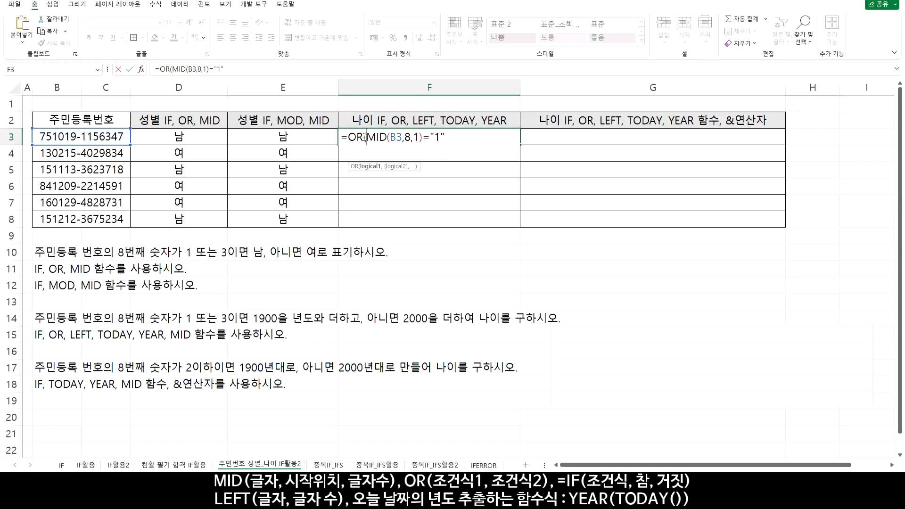
drag(367, 137, 477, 135)
key(ctrl+c)
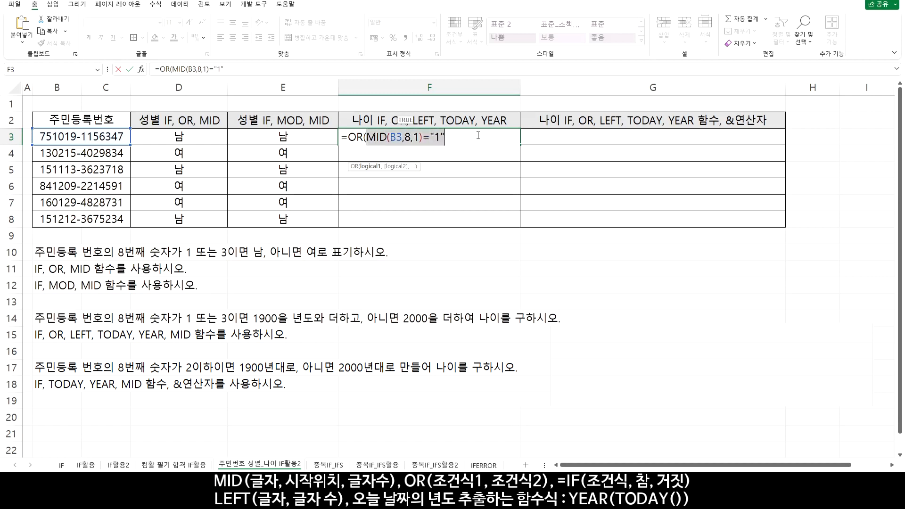
click(447, 139)
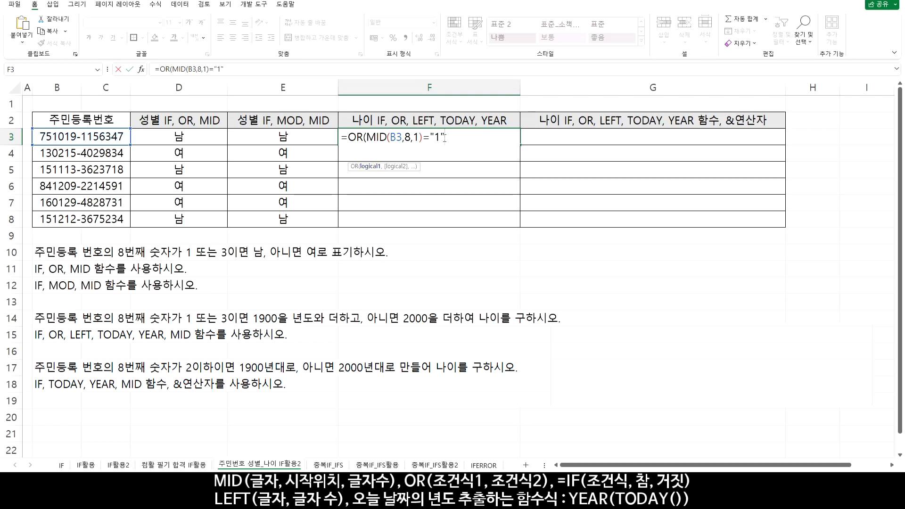
text(,)
key(ctrl+v)
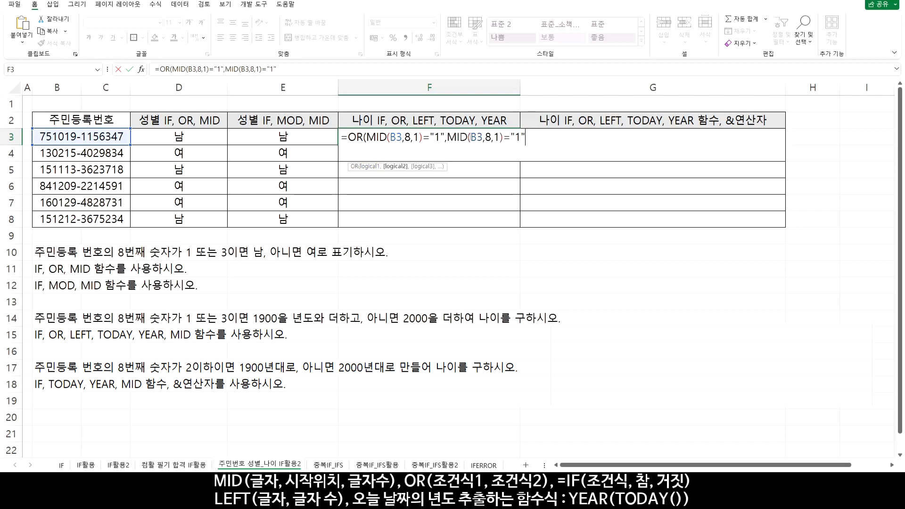
key(Left)
key(shift+Left)
text(3)
key(Return)
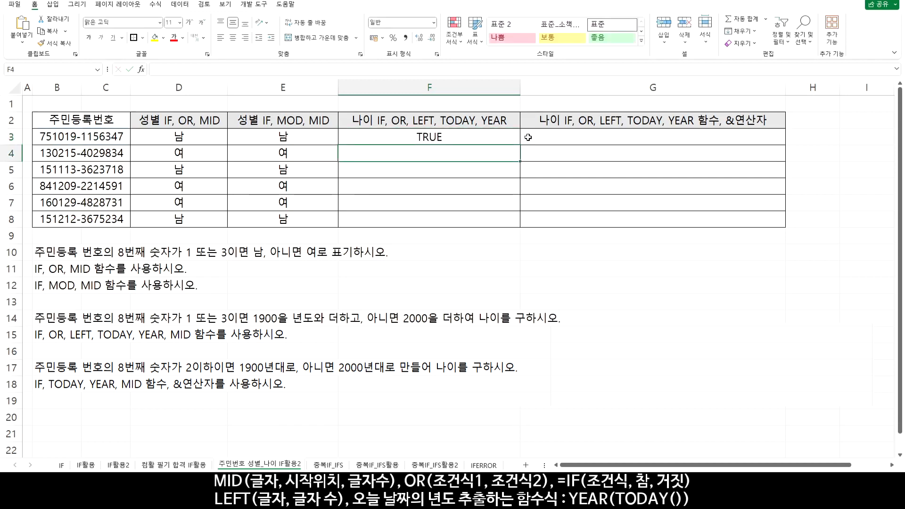
Copy the F3 OR formula down through F8 and compare the results with each row's ID number
click(516, 137)
drag(520, 144, 521, 226)
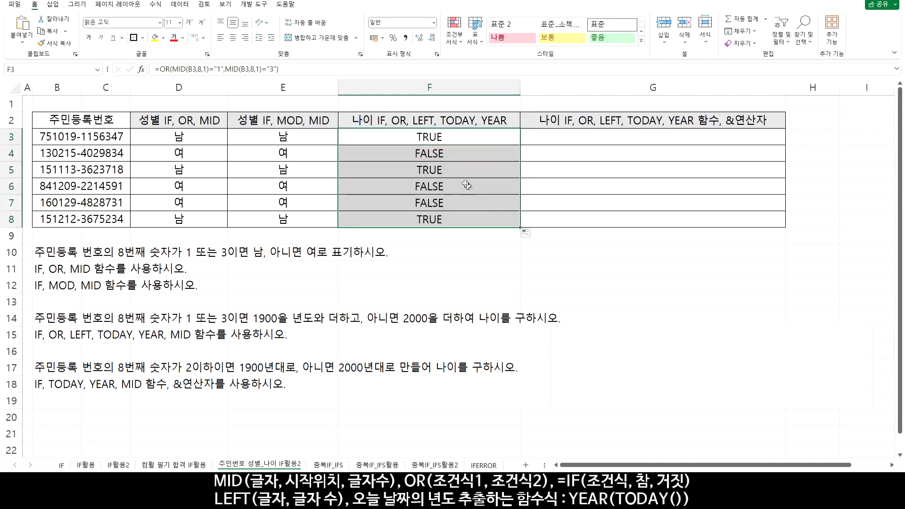
drag(438, 170, 410, 138)
drag(391, 213, 104, 218)
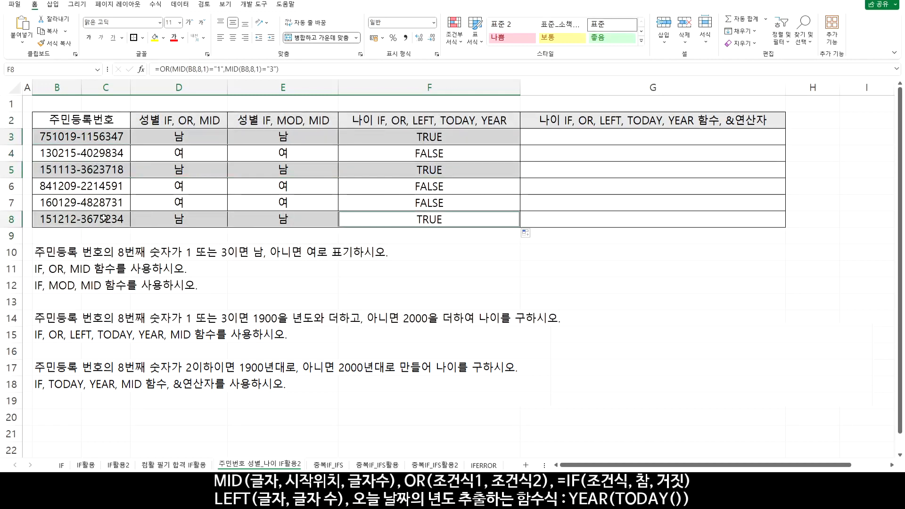
Wrap the OR condition in F3 in an IF function, so the formula begins =IF(OR(MID(B3,8,1)="1"
click(452, 137)
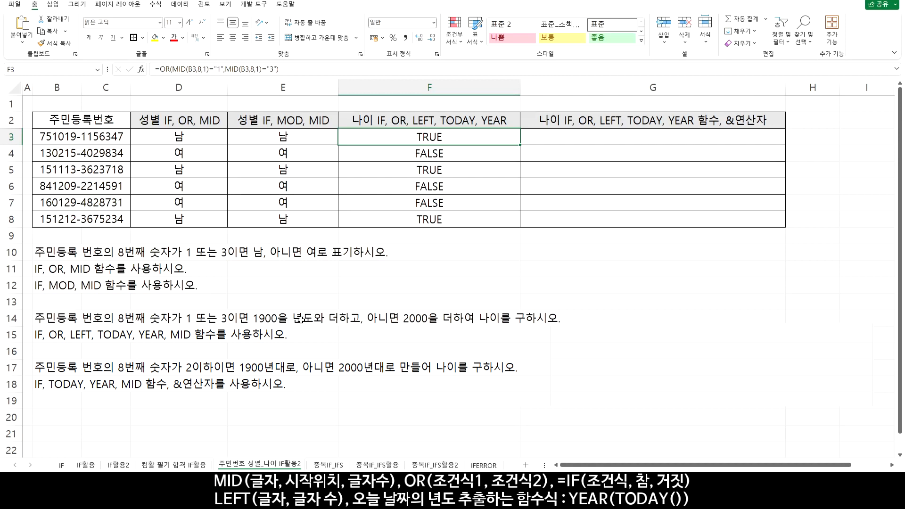
double_click(408, 143)
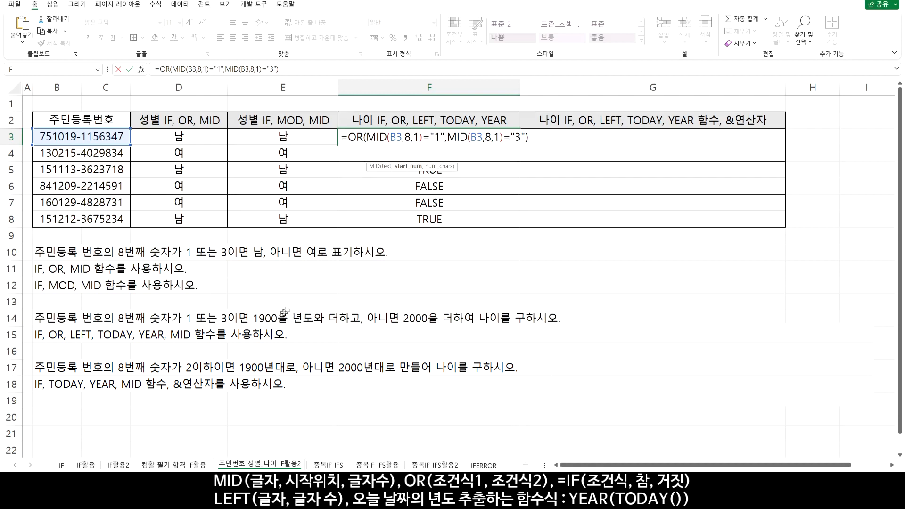
click(347, 137)
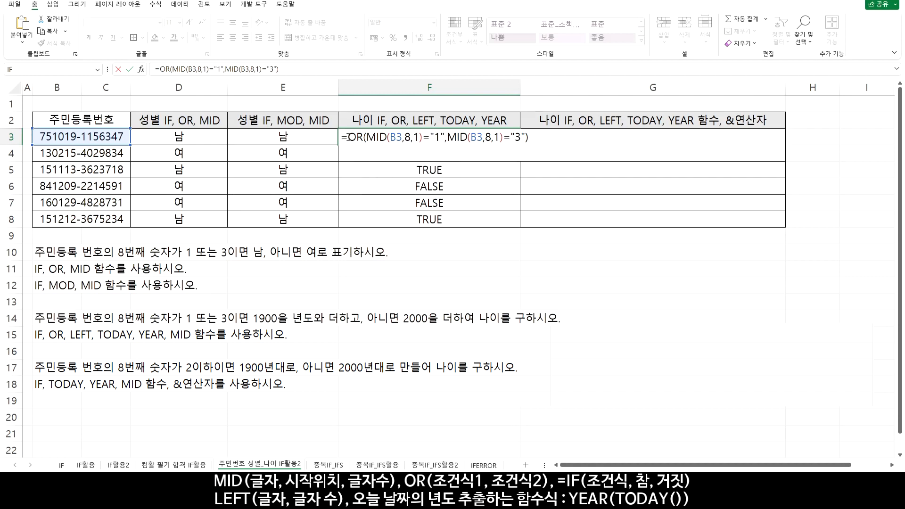
text(IF)
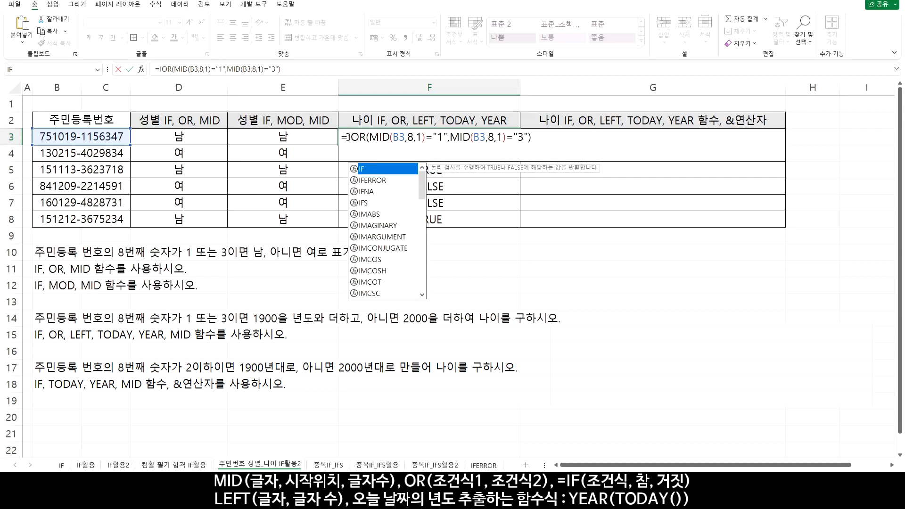
text(()
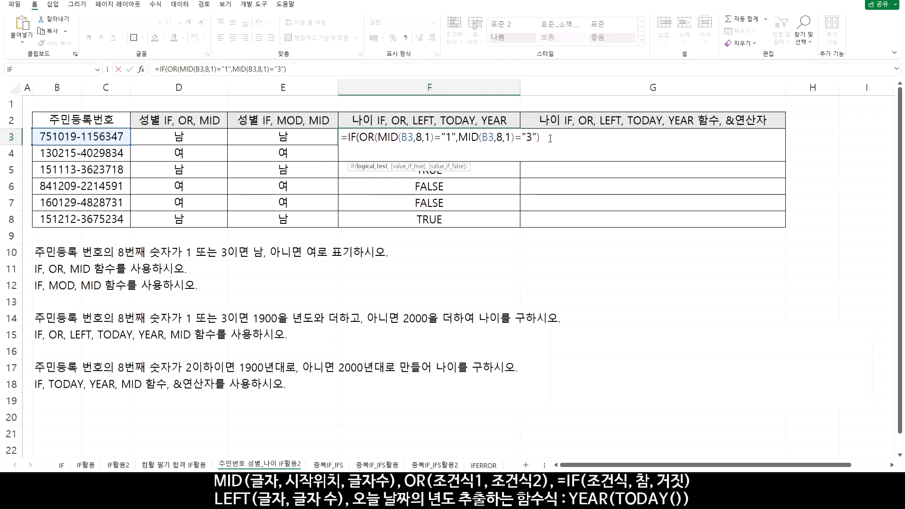
text(,1900+)
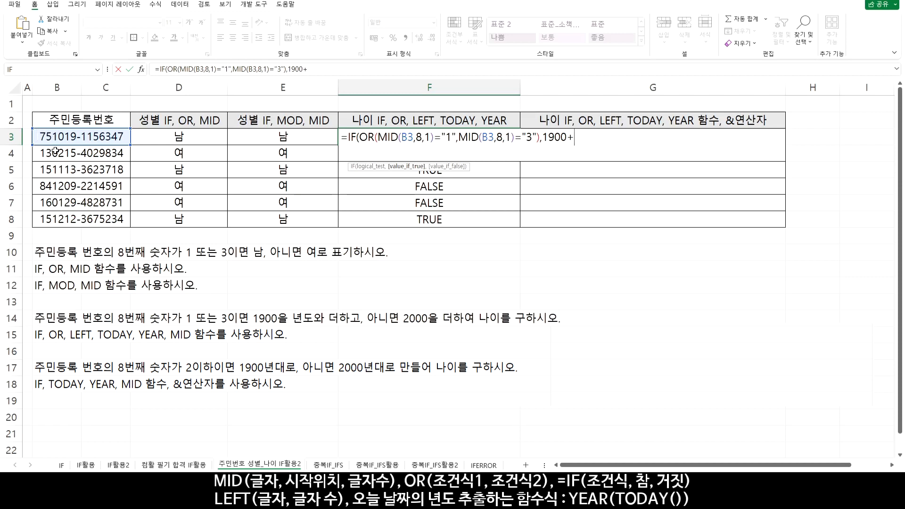
Add 1900+LEFT(B3,2) as the true result of the F3 IF formula and check what the LEFT part and the sum return
text(LEFT()
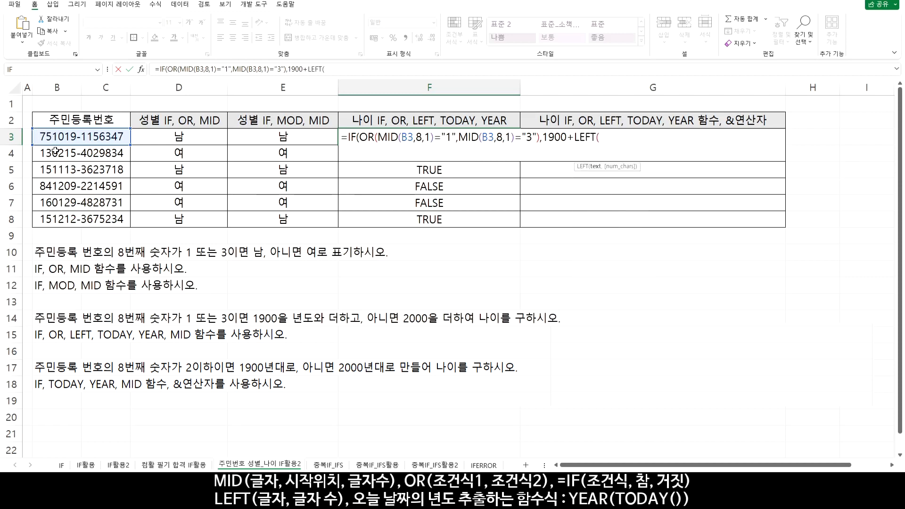
click(96, 136)
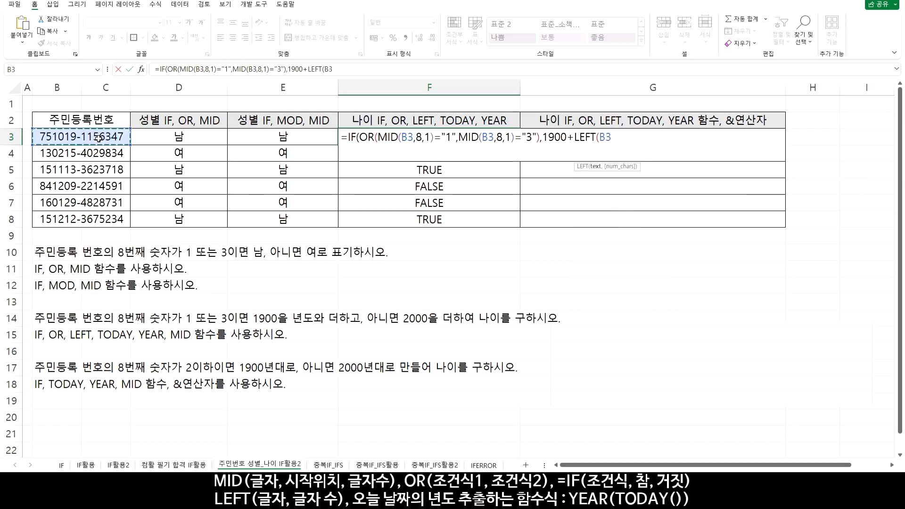
text(,)
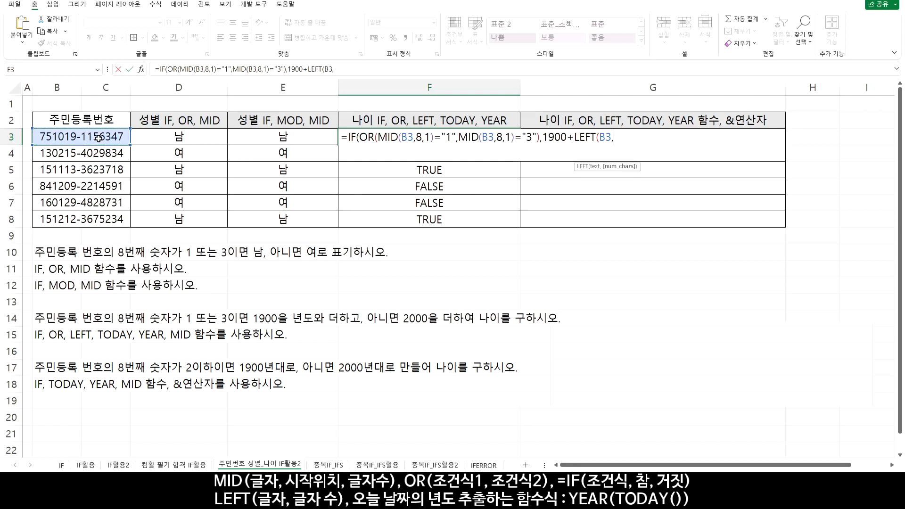
text(2))
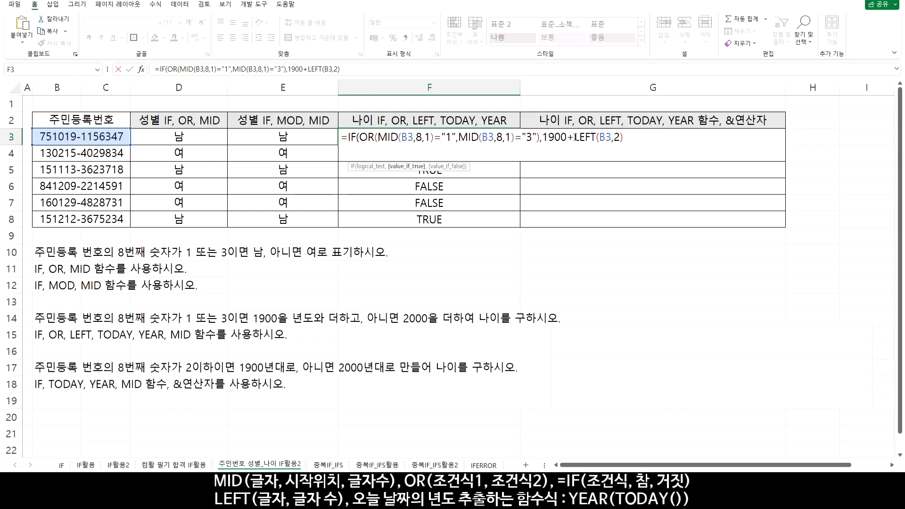
drag(575, 137, 614, 137)
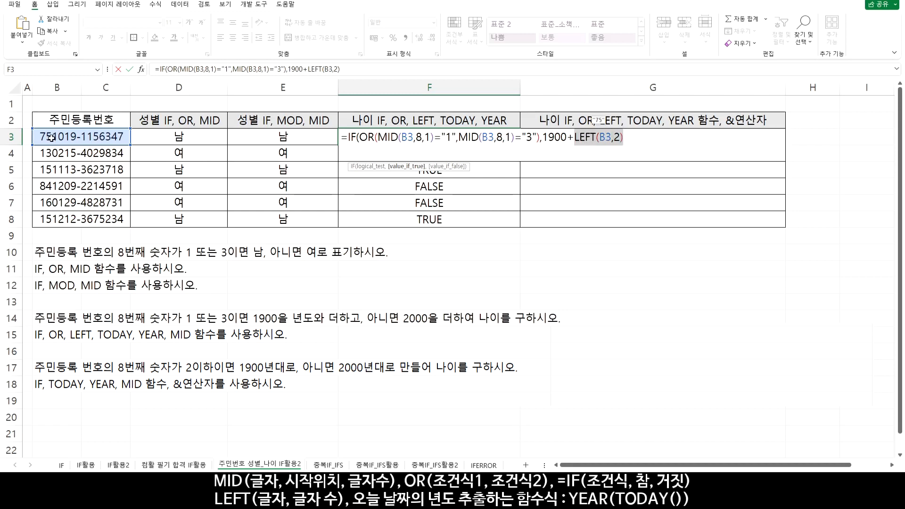
drag(542, 137, 649, 139)
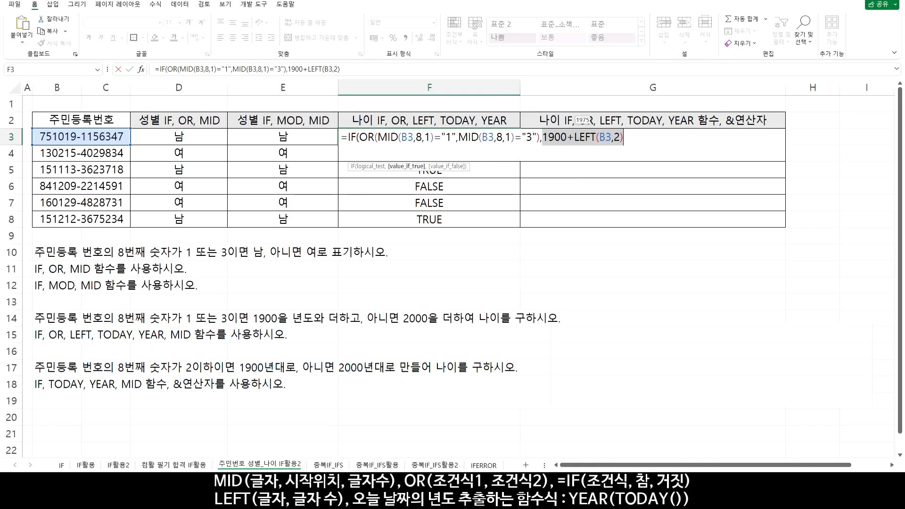
Add 2000+LEFT(B3,2) as the false result of the F3 IF formula
click(631, 136)
text(,)
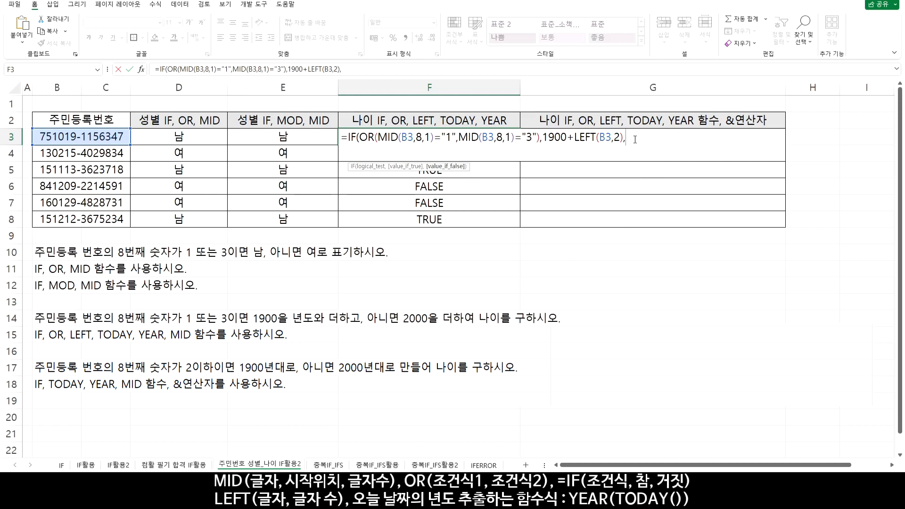
text(2000+LEFT()
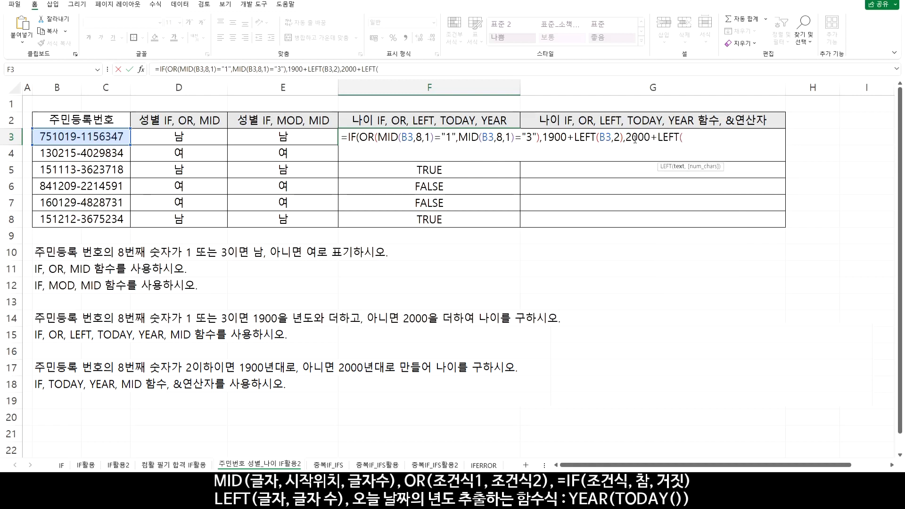
click(99, 140)
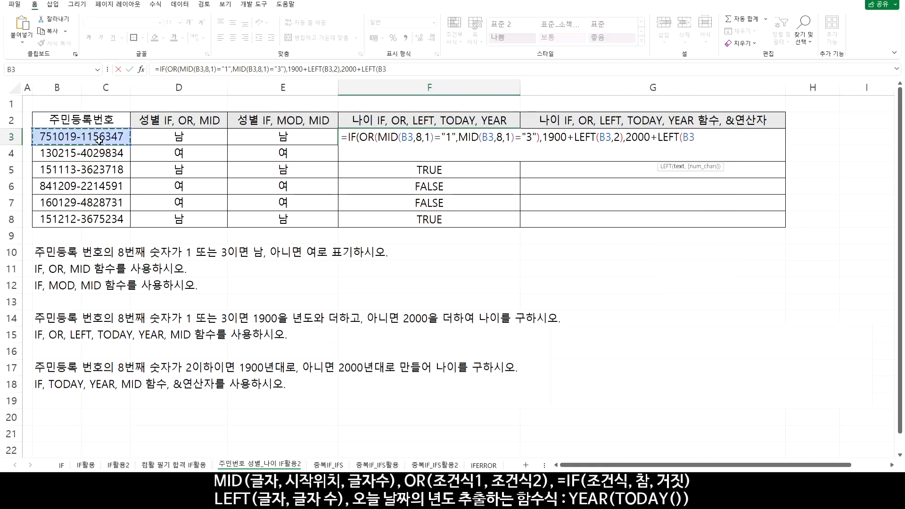
text(,2)
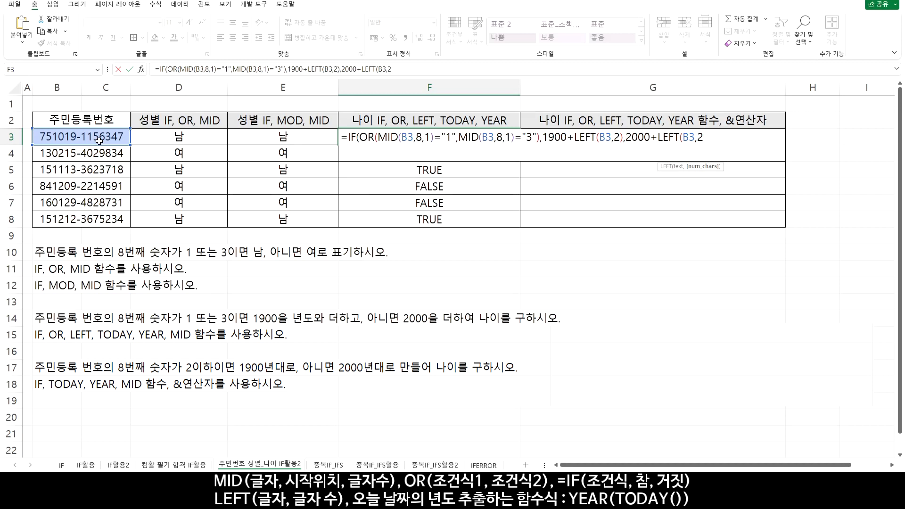
text())
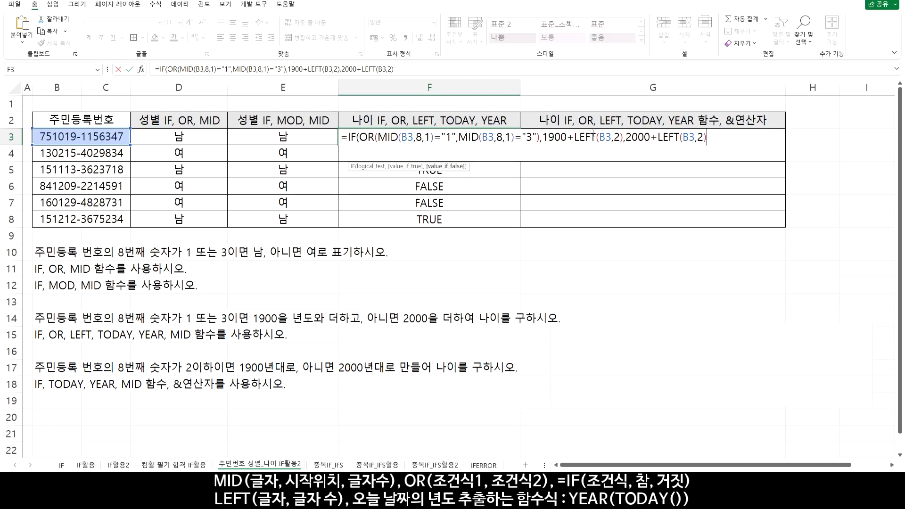
Change the second OR condition in F3 to MID(B3,8,1)="2", then close and enter the IF formula
double_click(529, 137)
text(2)
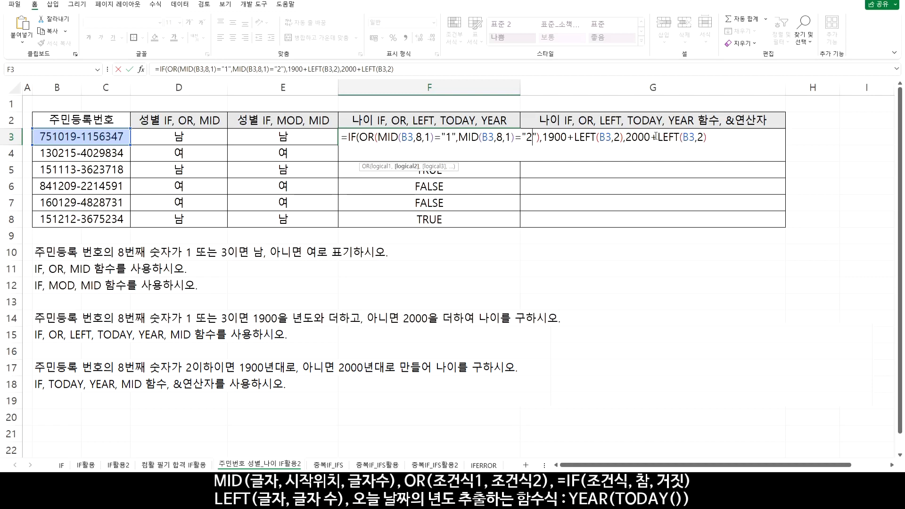
click(713, 138)
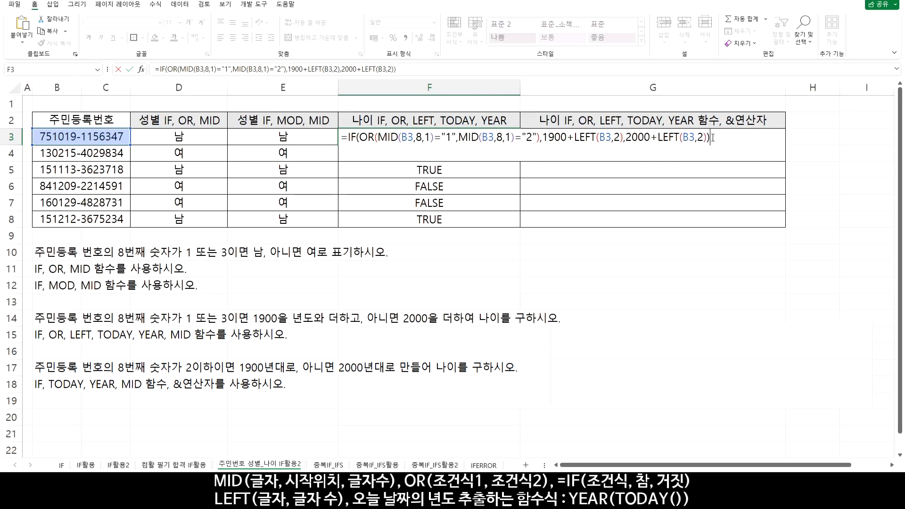
key(Return)
Copy the F3 birth-year formula down through F8 and compare the 2000s results with their ID numbers
click(502, 137)
drag(520, 144, 514, 220)
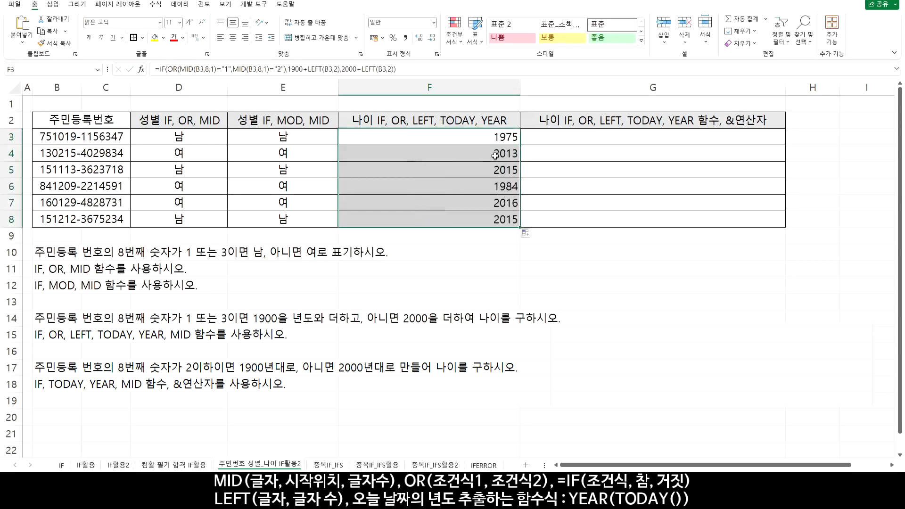
drag(494, 154, 70, 171)
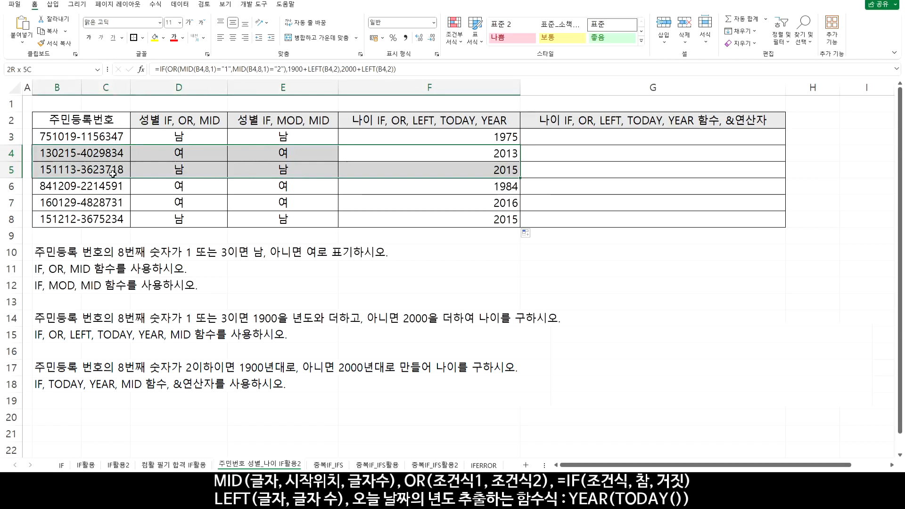
ctrl+drag(469, 204, 103, 216)
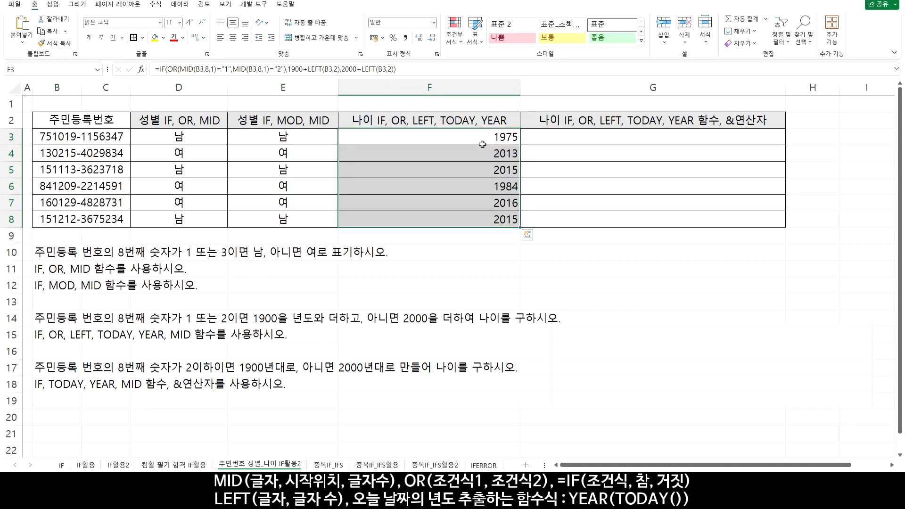
click(479, 143)
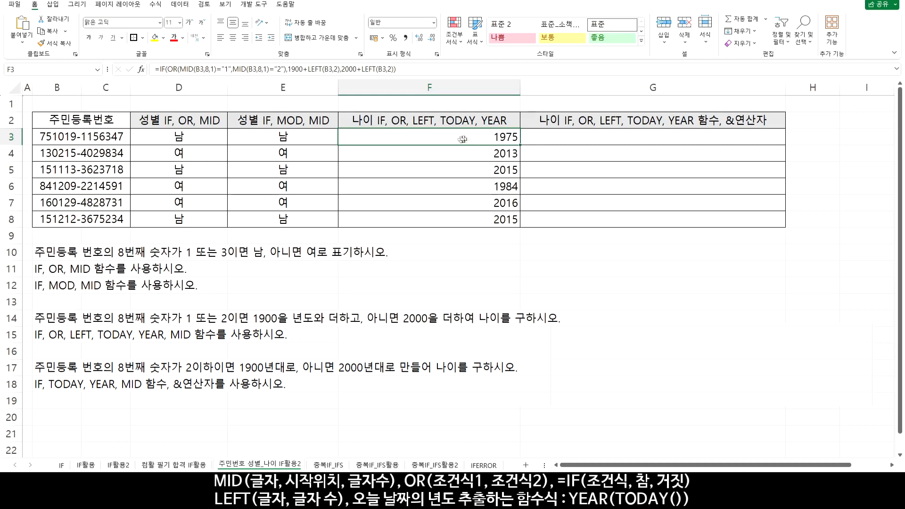
Enter the sample age calculation =2024-1975 in F1 above the age column and review it
click(380, 106)
text(=2024)
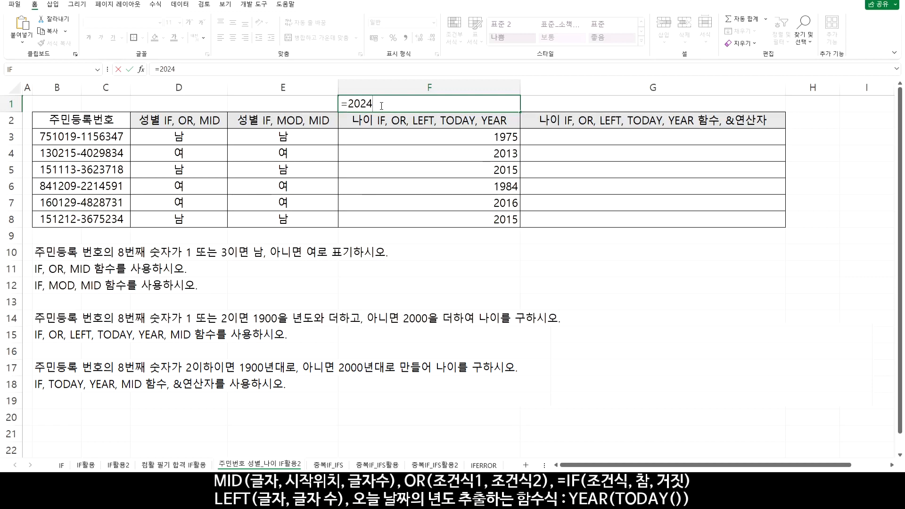
text(-1975)
key(Return)
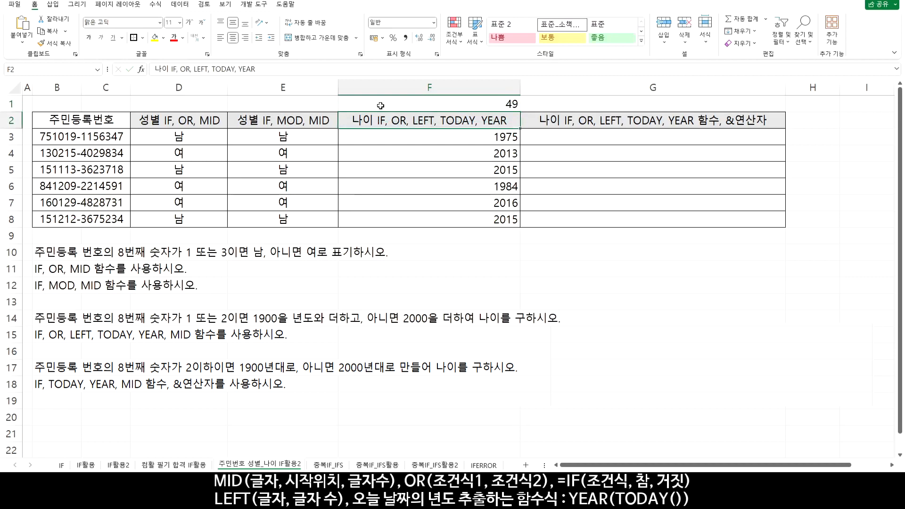
click(485, 104)
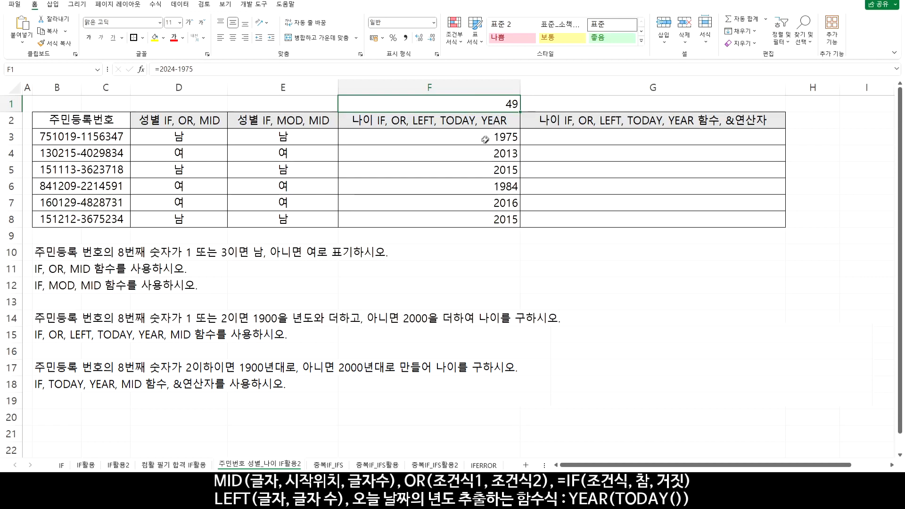
Insert YEAR(TODAY())- before the IF in F3 so the birth year is subtracted from the current year, checking what the YEAR part returns
double_click(460, 137)
click(349, 135)
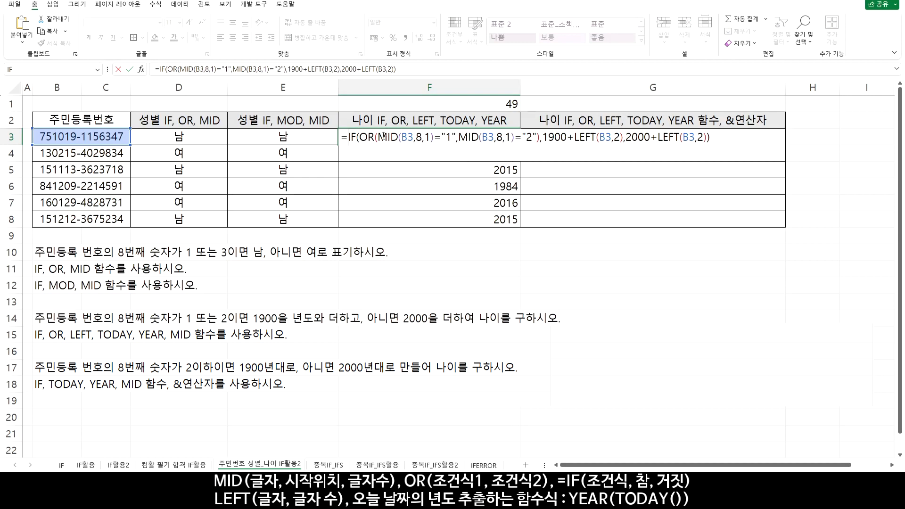
text(YEAR()
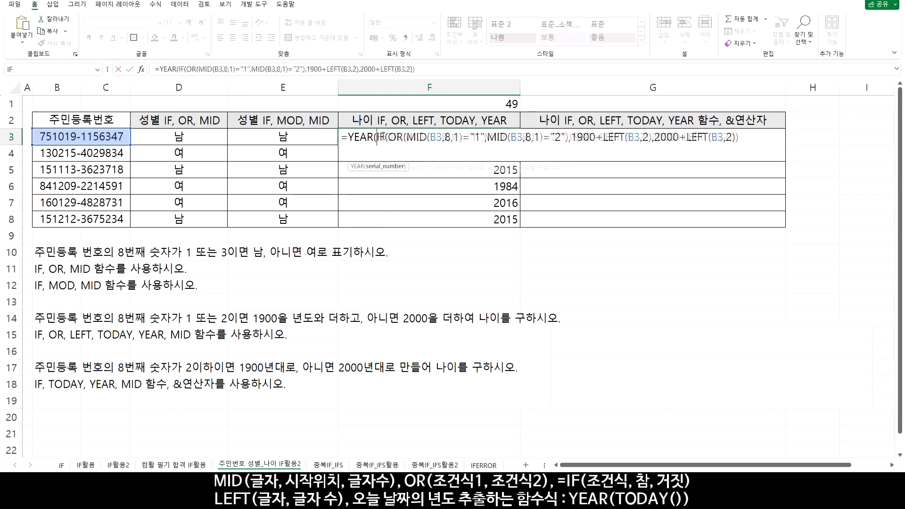
text(TODAY)
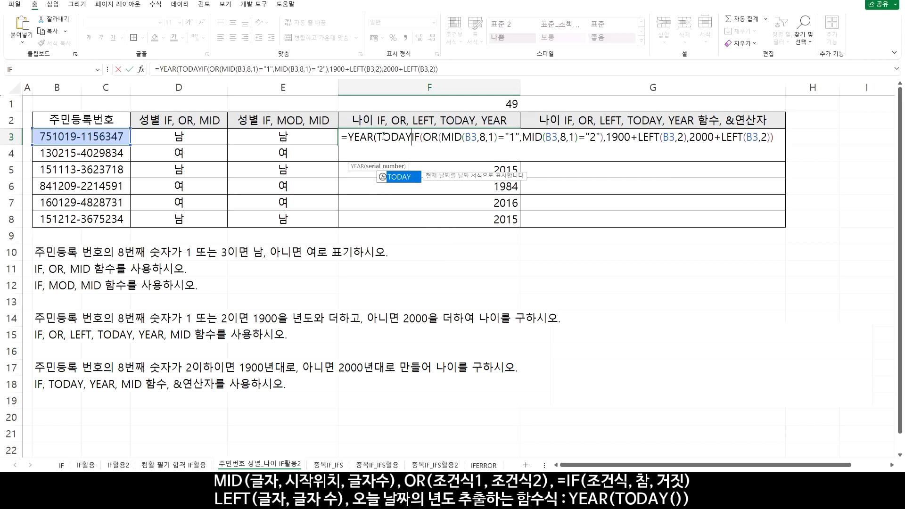
double_click(399, 177)
text())
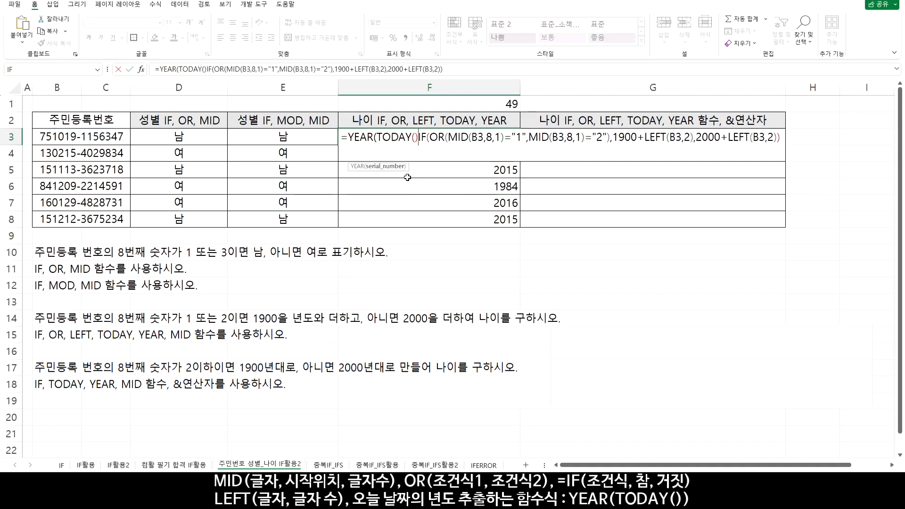
text())
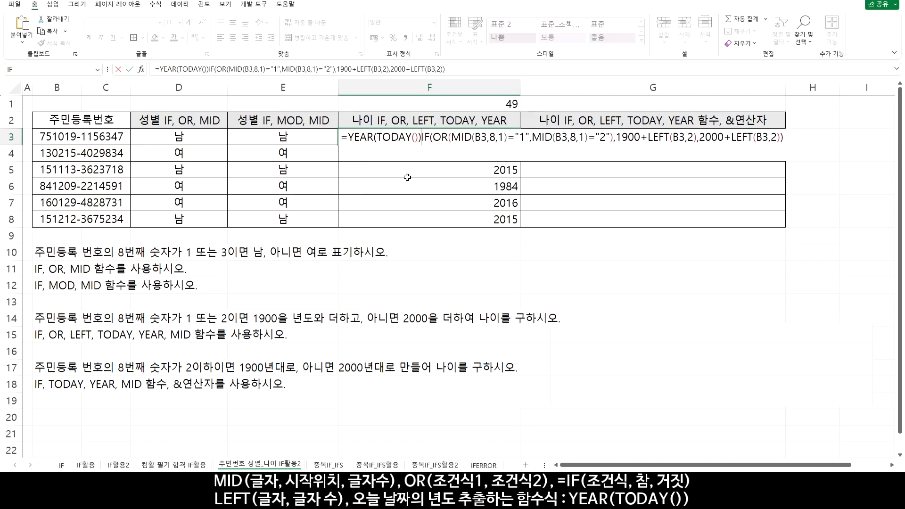
text(-)
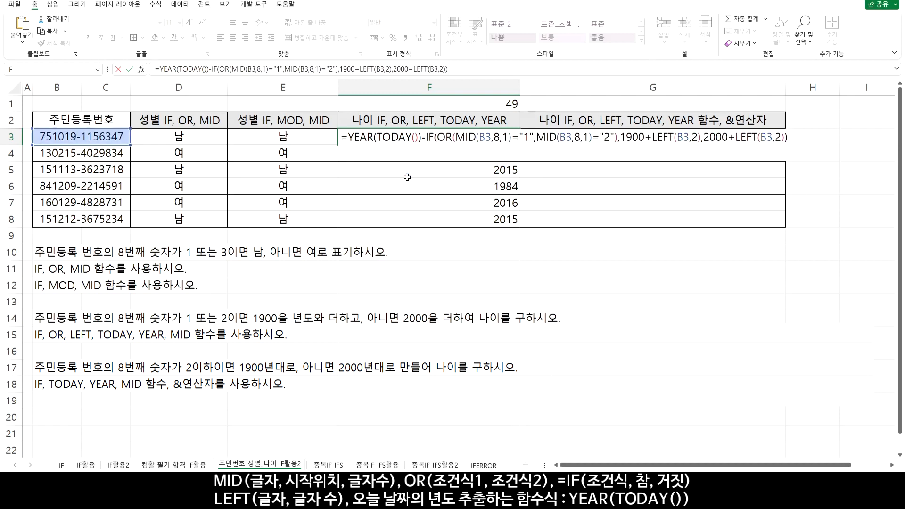
drag(347, 137, 422, 138)
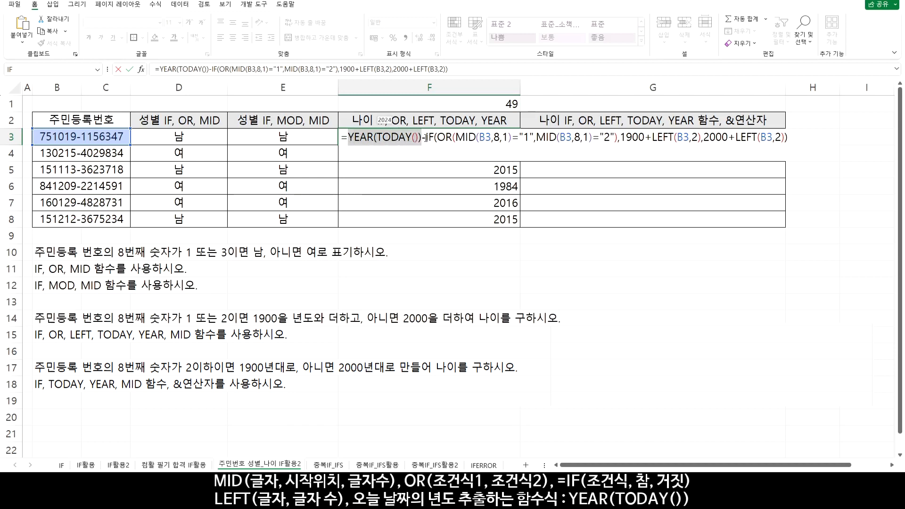
key(Return)
Copy the F3 age formula down through F8
click(485, 141)
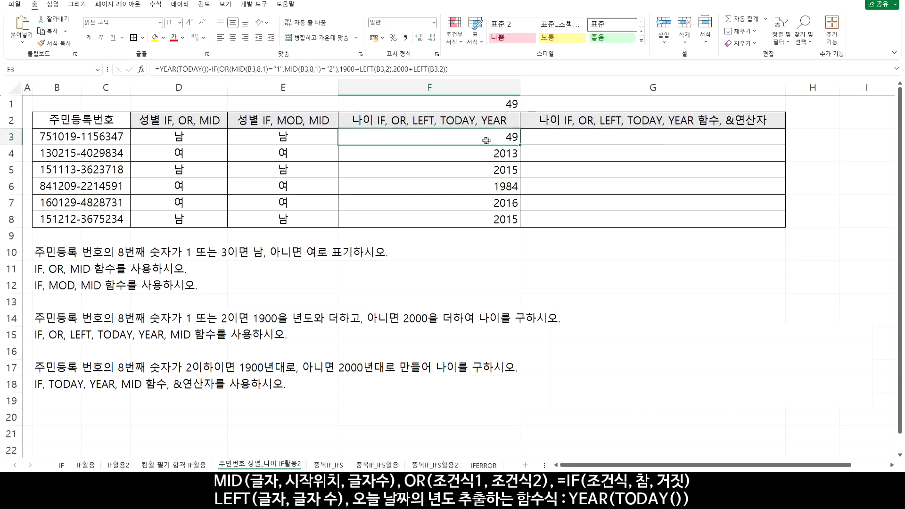
double_click(519, 145)
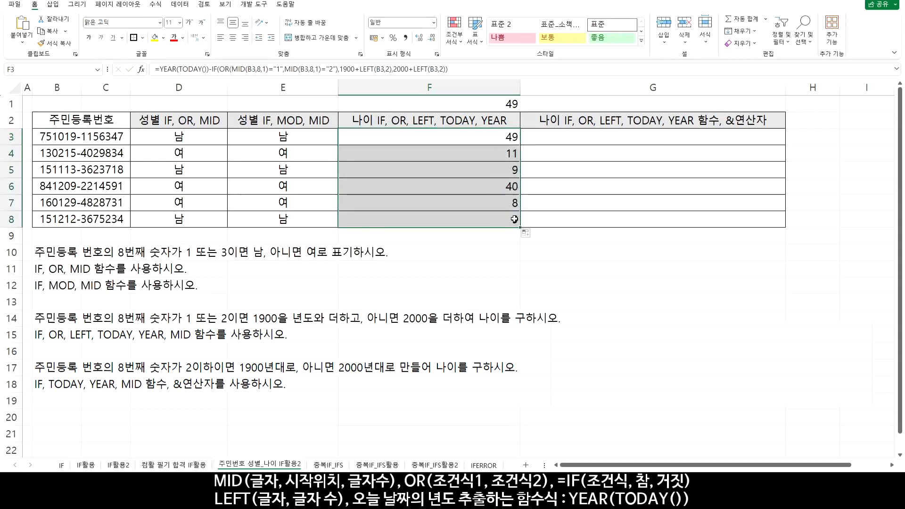
Replace the sample calculation in F1 with =TODAY() and review the cell
click(402, 140)
click(440, 104)
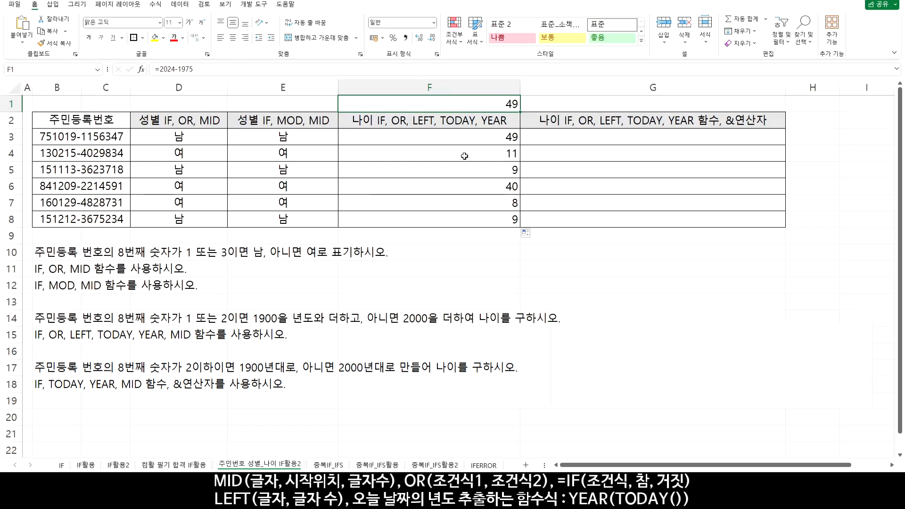
text(=TO)
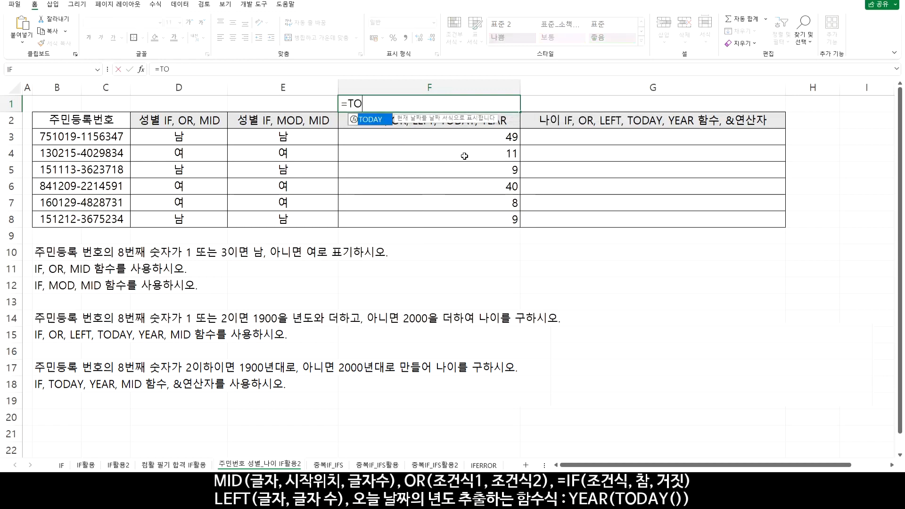
double_click(372, 121)
text())
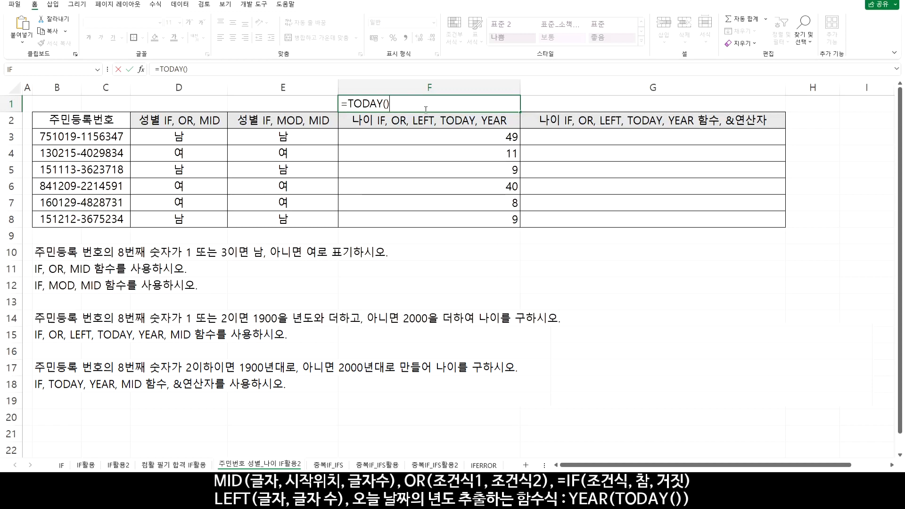
key(Return)
click(442, 102)
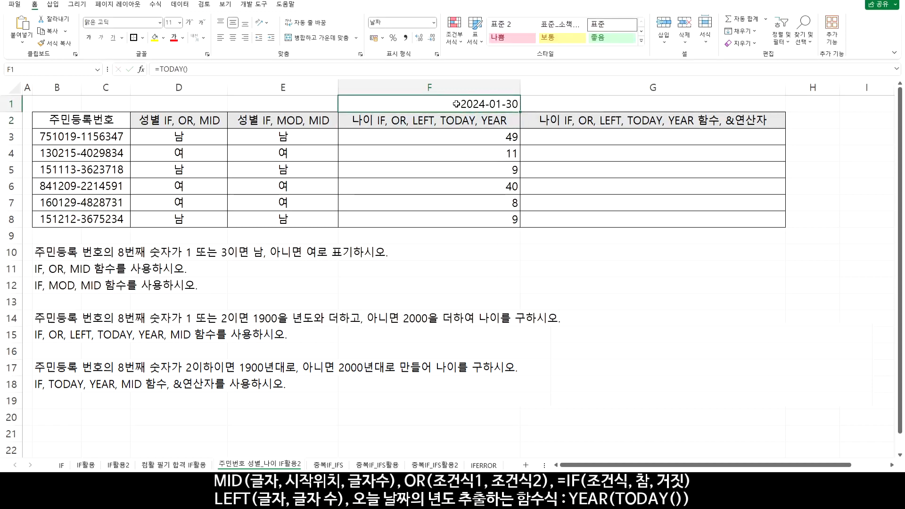
Wrap the F1 formula in YEAR as =YEAR(TODAY()) and set the cell's number format to General (일반)
double_click(455, 103)
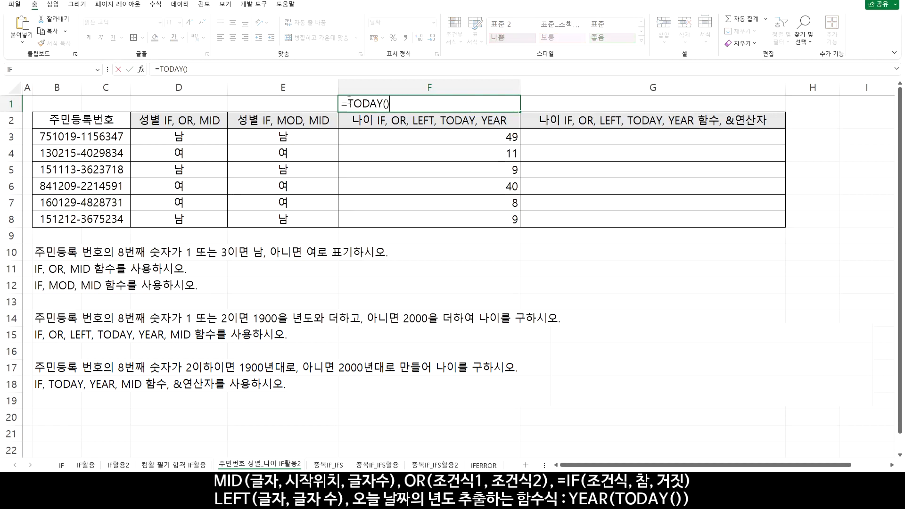
key(Home)
key(Right)
text(YEAR)
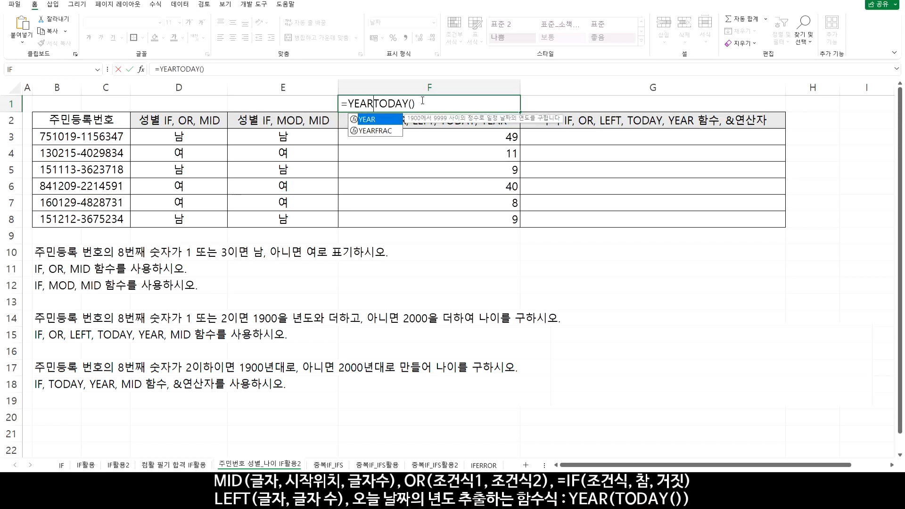
text(()
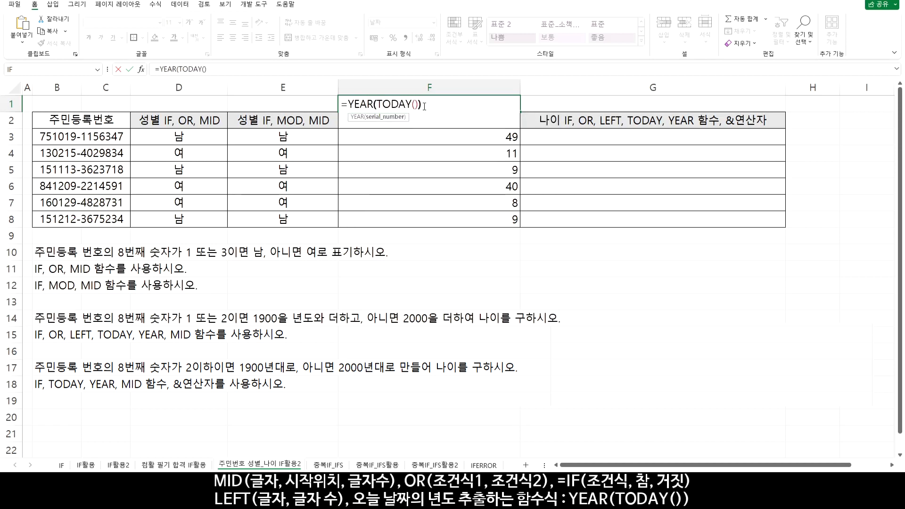
key(Return)
click(423, 106)
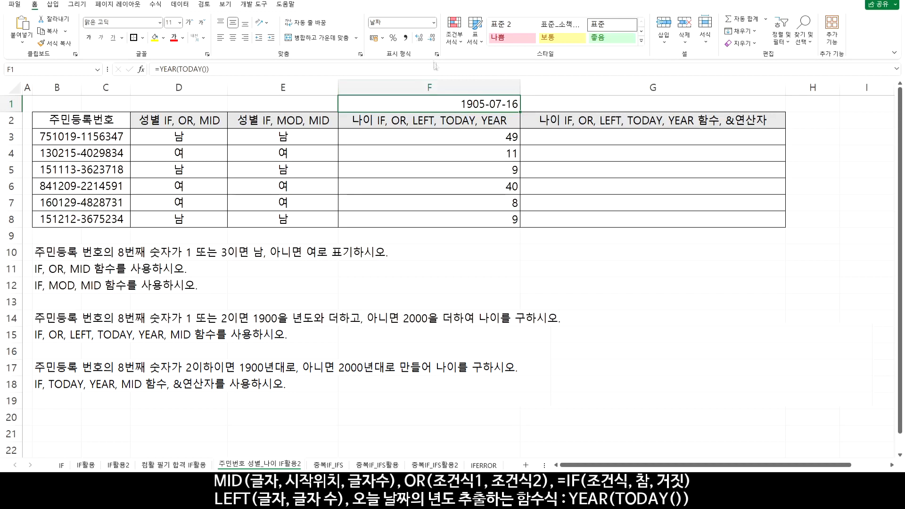
click(434, 22)
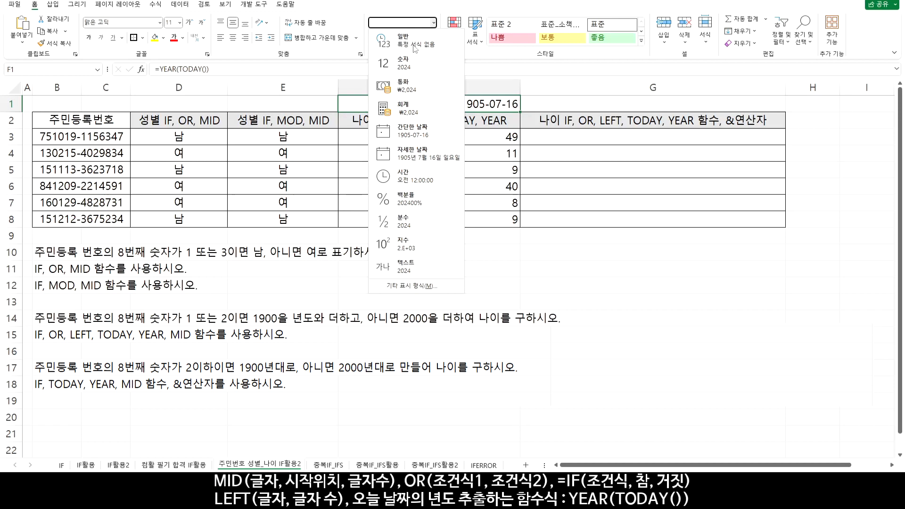
click(415, 41)
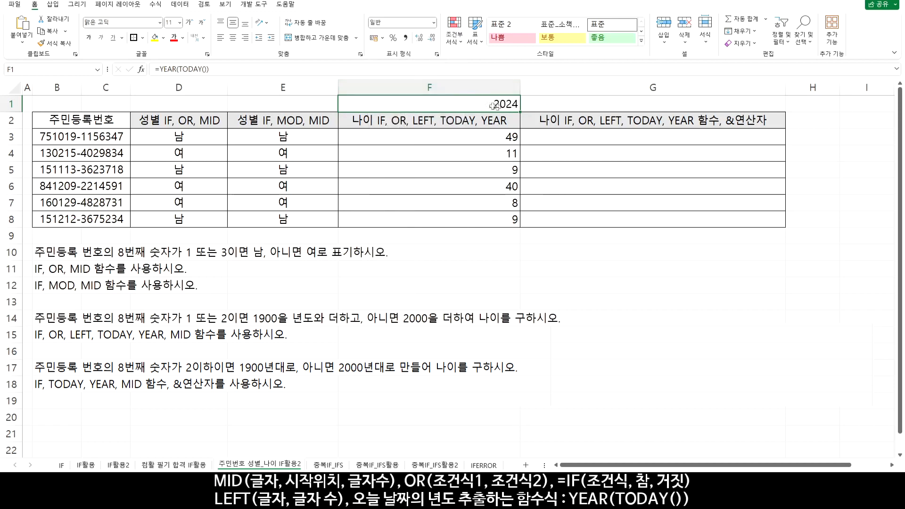
Examine what the YEAR(TODAY()) part of the F3 age formula evaluates to
click(469, 137)
double_click(469, 136)
drag(348, 138, 421, 139)
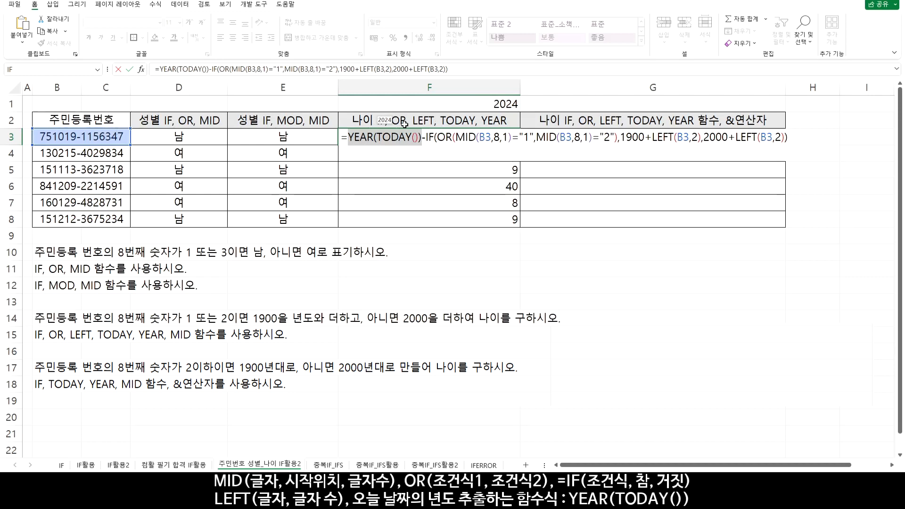
key(ctrl+Return)
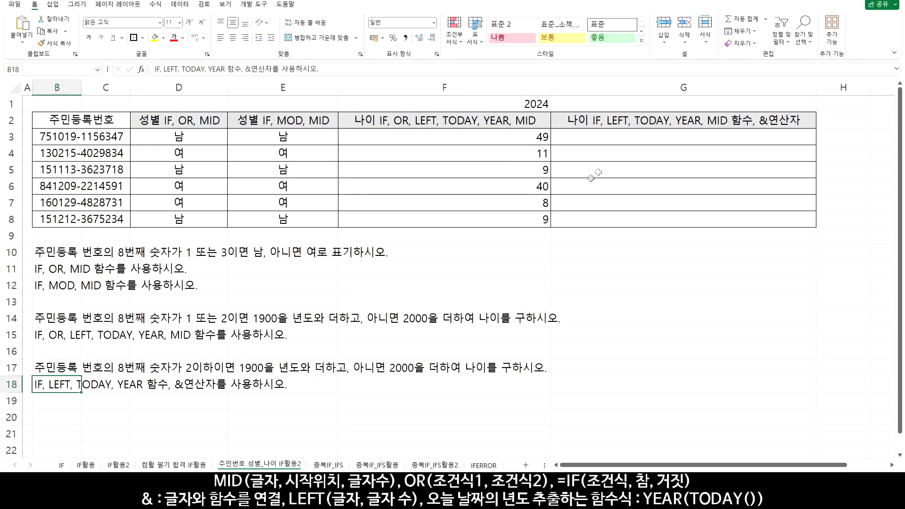
Enter =MID(B3,8,1)<="2" in G3 to test the eighth character of the ID number
click(622, 142)
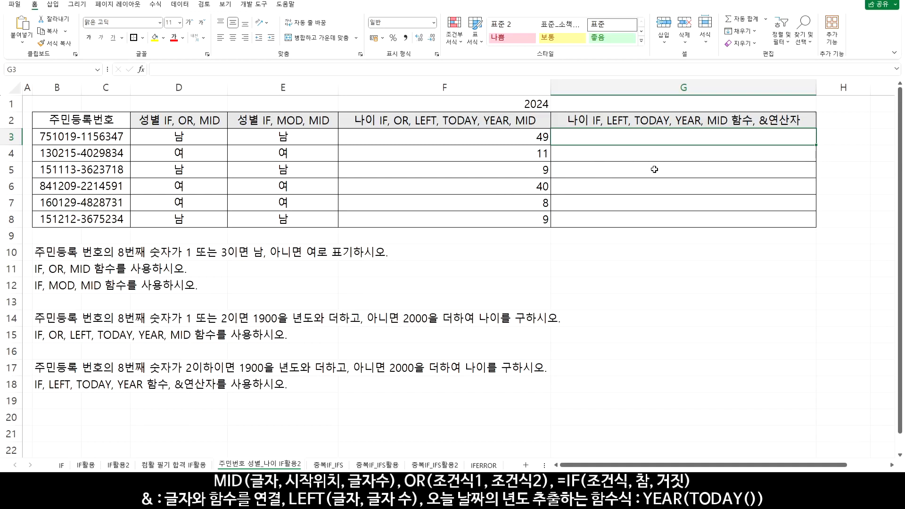
text(=mid()
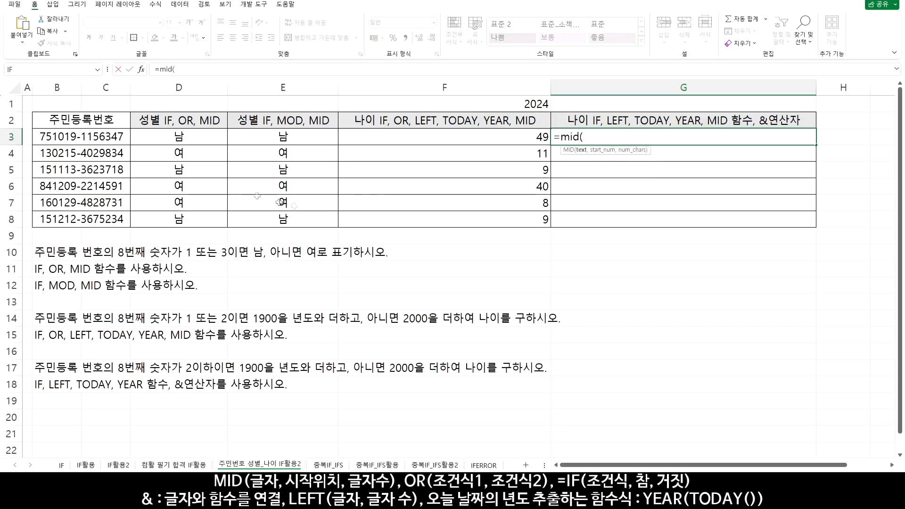
click(110, 136)
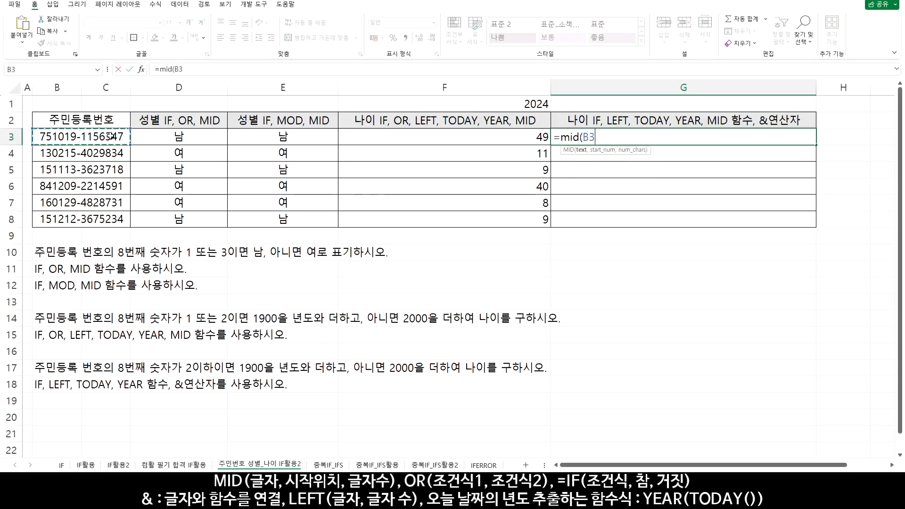
text(,8)
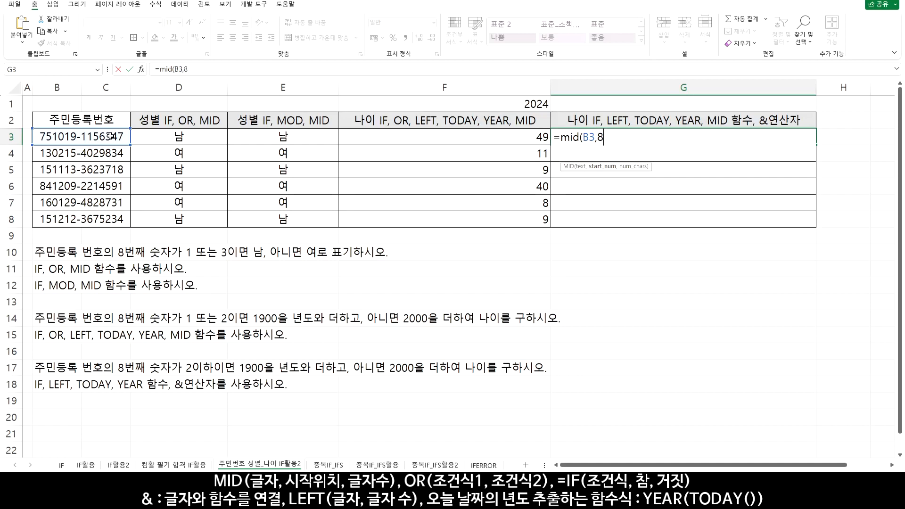
text(,1)<)
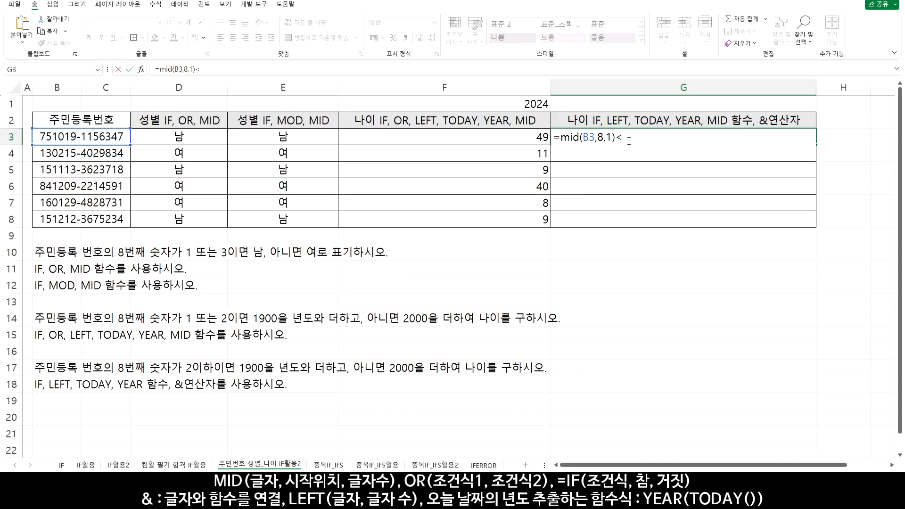
text(="2)
key(ctrl+Return)
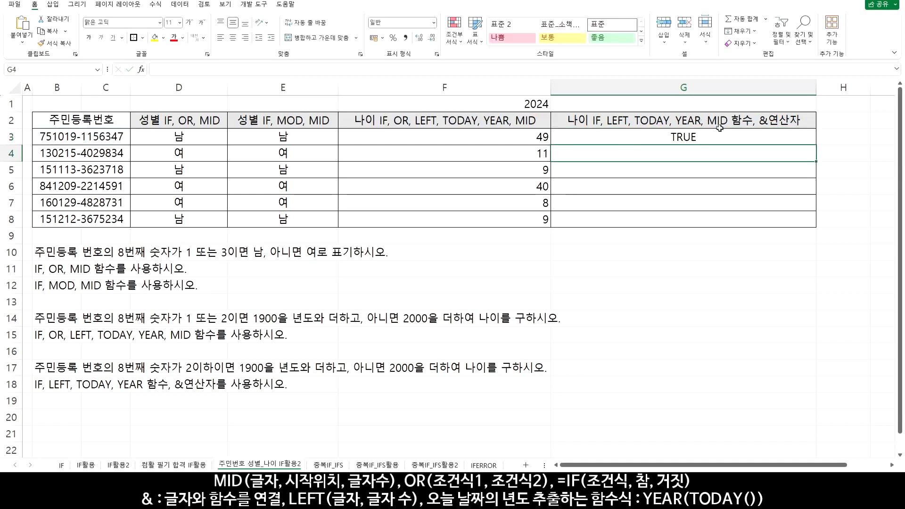
Copy the G3 test down through G8 and compare the results in rows 3 and 6 with their ID numbers
drag(815, 145, 813, 223)
drag(712, 187, 113, 187)
drag(95, 136, 669, 134)
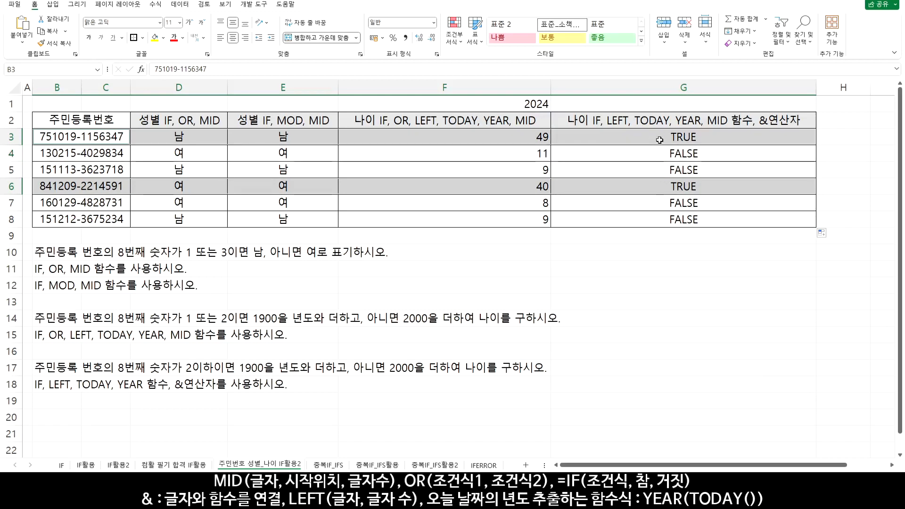
Put IF( before the MID test in G3 so MID(B3,8,1)<="2" is the logical test, followed by a comma
click(621, 136)
double_click(621, 136)
key(Home)
key(Right)
text(ㅑㄹ)
text(()
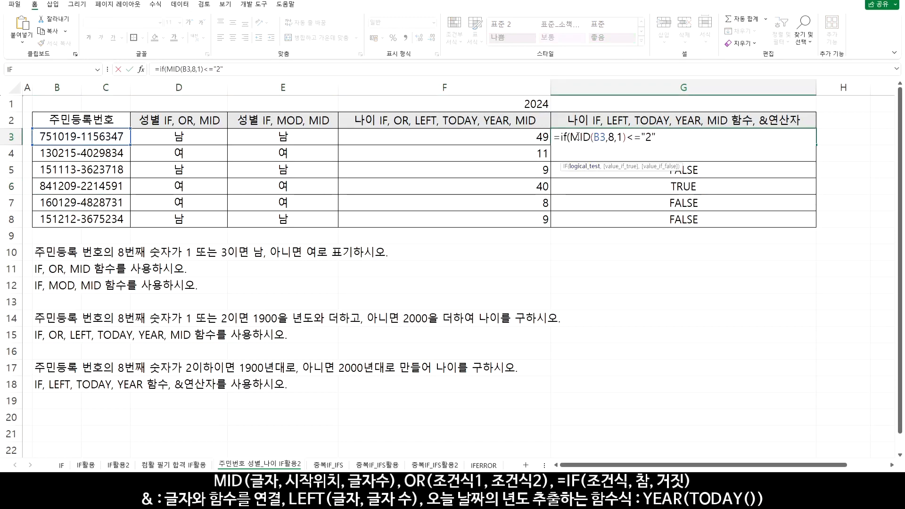
drag(571, 137, 656, 136)
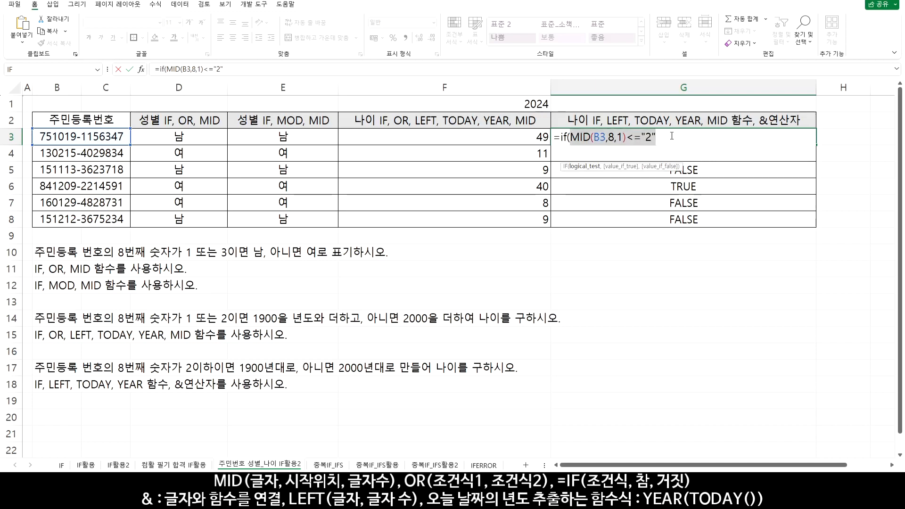
click(671, 136)
text(,)
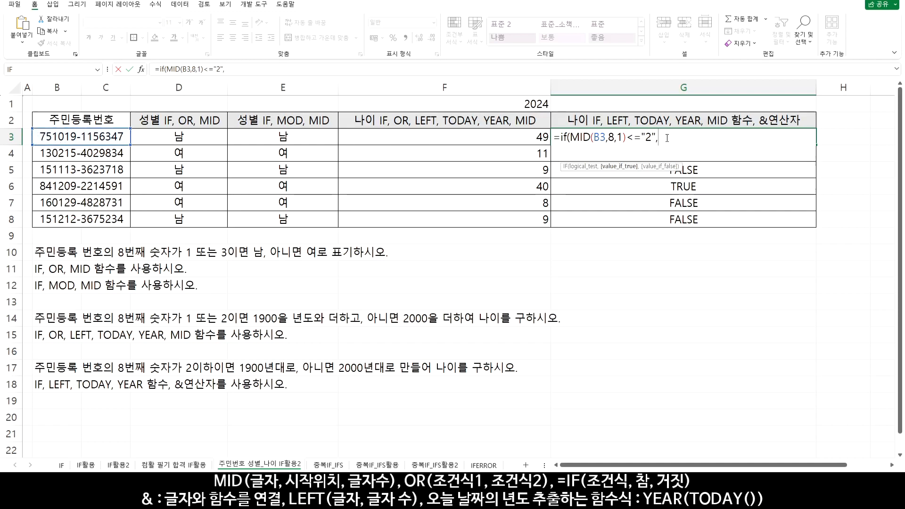
Add "19"&LEFT(B3,2) as the value-if-true argument of the IF in G3
text("19"&)
text(LEFT)
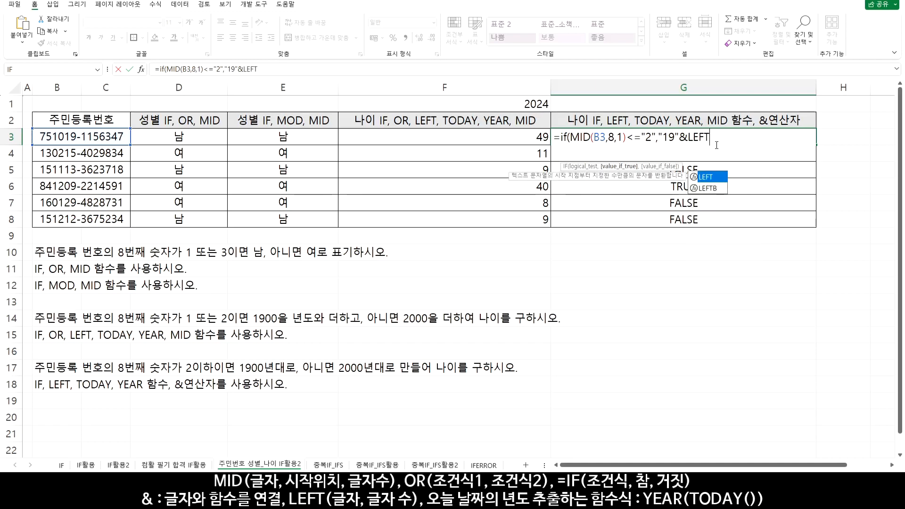
text(()
click(96, 136)
text(,3)
key(BackSpace)
text(2))
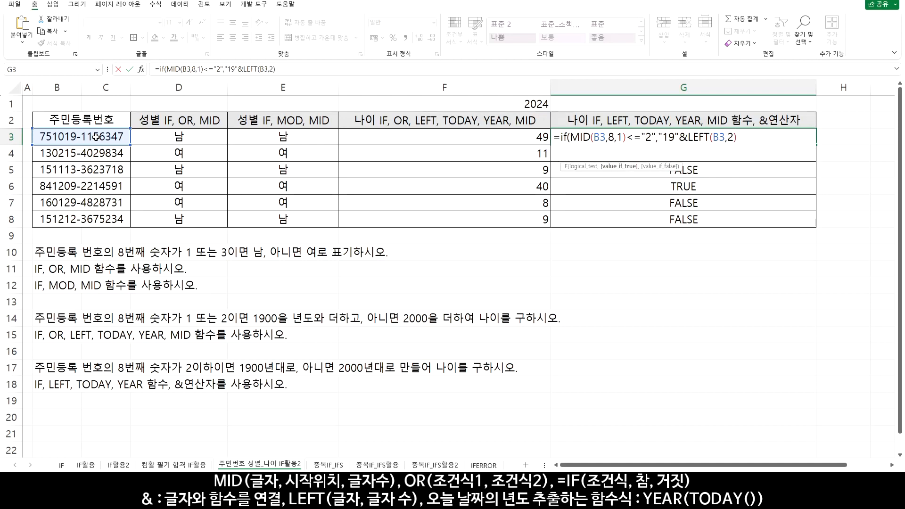
text(,"20)
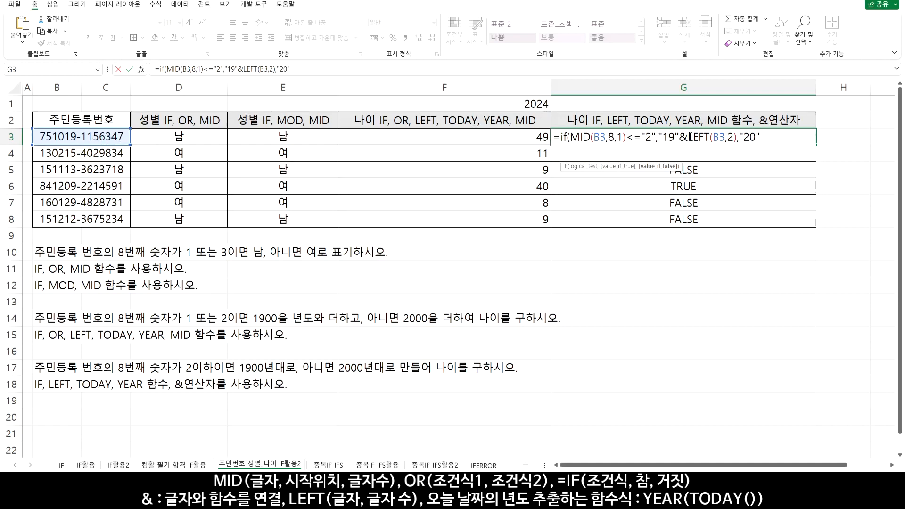
Add "20"&LEFT(B3,2) as the value-if-false argument, reusing the &LEFT(B3,2) part, and complete the IF formula in G3
drag(679, 137, 738, 139)
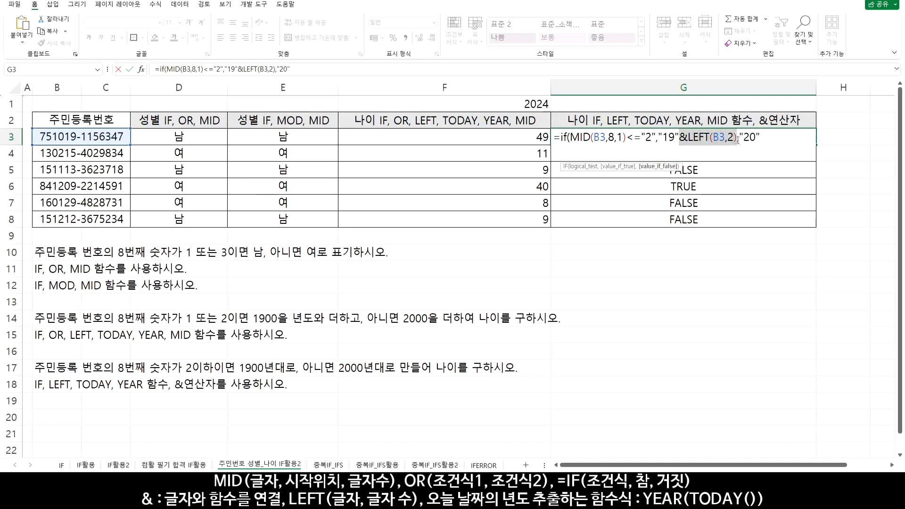
key(ctrl+c)
click(775, 140)
key(ctrl+v)
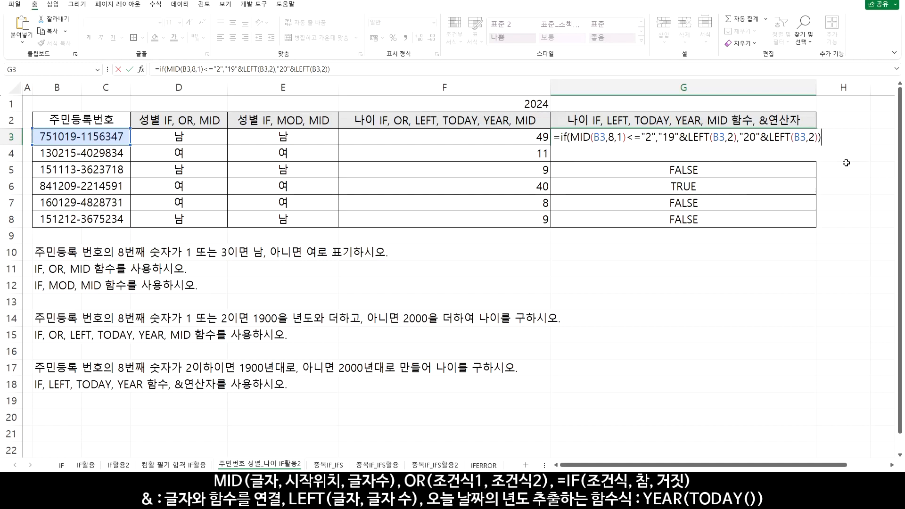
key(Return)
Copy the G3 birth-year formula down through G8 and compare the row 4 result with its ID number
click(802, 139)
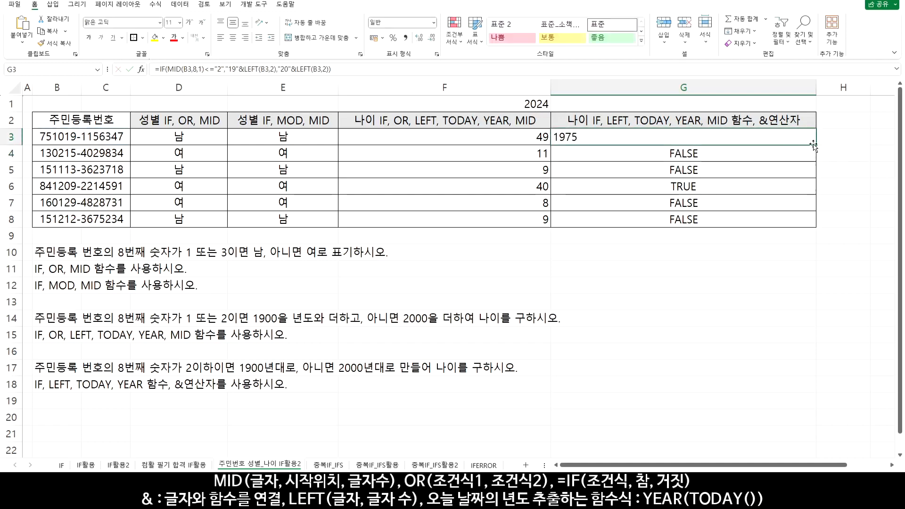
drag(815, 145, 812, 223)
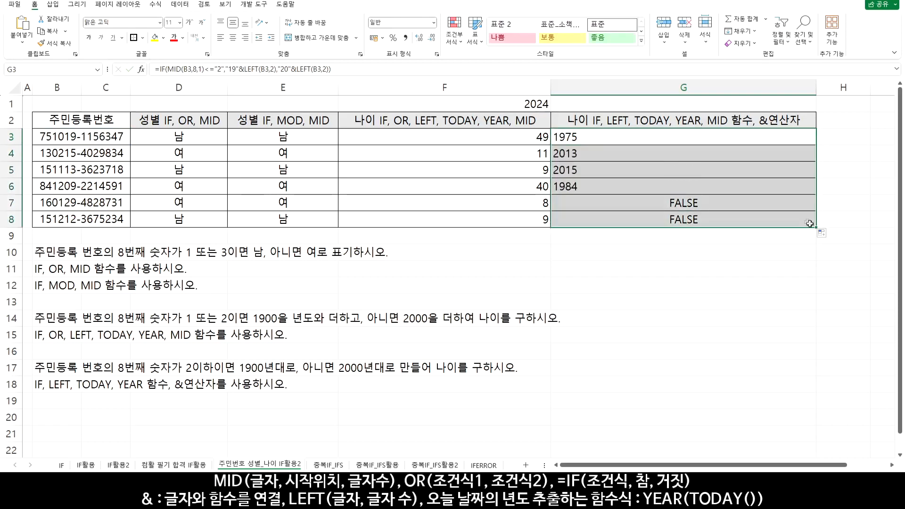
drag(578, 153, 97, 149)
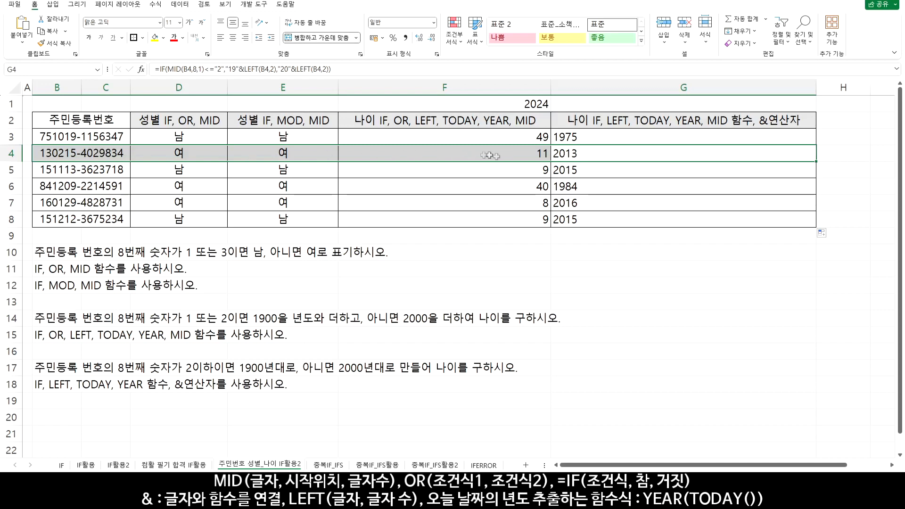
Prefix the IF formula in G3 with YEAR(TODAY())- to calculate the age and copy it down through G8
click(601, 138)
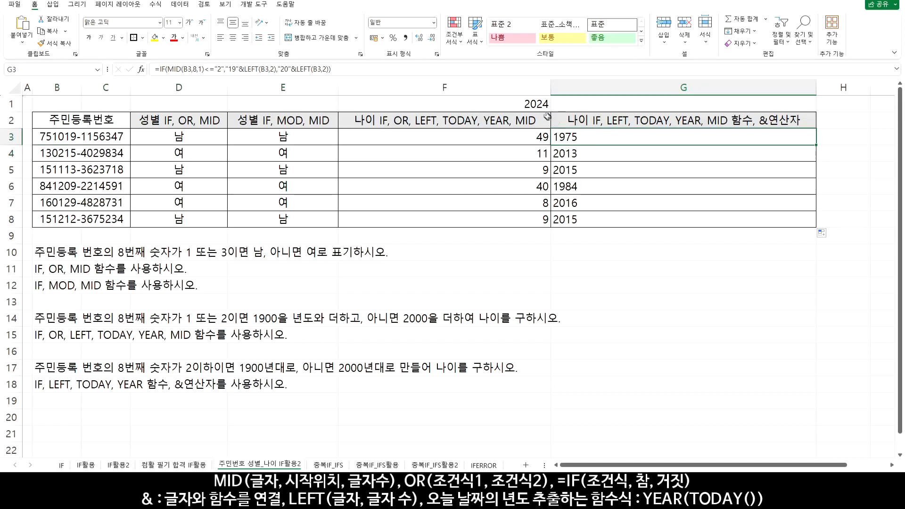
double_click(567, 138)
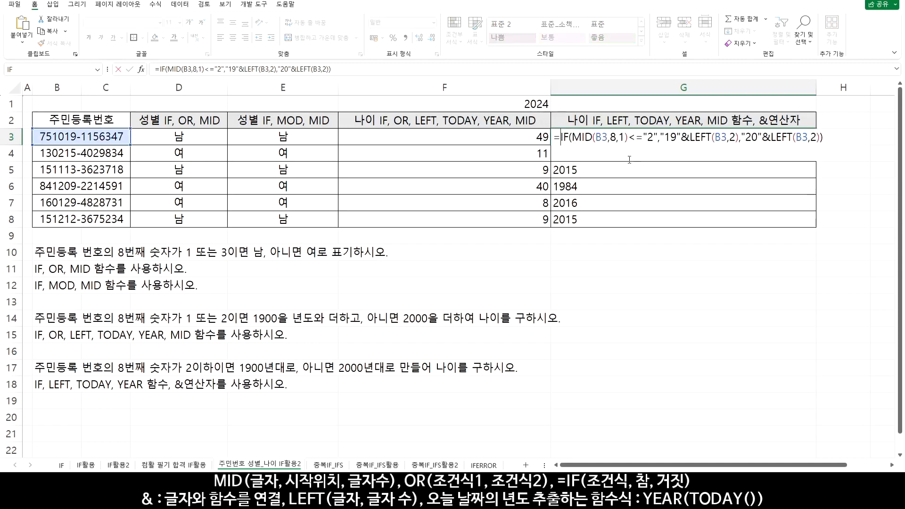
text(YEAR()
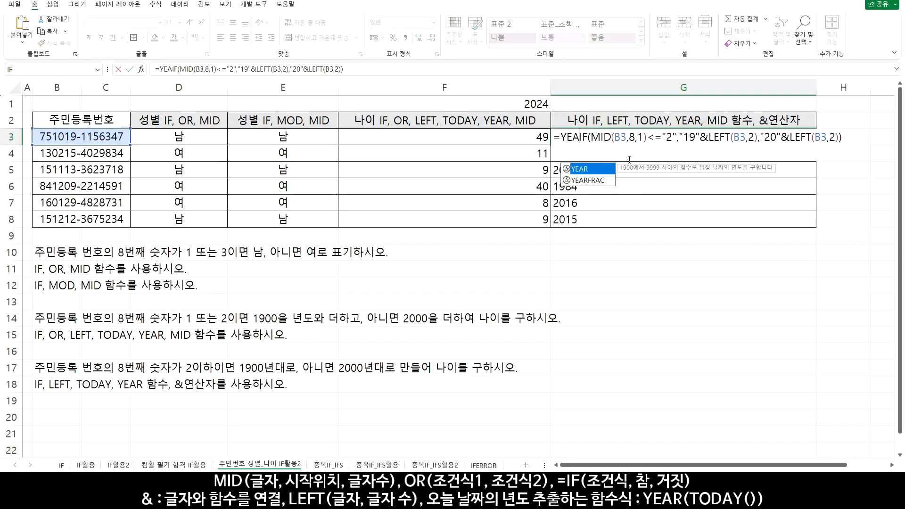
text(TOD)
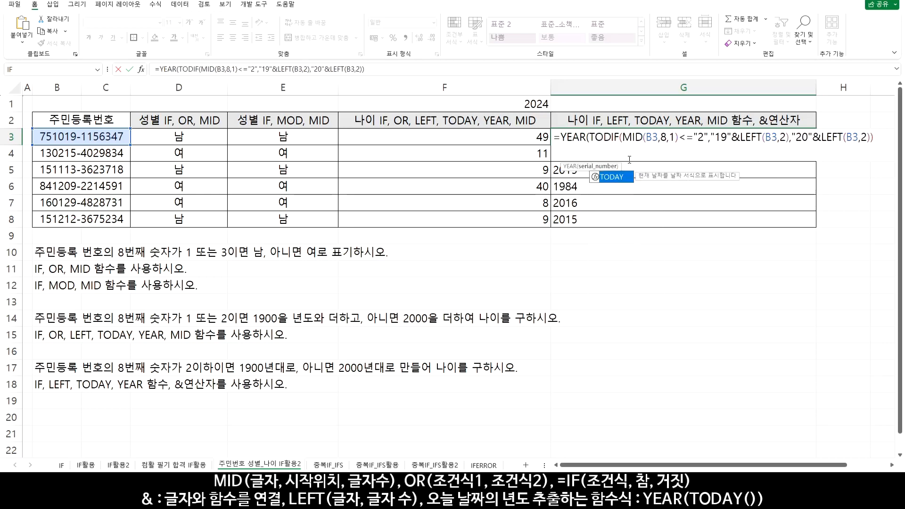
double_click(609, 176)
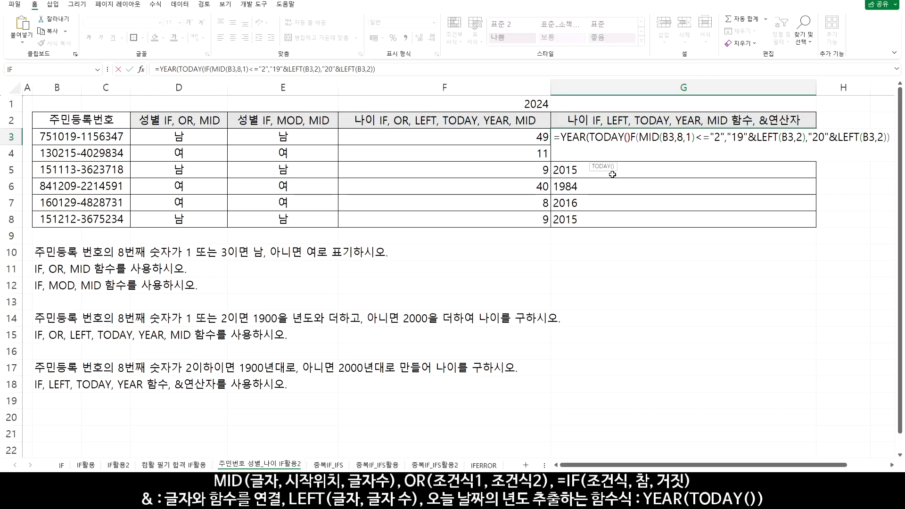
text())
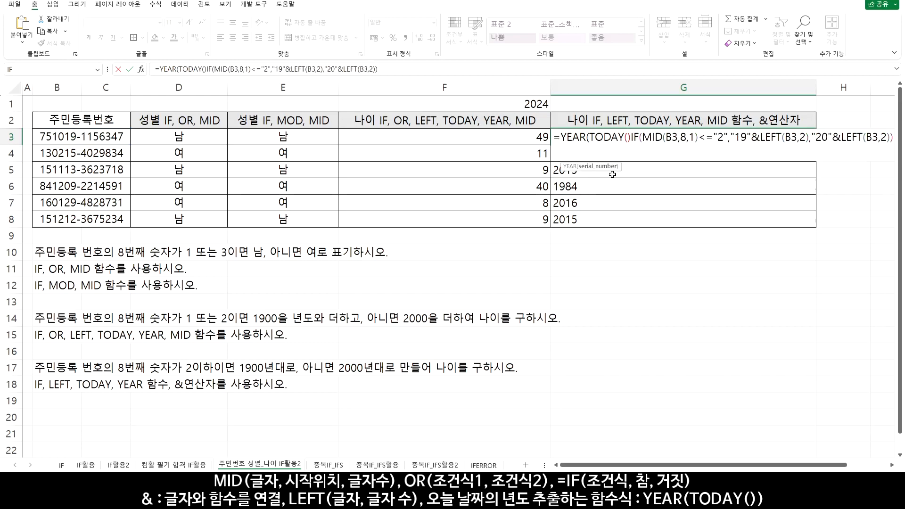
text())
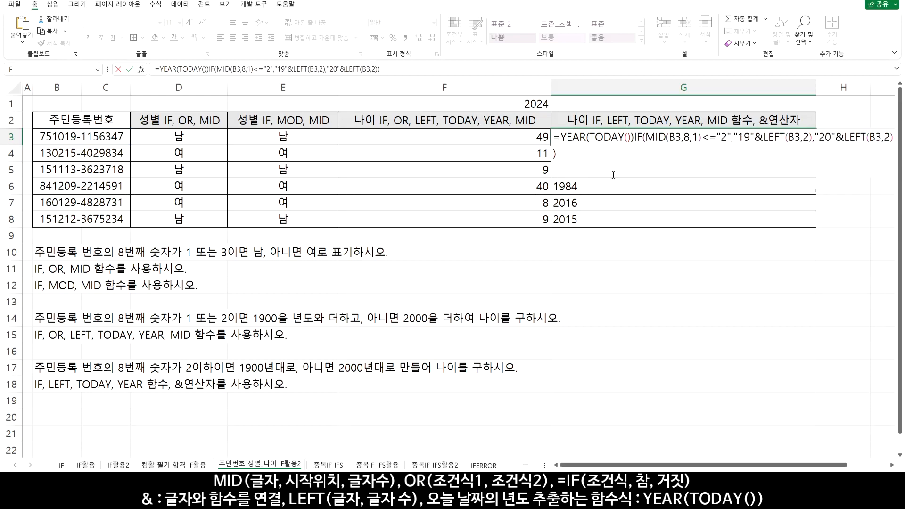
text(-)
key(Return)
click(774, 137)
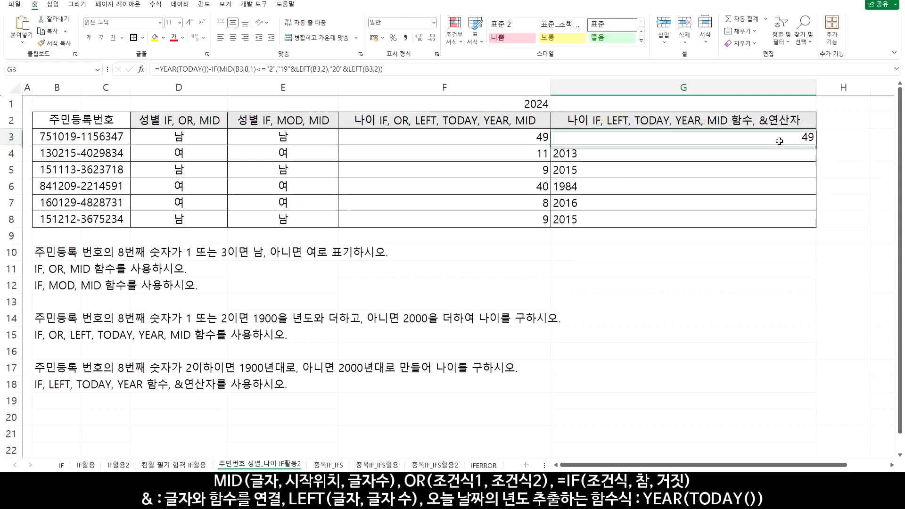
double_click(814, 146)
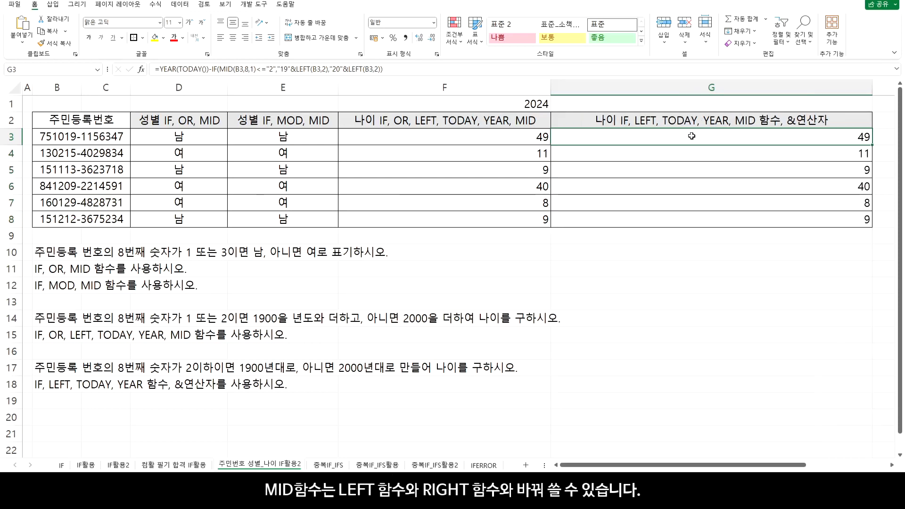
Replace LEFT(B3,2) after "19"& in the G3 formula with MID(B3,1,2)
double_click(731, 137)
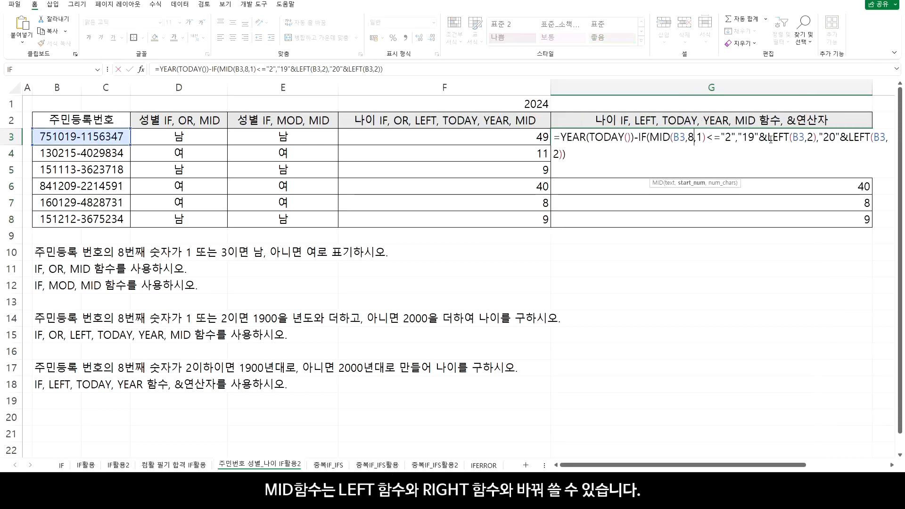
drag(768, 139, 817, 138)
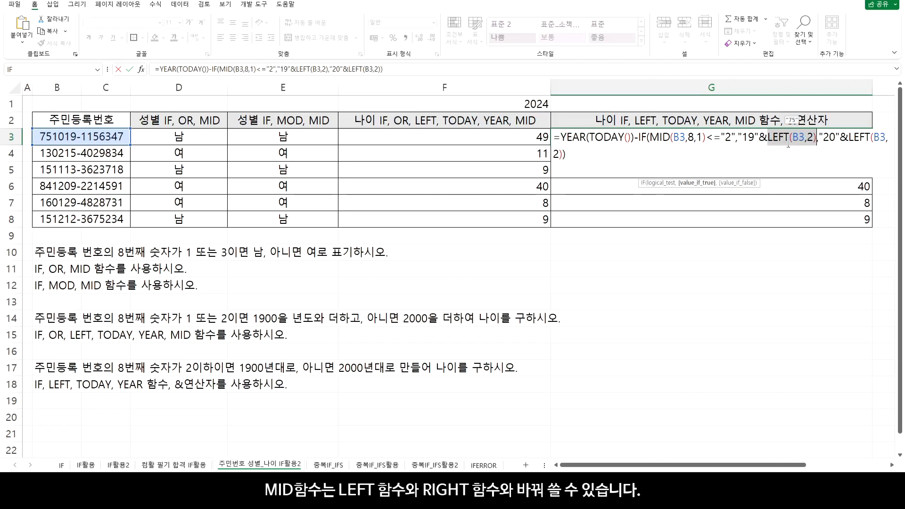
text(MID()
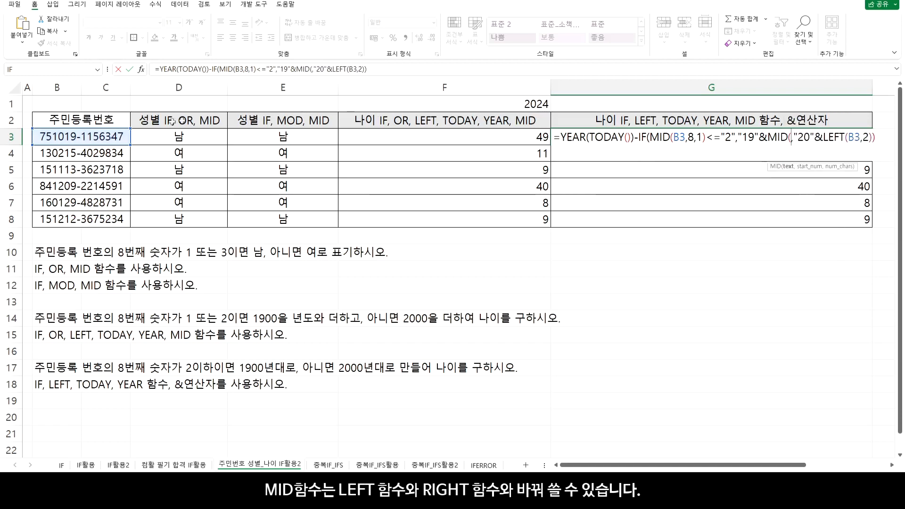
click(73, 137)
text(,1,2)
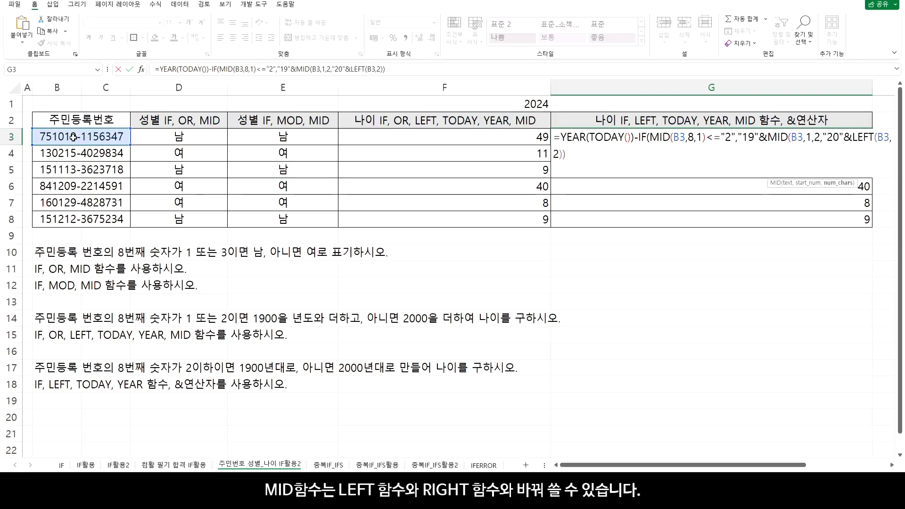
text())
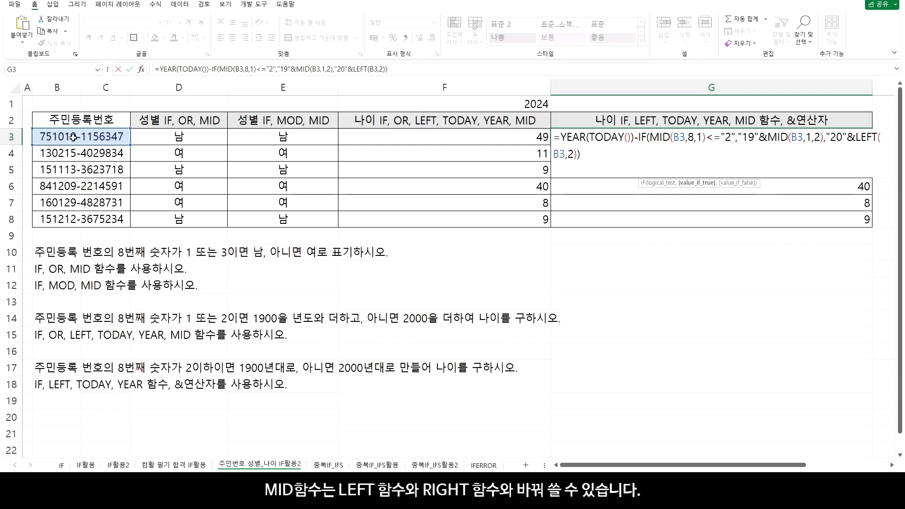
Reuse MID(B3,1,2) in place of LEFT(B3,2) after "20"& in G3 and copy the formula down through G8
drag(770, 137, 823, 141)
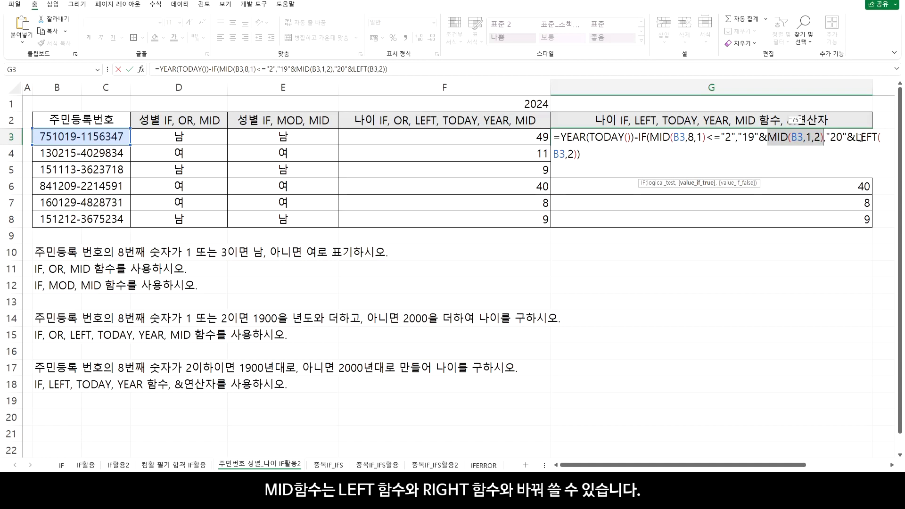
drag(856, 137, 720, 157)
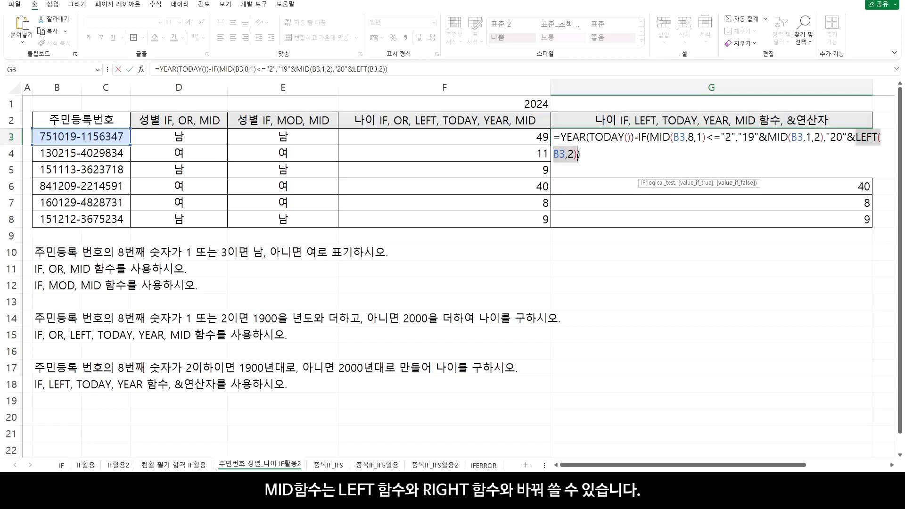
key(ctrl+v)
key(Return)
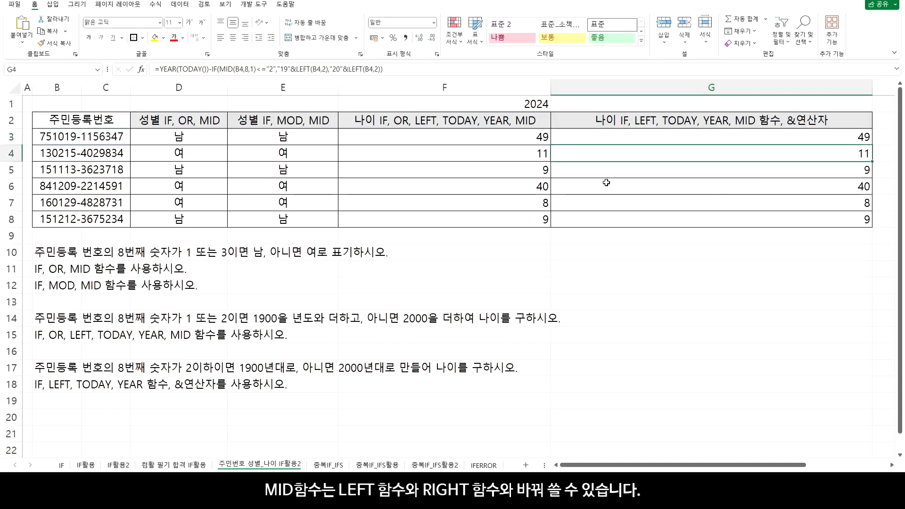
click(854, 142)
drag(872, 144, 873, 225)
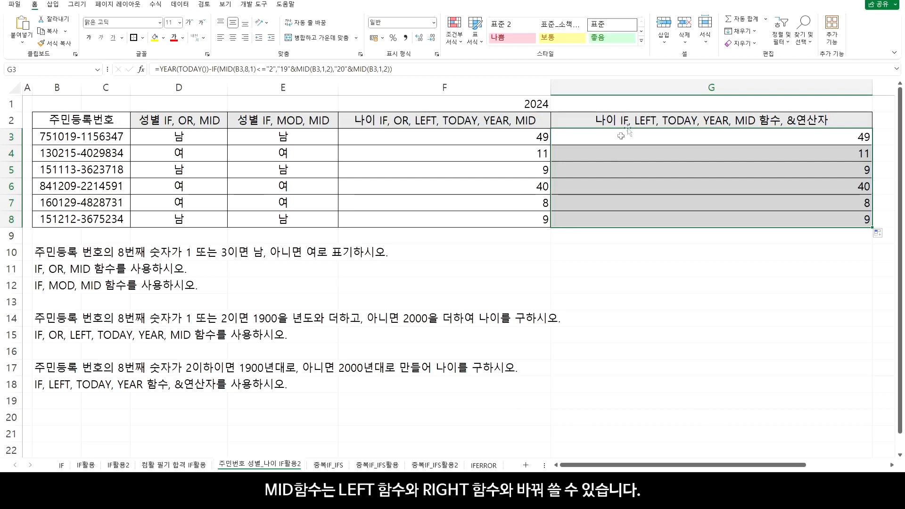
On the 중복IF_IFS sheet, enter the condition =B3>=90 in C3 and copy it down through C7
click(640, 120)
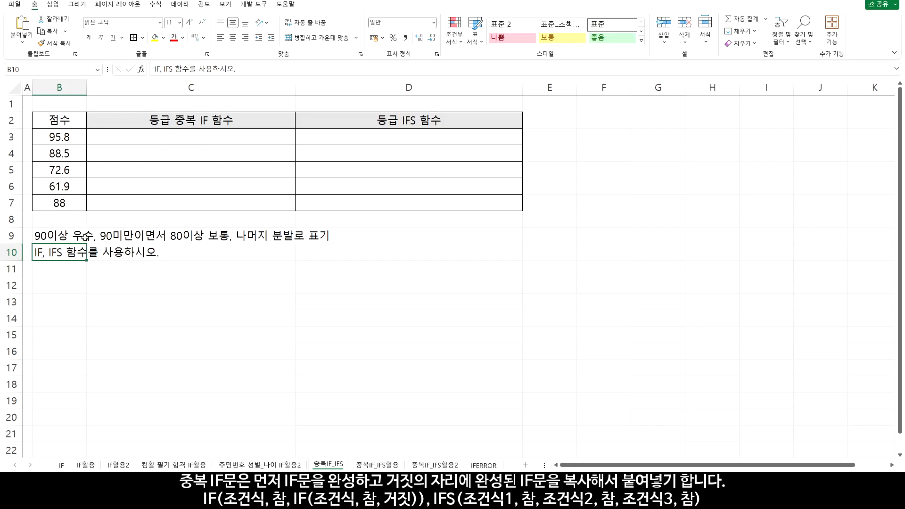
click(193, 139)
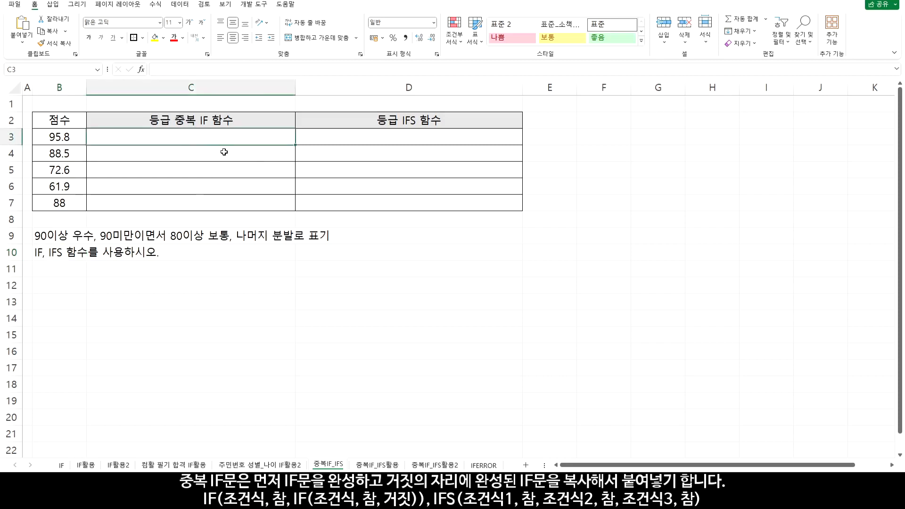
text(=)
click(68, 137)
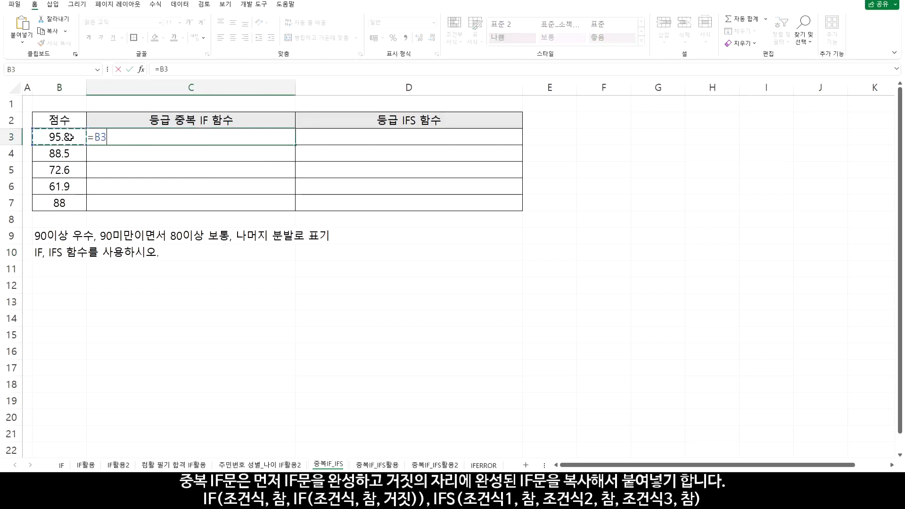
text(>=90)
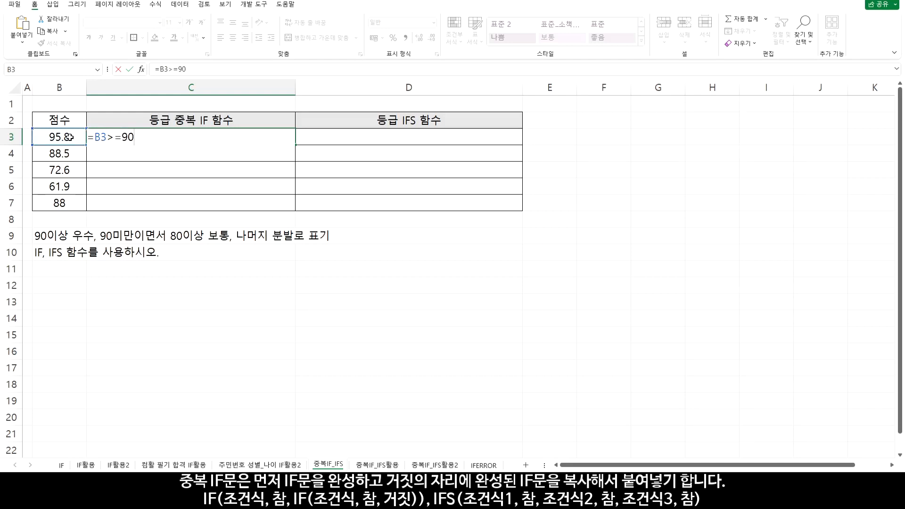
key(Return)
click(193, 138)
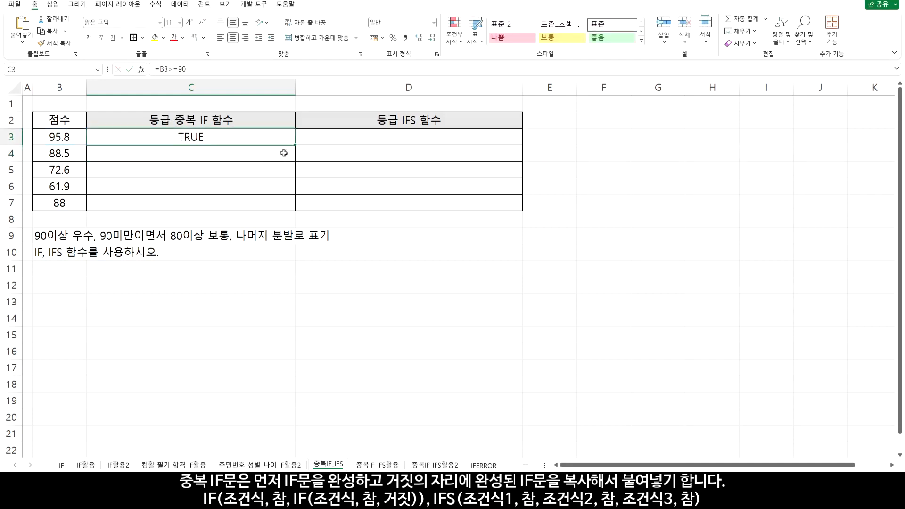
drag(296, 146, 297, 208)
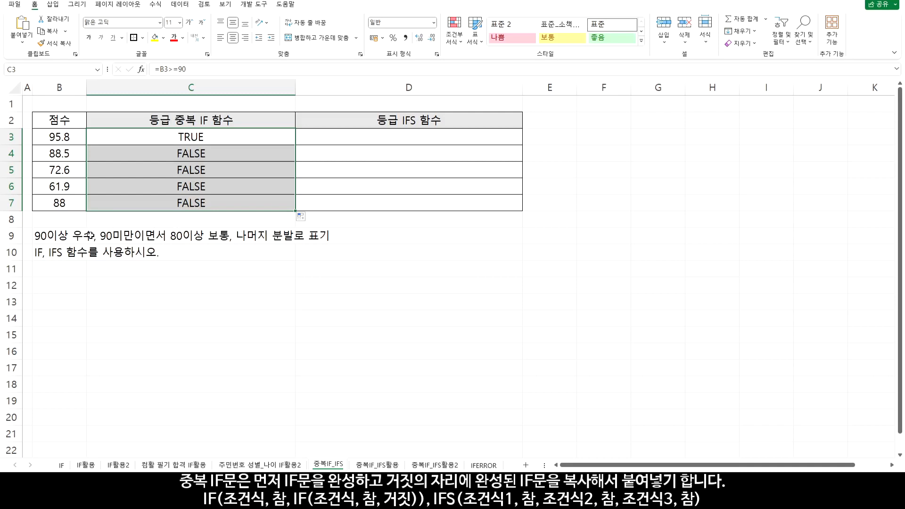
Wrap the C3 condition in IF( as the logical test and add "우수" as the value-if-true argument
double_click(165, 140)
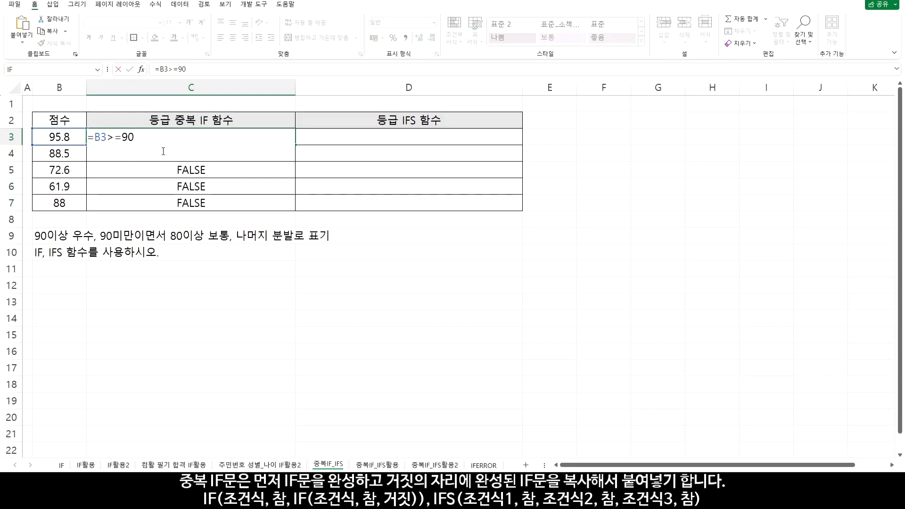
text(IF()
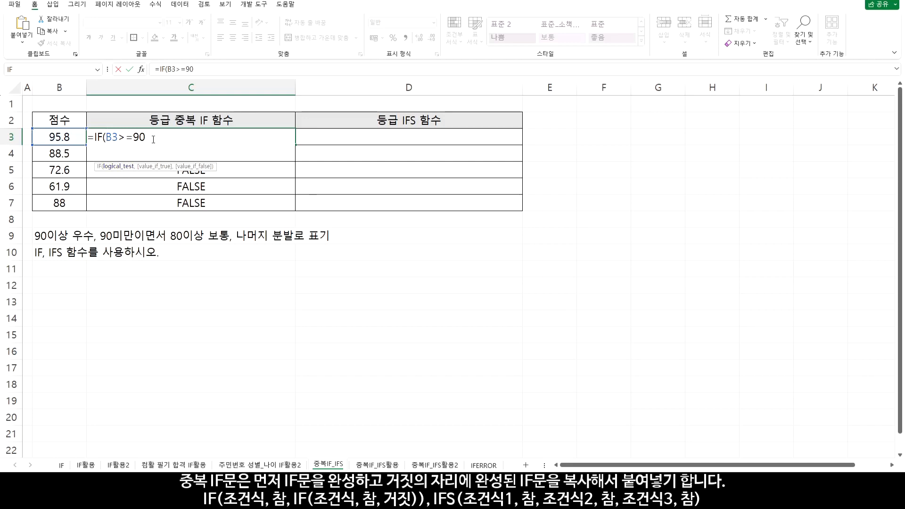
text(,)
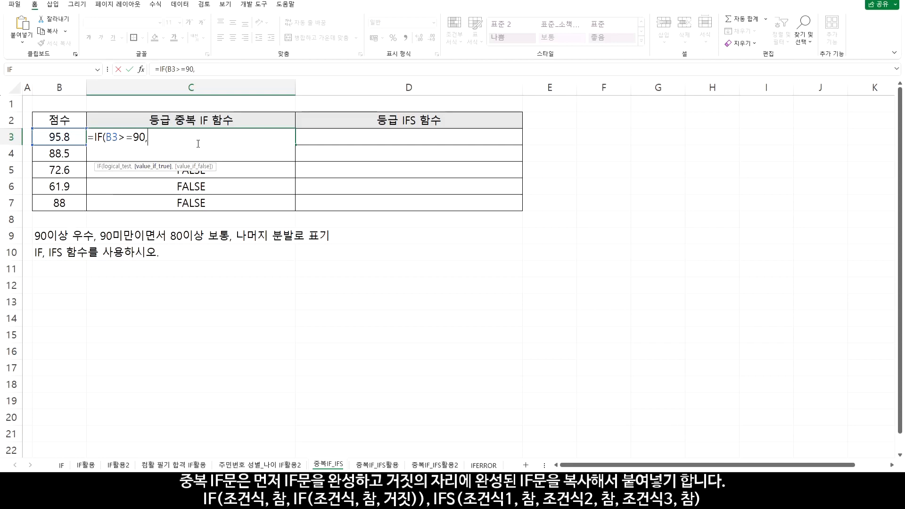
text("웃)
text(수",)
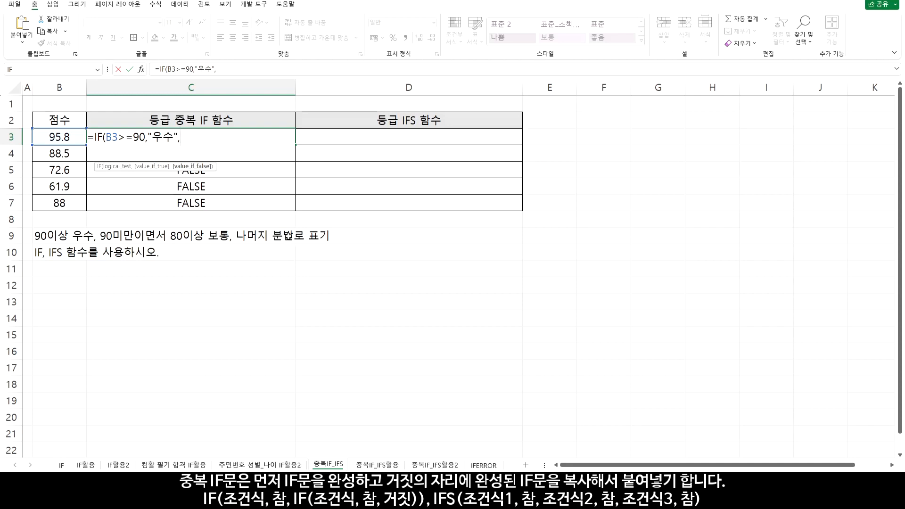
Add "불발" as the value-if-false argument, complete the IF formula in C3 and copy it down through C7
text(불발"))
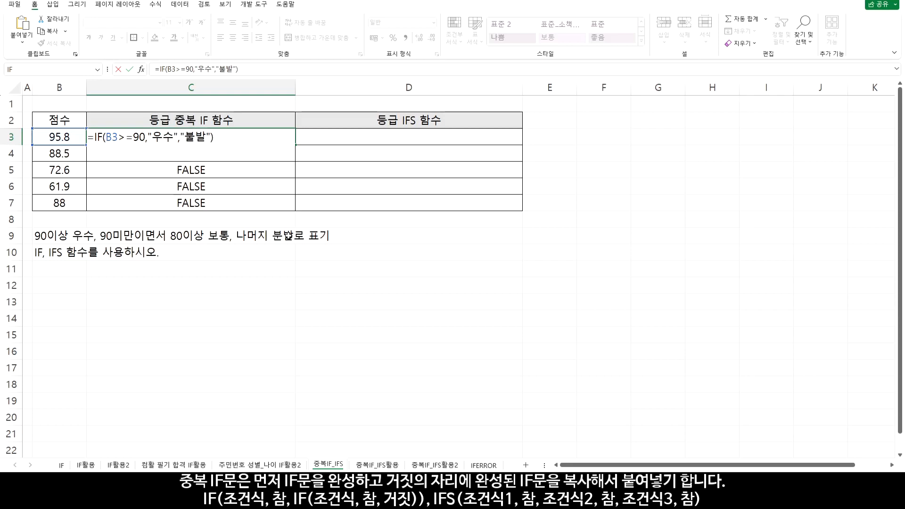
key(Return)
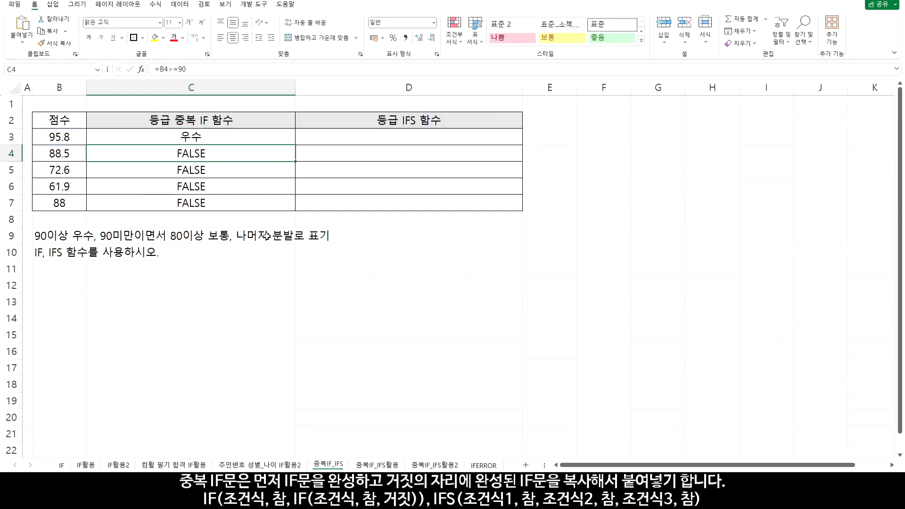
click(286, 141)
drag(296, 144, 289, 206)
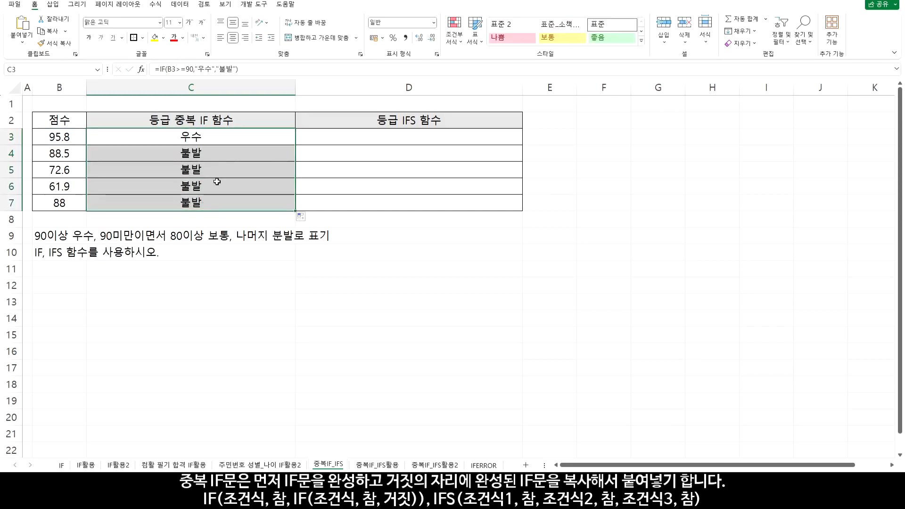
Copy the IF expression in C3 without the equals sign and paste it in place of the "불발" value-if-false argument
double_click(219, 135)
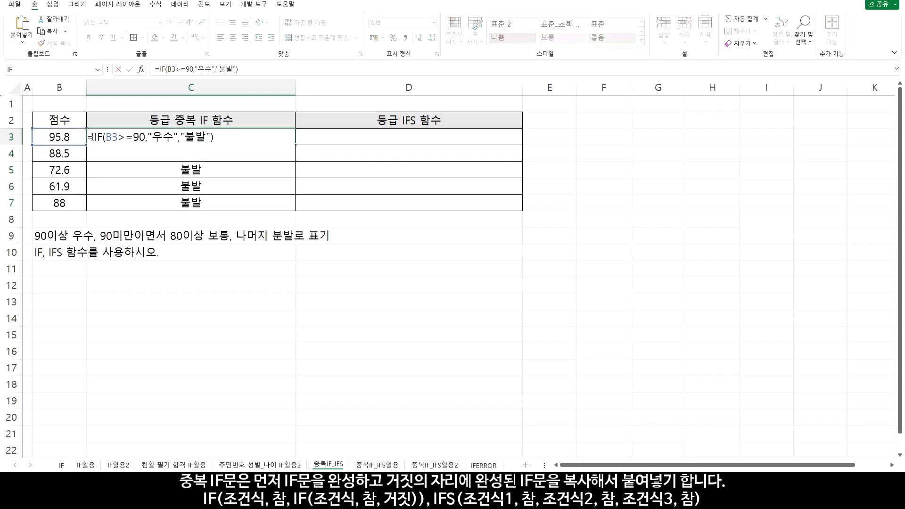
drag(95, 137, 222, 138)
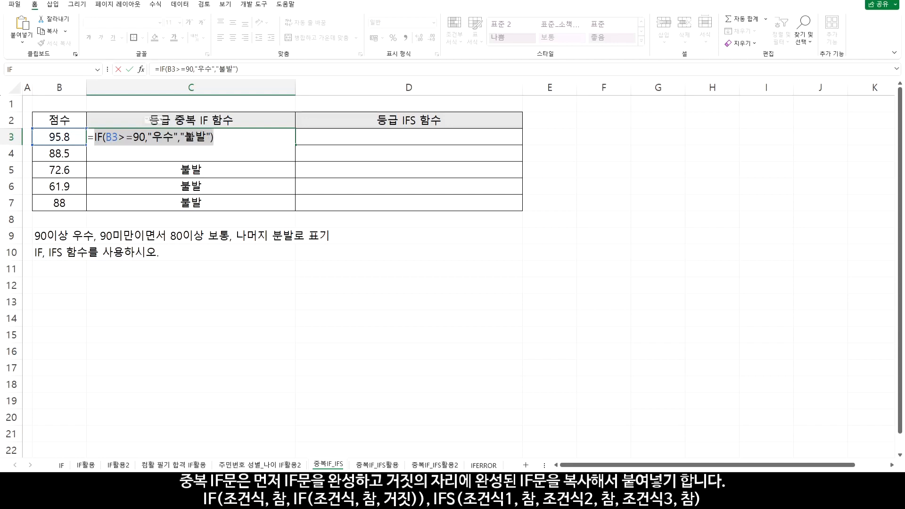
click(195, 137)
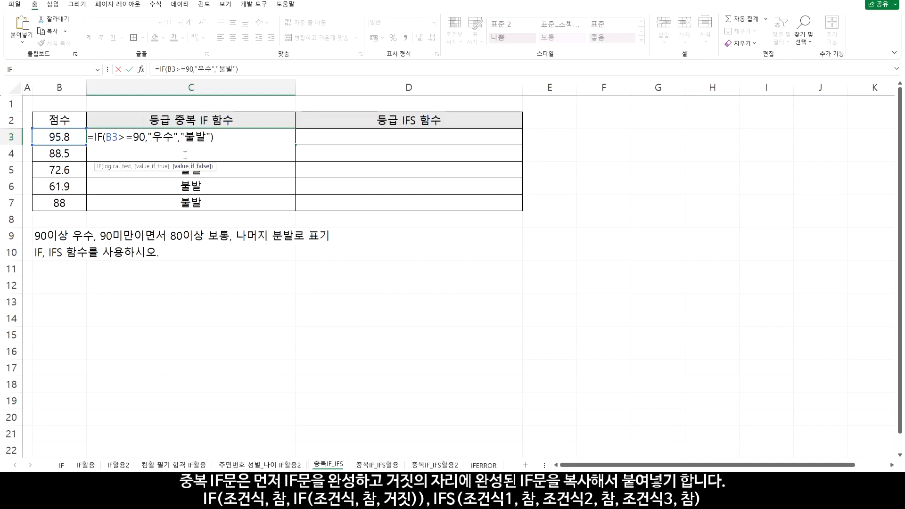
drag(182, 135, 207, 138)
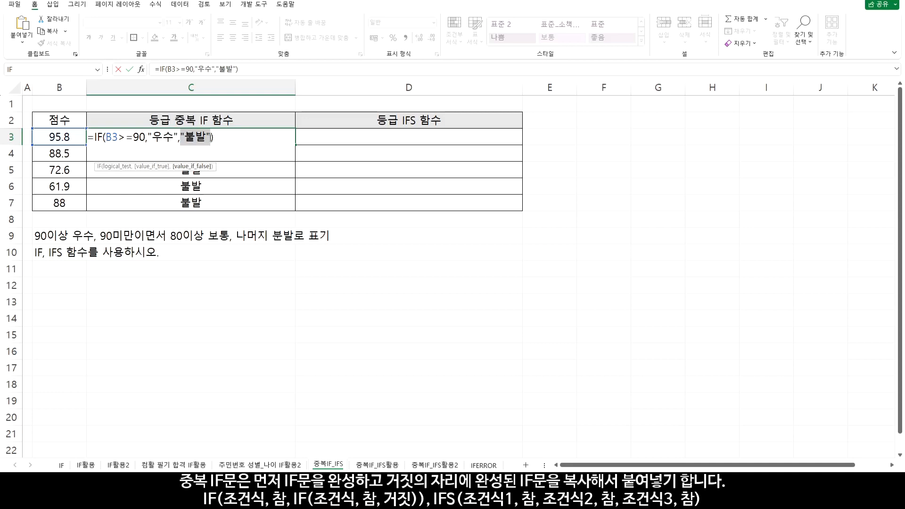
drag(210, 138, 211, 139)
key(Delete)
key(ctrl+z)
key(ctrl+v)
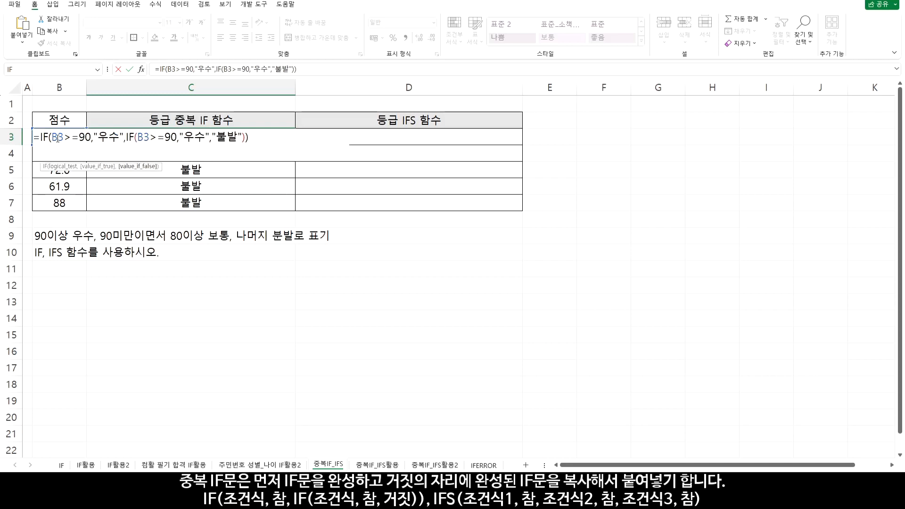
Change the nested IF in C3 to test B3>=80 and return "보통" as its value-if-true
drag(51, 137, 91, 138)
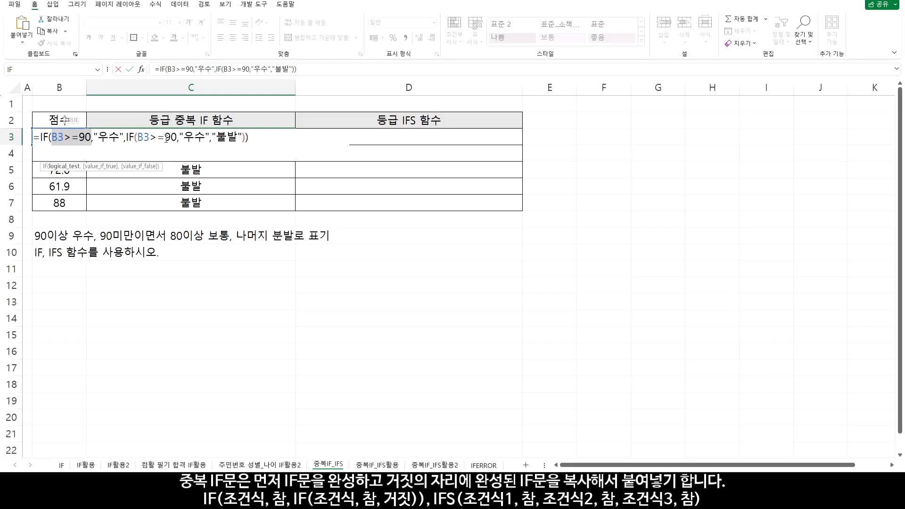
drag(165, 137, 171, 137)
text(8)
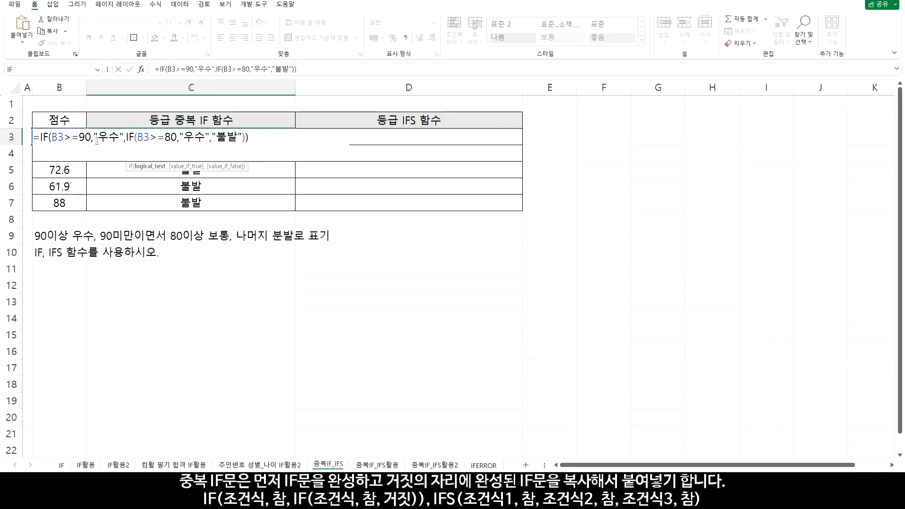
drag(51, 138, 125, 140)
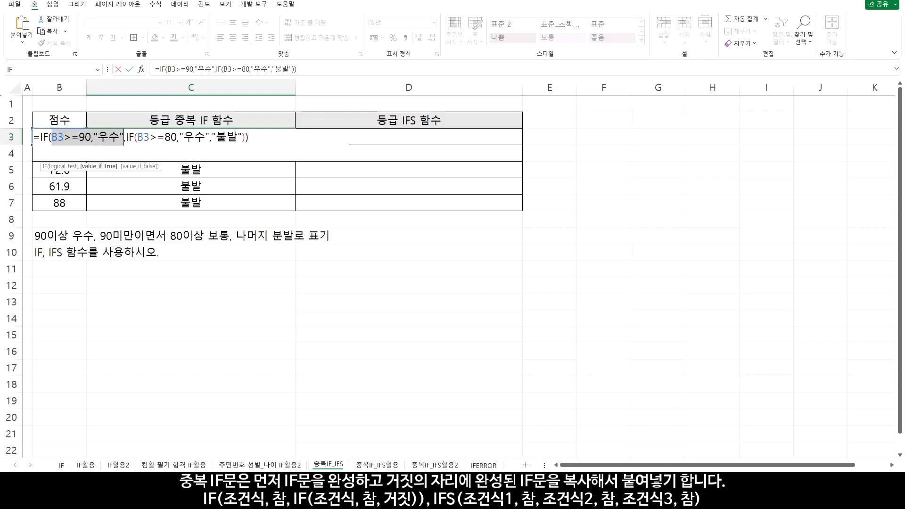
drag(137, 137, 177, 137)
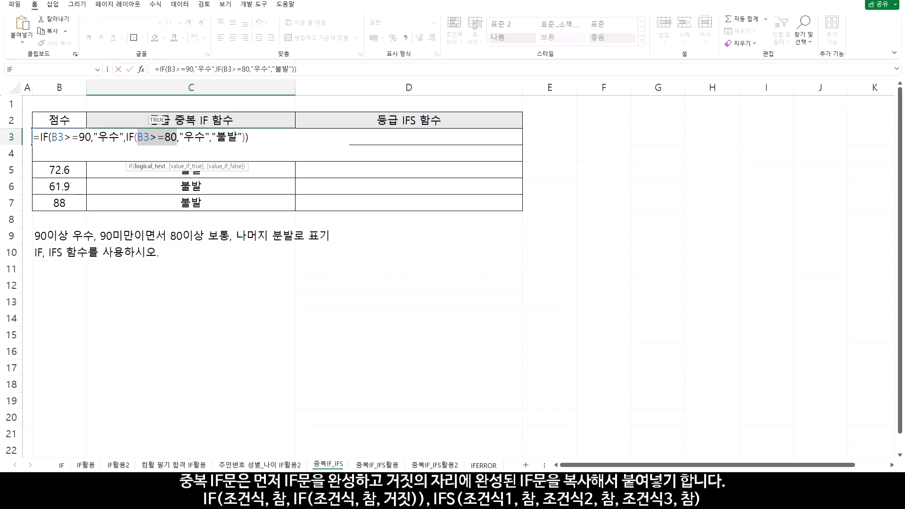
drag(183, 137, 205, 137)
text(보통)
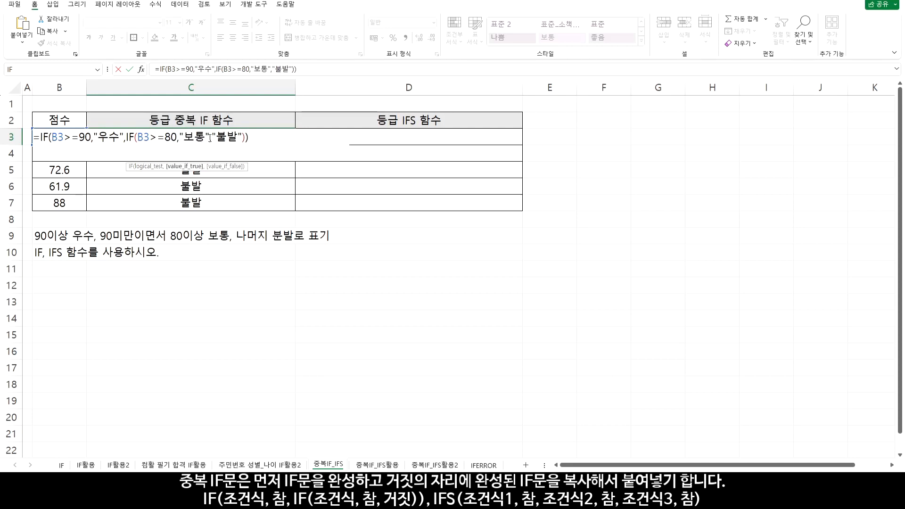
Complete the nested IF formula in C3, copy it down through C7 and check the grades against the scores in column B
click(216, 137)
drag(216, 137, 238, 137)
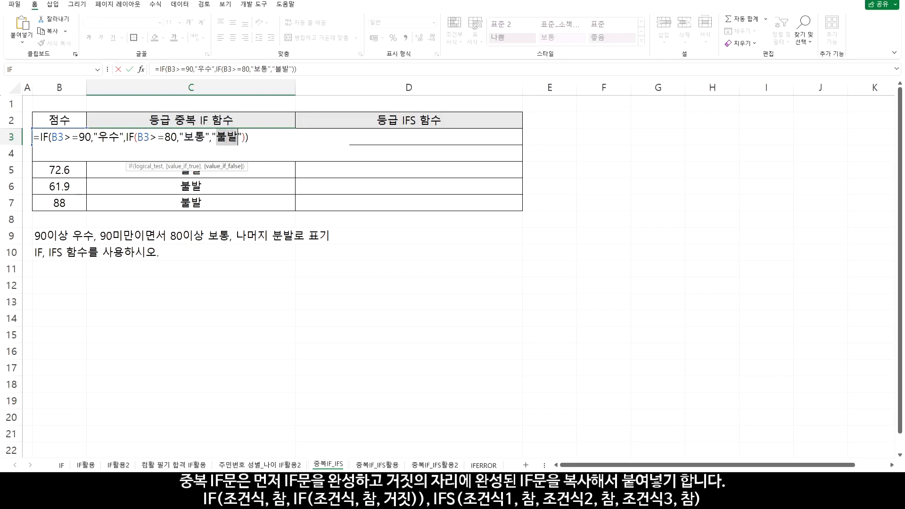
key(Return)
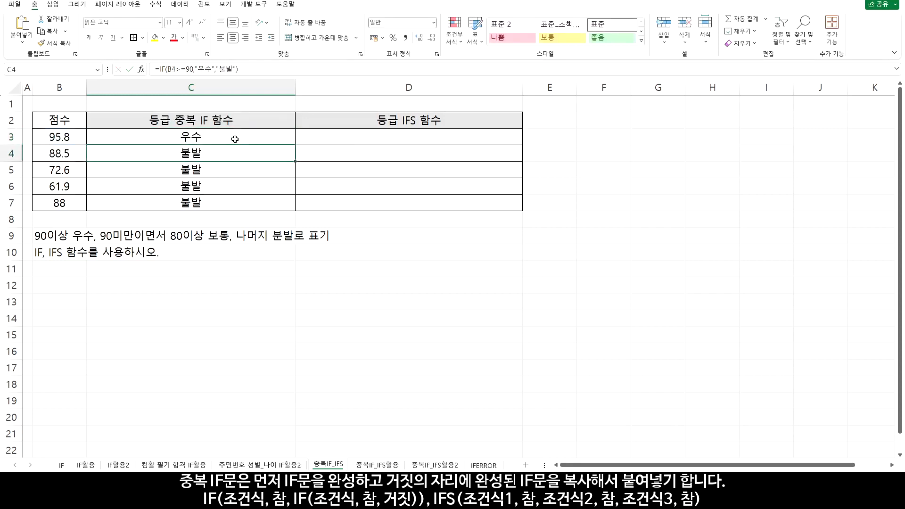
click(235, 139)
drag(295, 145, 283, 206)
drag(71, 137, 135, 138)
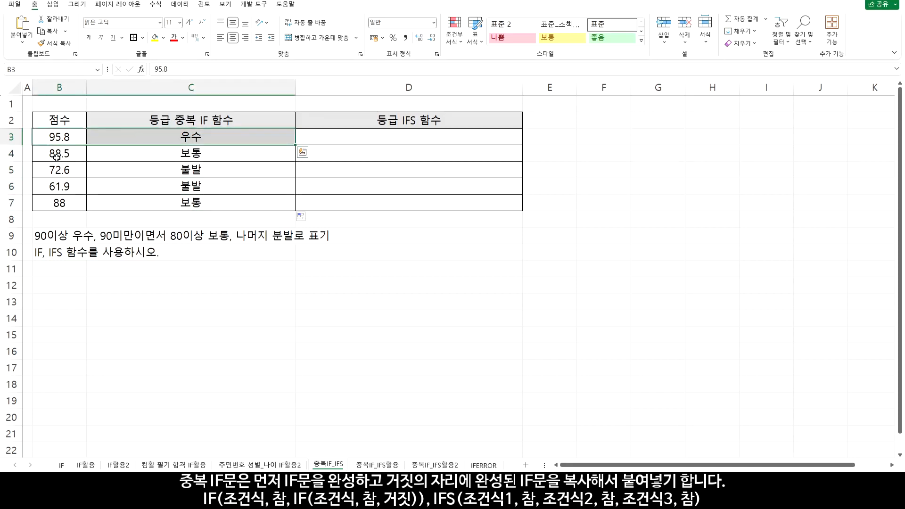
drag(57, 155, 140, 157)
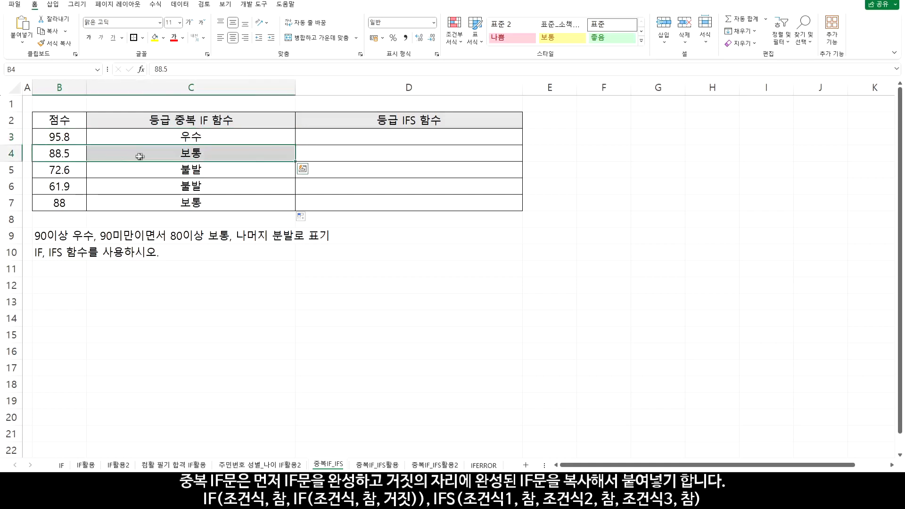
ctrl+drag(66, 204, 131, 201)
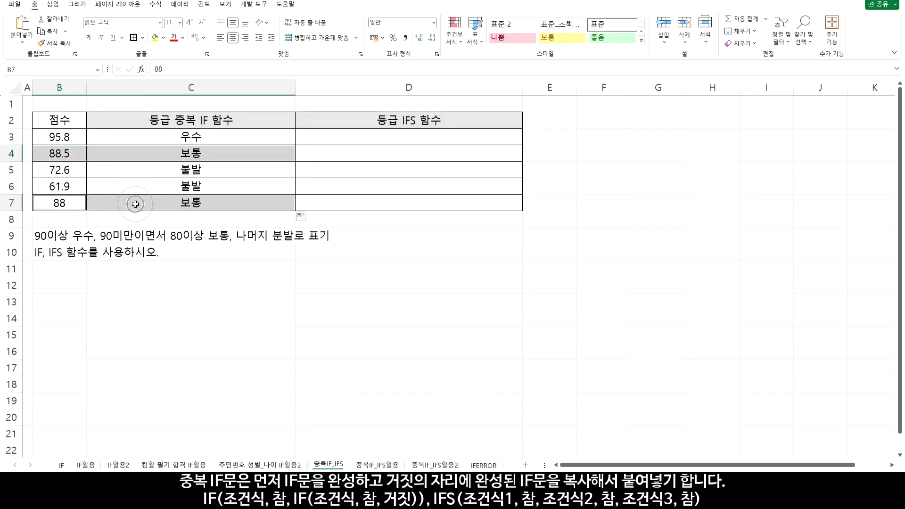
drag(71, 171, 140, 181)
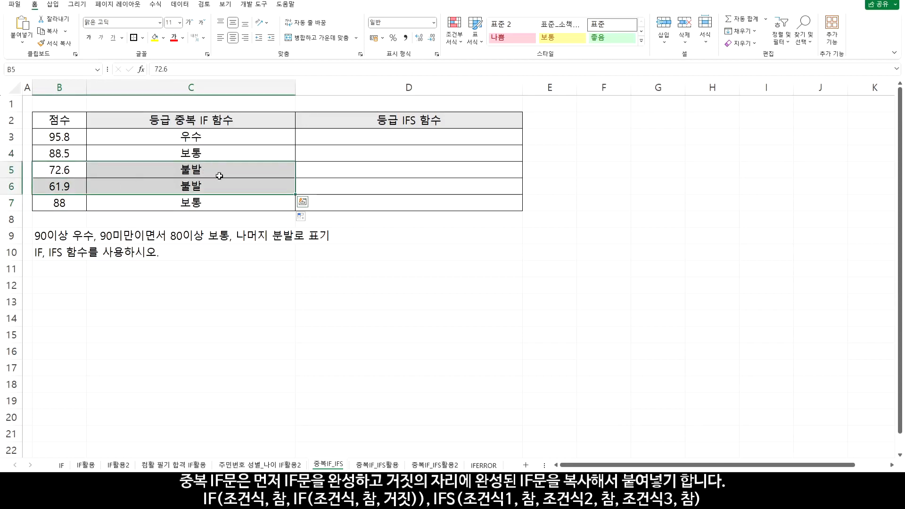
Start an IFS formula in D3 with B3>=90 as the first condition and "우수" as its result
click(365, 139)
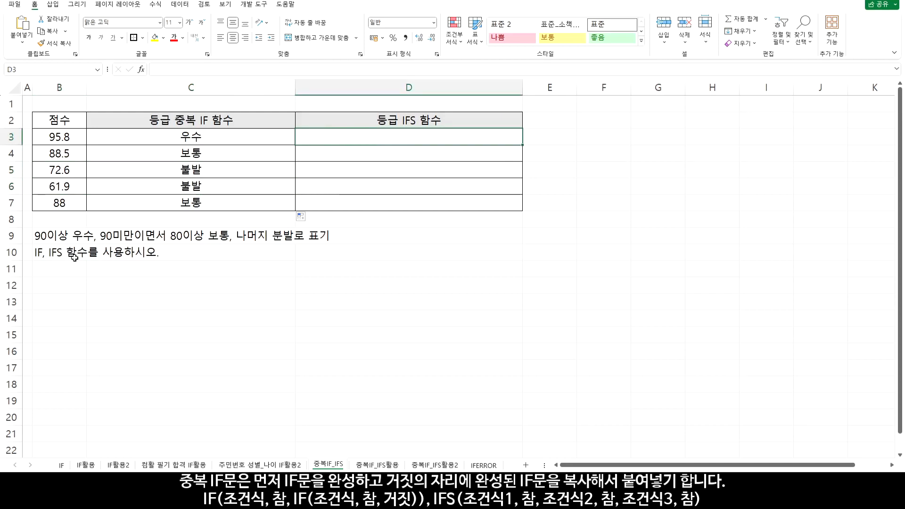
text(=)
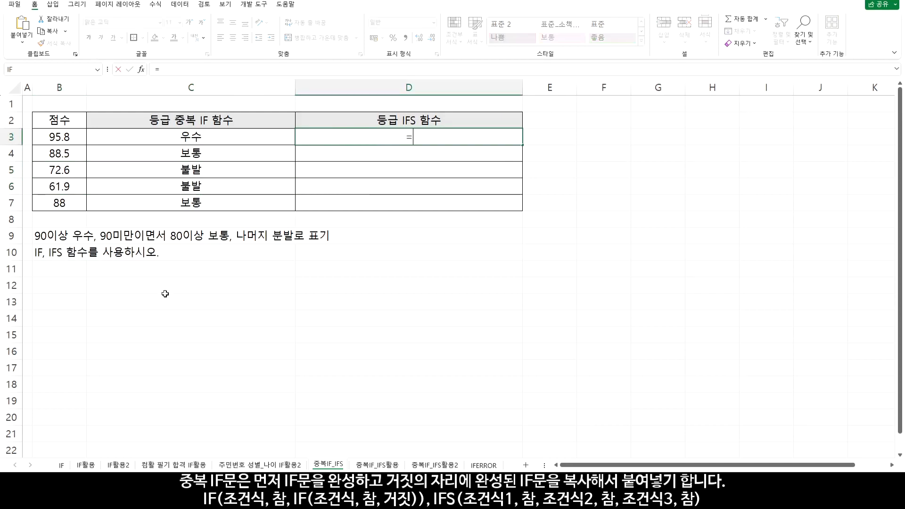
text(ifs()
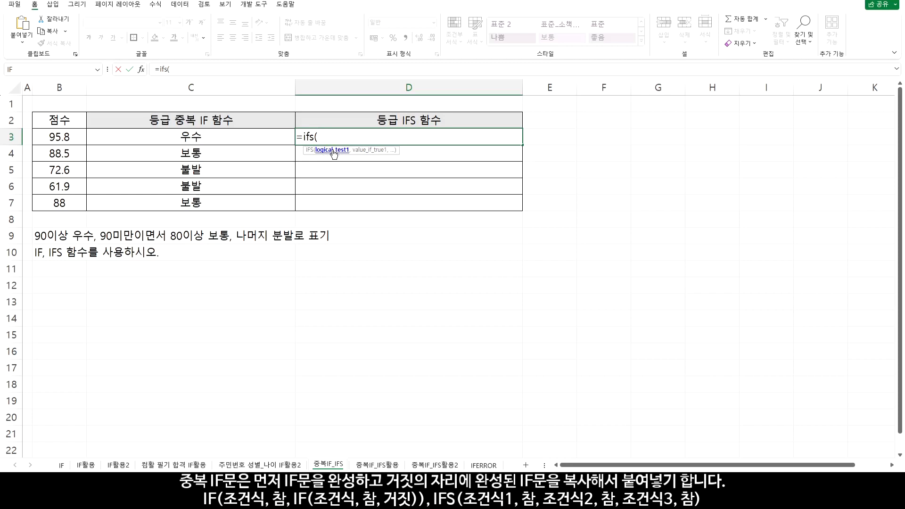
click(67, 137)
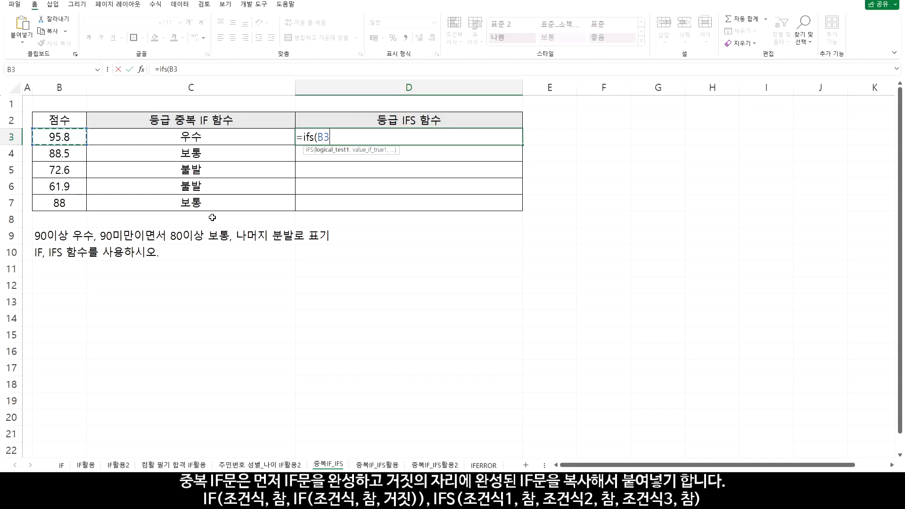
text(>=90)
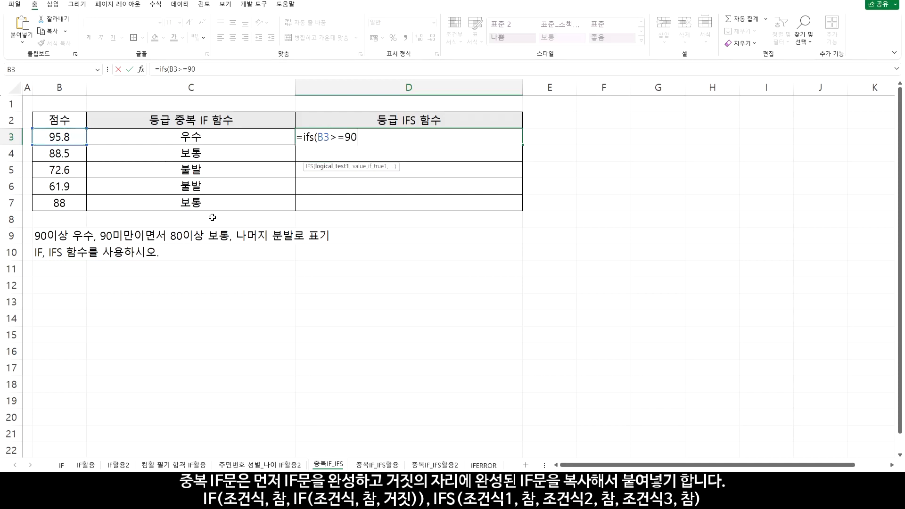
drag(318, 137, 360, 138)
click(361, 137)
text(,)
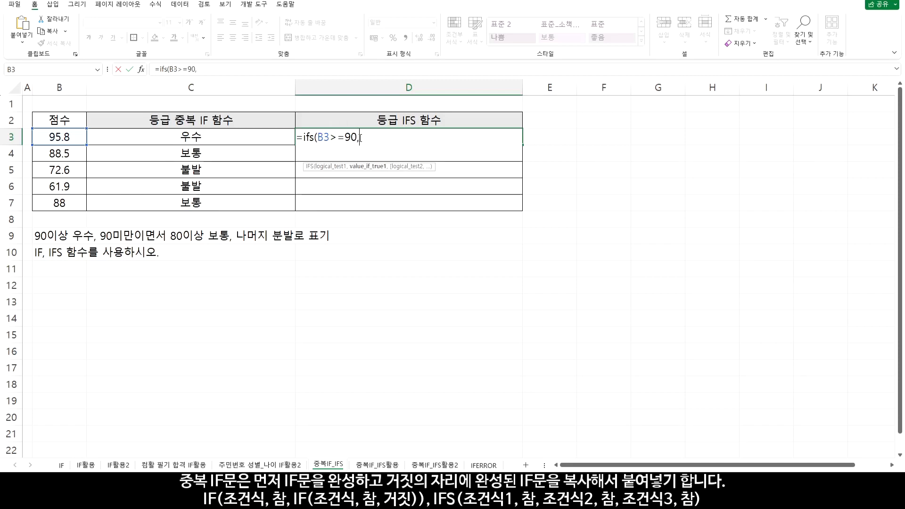
text("우수")
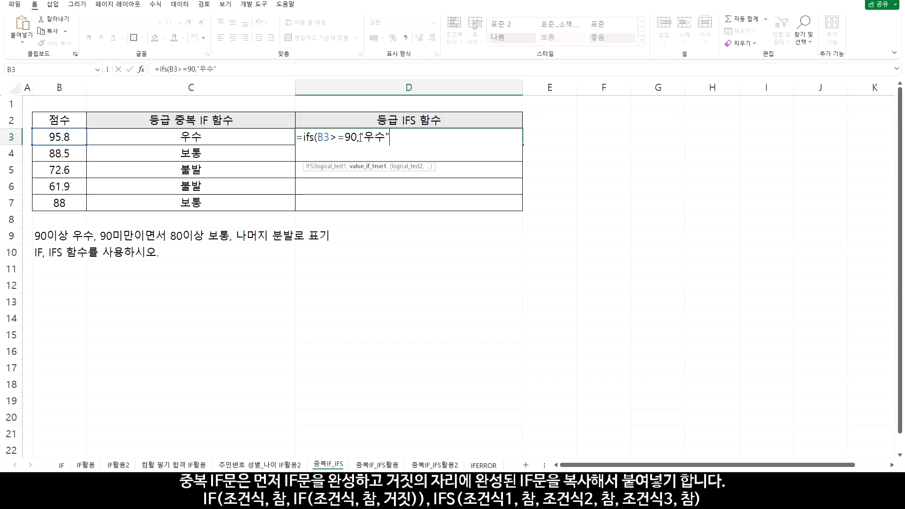
text(,)
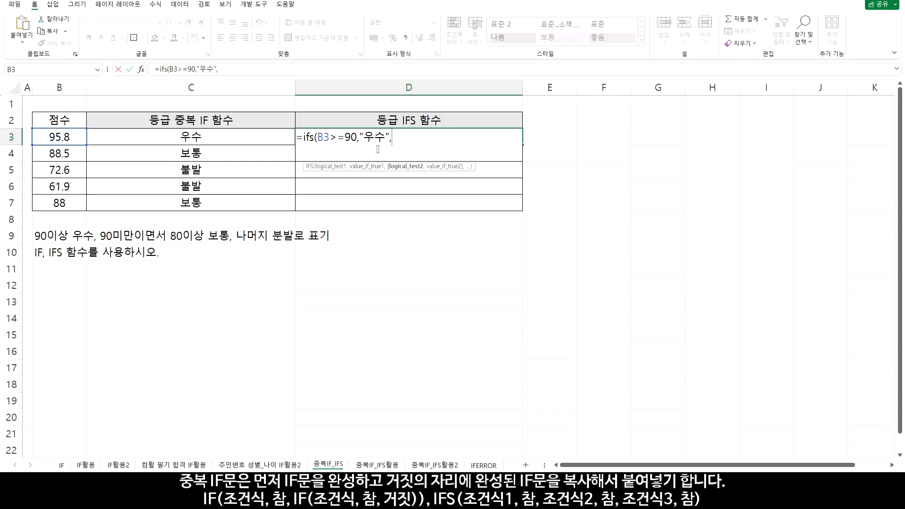
Add B3>=80 as the second condition of the IFS formula in D3 with "보통" as its result
click(67, 138)
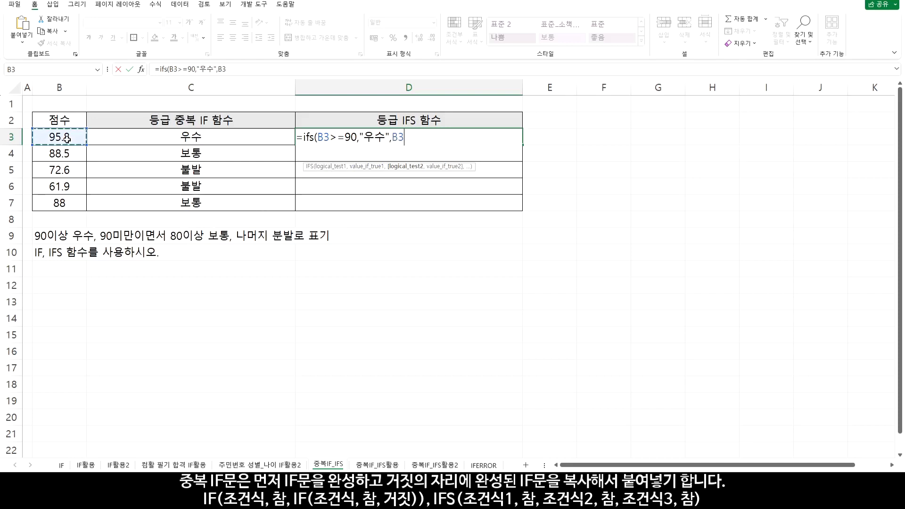
text(>=80,)
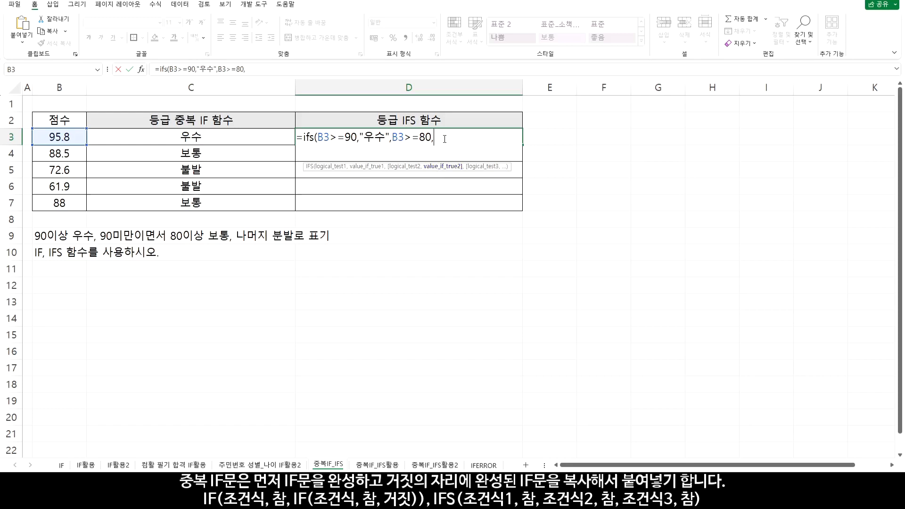
text("보통",)
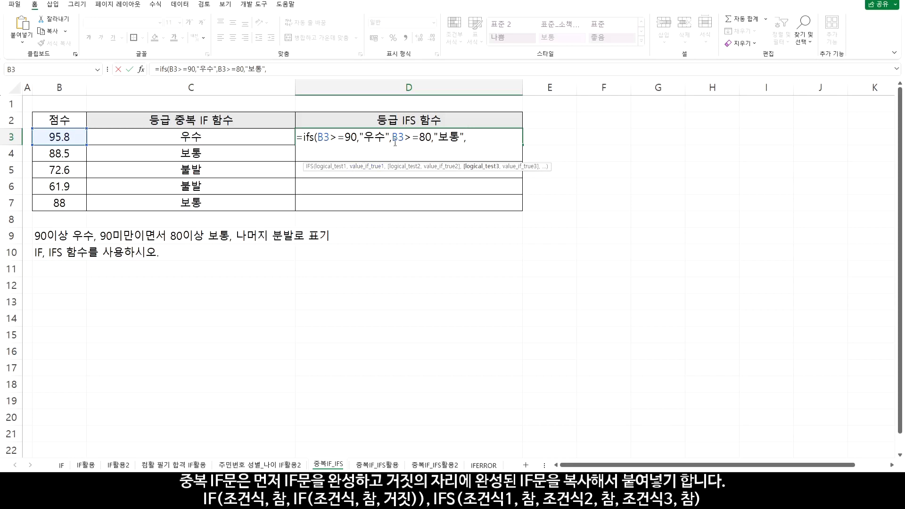
drag(393, 140, 465, 139)
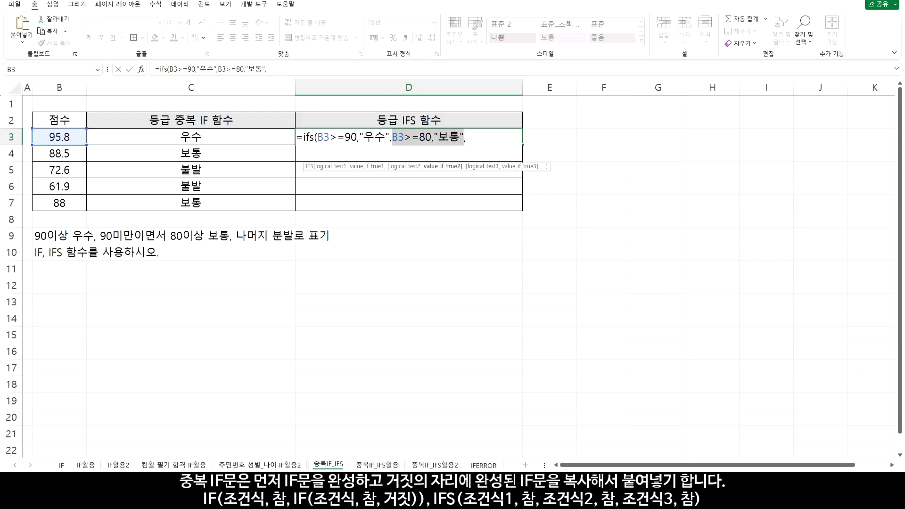
click(474, 139)
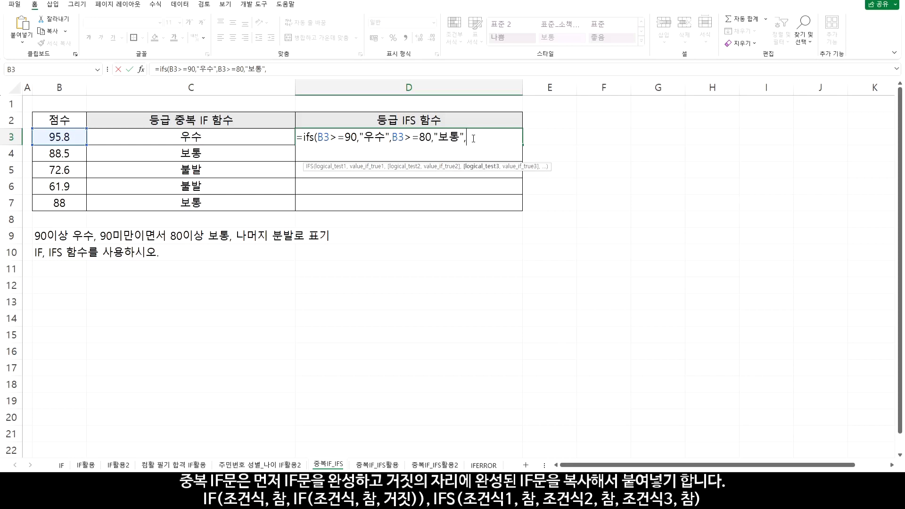
Complete the IFS formula in D3 with catch-all condition 1 returning "분발", and copy it down through D7
text(1,)
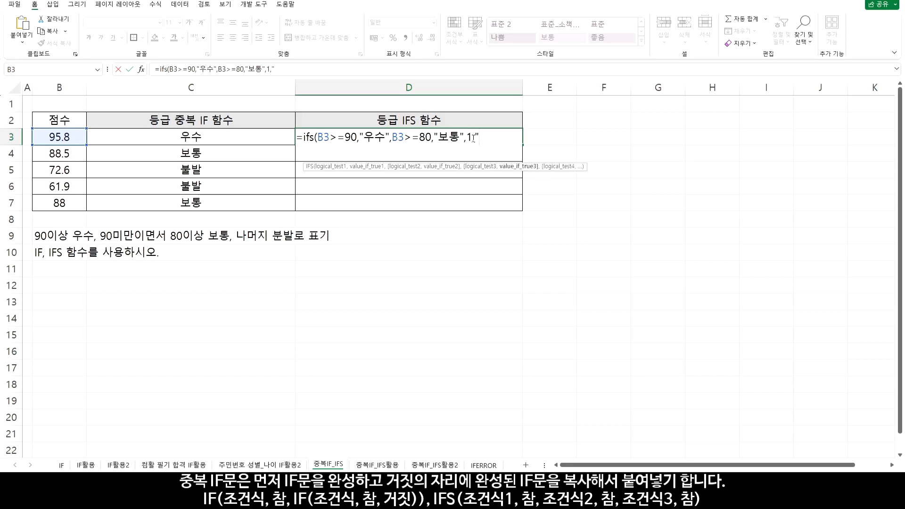
text("분발"))
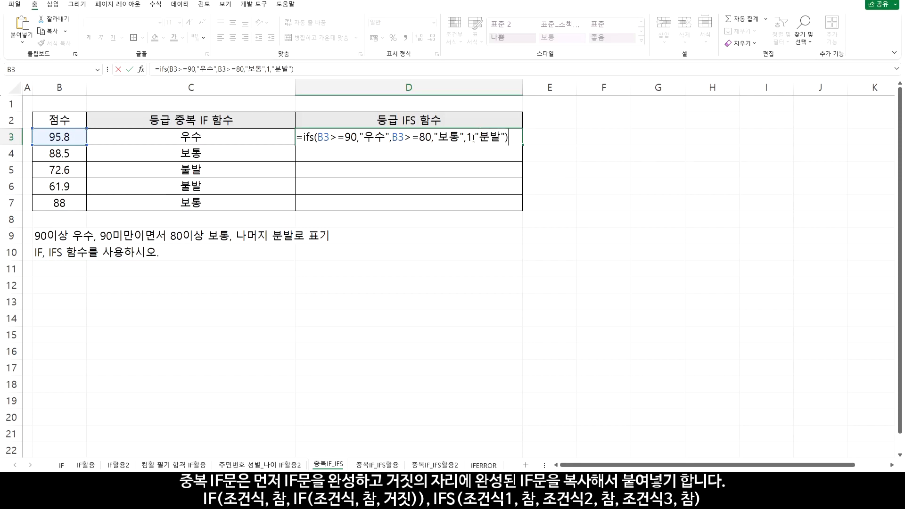
key(Return)
click(472, 138)
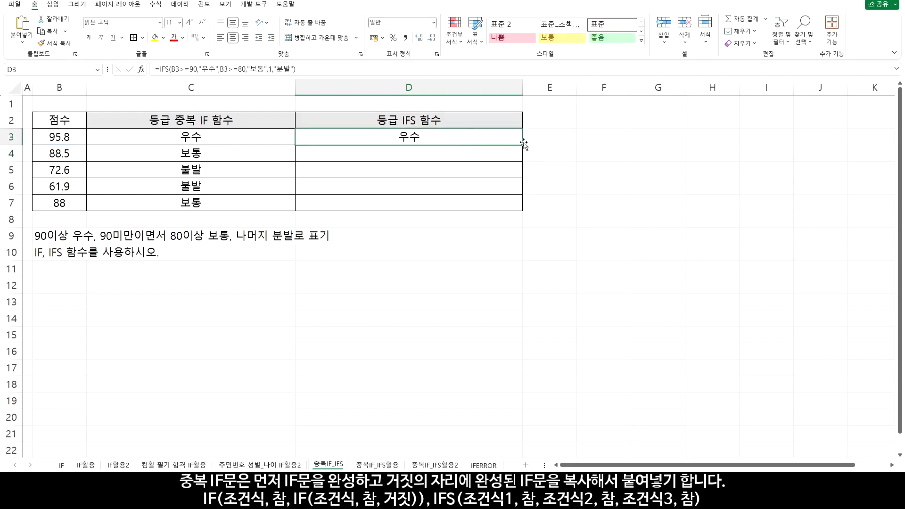
drag(522, 144, 522, 210)
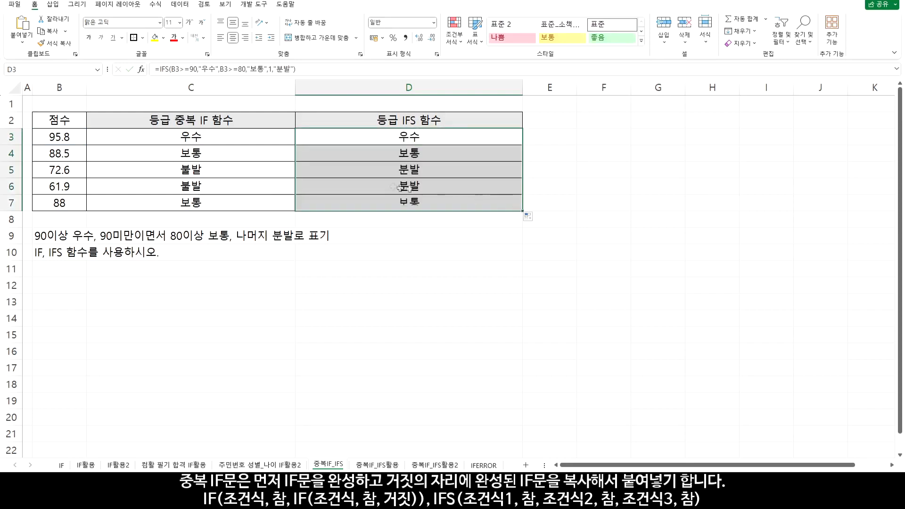
drag(226, 171, 390, 178)
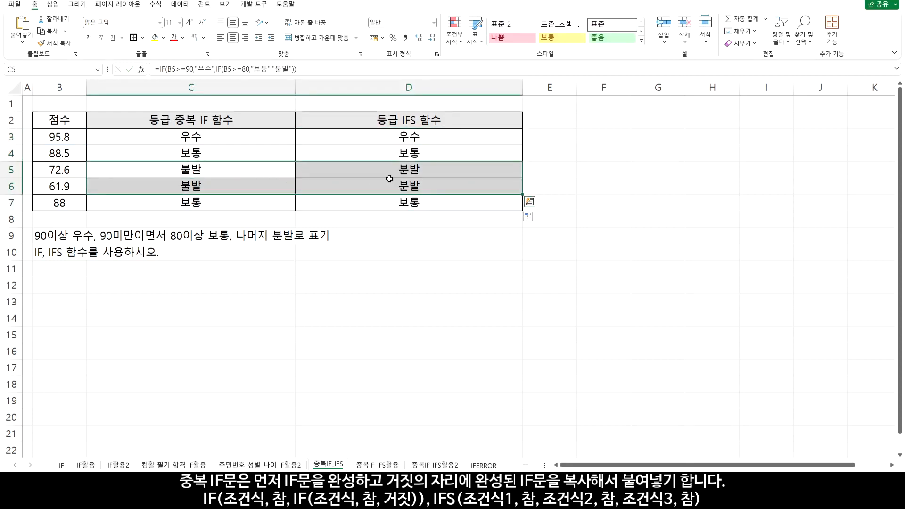
Replace the catch-all condition 1 in the D3 IFS formula with TRUE and copy it down through D7
double_click(420, 138)
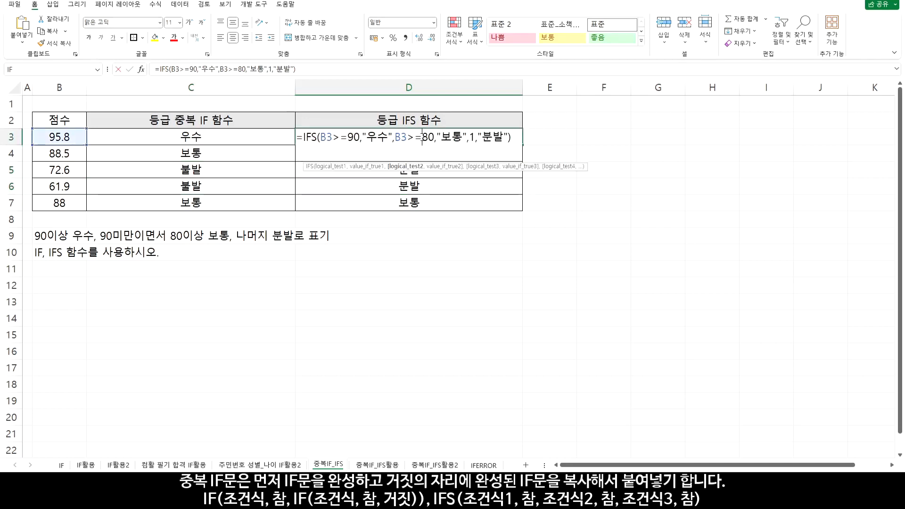
double_click(472, 138)
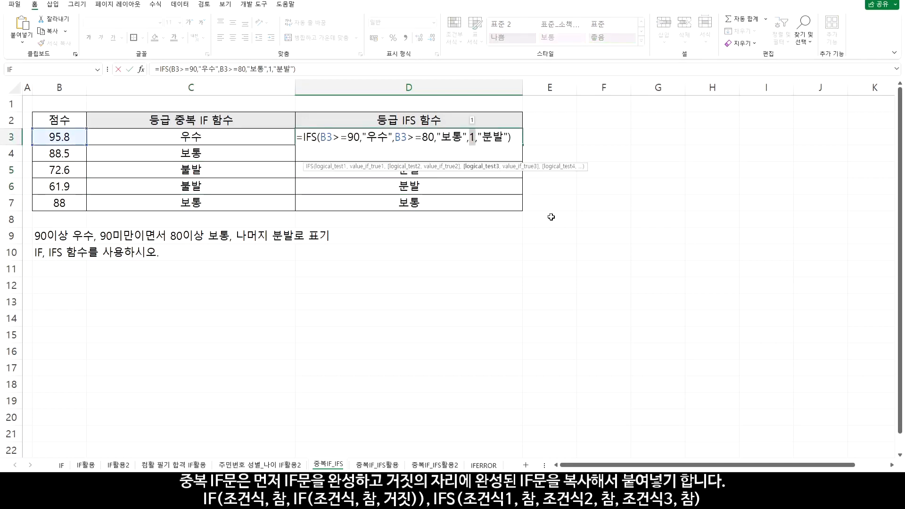
text(TRU)
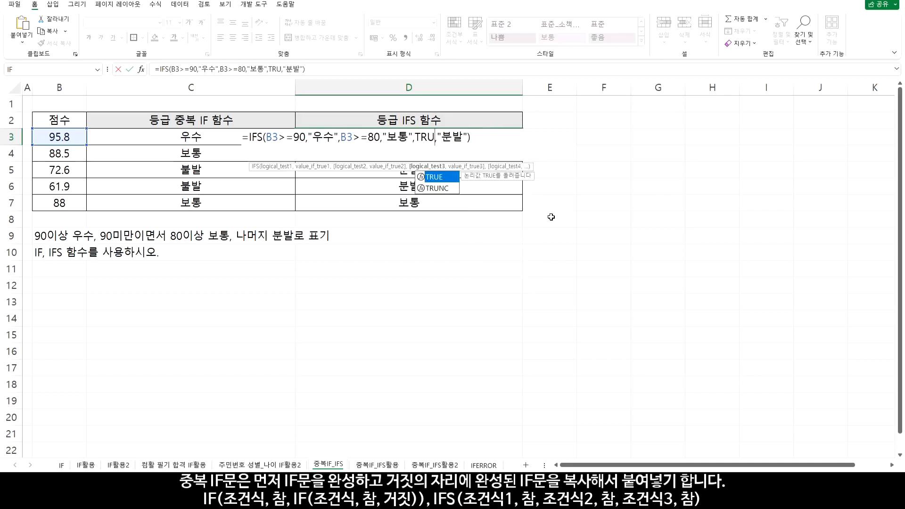
double_click(435, 176)
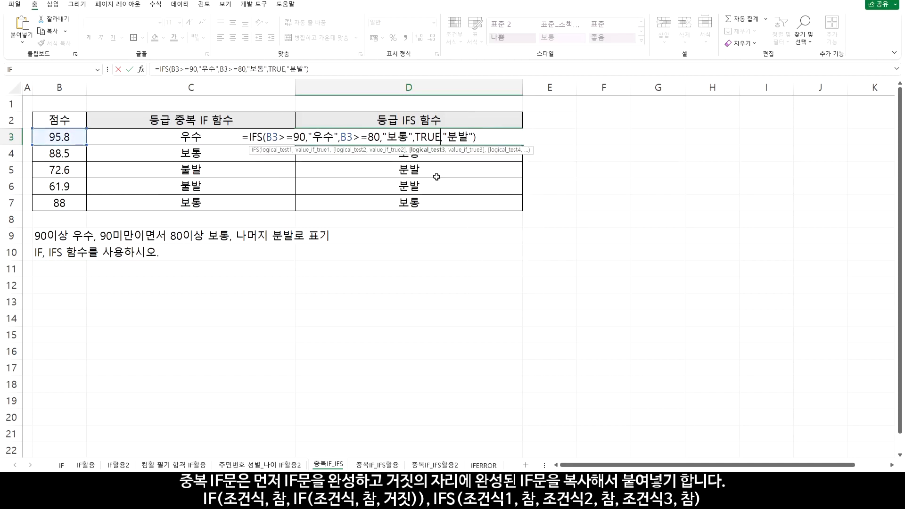
key(Return)
click(467, 138)
drag(523, 145, 523, 210)
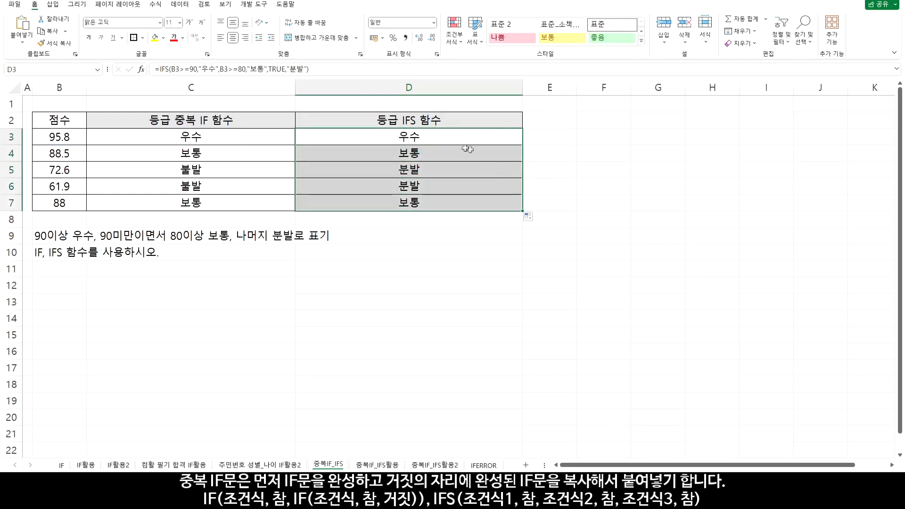
Replace the third condition of the D3 IFS formula with B3<80, copy it down through D7 and review that condition
double_click(426, 138)
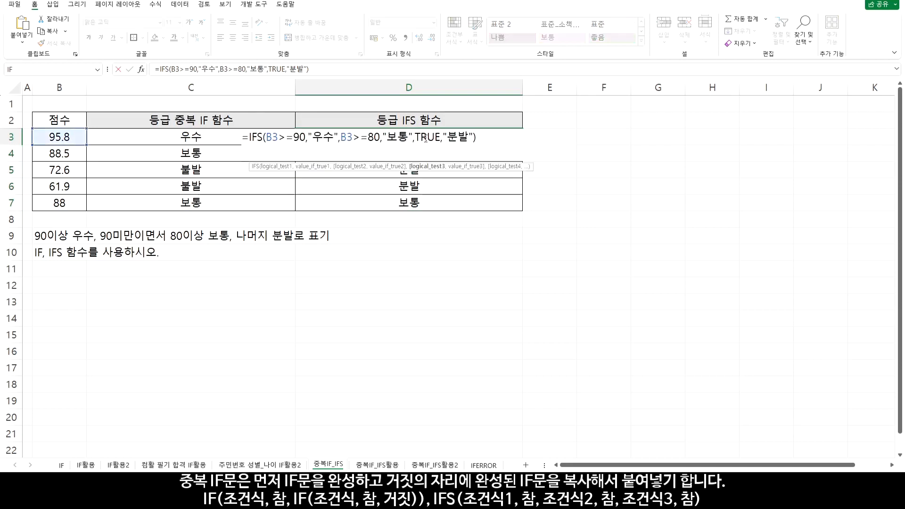
drag(415, 137, 440, 138)
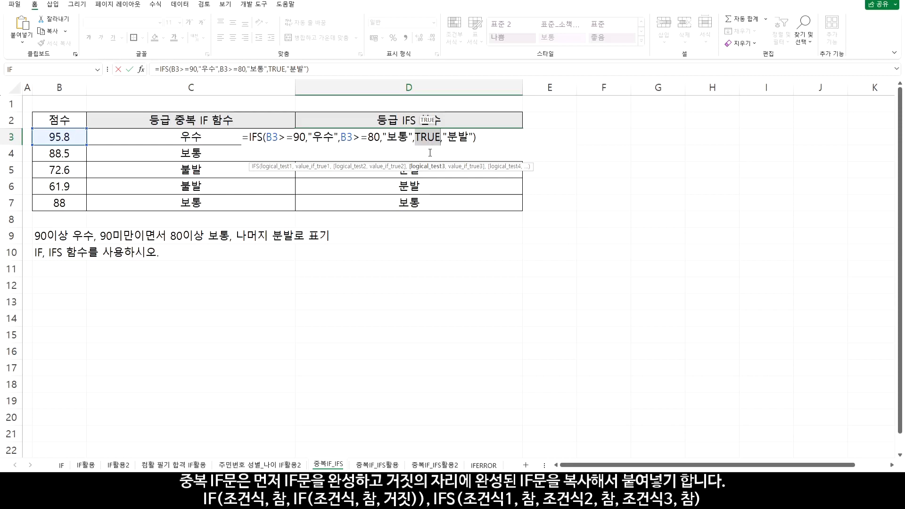
click(60, 137)
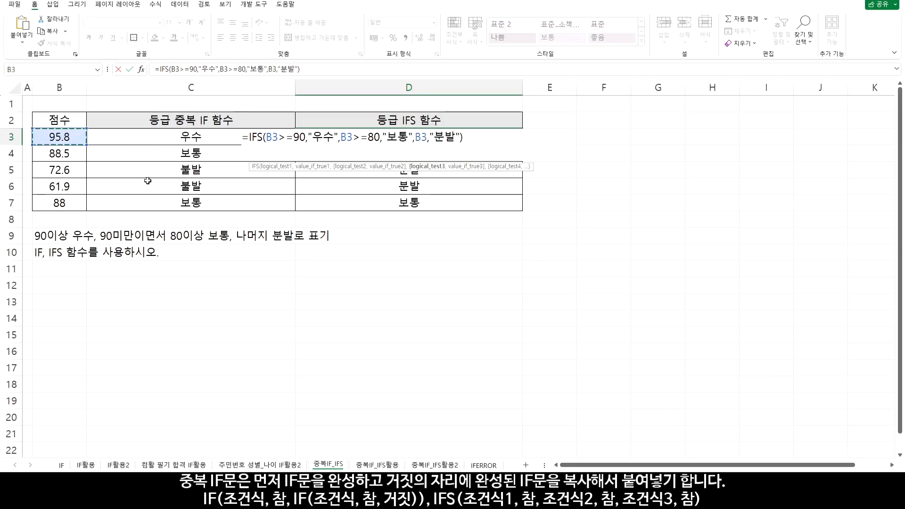
text(<80)
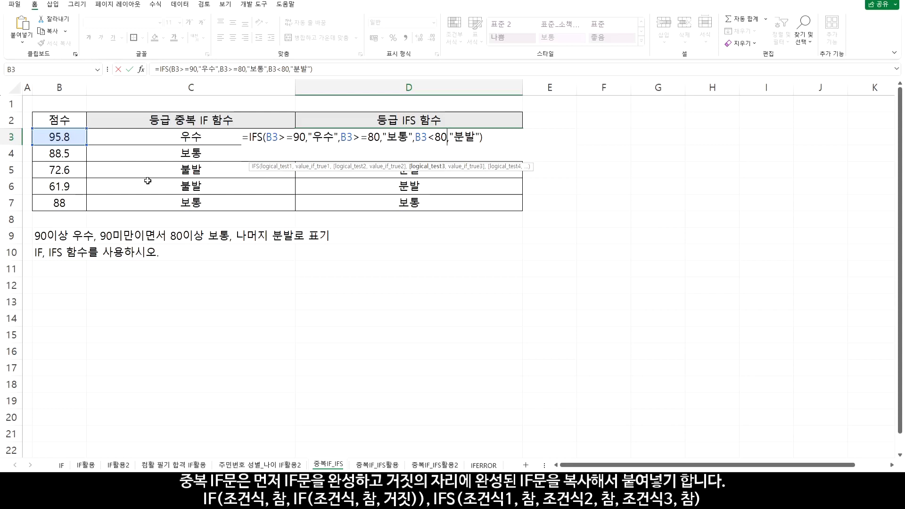
key(Return)
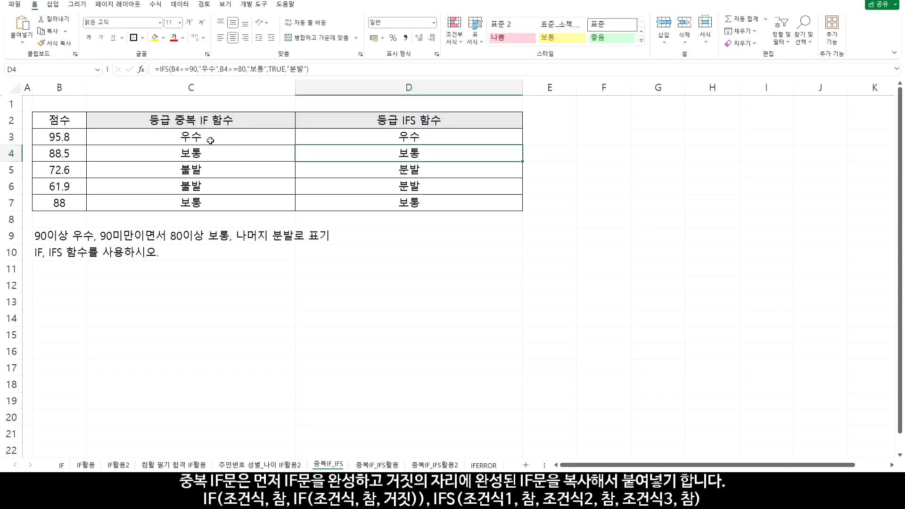
click(493, 137)
drag(522, 146, 512, 204)
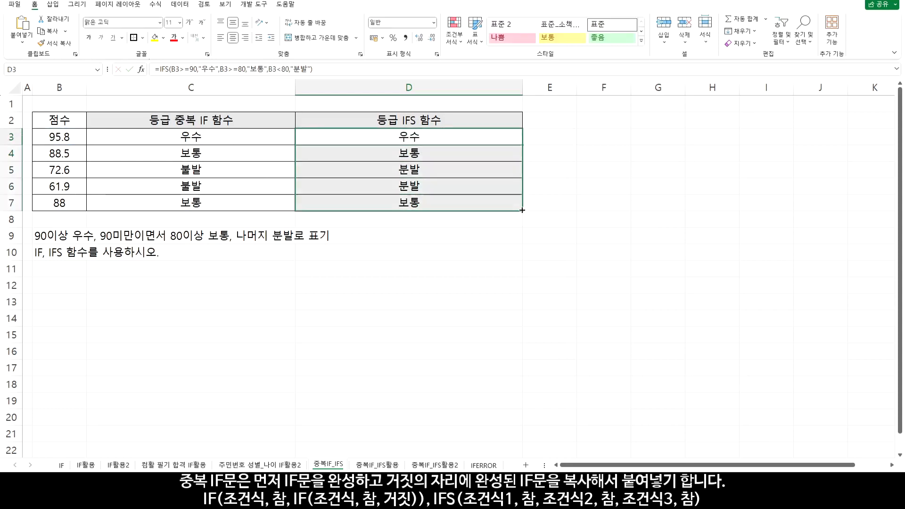
double_click(471, 142)
drag(415, 137, 444, 141)
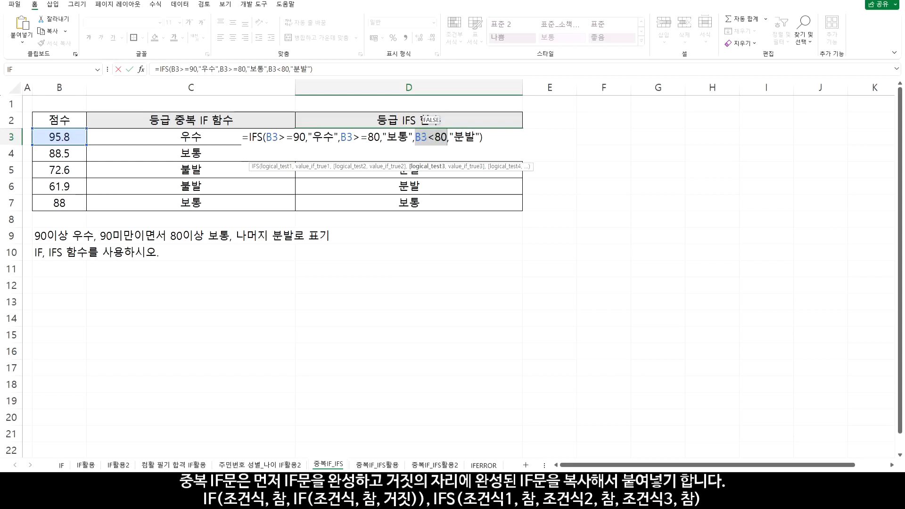
key(Escape)
On the 중복IF_IFS활용 sheet, enter the judgement formula =C3-(B3-110) in D3
click(377, 465)
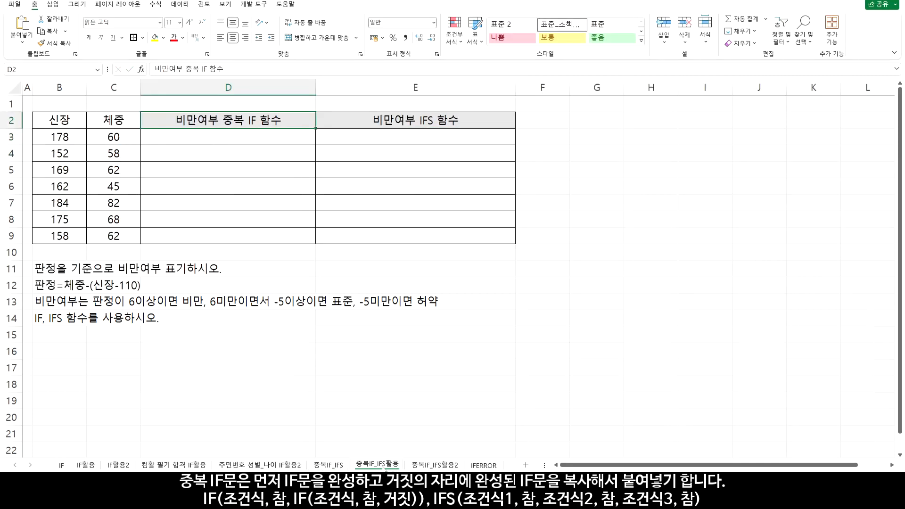
click(221, 142)
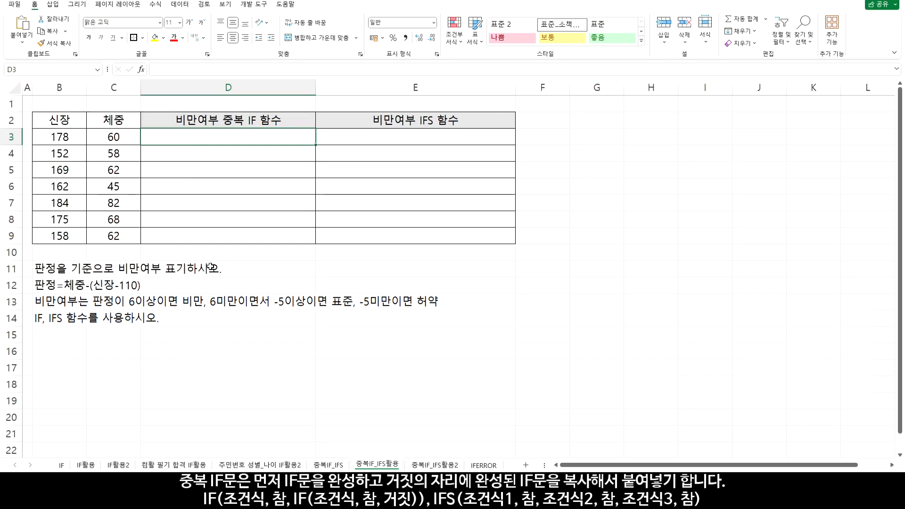
text(=)
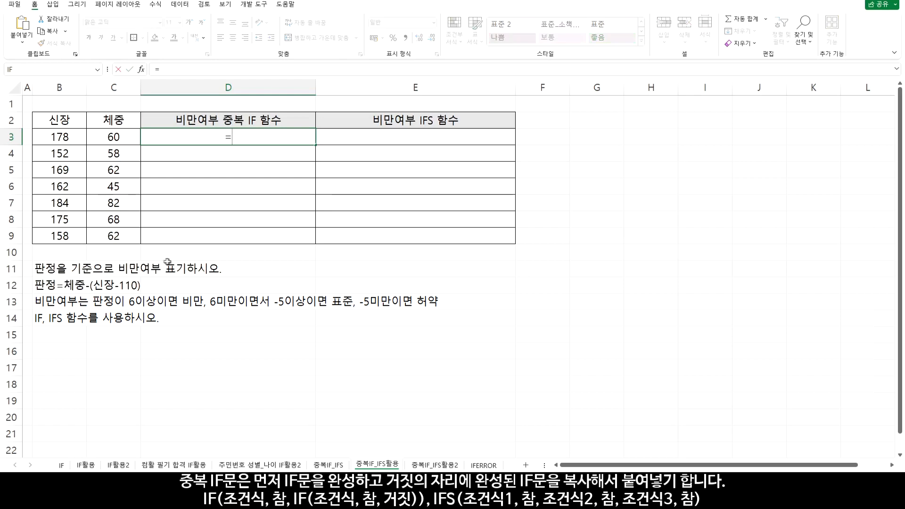
click(124, 136)
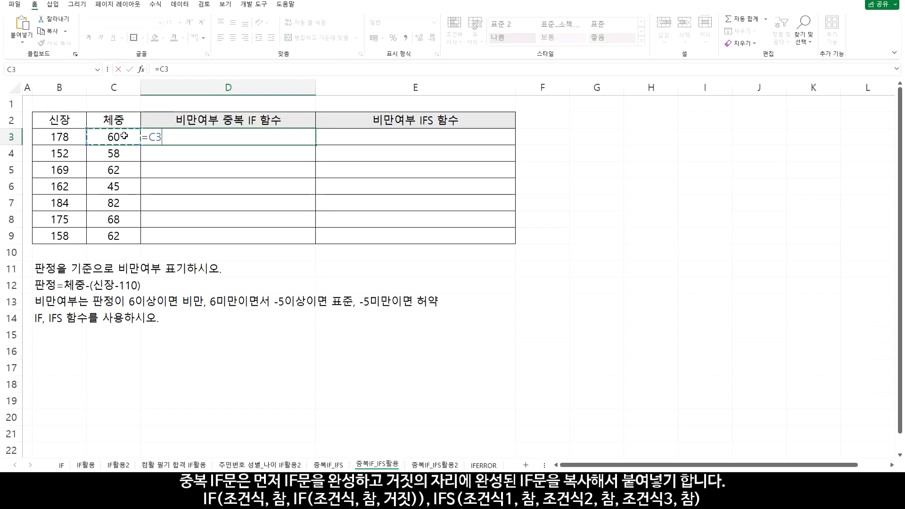
text(-)
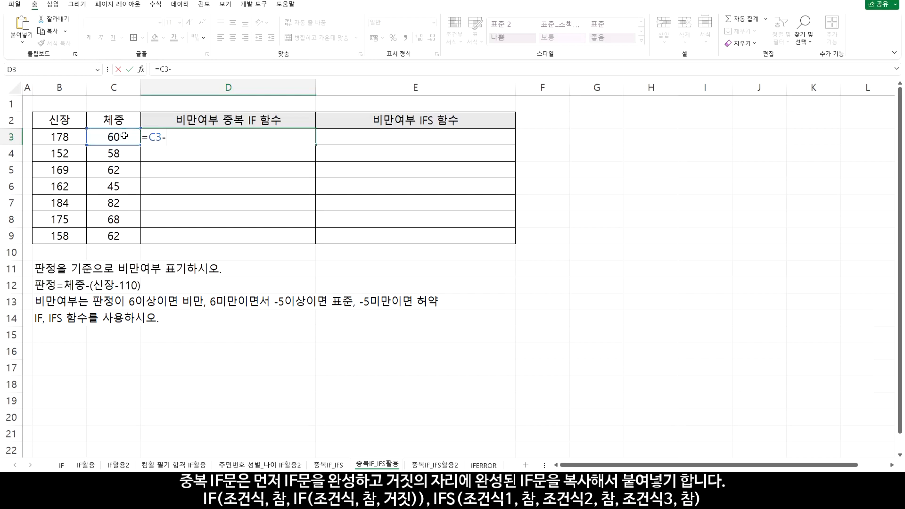
text(()
click(71, 136)
text(-110)
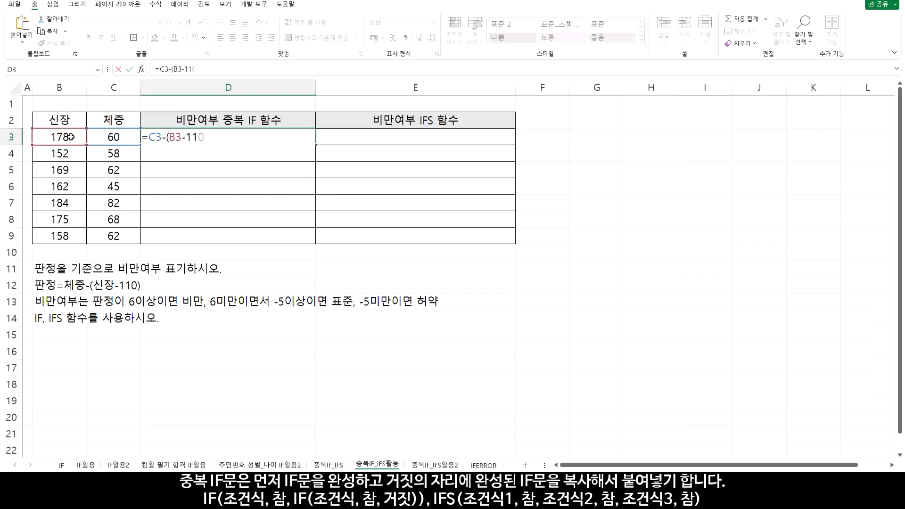
text())
key(Return)
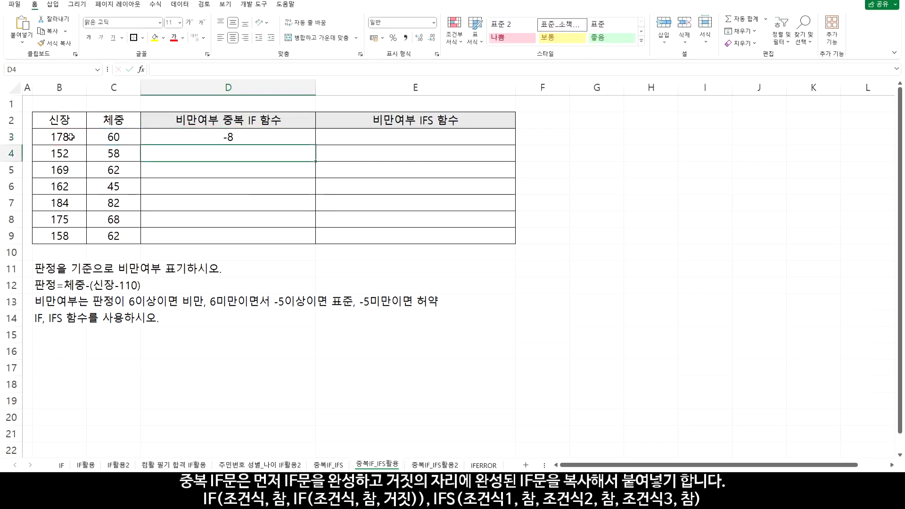
Extend the D3 formula with the comparison >=6, copy it down through D9 and check rows 7 and 9
click(216, 127)
click(231, 134)
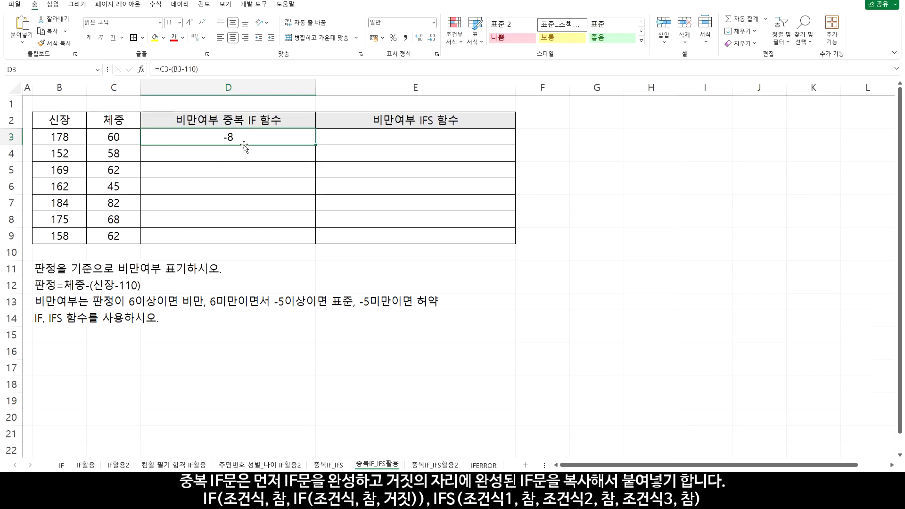
key(F2)
text(>=6)
key(ctrl+Return)
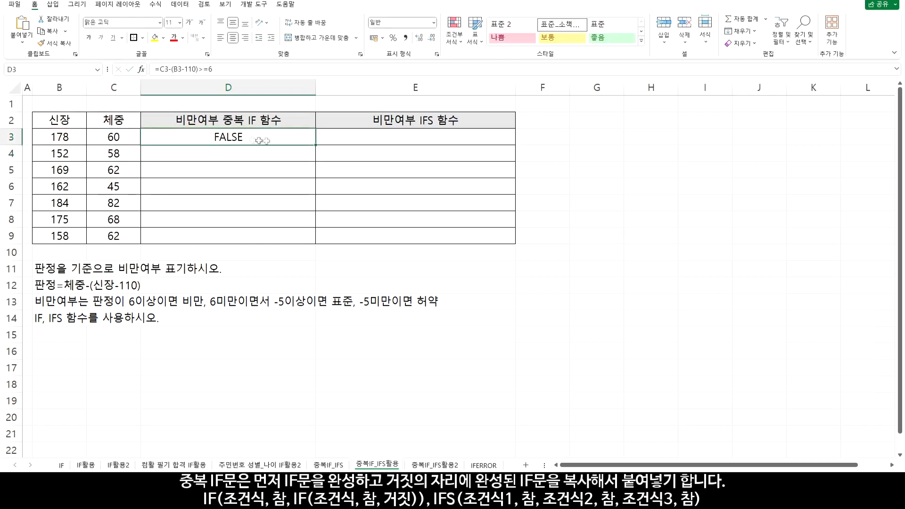
drag(315, 145, 308, 237)
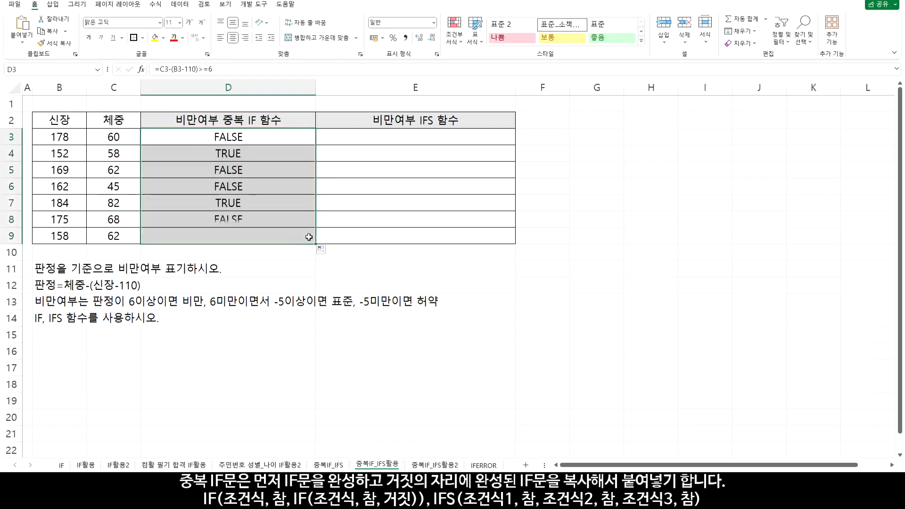
drag(289, 202, 74, 203)
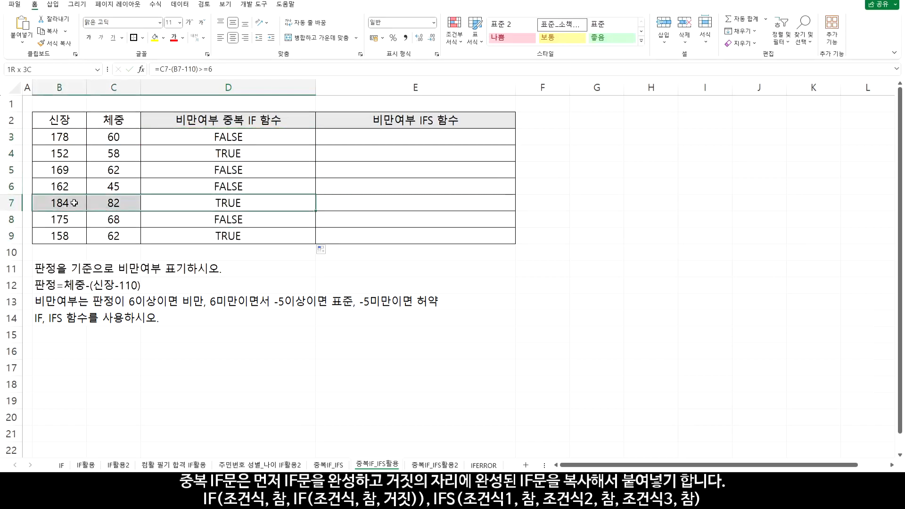
drag(189, 234, 76, 238)
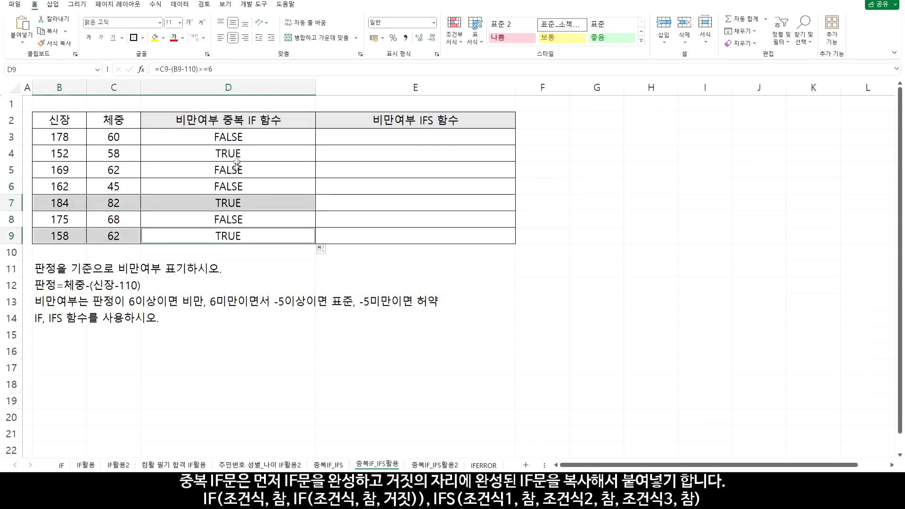
Wrap the D3 comparison in an IF function: =IF(C3-(B3-110)>=6,"비만","허약")
double_click(229, 138)
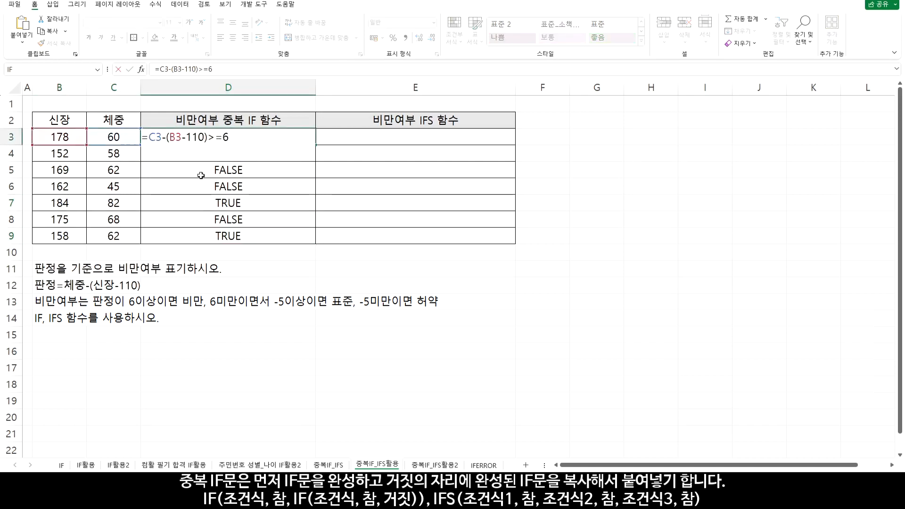
text(IF()
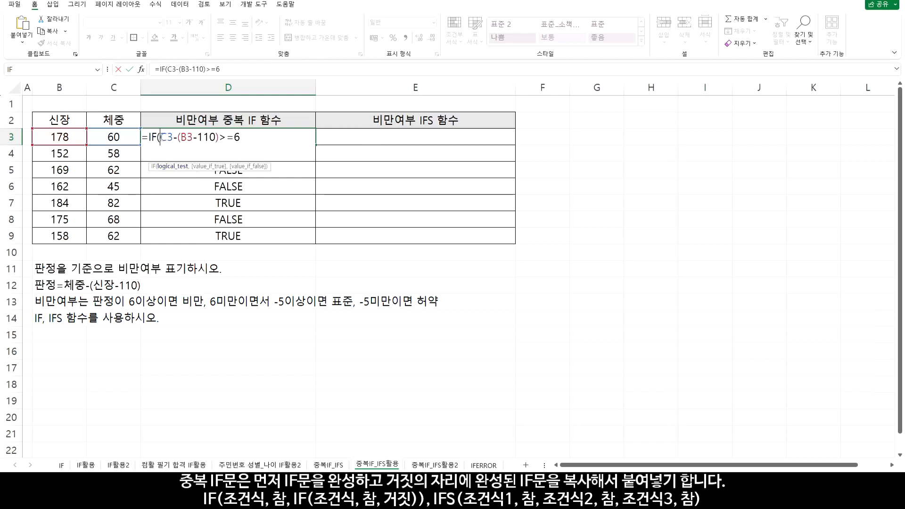
drag(161, 137, 242, 141)
click(245, 141)
text(,)
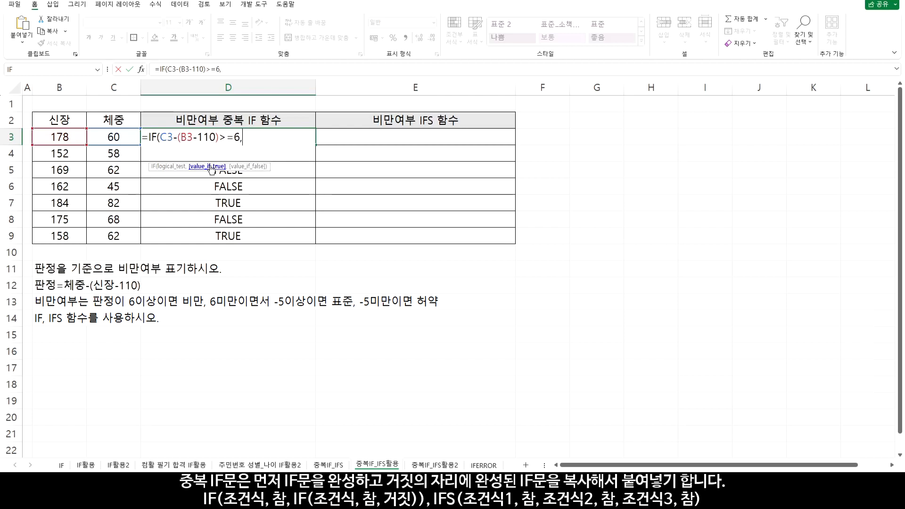
text("비만)
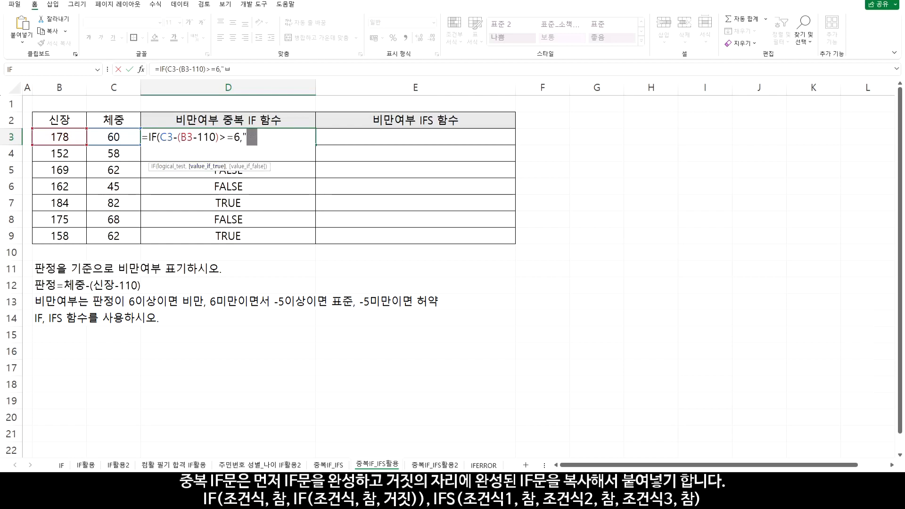
text(",)
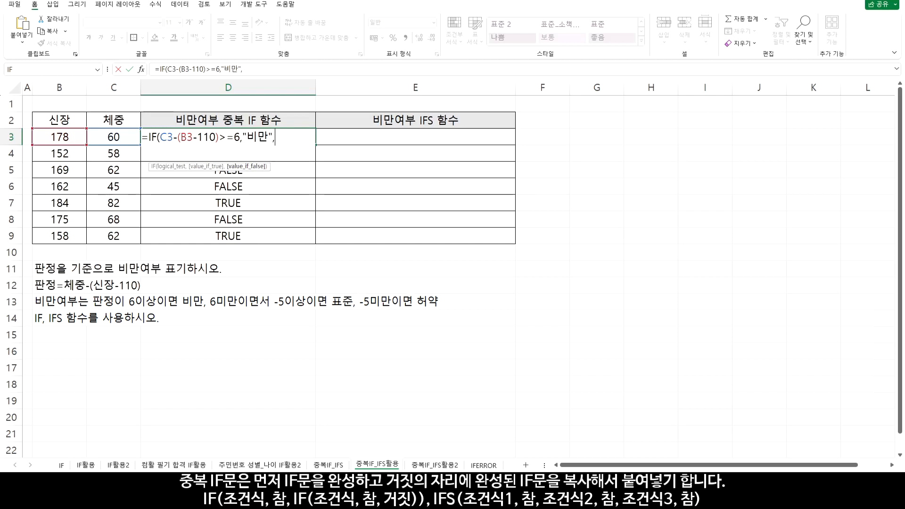
text(허약"))
key(ctrl+Return)
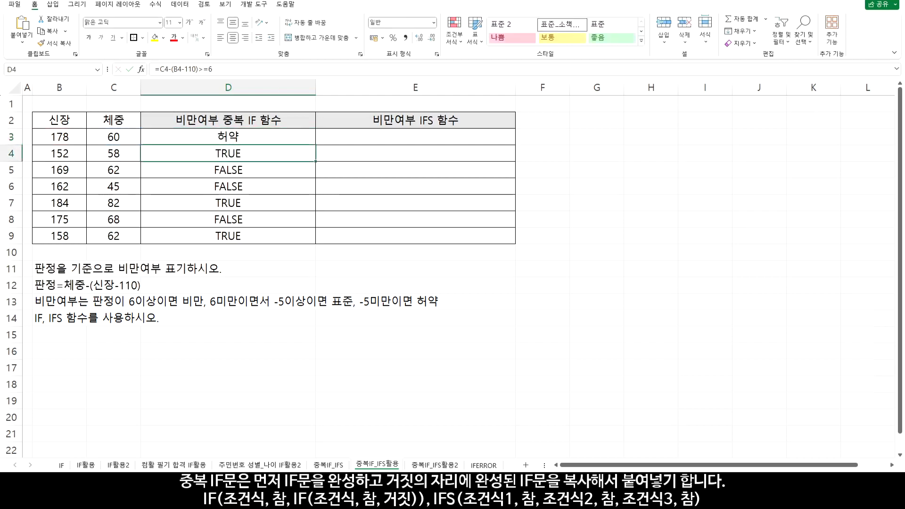
Copy the D3 IF formula down through D9 and check rows 4 and 5
drag(315, 145, 307, 238)
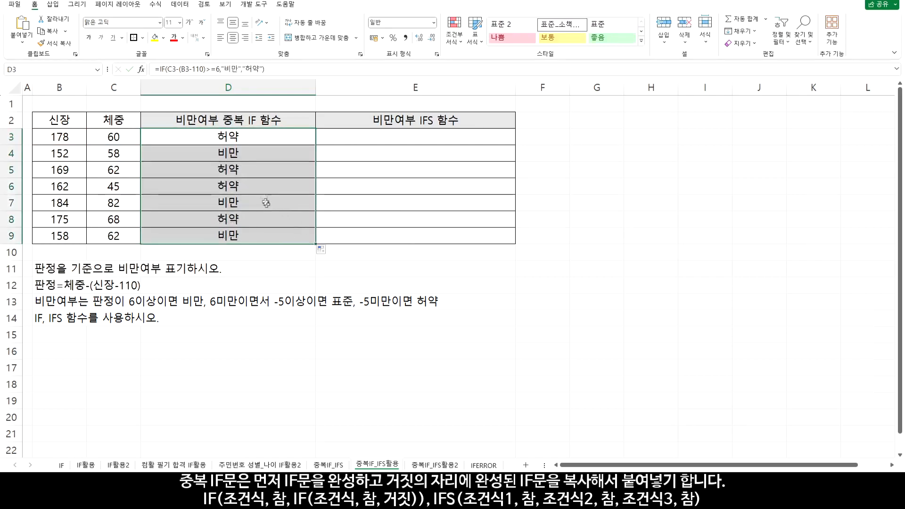
drag(249, 156, 65, 155)
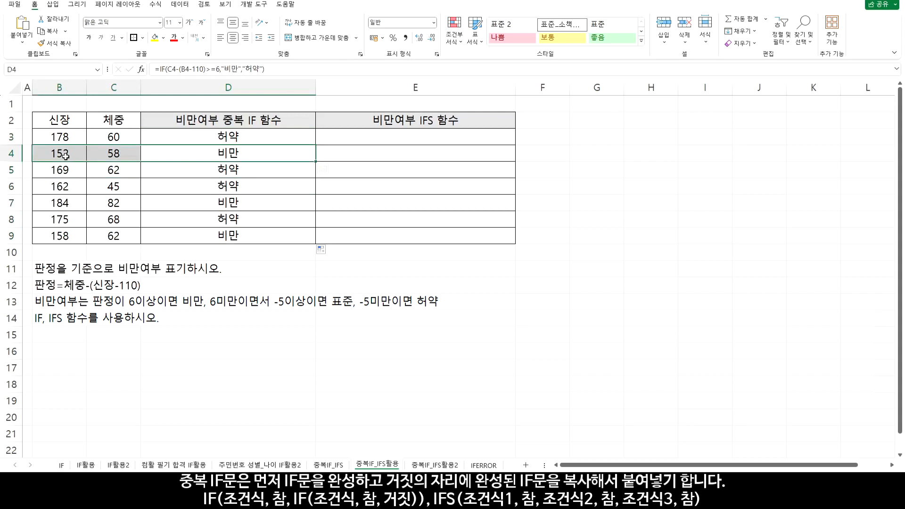
ctrl+drag(226, 173, 66, 170)
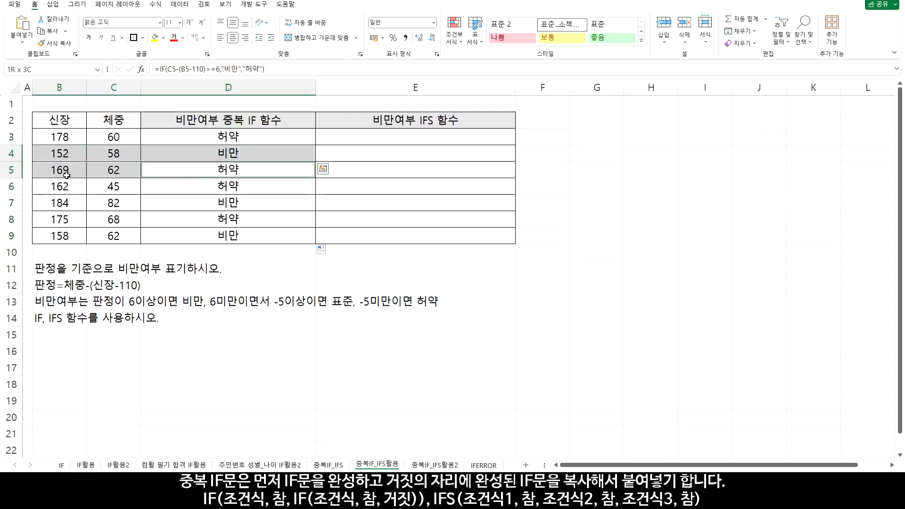
Replace the false value "허약" in the D3 formula with a copy of its whole IF expression
click(233, 142)
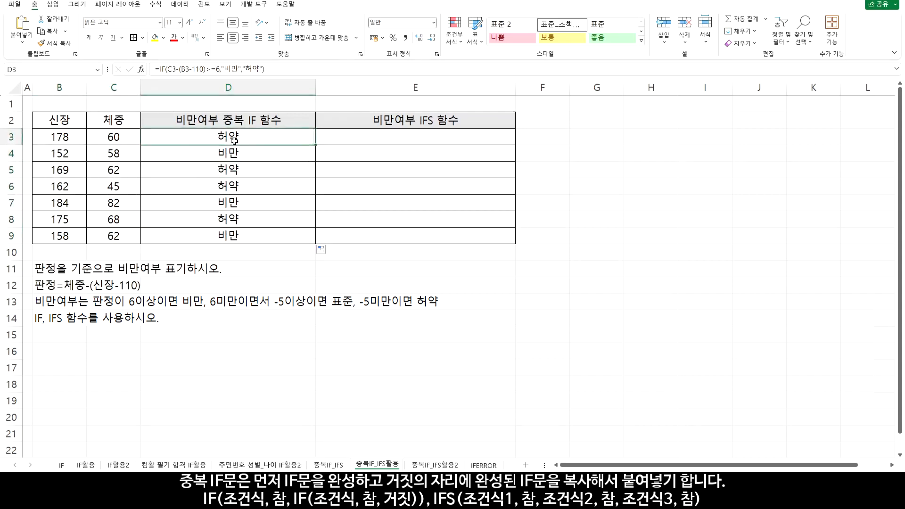
double_click(233, 137)
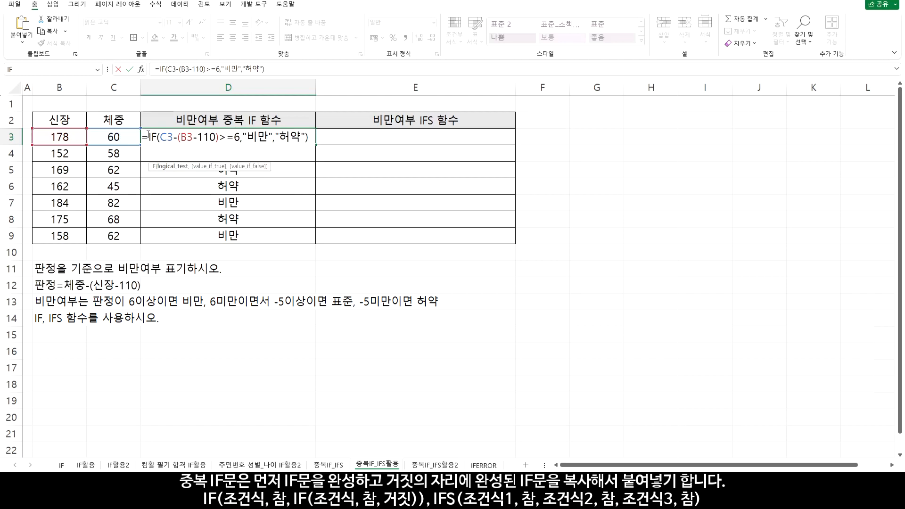
drag(148, 136, 313, 132)
key(ctrl+c)
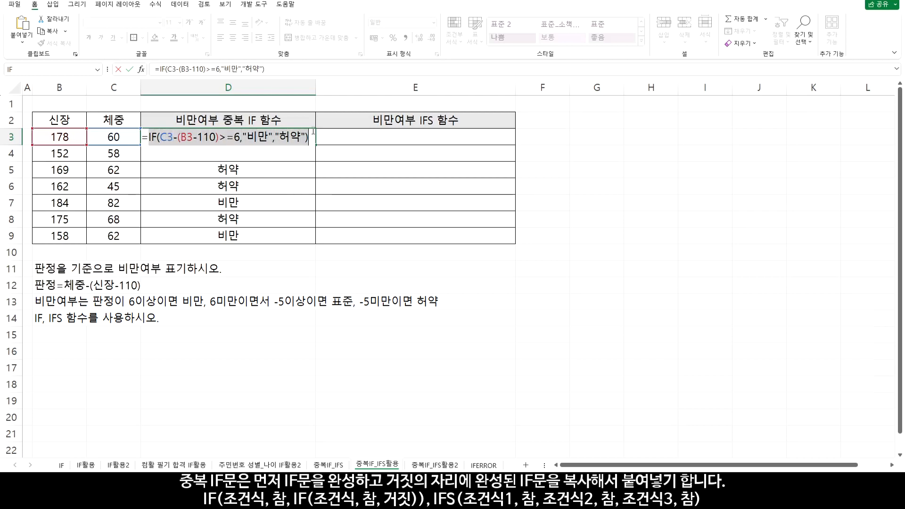
click(282, 137)
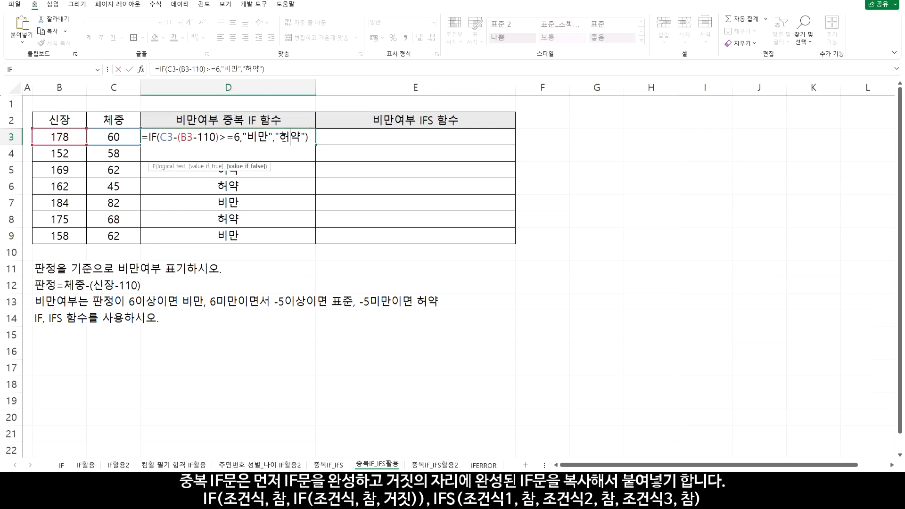
drag(277, 137, 305, 137)
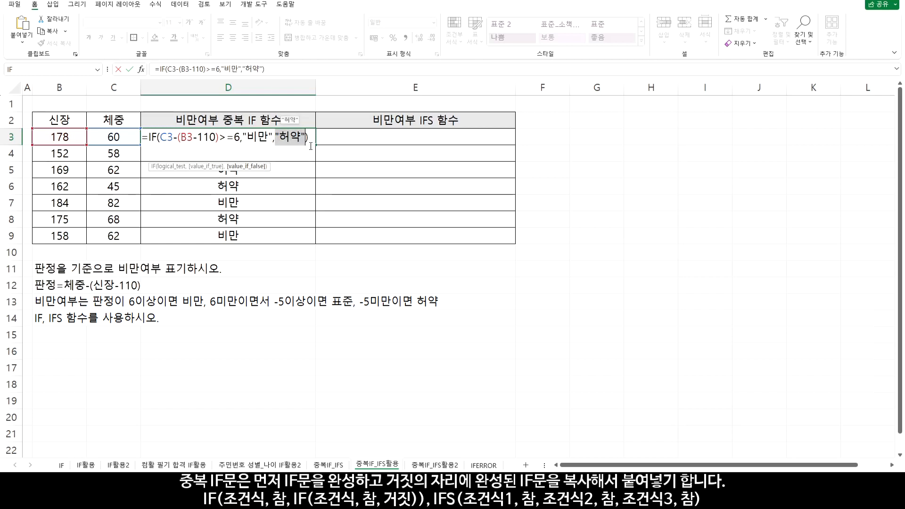
key(Delete)
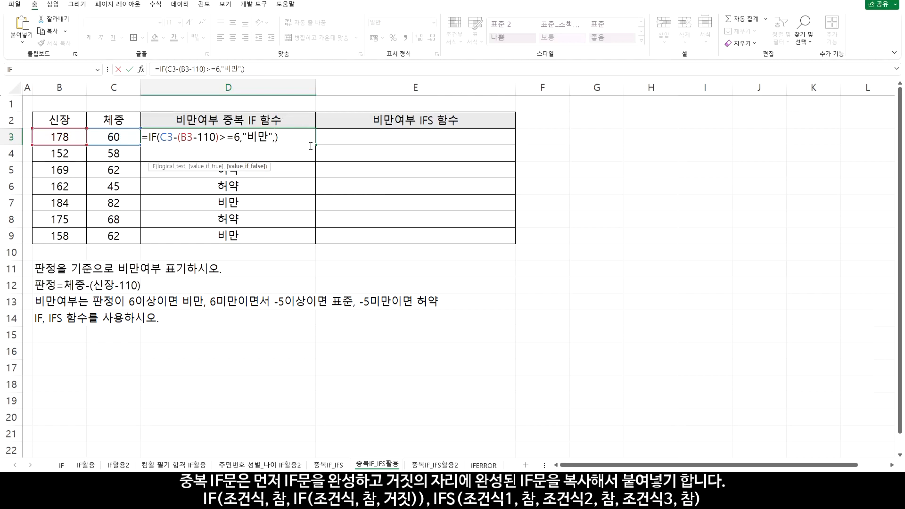
key(ctrl+v)
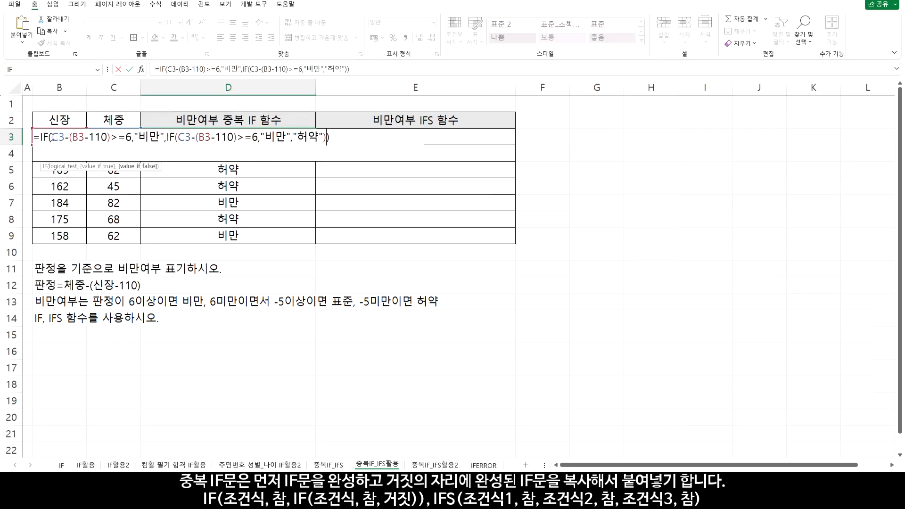
Change the nested IF in D3 to test >=-5 and return "표준", keeping "허약" as its false value
drag(50, 138, 133, 138)
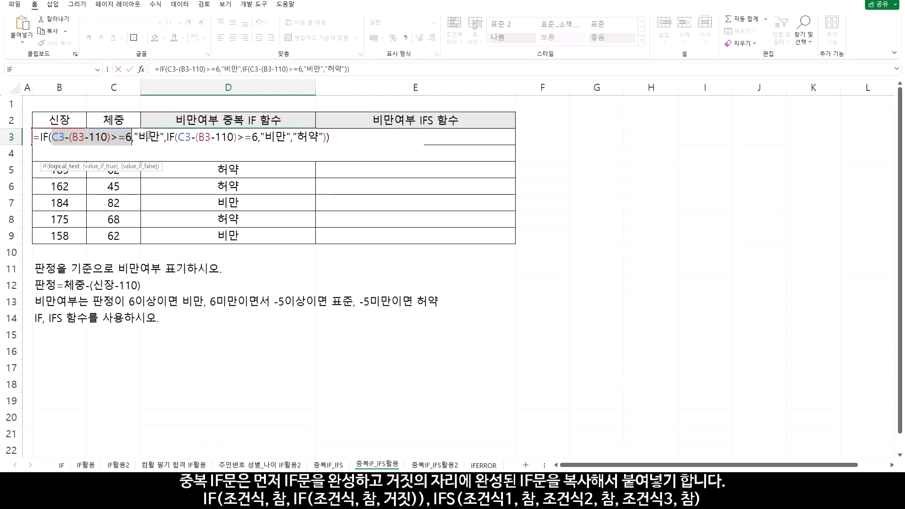
click(150, 138)
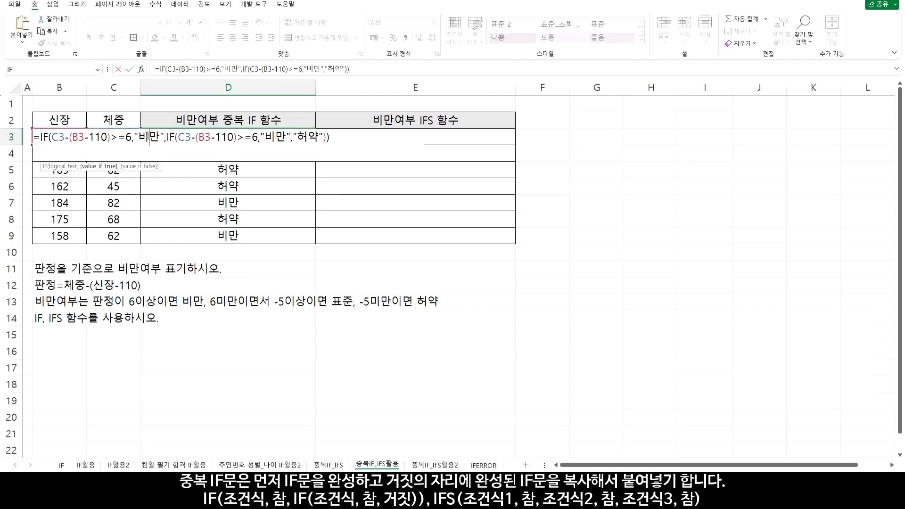
drag(179, 137, 239, 140)
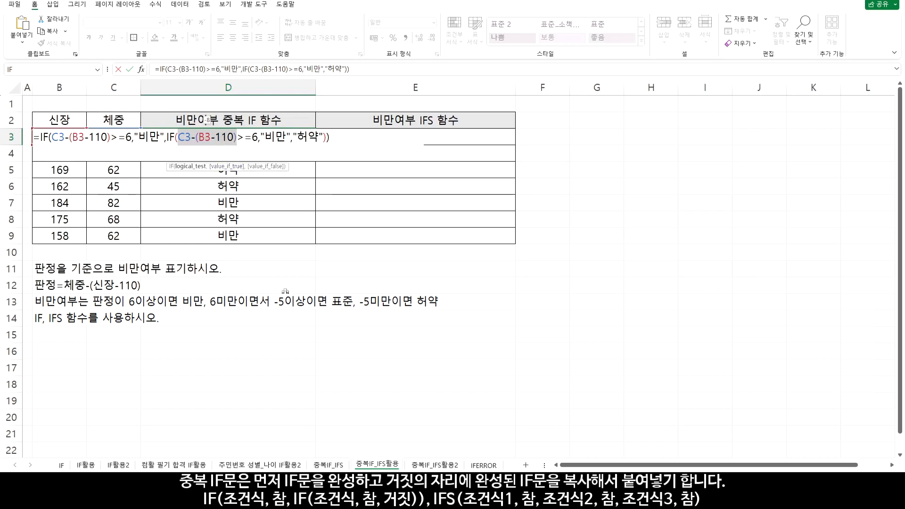
drag(177, 137, 259, 138)
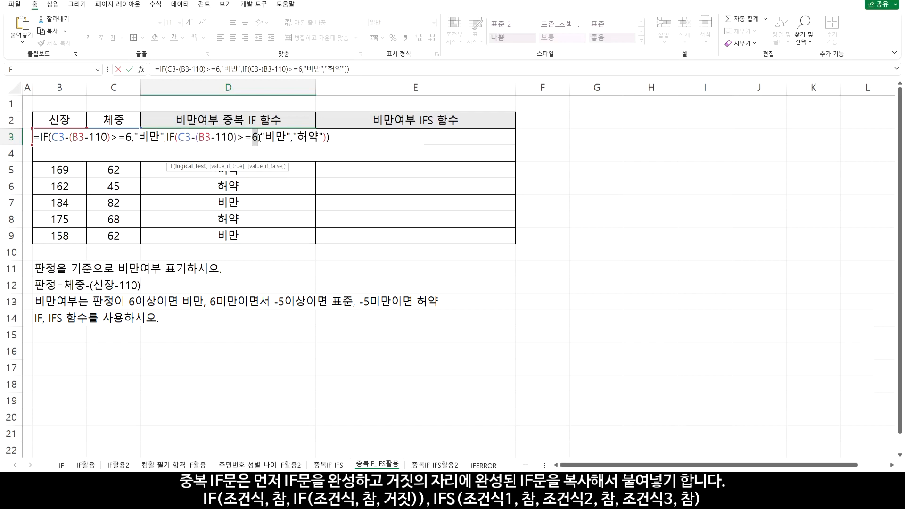
text(-5)
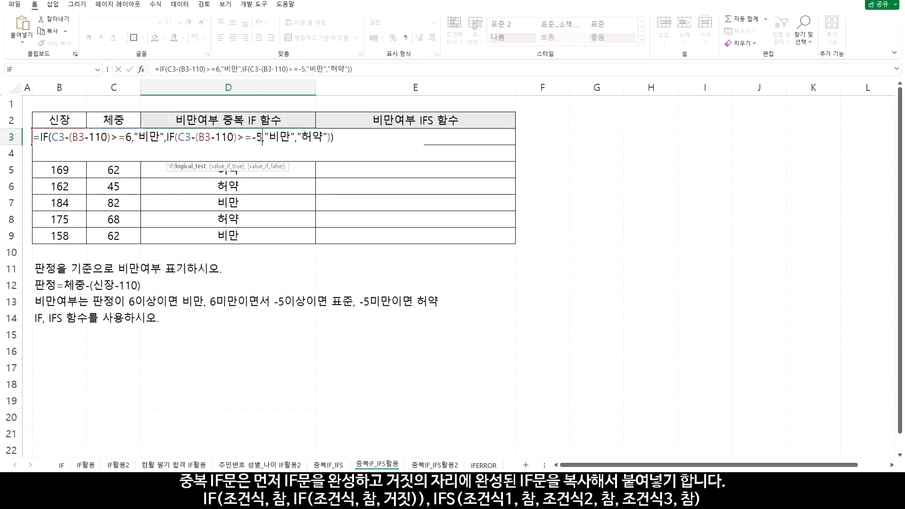
drag(273, 139, 290, 139)
text(표준)
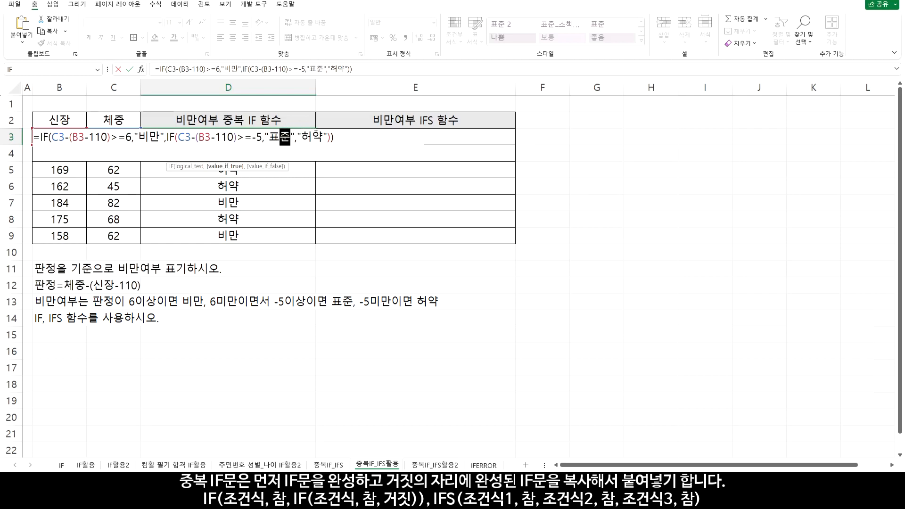
drag(298, 136, 327, 137)
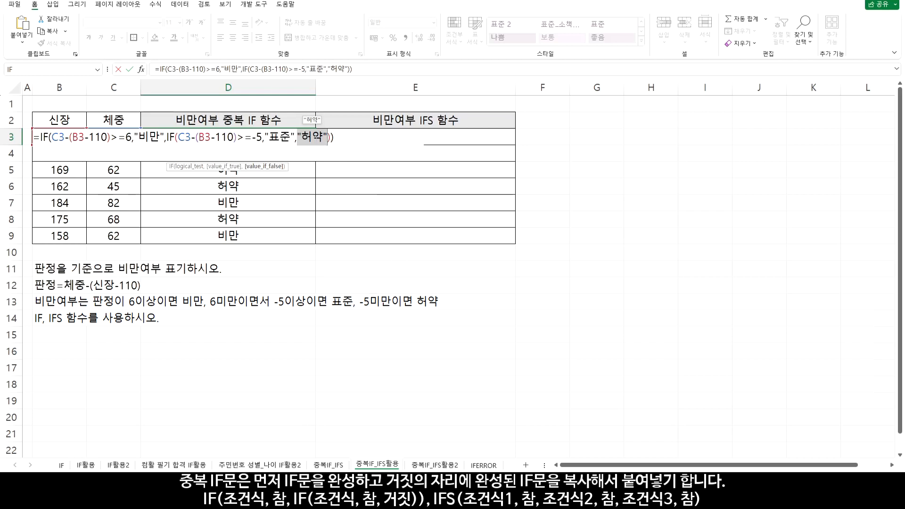
key(Return)
Copy the nested IF formula from D3 down through D9 and check the results in D3 to D5
click(309, 137)
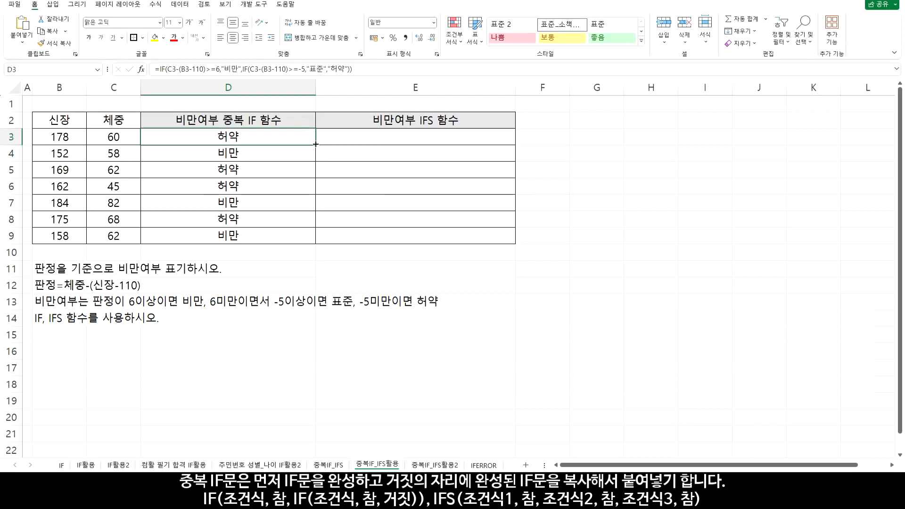
drag(316, 145, 302, 238)
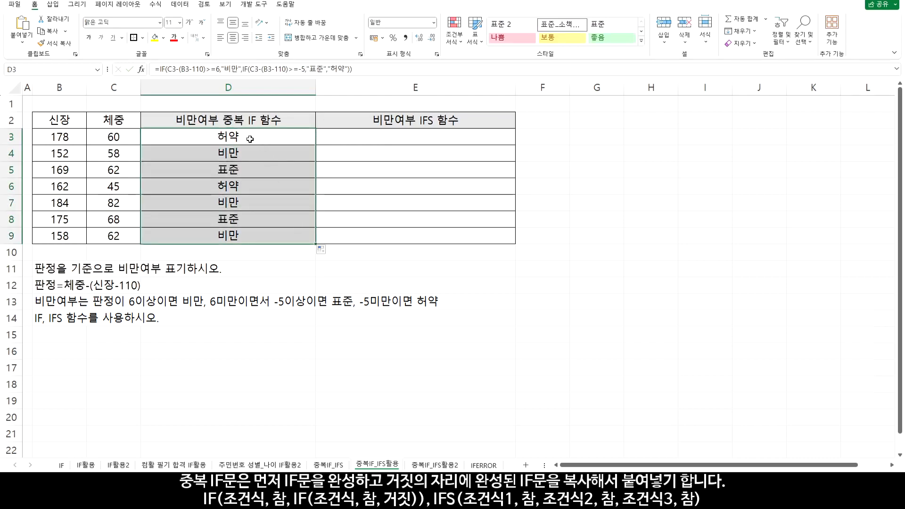
drag(241, 137, 236, 170)
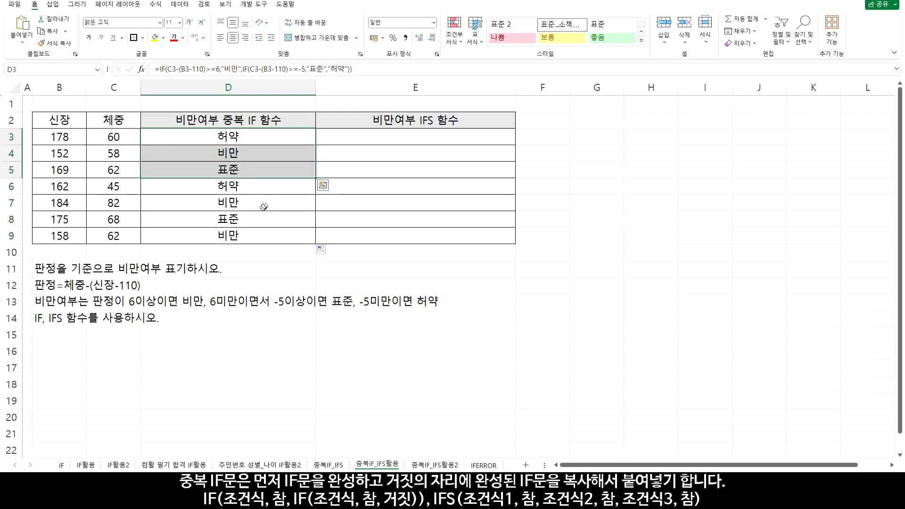
Start an IFS formula in E3 with the first condition C3-(B3-110)>=6
click(413, 139)
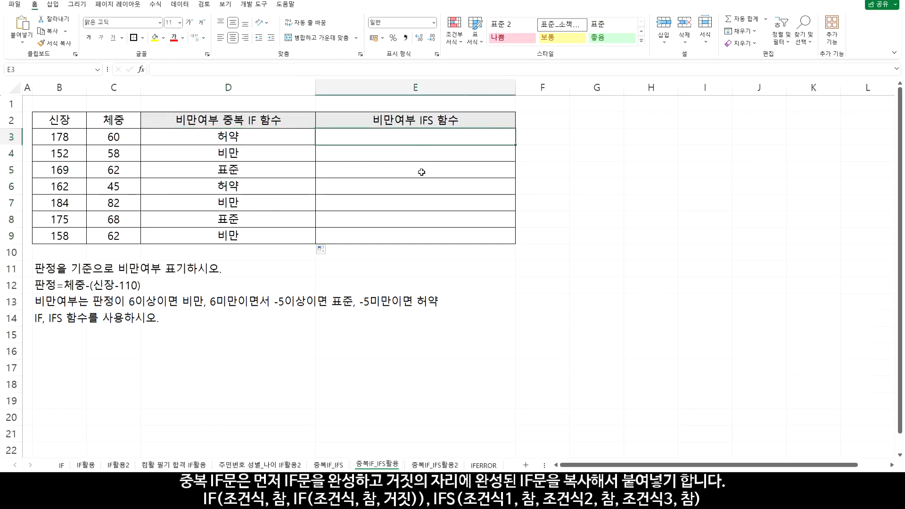
text(=ㅑㄹㄴ)
text(()
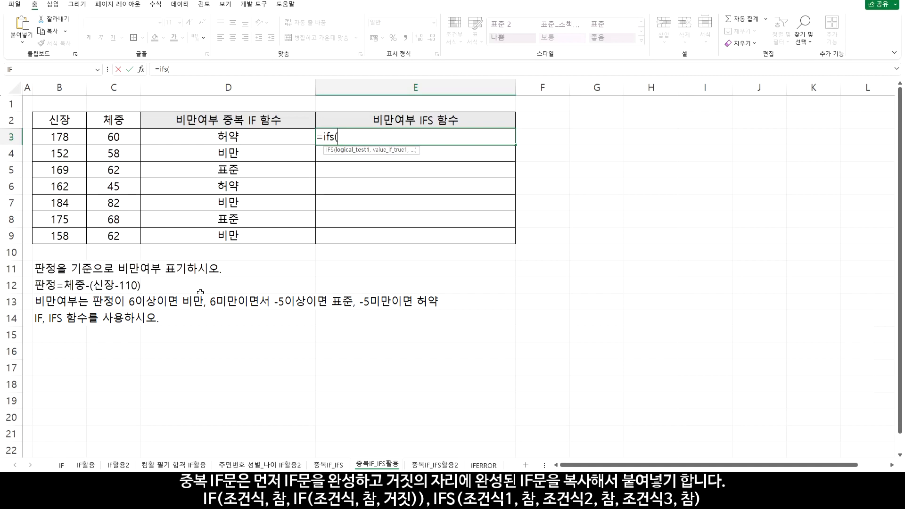
click(125, 136)
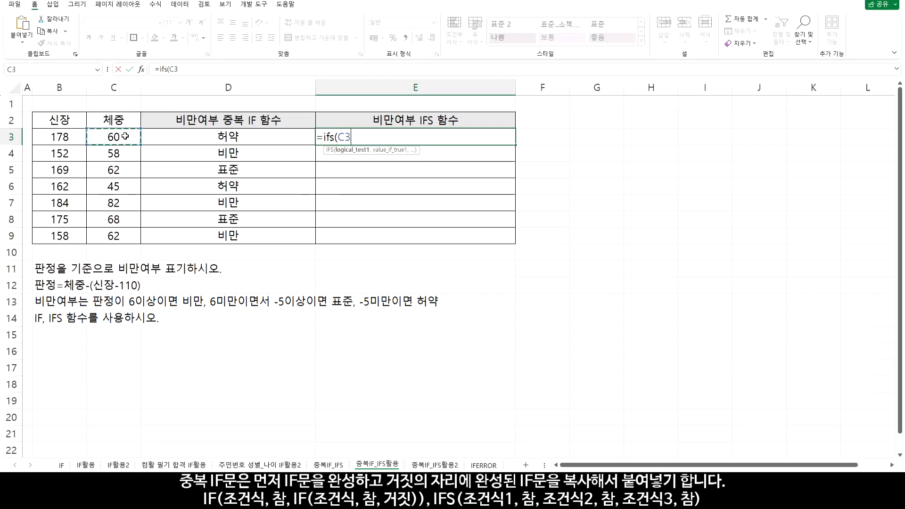
text(-()
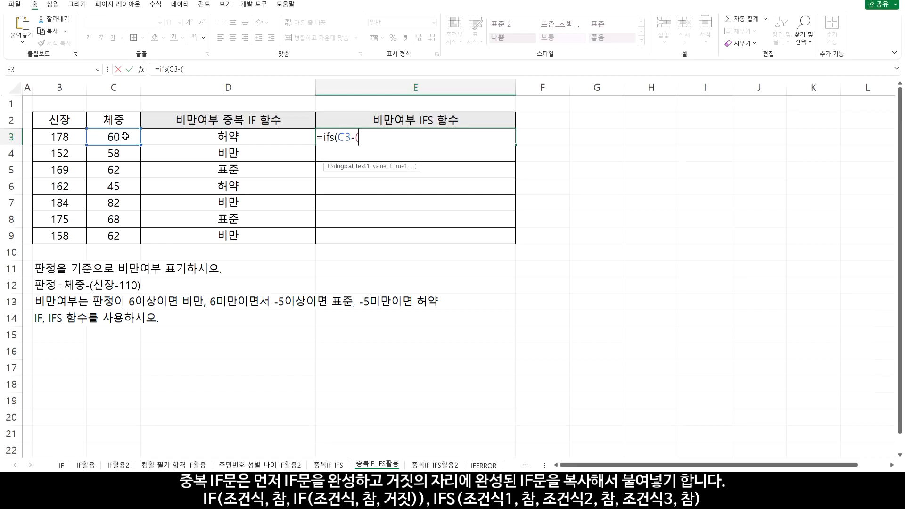
click(67, 137)
text(-110)
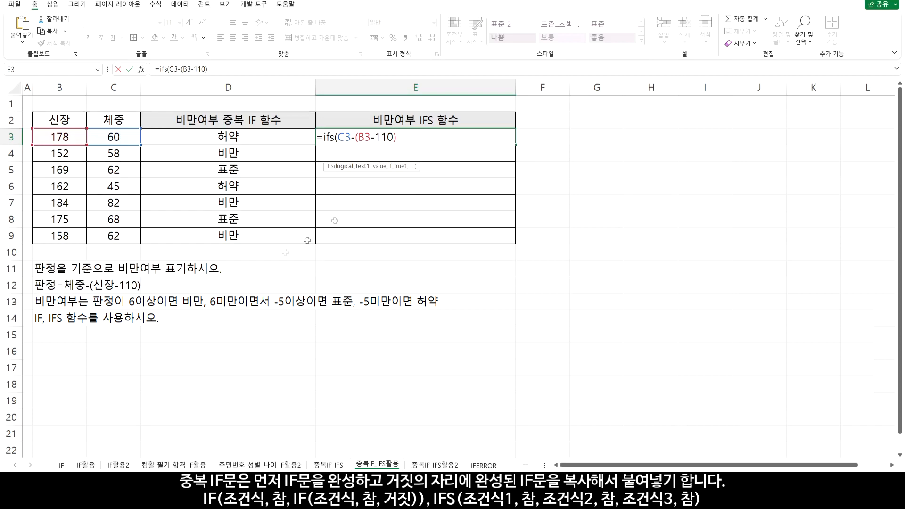
text(>=6,)
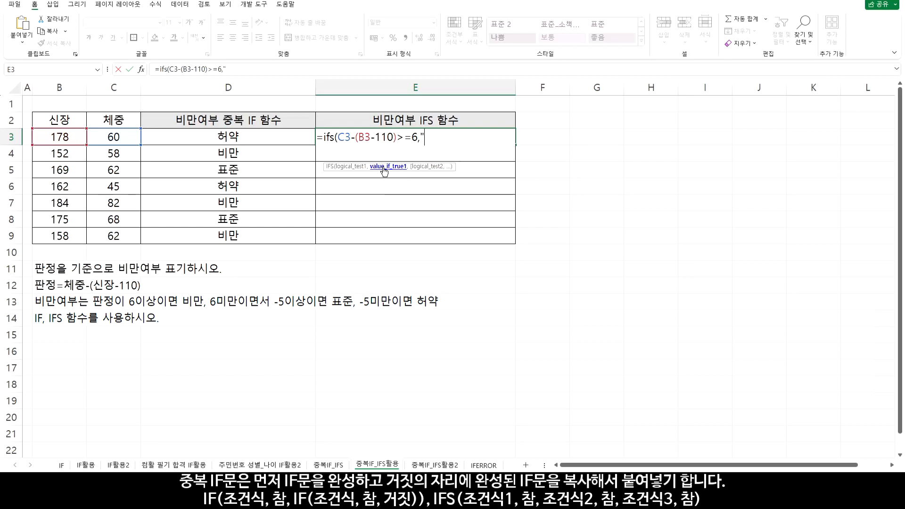
Add "비만" as the first condition's result in the E3 IFS formula, followed by a comma
text(비만",)
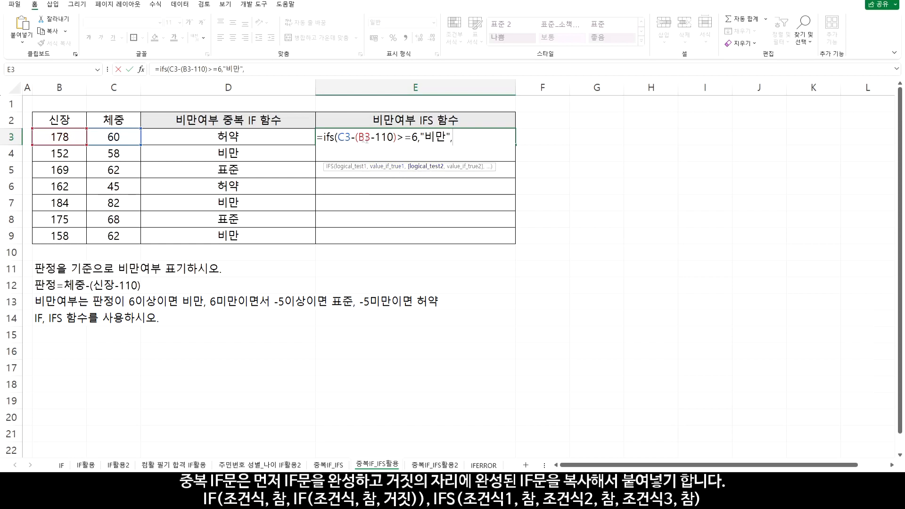
Add a second condition C3-(B3-110)>=-5 returning "표준" to the E3 IFS formula, reusing the first condition's text
drag(338, 137, 418, 137)
key(ctrl+c)
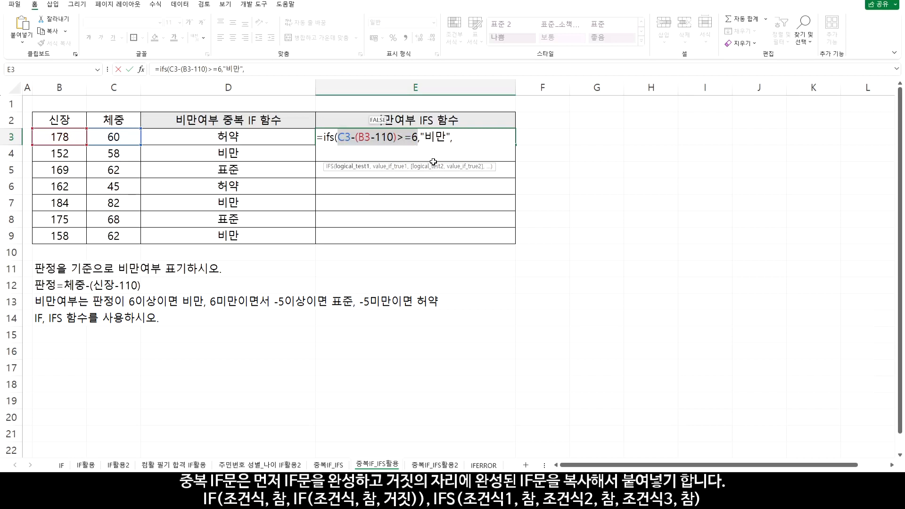
click(455, 138)
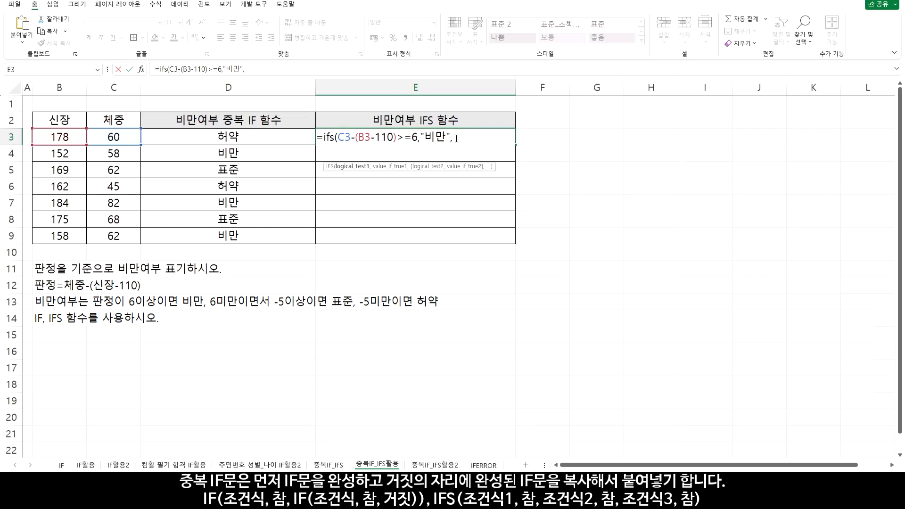
key(ctrl+v)
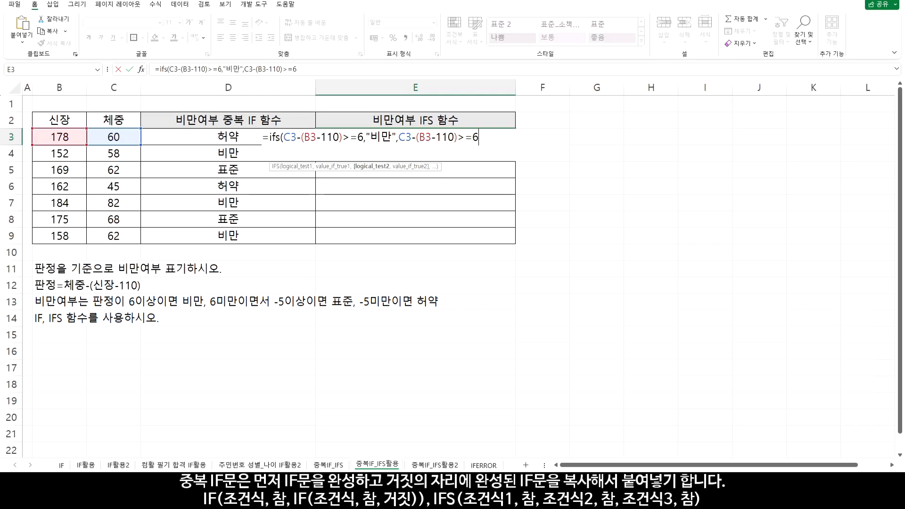
drag(343, 139, 394, 140)
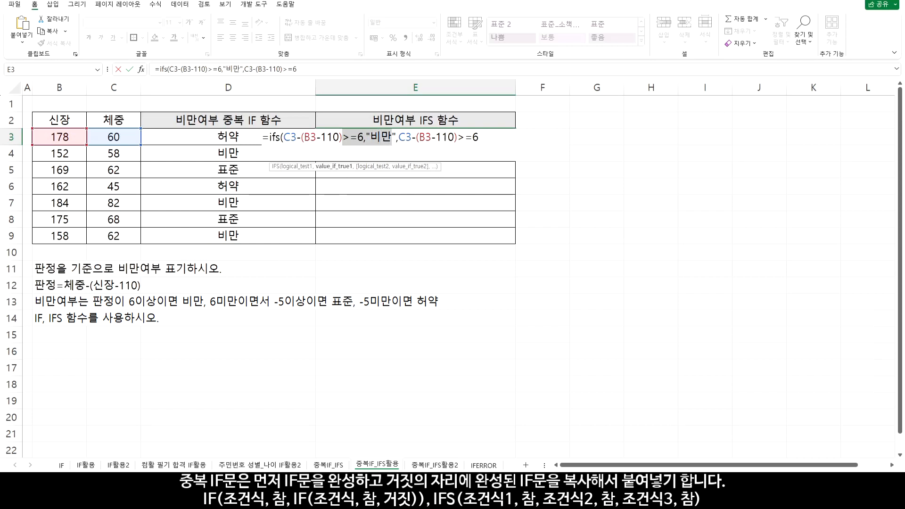
click(480, 137)
drag(483, 136, 474, 136)
text(-5)
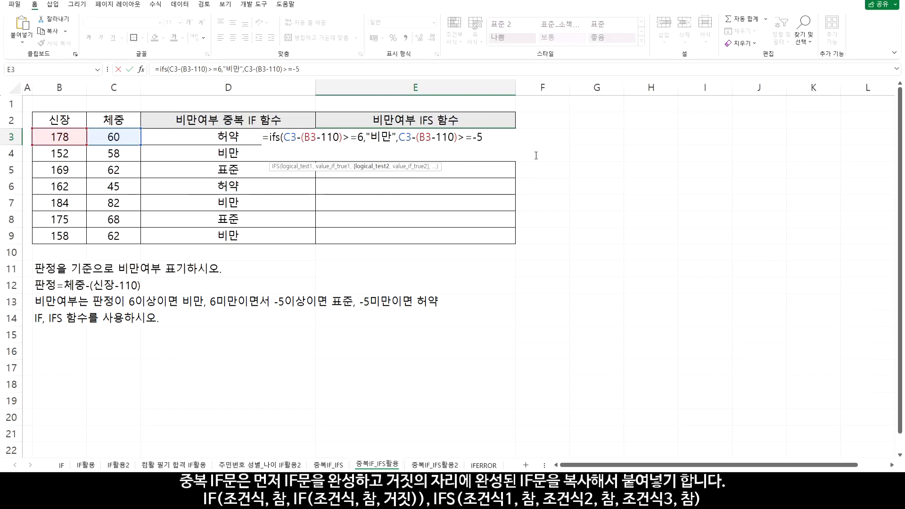
text(,)
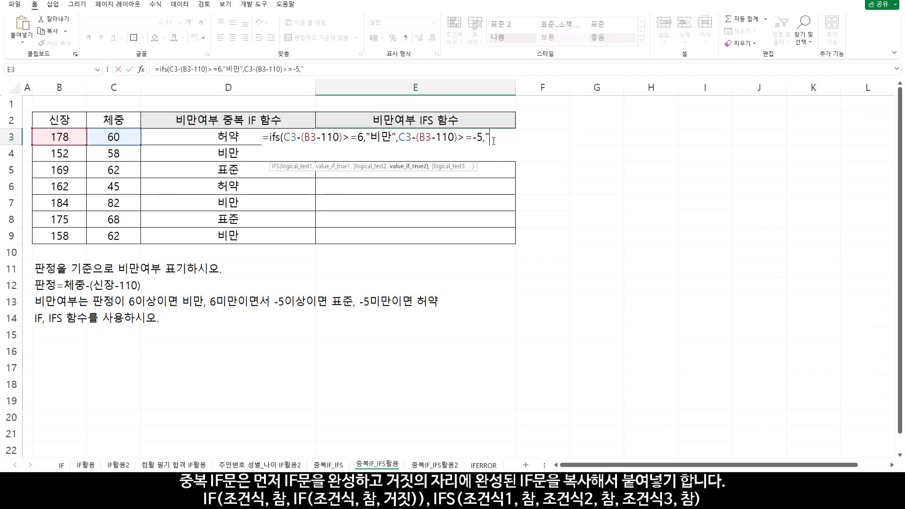
text(표준",)
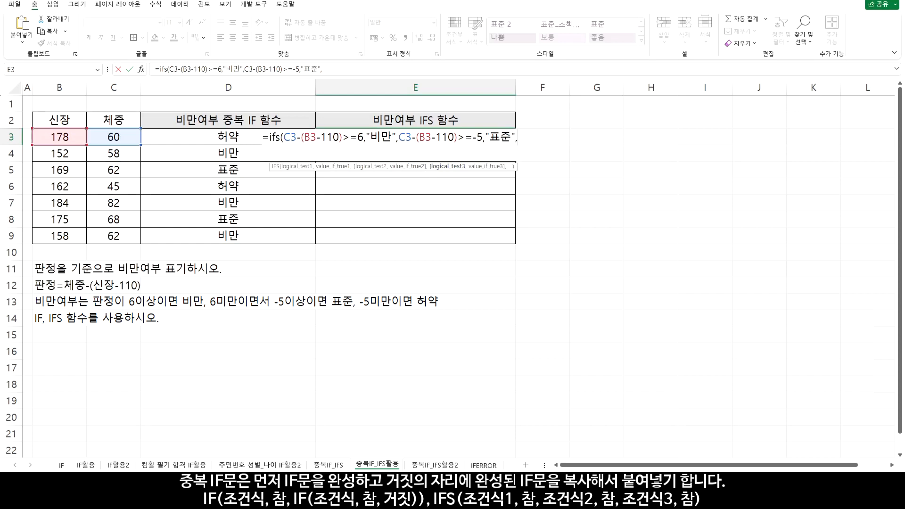
Add a third condition C3-(B3-110)<-5 returning "허약" and complete the E3 IFS formula
key(ctrl+v)
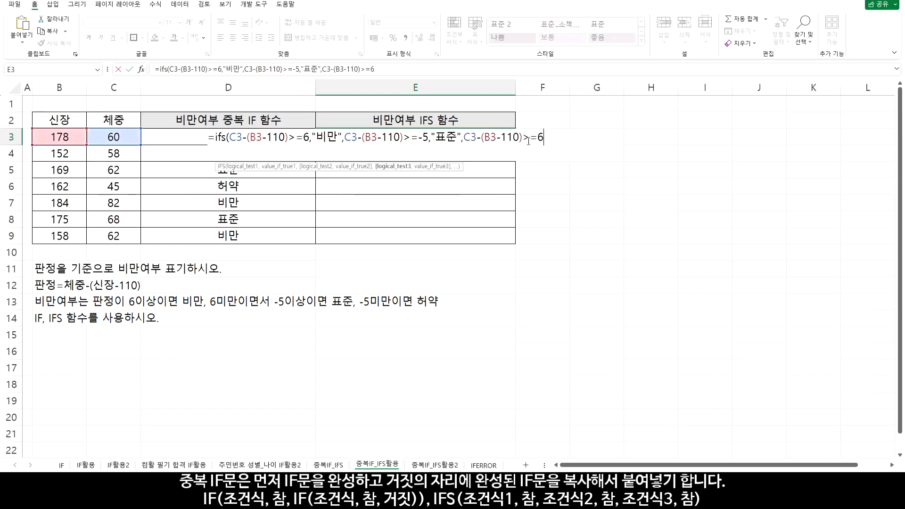
drag(524, 137, 546, 137)
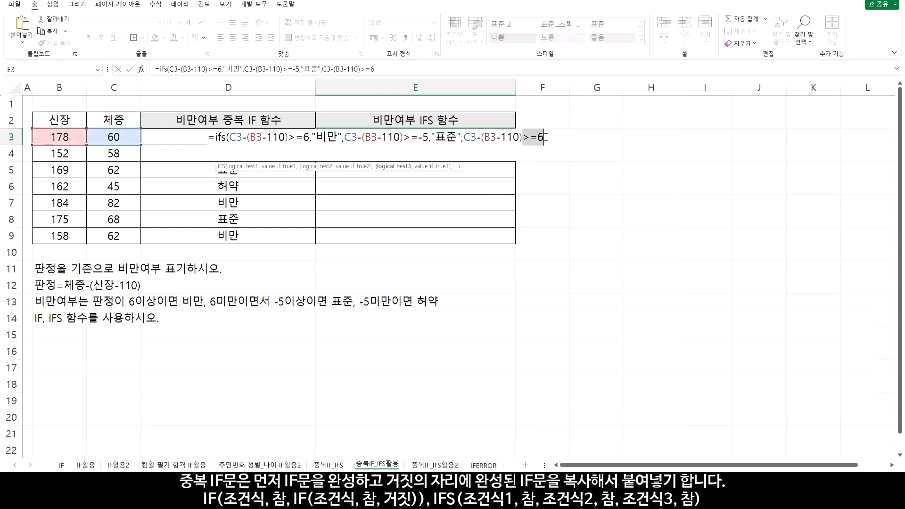
text(<-5)
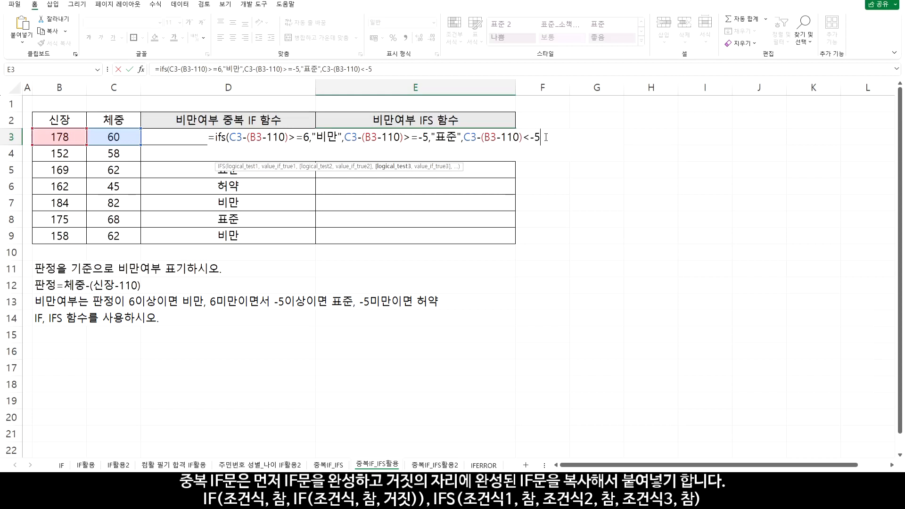
text(,)
text("허)
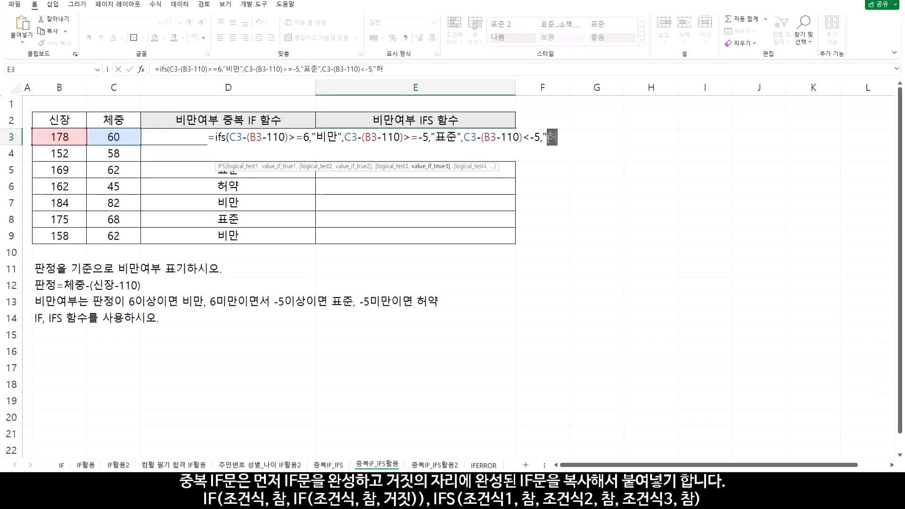
text(약"))
key(Return)
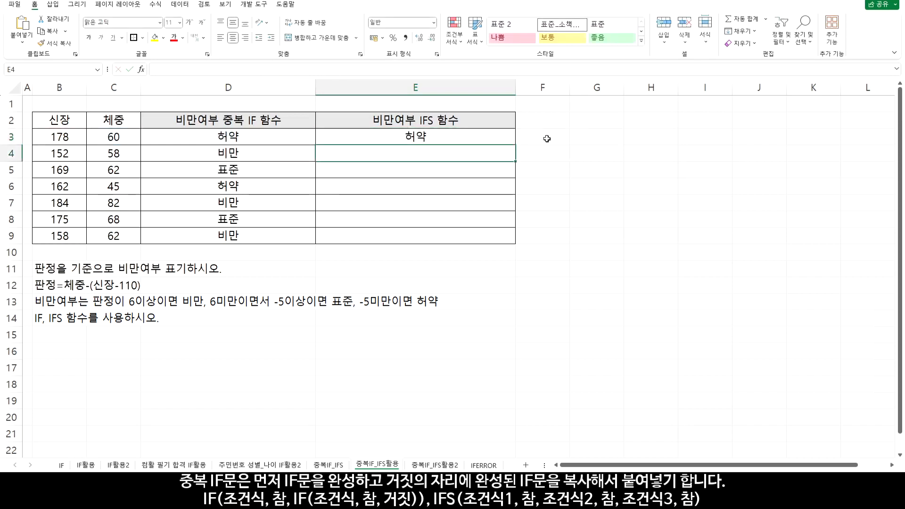
Copy the IFS formula from E3 down through E9 and check E5 against the criteria in B13
click(504, 136)
drag(515, 145, 511, 246)
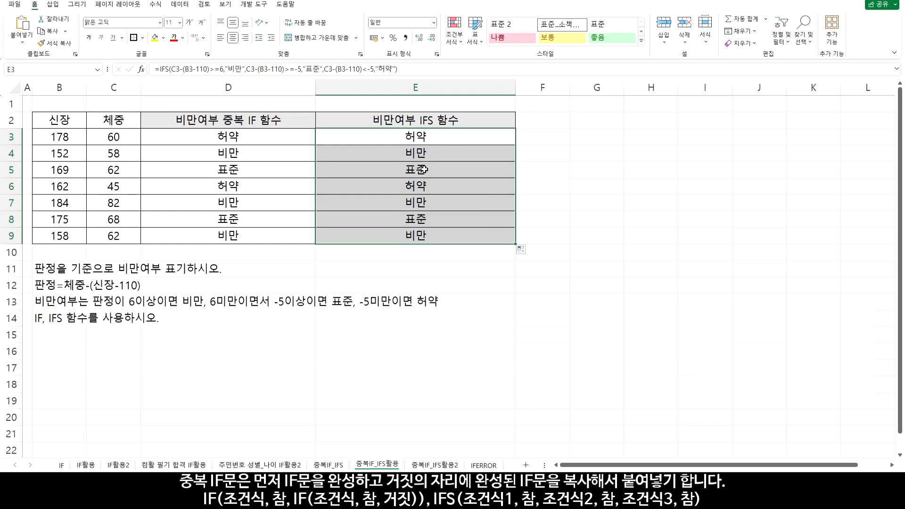
click(424, 169)
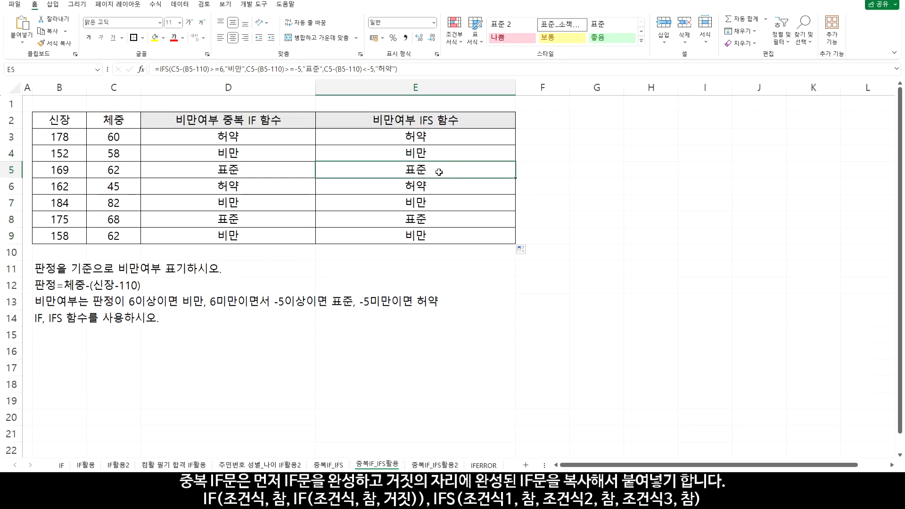
click(57, 302)
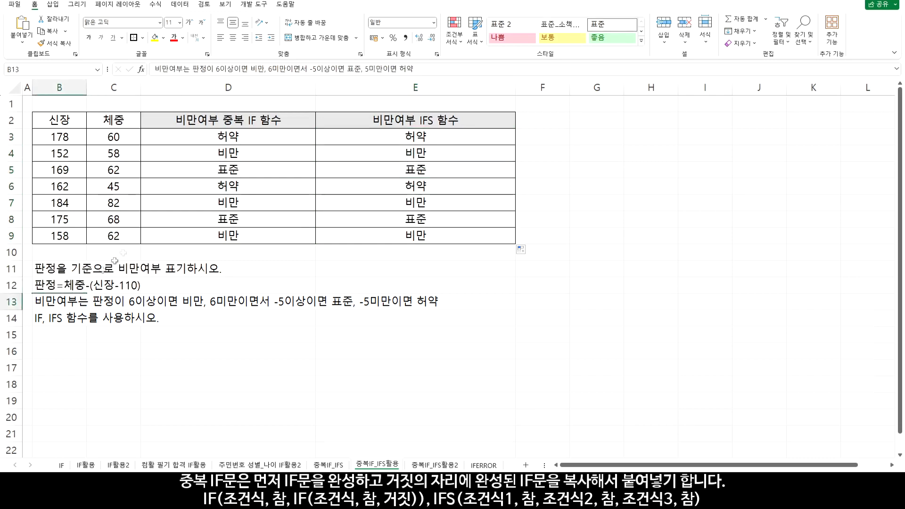
Try 1 and TRUE in place of the third condition in the E3 IFS formula, discarding the edit
double_click(435, 137)
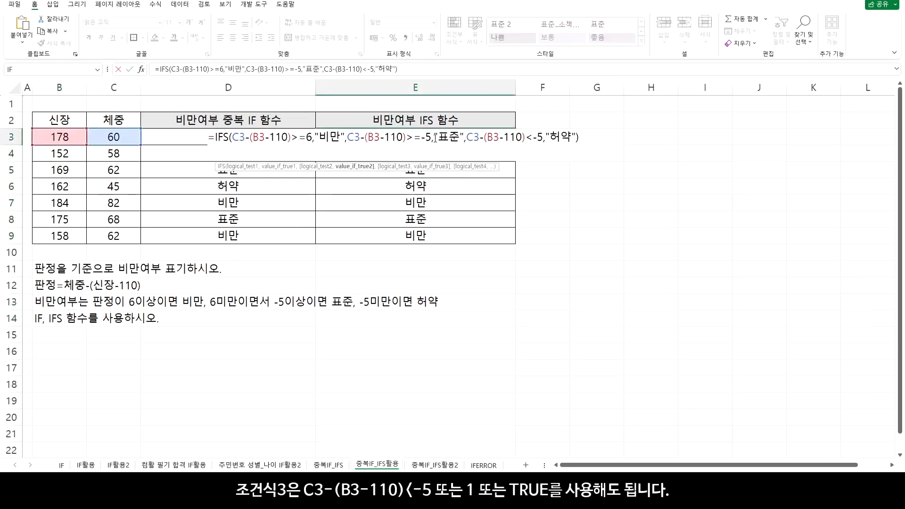
drag(543, 137, 466, 137)
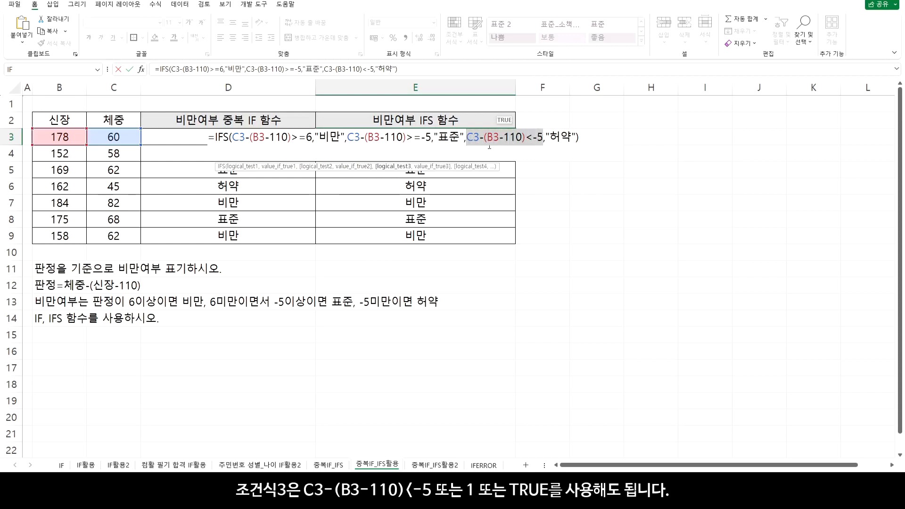
text(1)
key(BackSpace)
text(TURE)
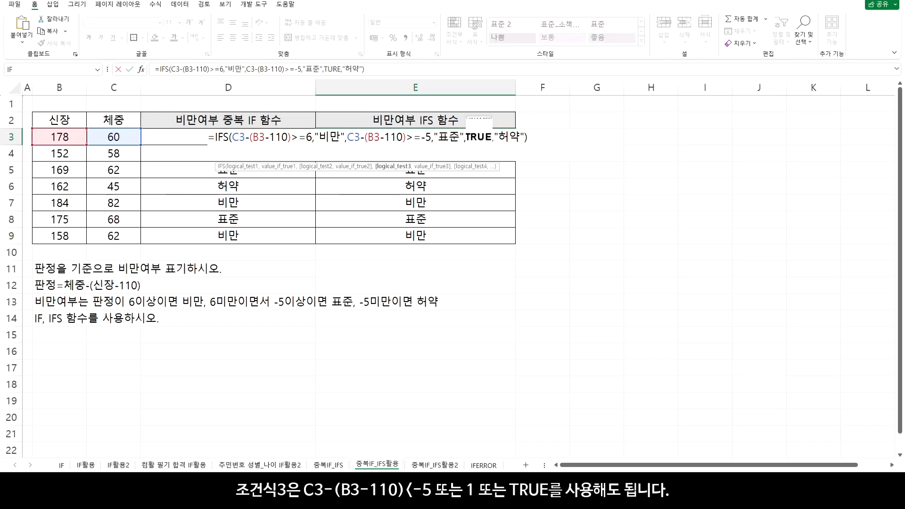
key(Escape)
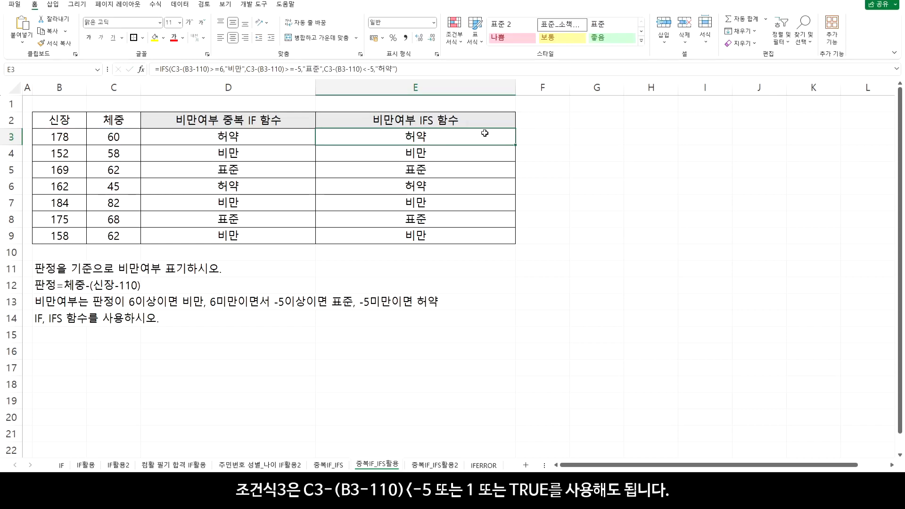
On the 중복IF_IFS활용2 sheet, enter =B3>=10 in D3 and copy it down through D8
click(430, 465)
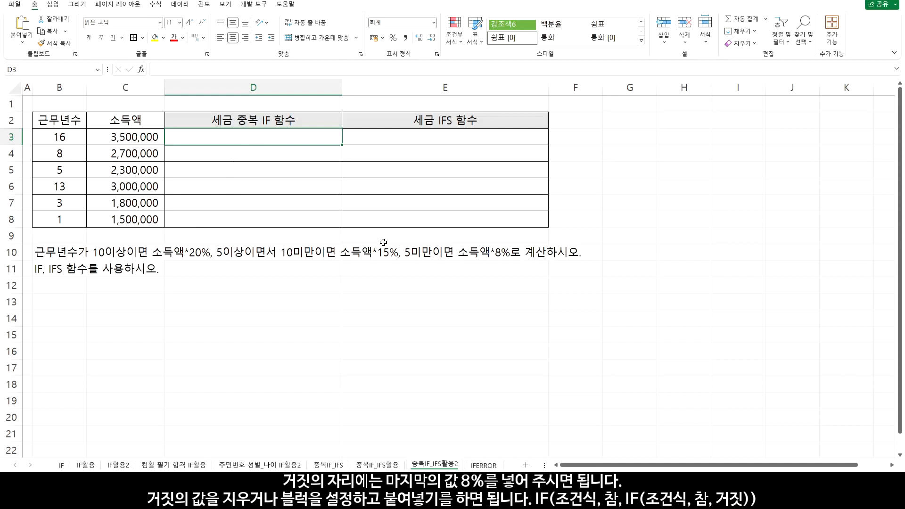
text(=)
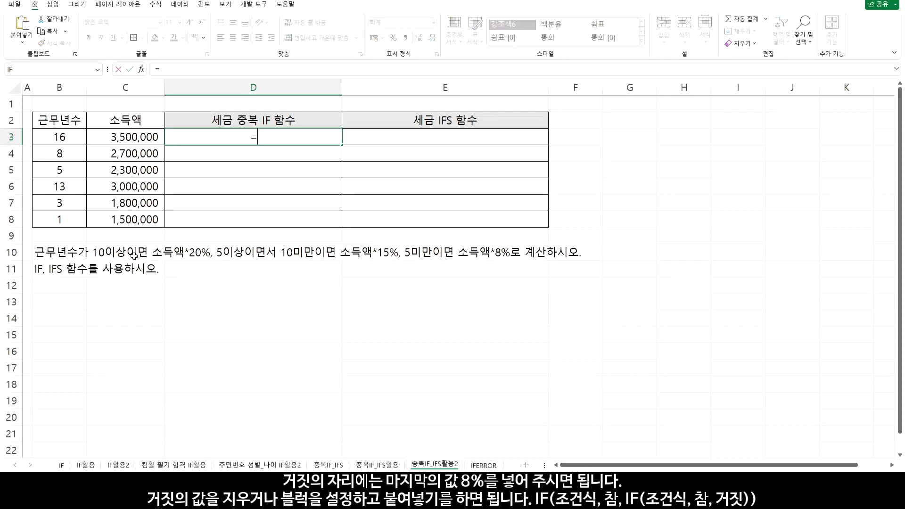
click(70, 137)
text(>=10)
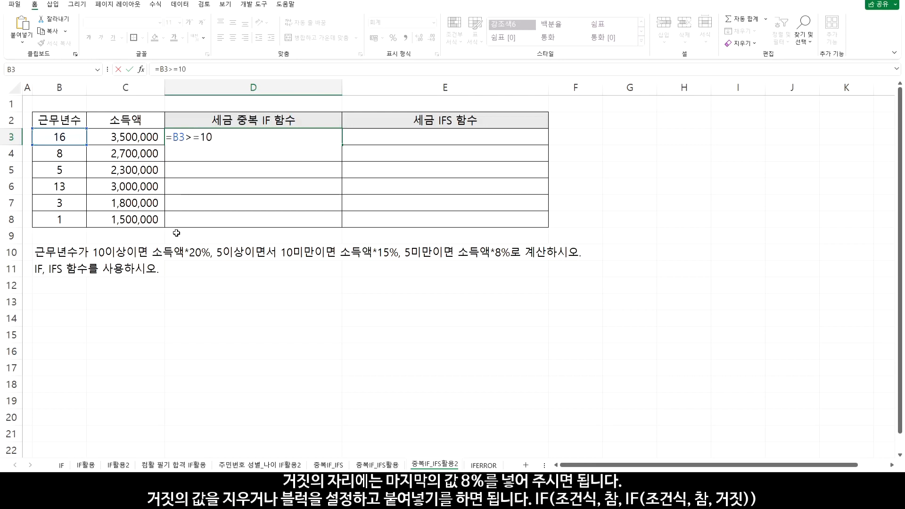
key(Return)
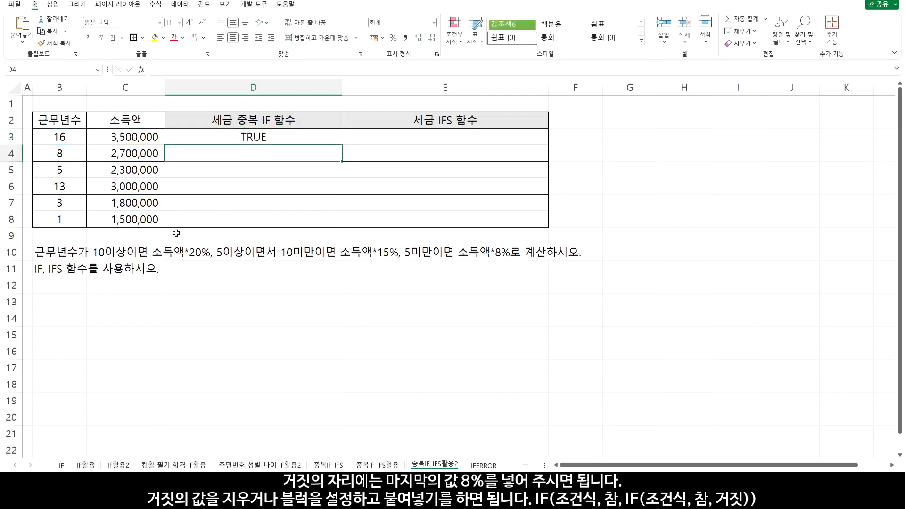
click(313, 136)
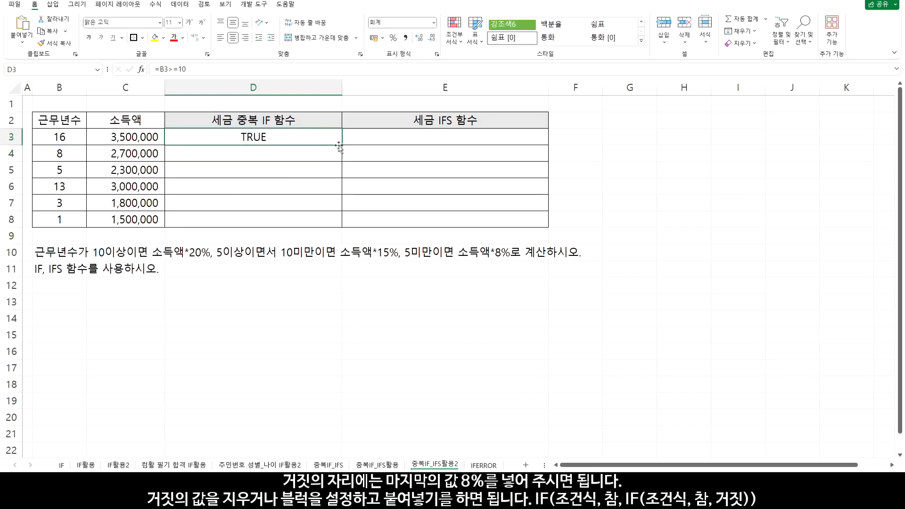
drag(342, 154, 341, 224)
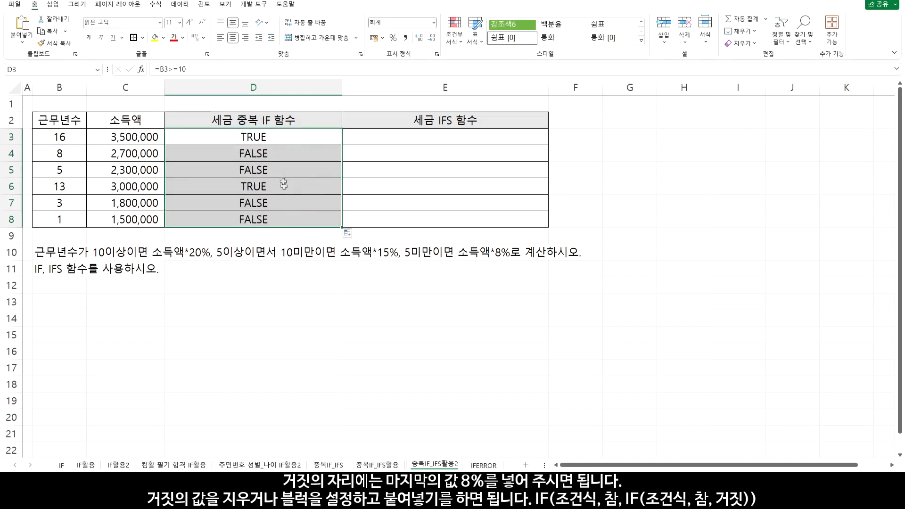
Wrap the B3>=10 test in D3 in an IF function, adding a comma after the condition
double_click(267, 139)
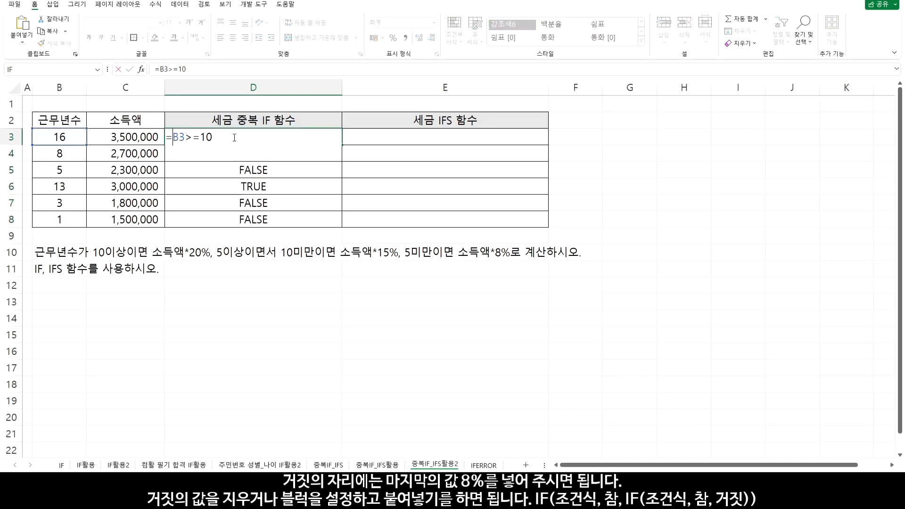
text(IF()
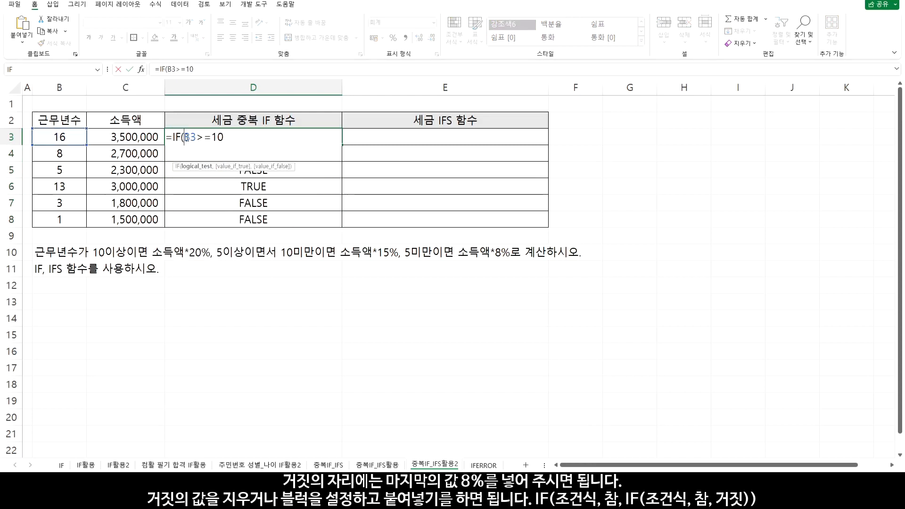
key(shift+Right)
key(shift+Right)
key(shift+Right)
key(shift+Right)
key(shift+Right)
key(shift+Right)
key(Right)
text(,)
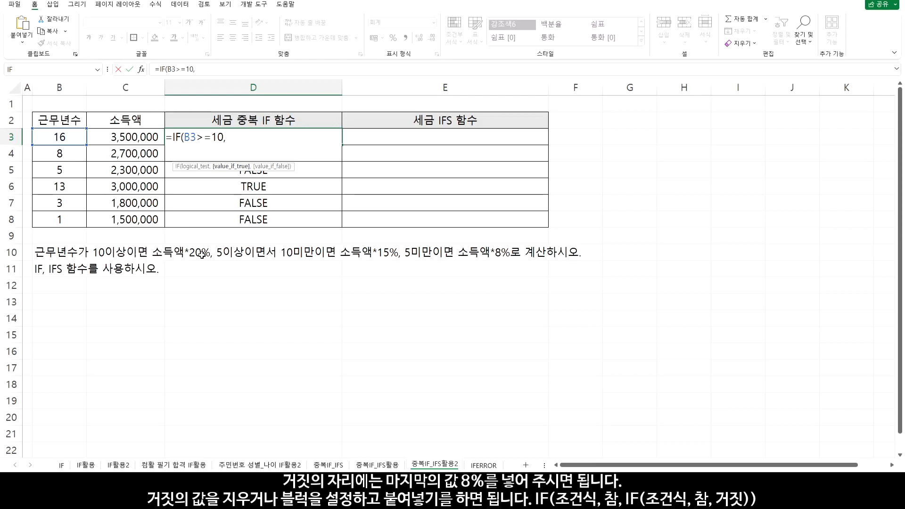
Complete the D3 IF formula with C3*20% as its true value and C3*8% as its false value
click(139, 136)
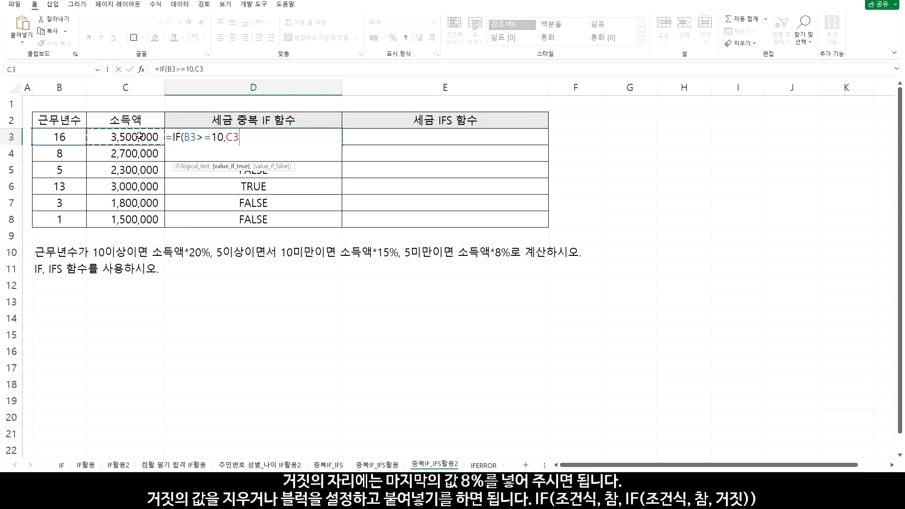
text(*20)
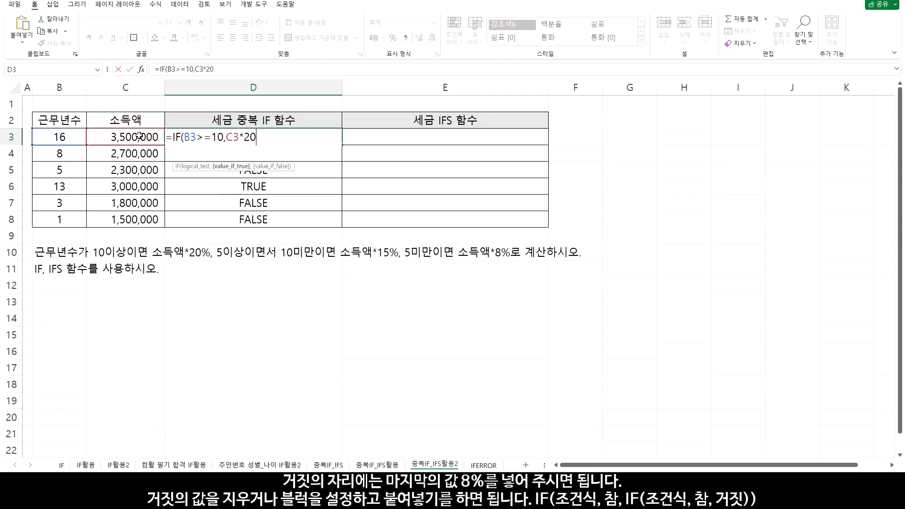
text(%,)
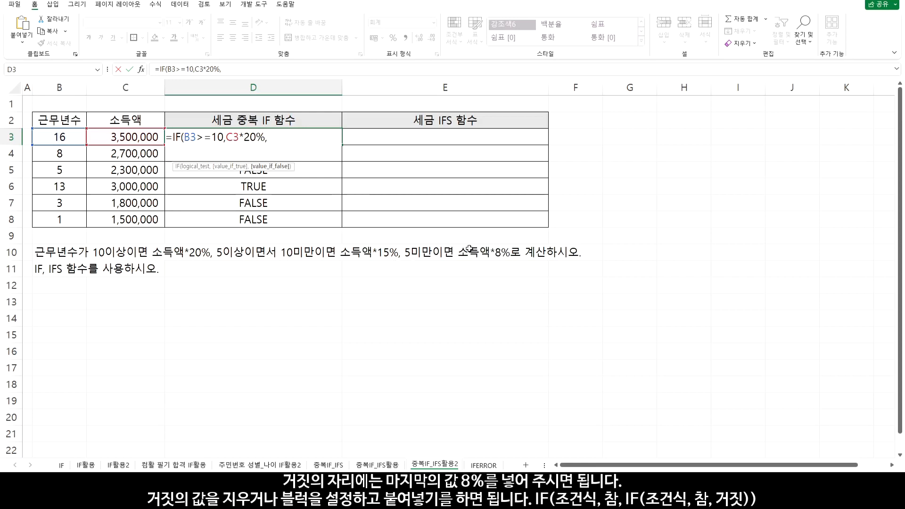
click(123, 135)
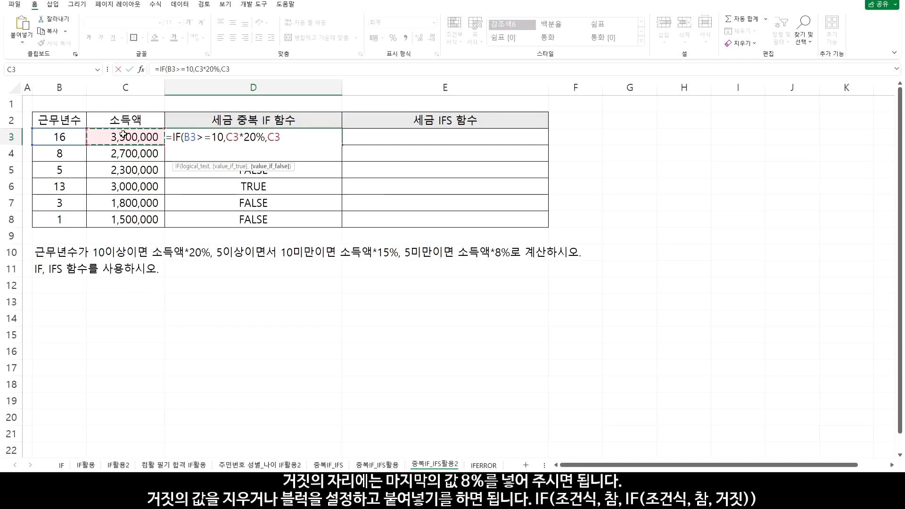
text(*)
text(%)
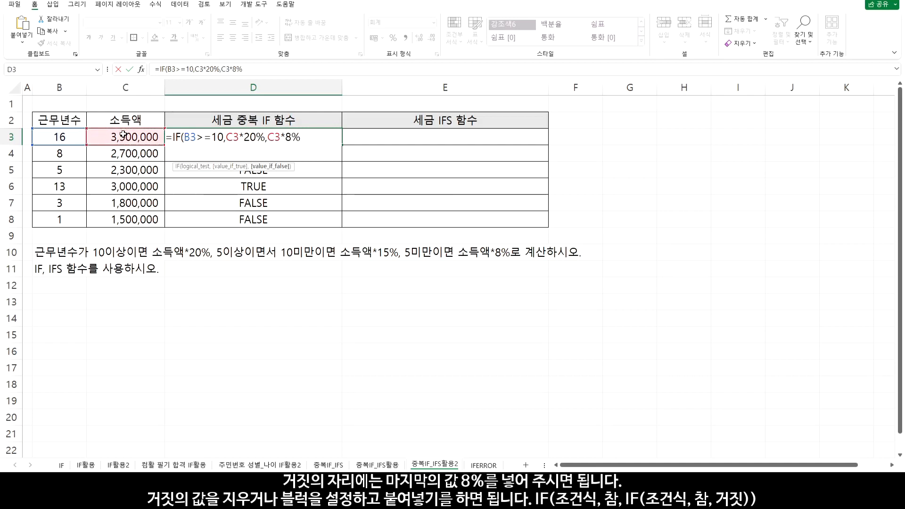
text())
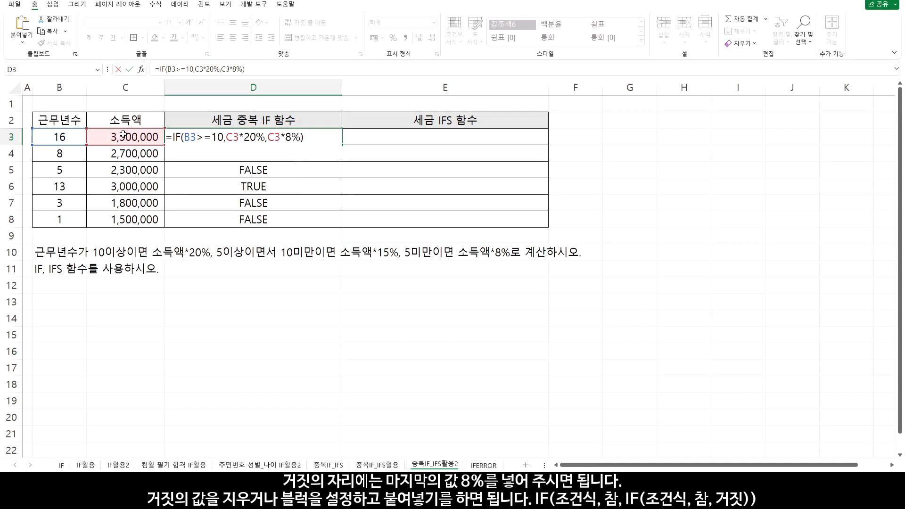
key(Return)
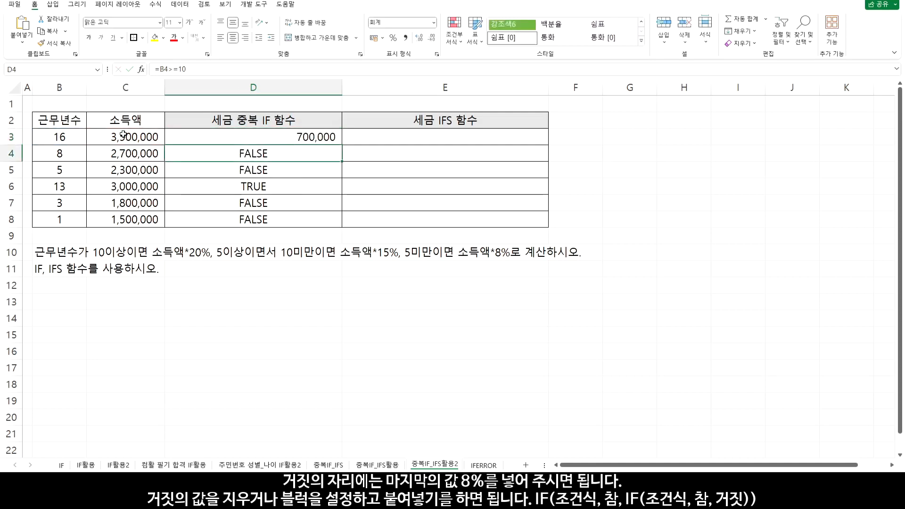
Copy the D3 IF formula down through D8 and replace its false value in D3 with a copy of the IF expression
click(323, 141)
drag(342, 145, 348, 225)
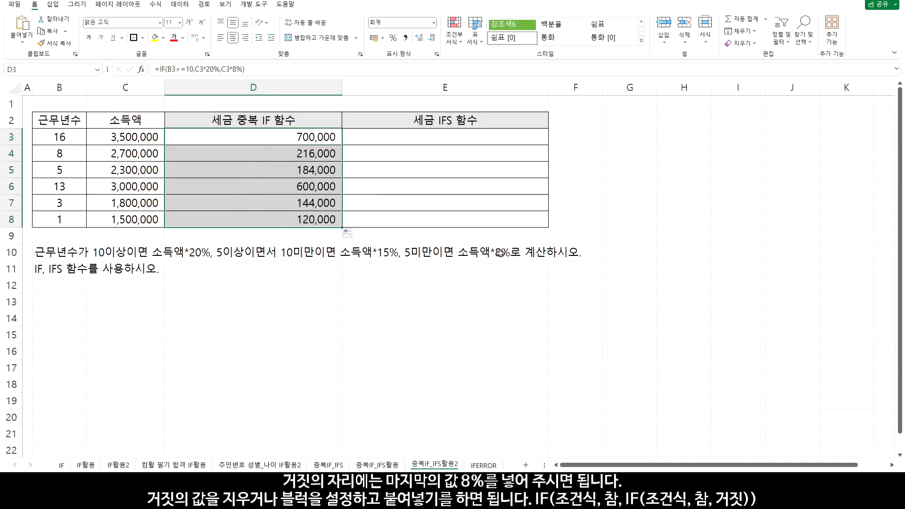
double_click(290, 137)
drag(172, 136, 312, 136)
key(ctrl+c)
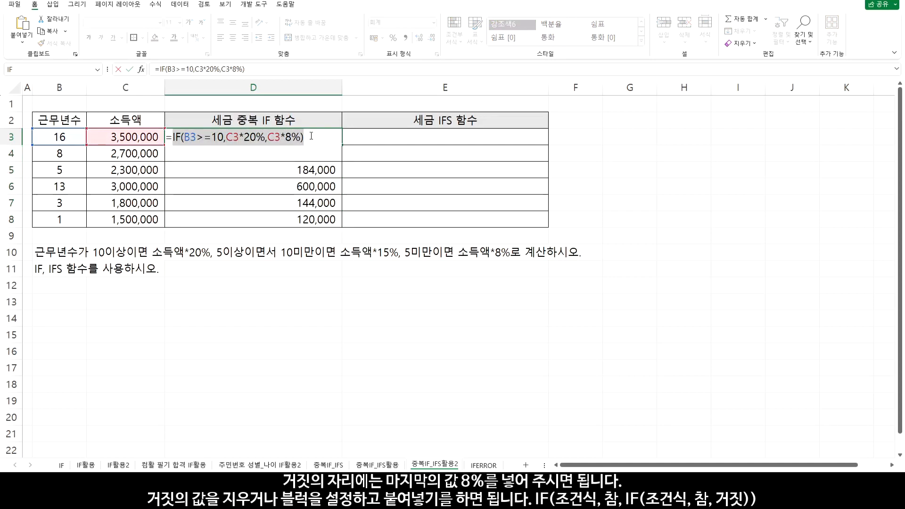
drag(267, 137, 301, 136)
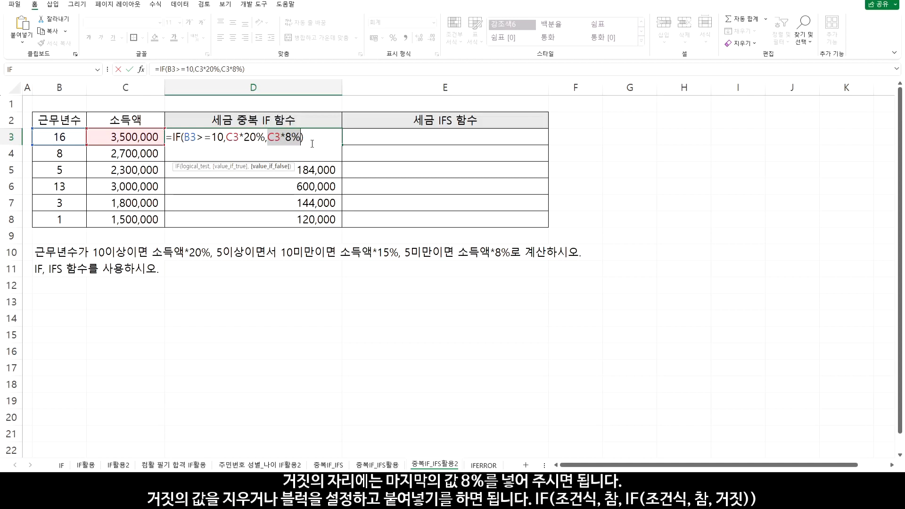
key(ctrl+v)
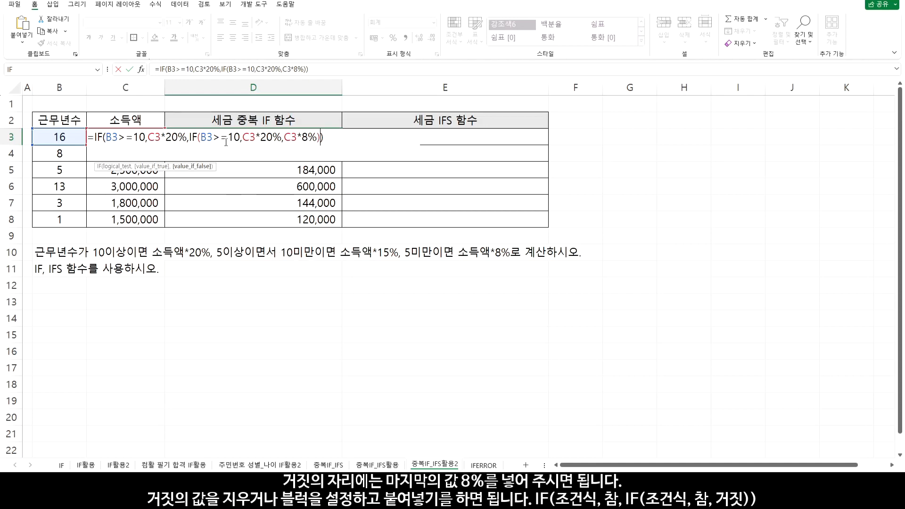
Change the nested IF in D3 to test B3>=5 with C3*15% as its true value, and copy the formula down through D8
drag(227, 137, 240, 137)
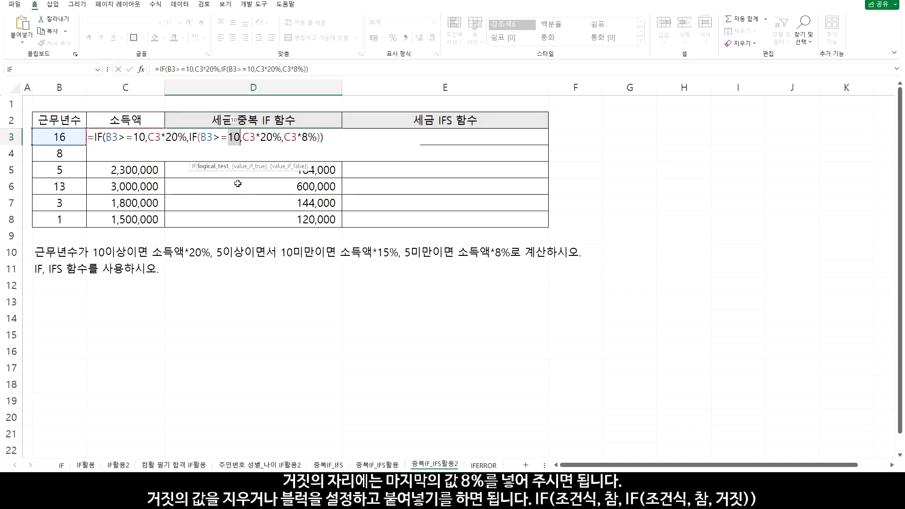
text(5)
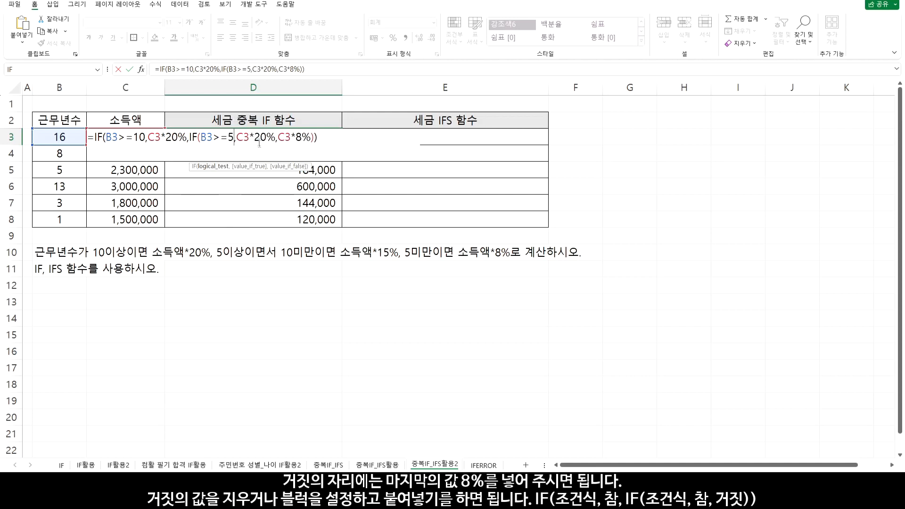
drag(254, 137, 266, 137)
text(15)
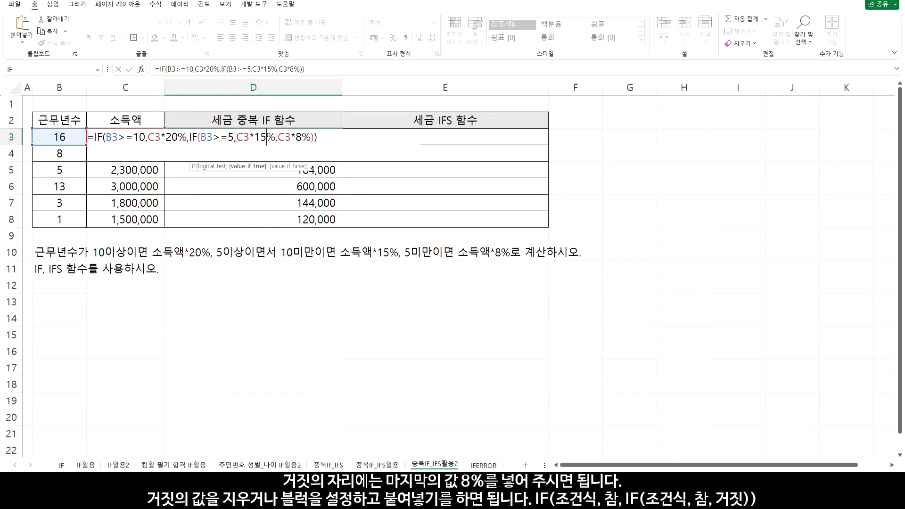
click(292, 138)
drag(279, 137, 312, 136)
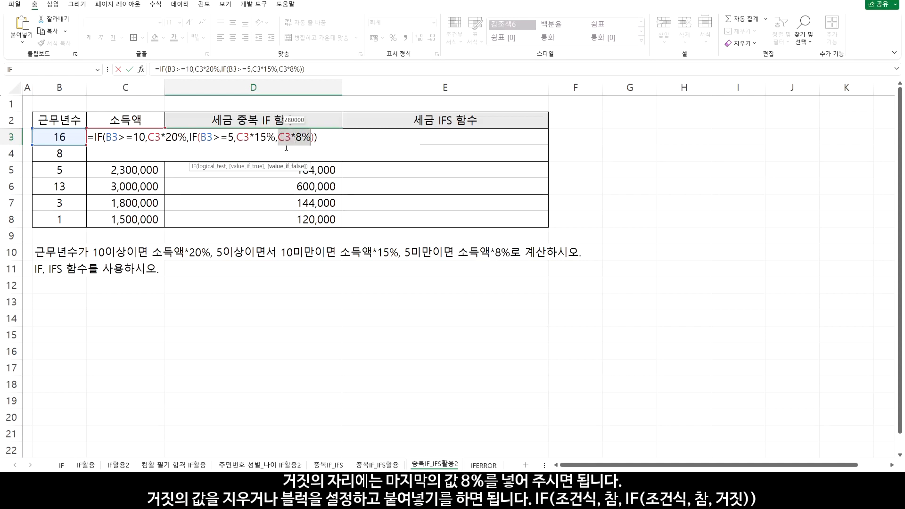
key(Return)
click(309, 139)
drag(342, 145, 348, 223)
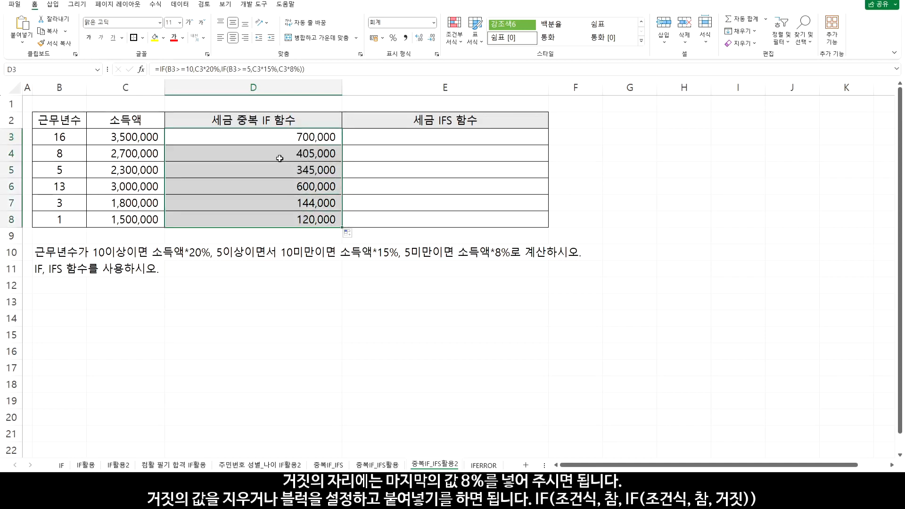
Enter the condition =B3>=10 in E3 of the IFS tax column
click(433, 135)
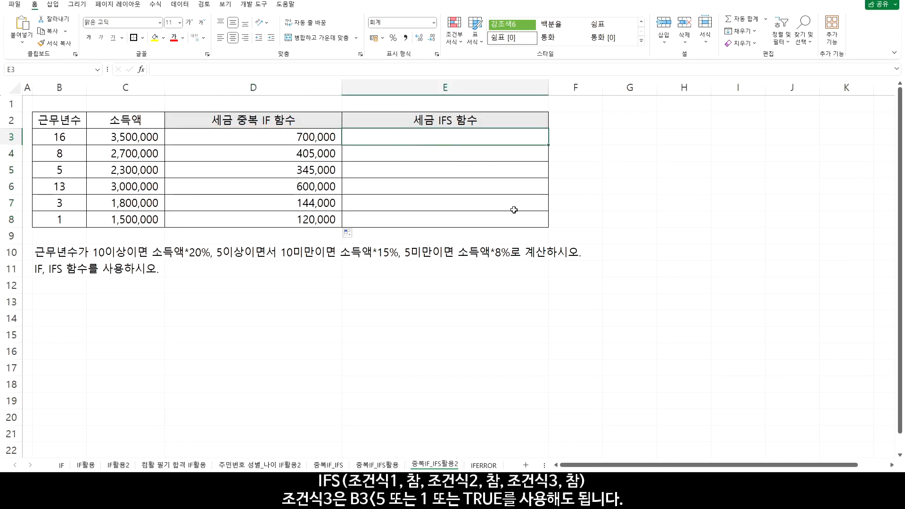
text(=)
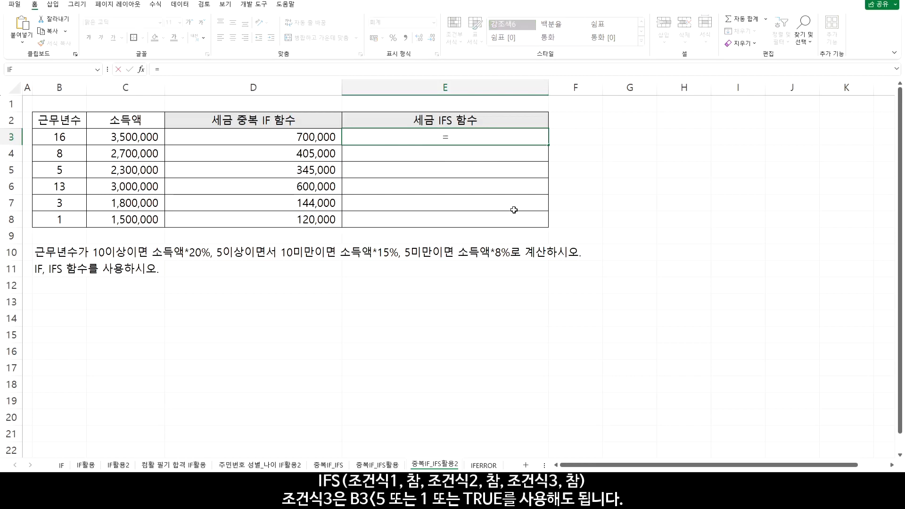
click(63, 137)
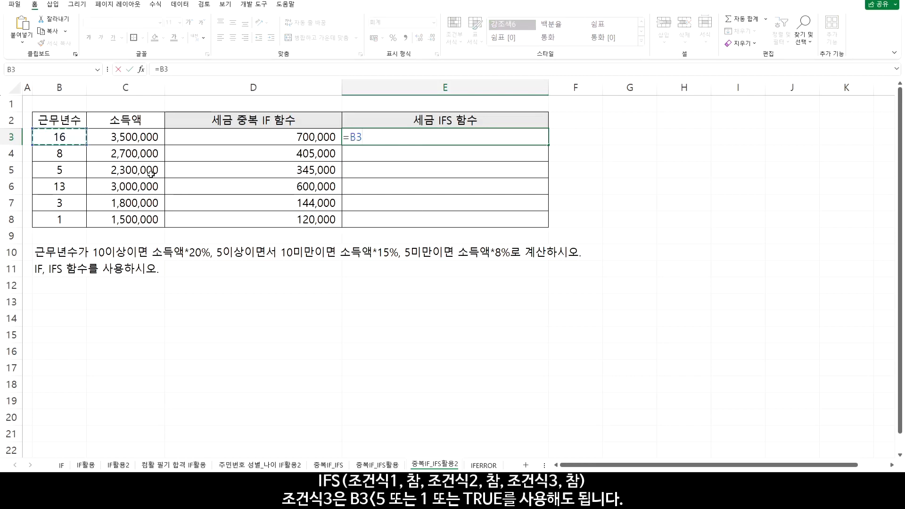
text(>=10)
key(Return)
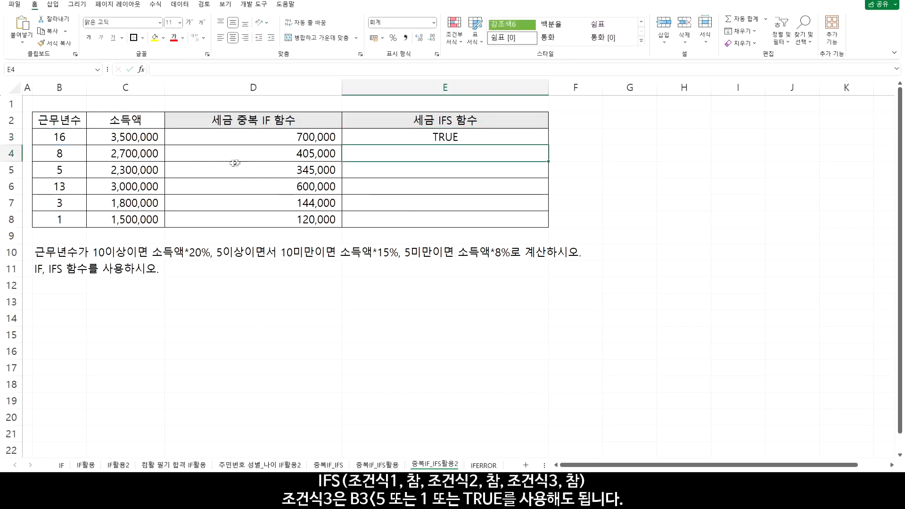
Wrap the B3>=10 test in E3 in an IFS function, adding a comma after the condition
double_click(400, 137)
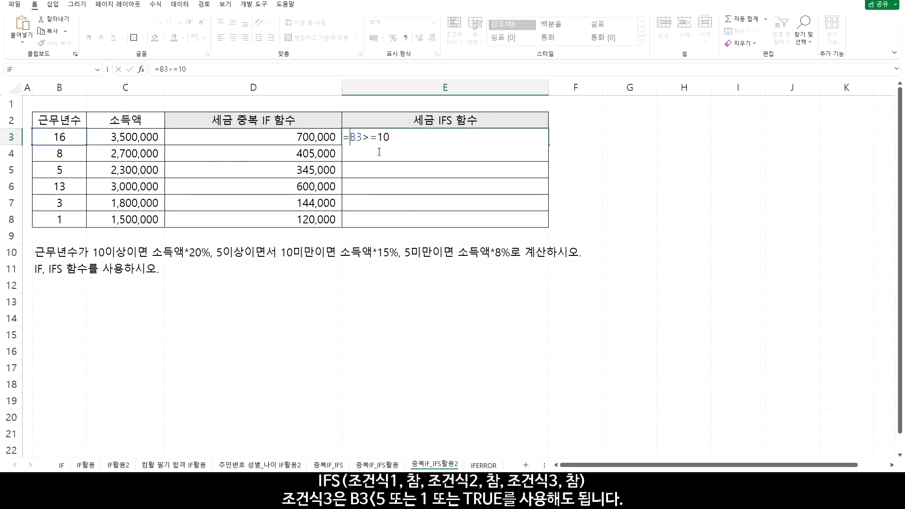
key(Home)
key(Right)
text(IFS()
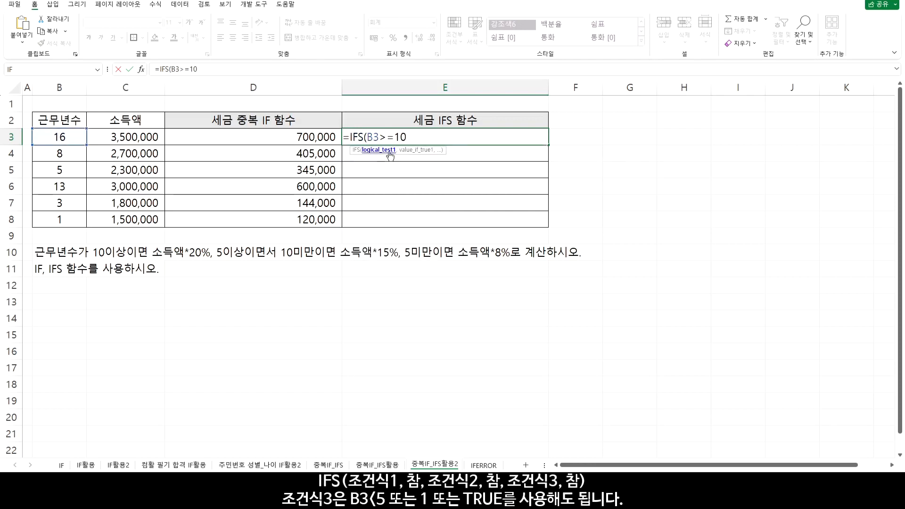
drag(370, 137, 407, 137)
click(418, 137)
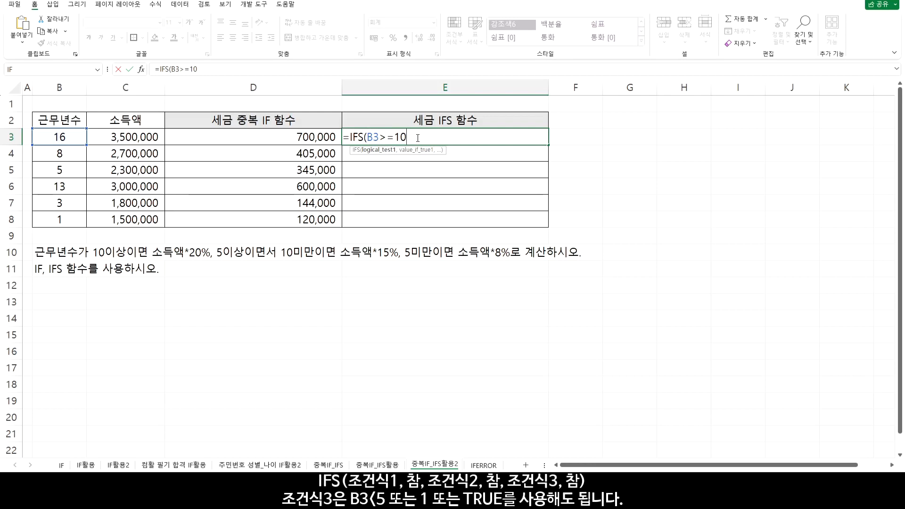
text(,)
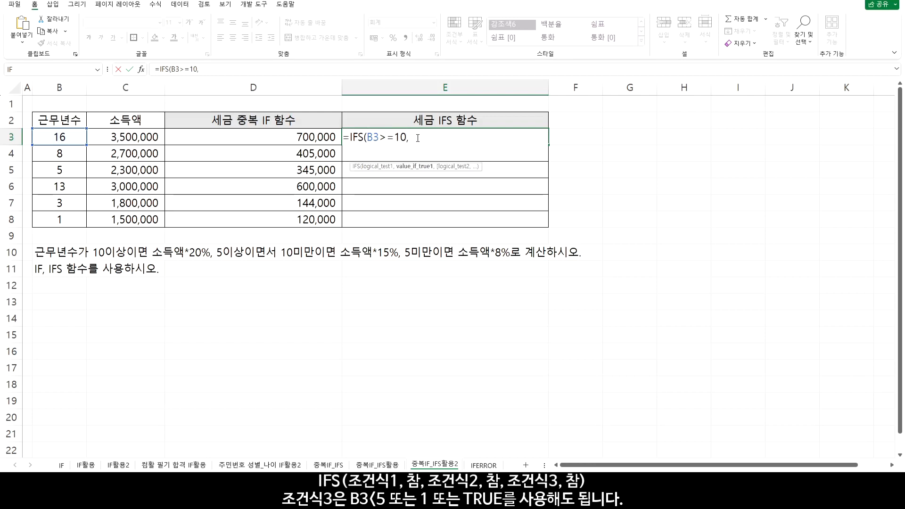
Add C3*20% as the first true value in the E3 IFS formula
click(154, 138)
text(*20)
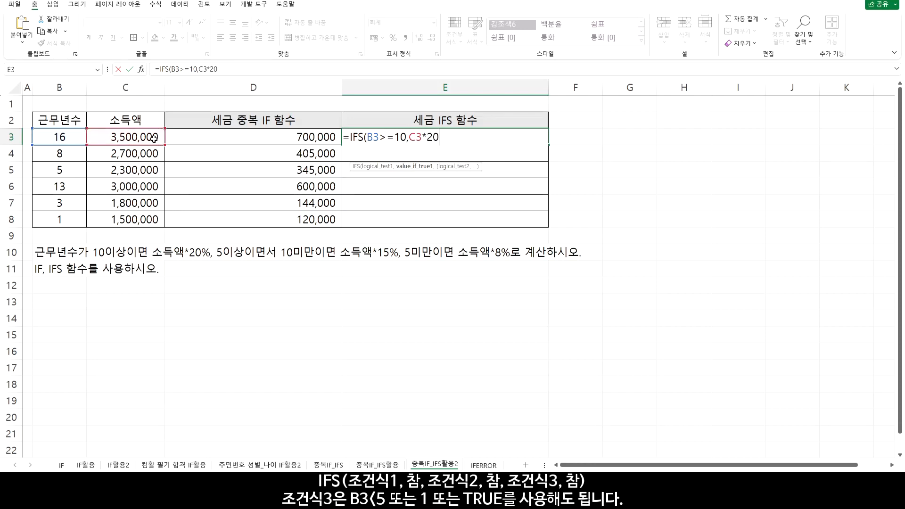
text(%,)
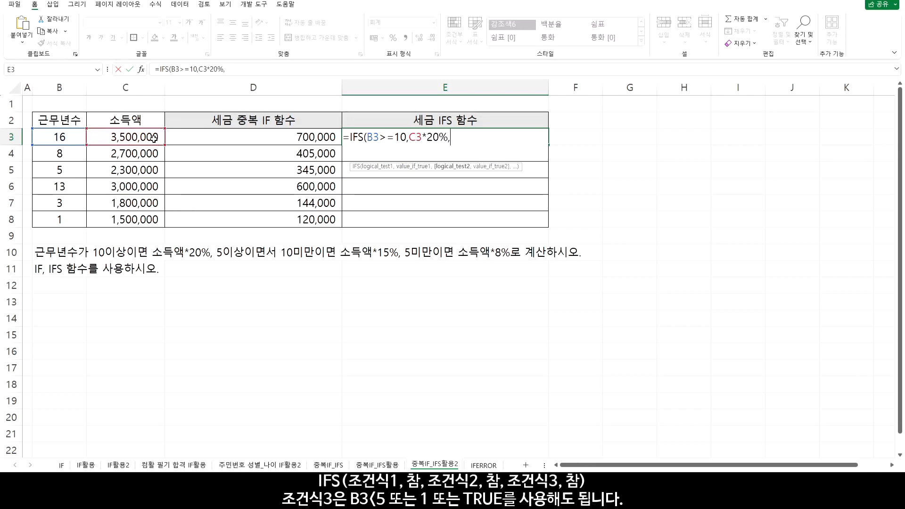
Add the second condition B3>=5 with C3*15% as its true value to the E3 IFS formula
click(52, 141)
text(>)
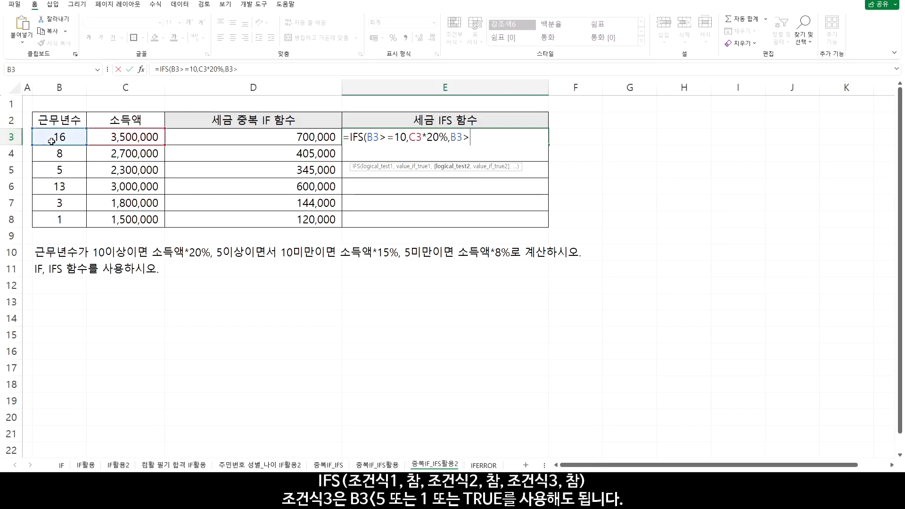
text(=5)
drag(380, 137, 408, 138)
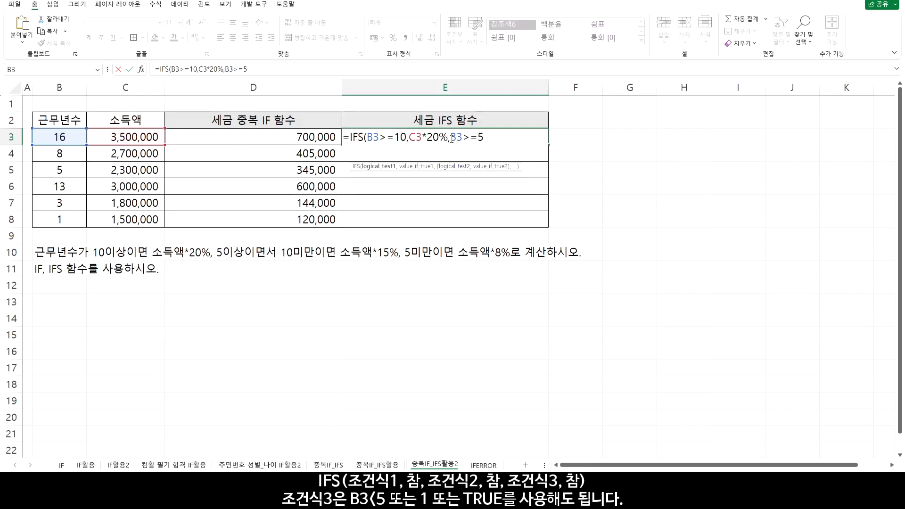
drag(451, 138, 486, 138)
click(486, 137)
text(,)
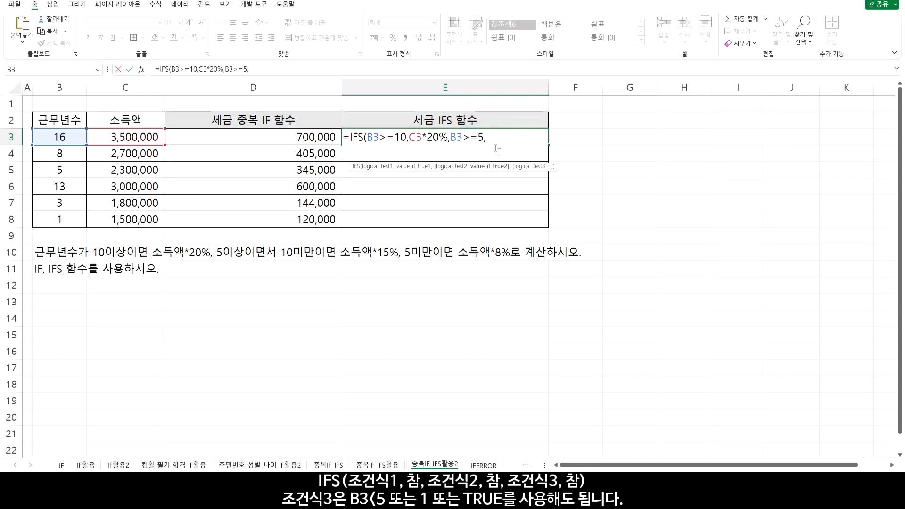
click(149, 137)
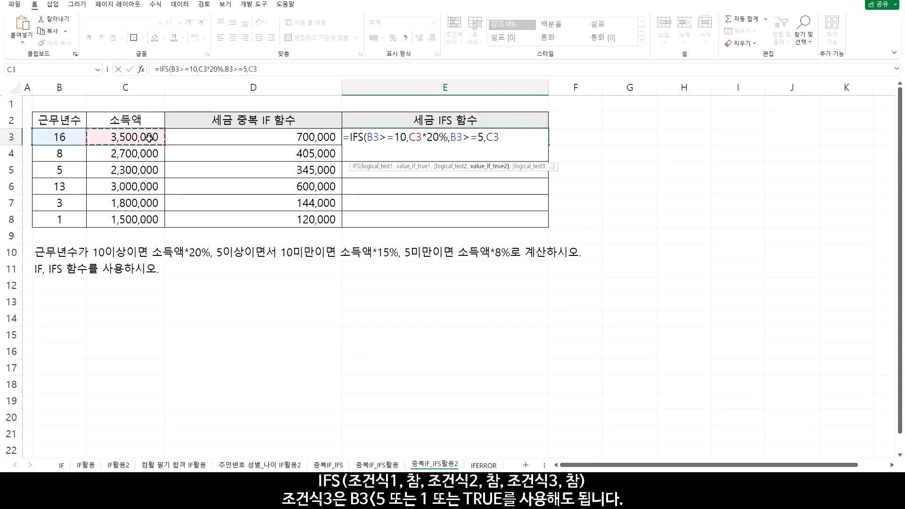
text(*15%,)
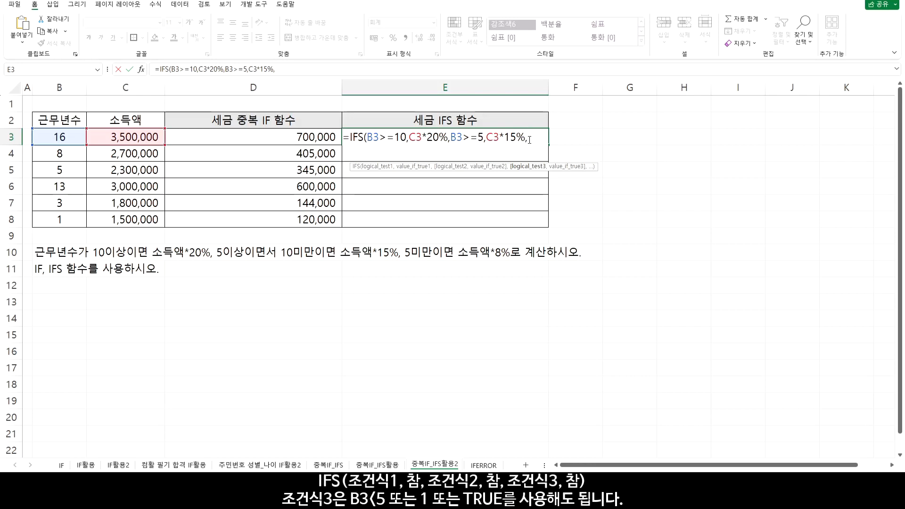
Try 1 and TRUE as the third condition of the E3 IFS formula
text(1)
key(BackSpace)
text(T)
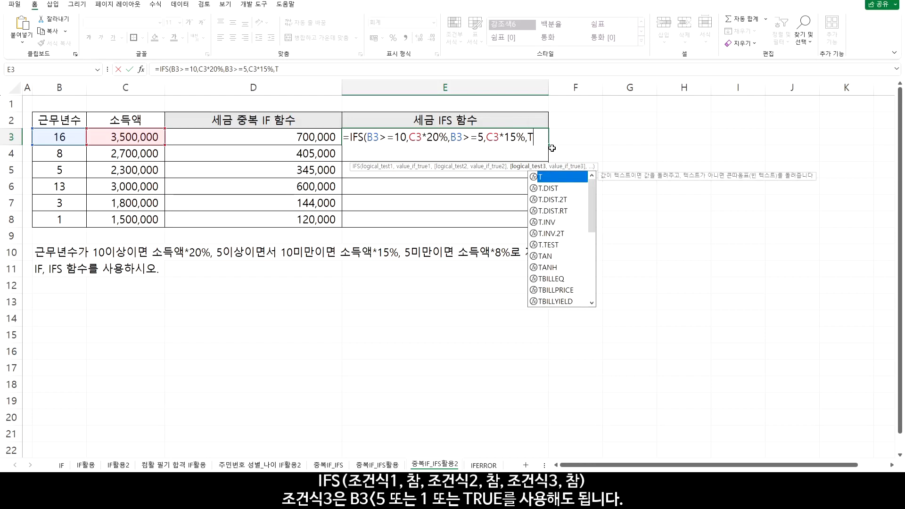
text(RUE)
key(BackSpace)
key(BackSpace)
key(BackSpace)
key(BackSpace)
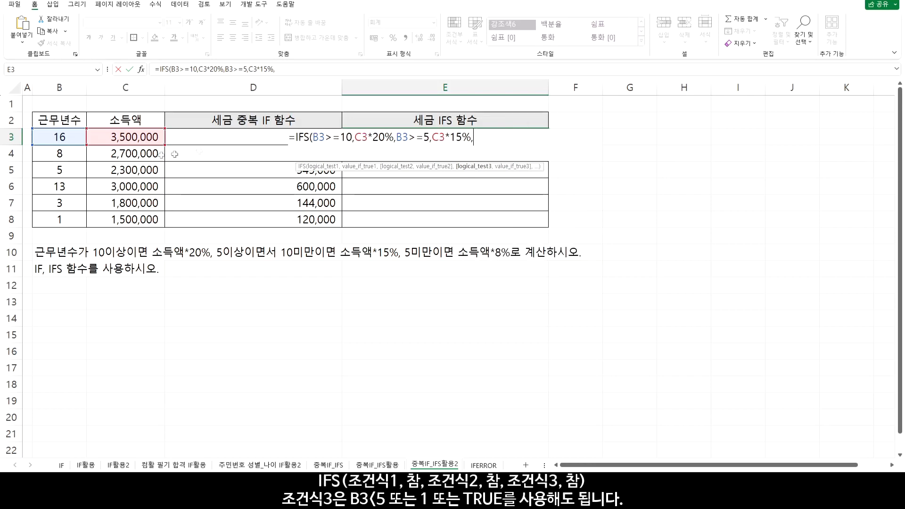
Complete the E3 IFS formula with the condition B3<5 and value C3*8%, and copy it down through E8
click(68, 135)
text(<5)
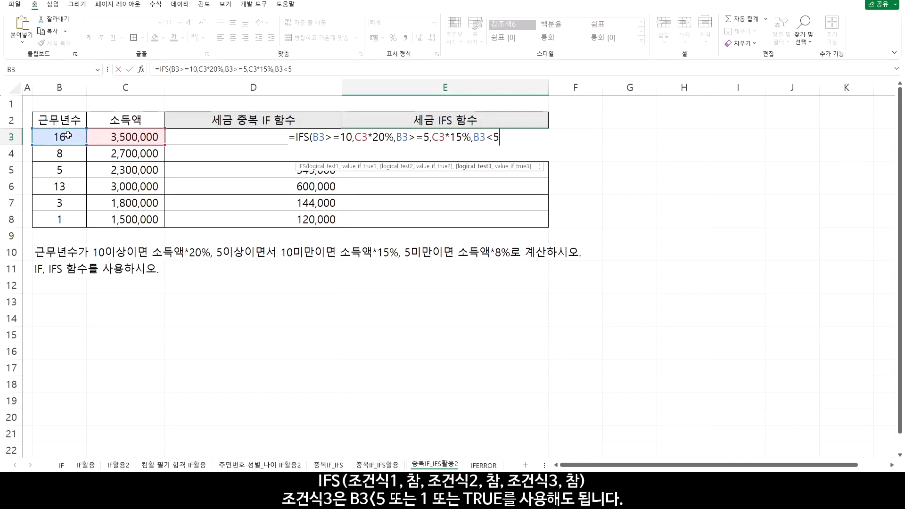
text(,)
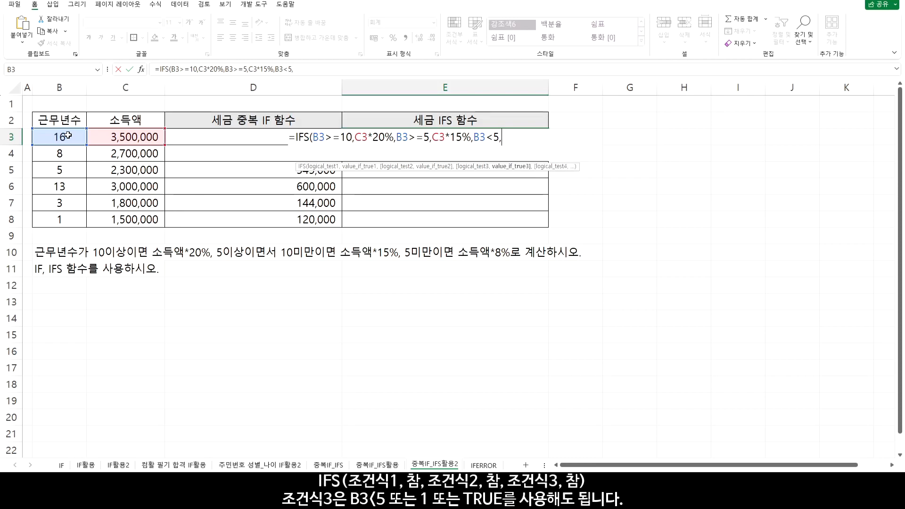
click(131, 135)
text(*)
text(8)
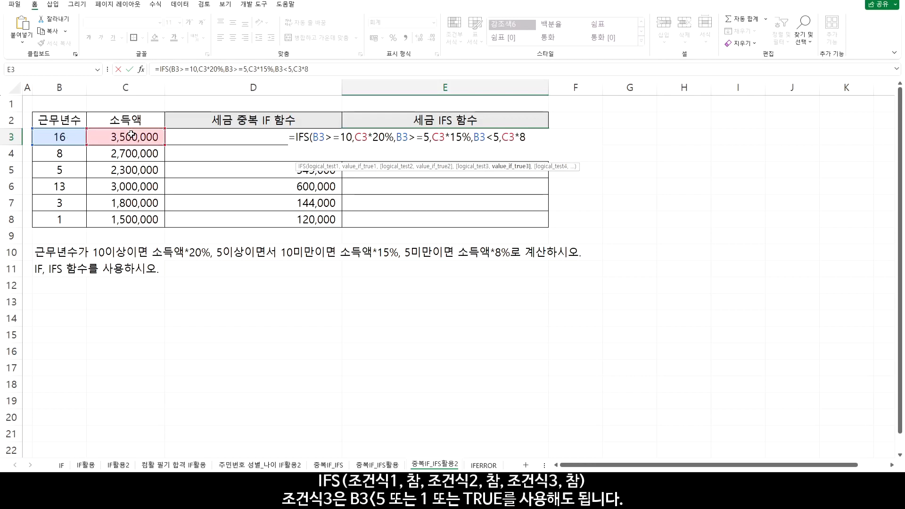
text(%))
key(Return)
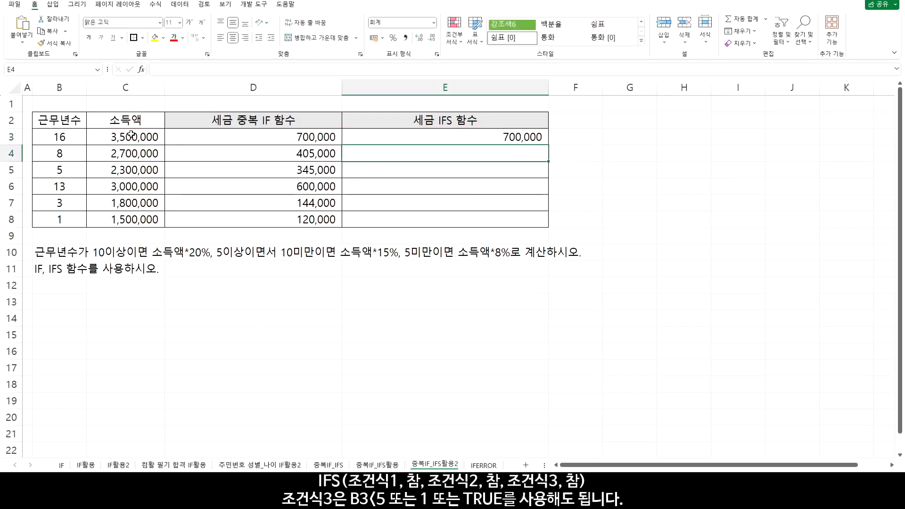
click(528, 136)
drag(549, 145, 550, 230)
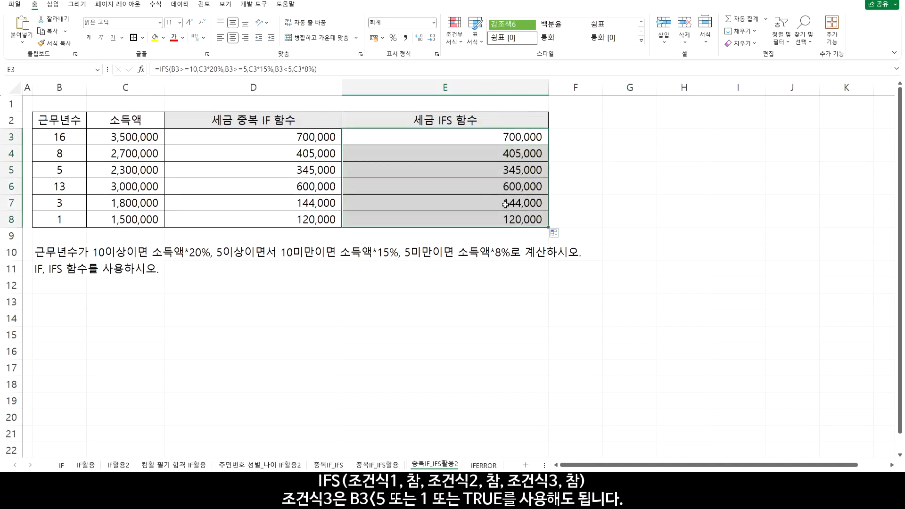
On the IFERROR sheet, enter =RIGHT(B3,1) in C3 to extract the code's last digit
click(485, 465)
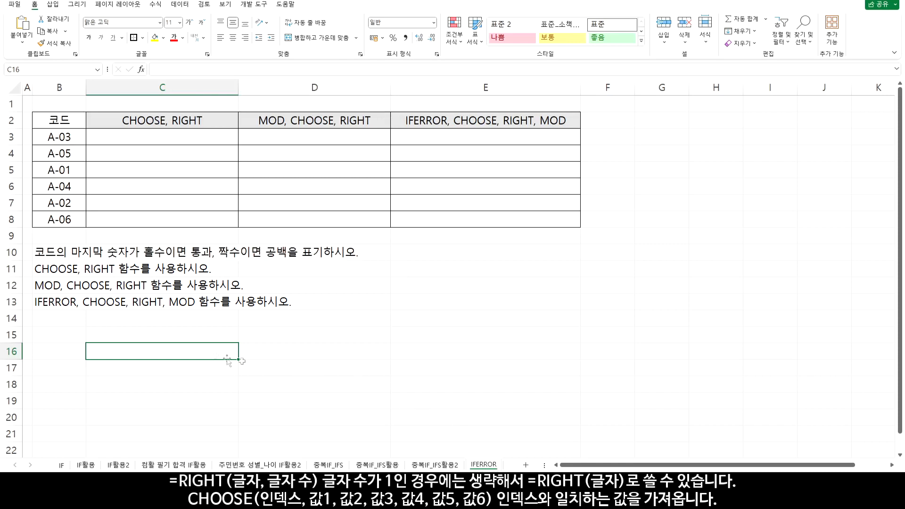
click(162, 133)
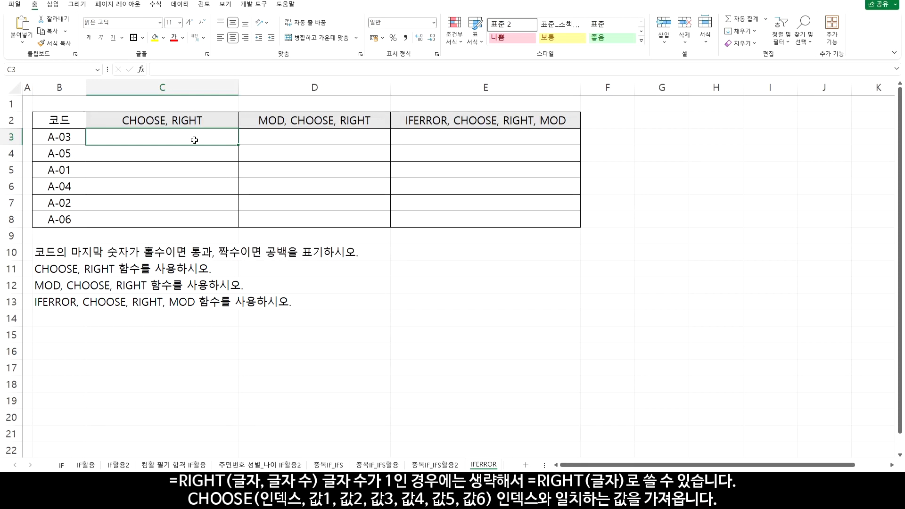
text(=RI)
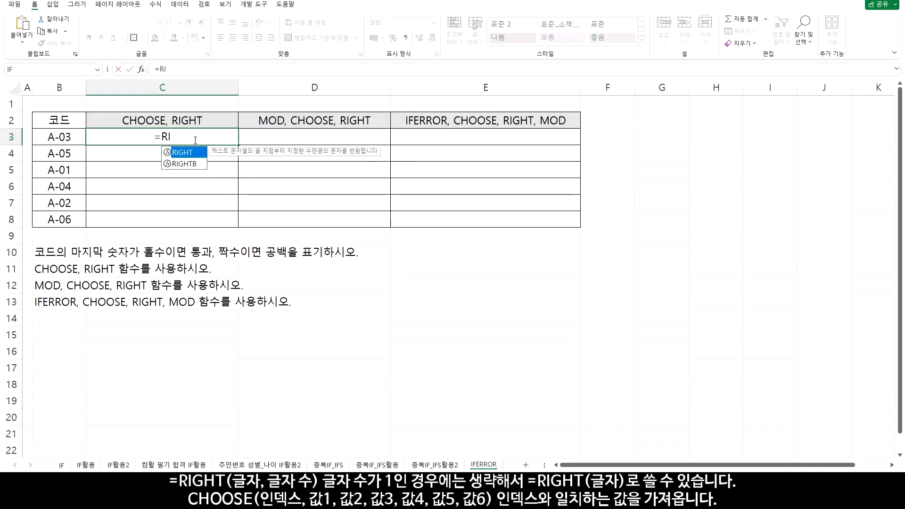
double_click(176, 153)
click(60, 138)
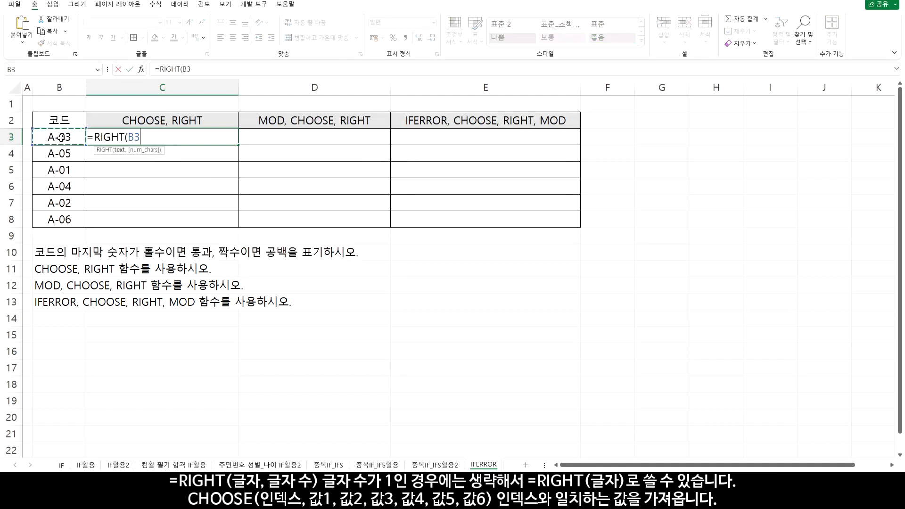
text(,)
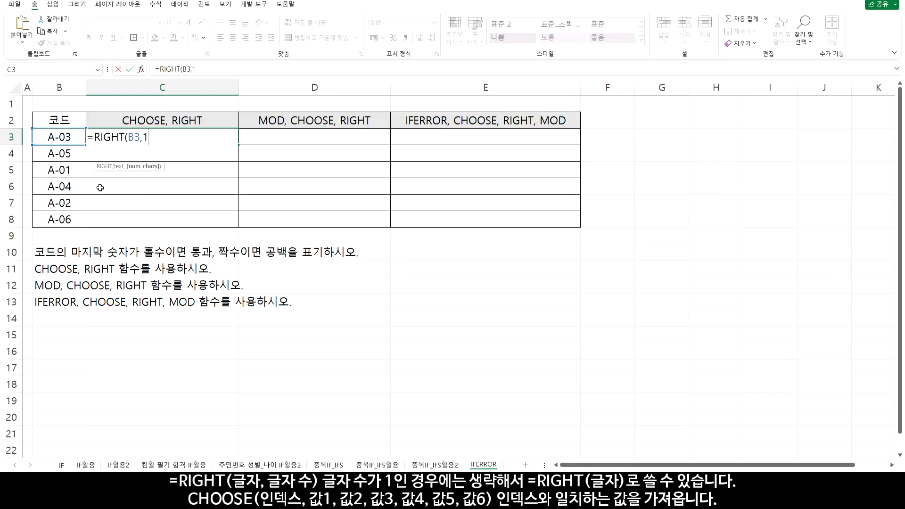
text(1))
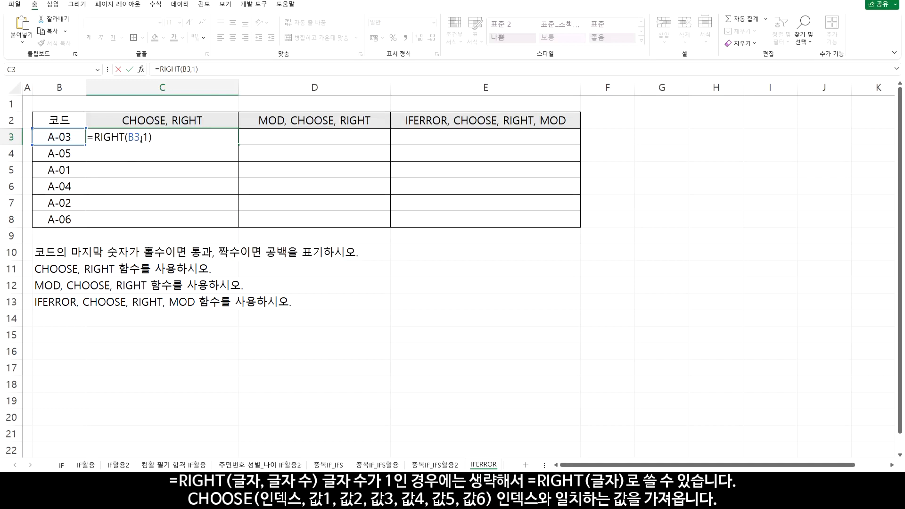
Remove the character count to leave =RIGHT(B3) in C3, and copy the formula down through C8
drag(141, 138, 146, 139)
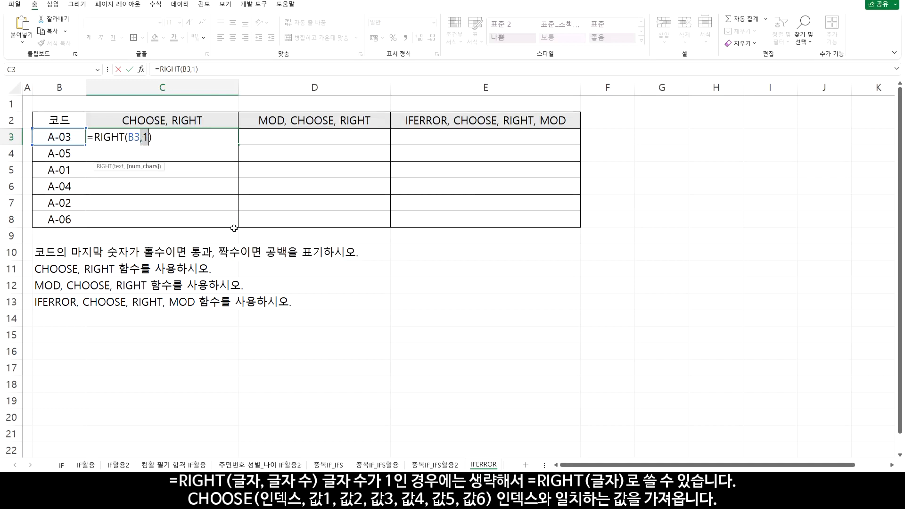
key(Delete)
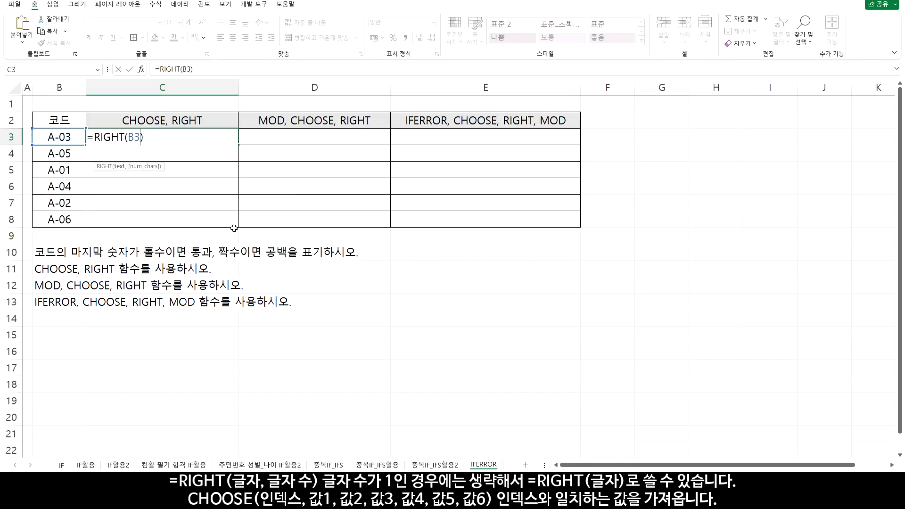
key(Return)
click(237, 144)
drag(237, 144, 236, 225)
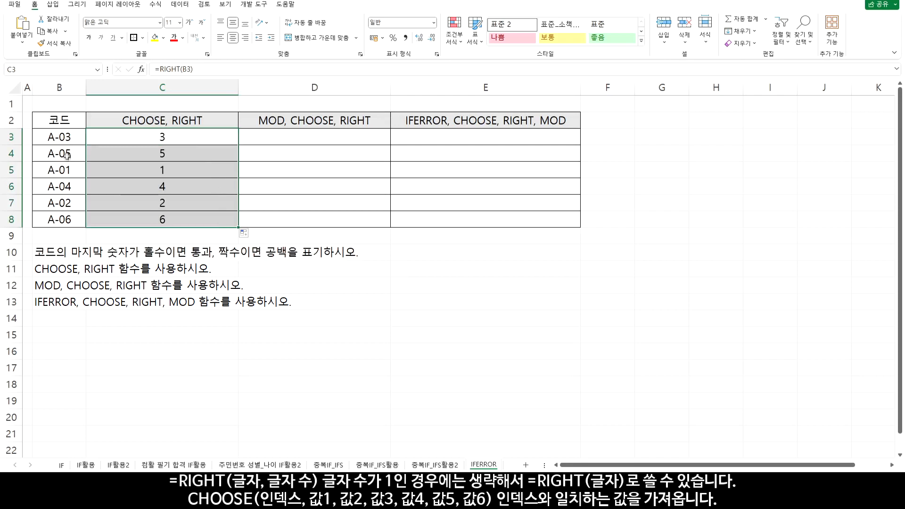
Wrap the C3 formula in CHOOSE, using RIGHT(B3) as the index number
double_click(178, 139)
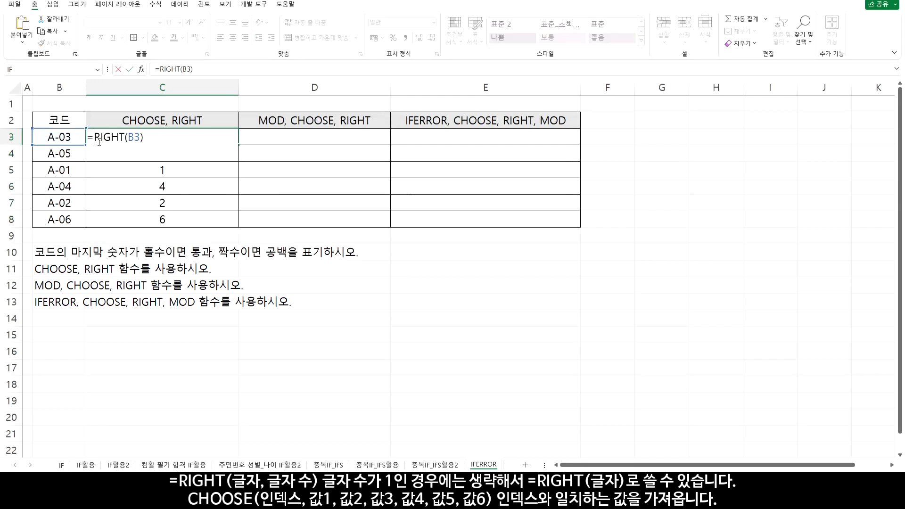
text(CHOOSE)
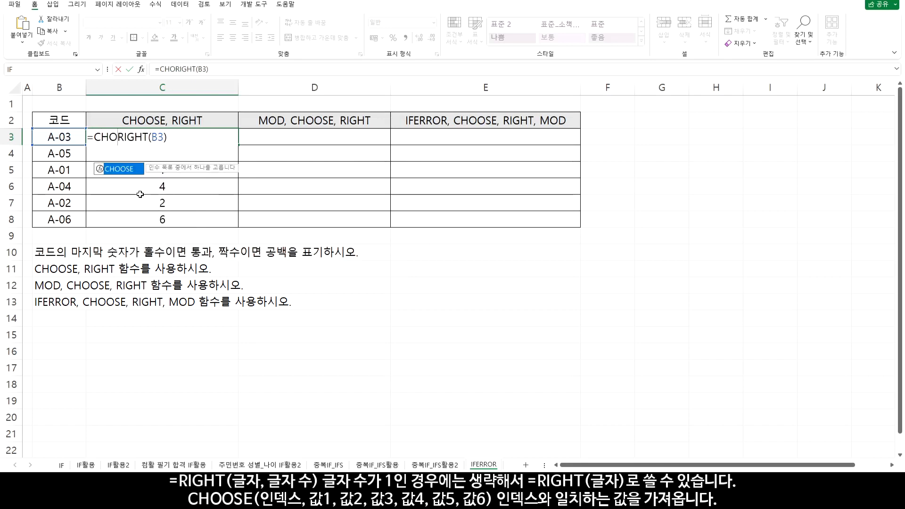
text(()
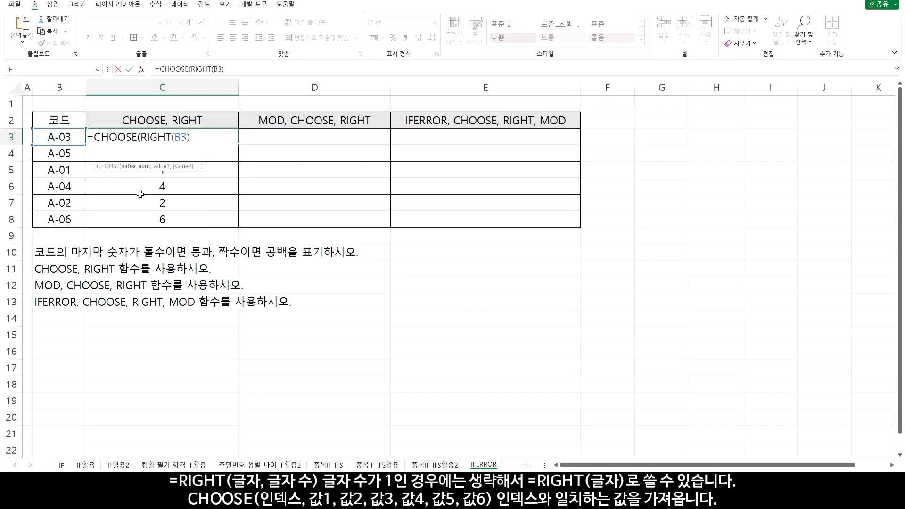
drag(143, 138, 190, 138)
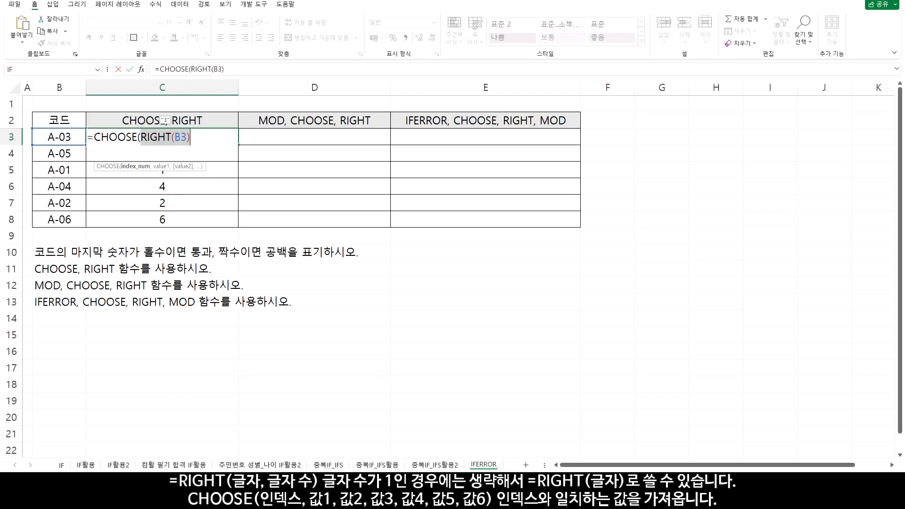
click(206, 141)
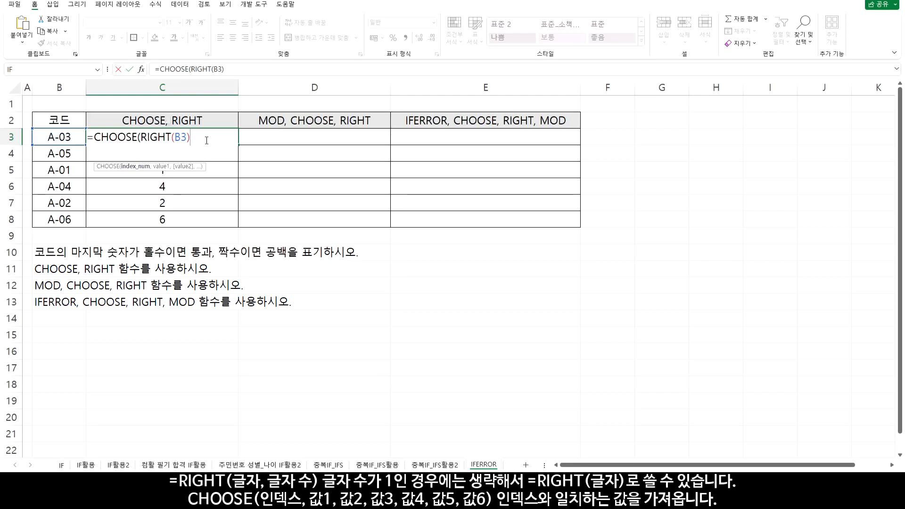
text(,)
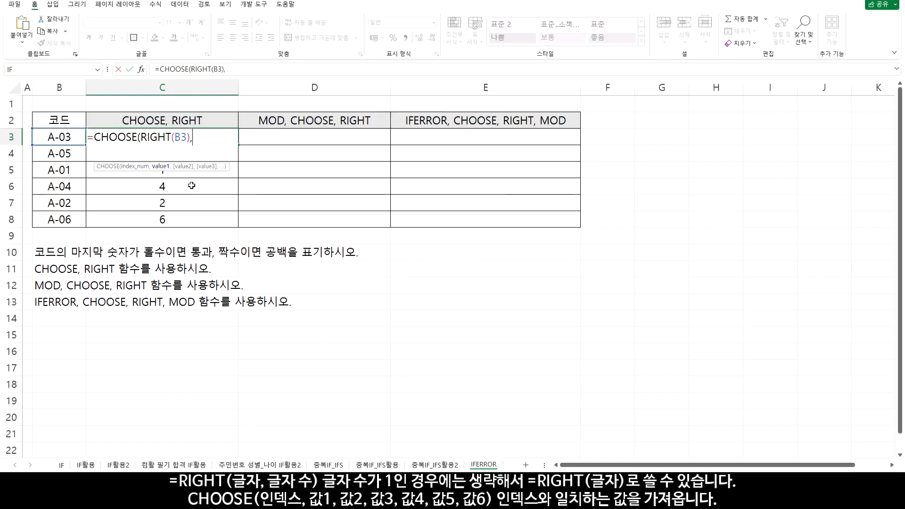
text("통과)
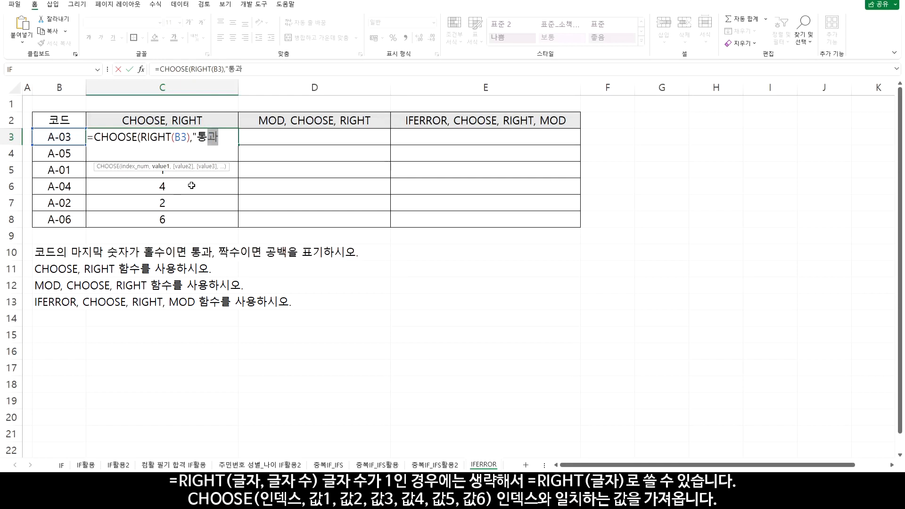
text(",)
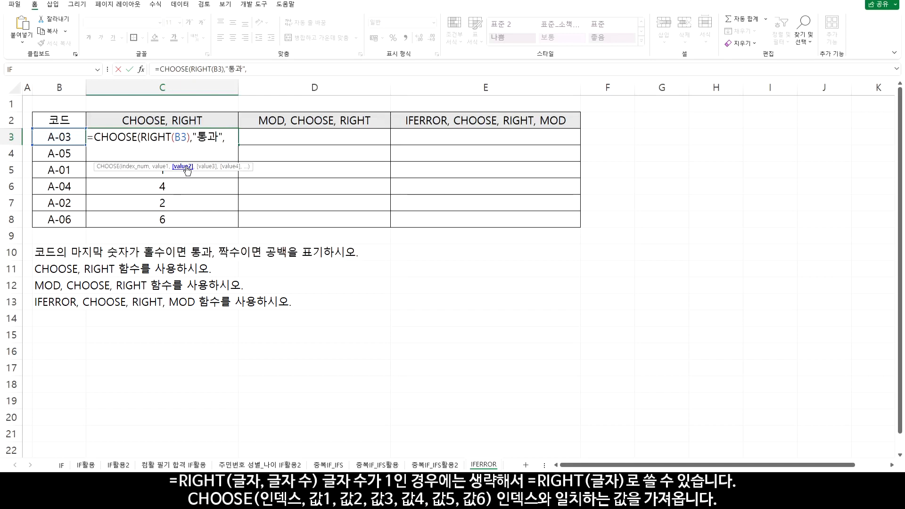
Add the first four CHOOSE values "통과","","통과","" to the C3 formula
text(")
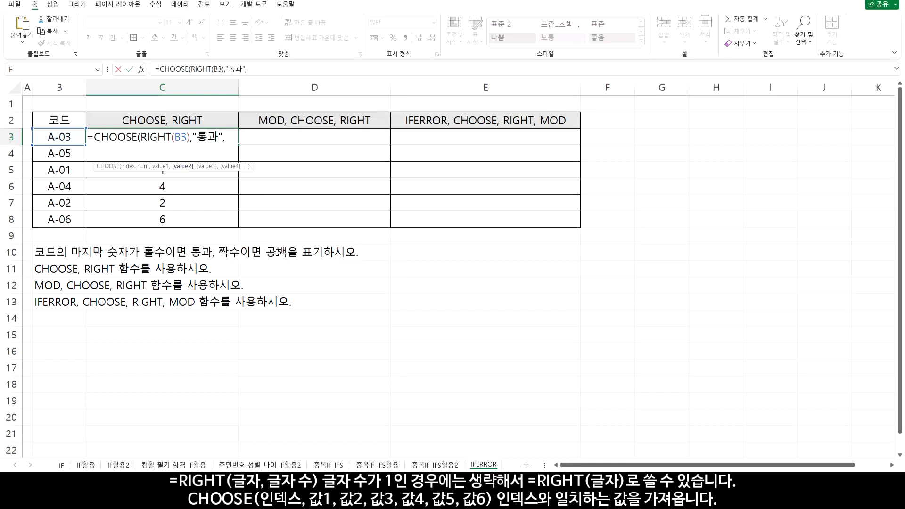
text(",)
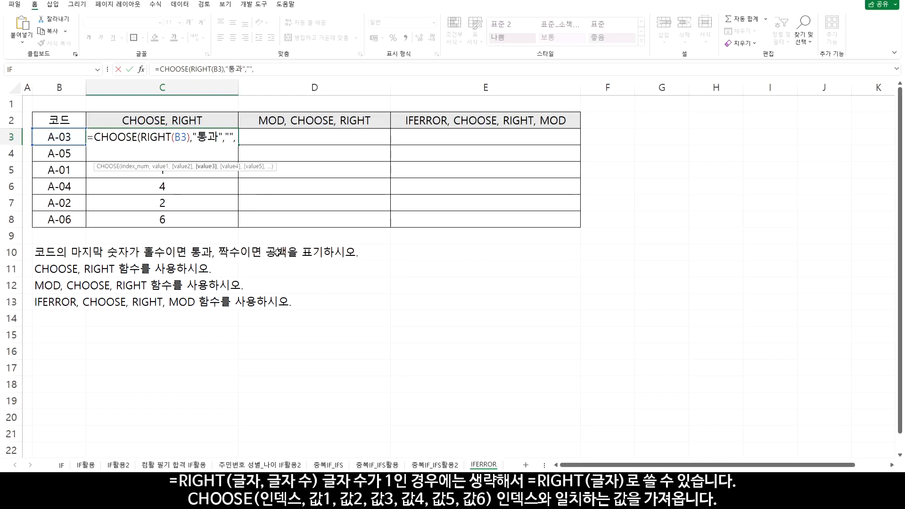
text("통과","")
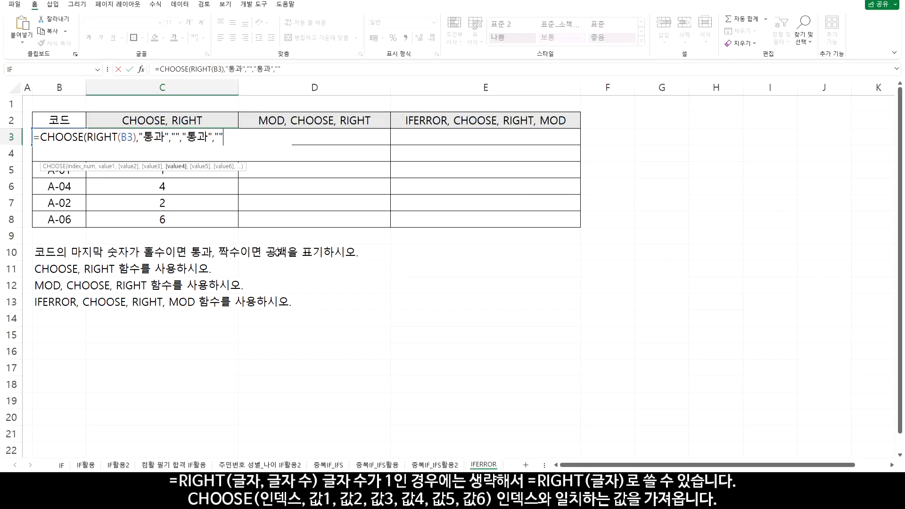
text(,"통과",)
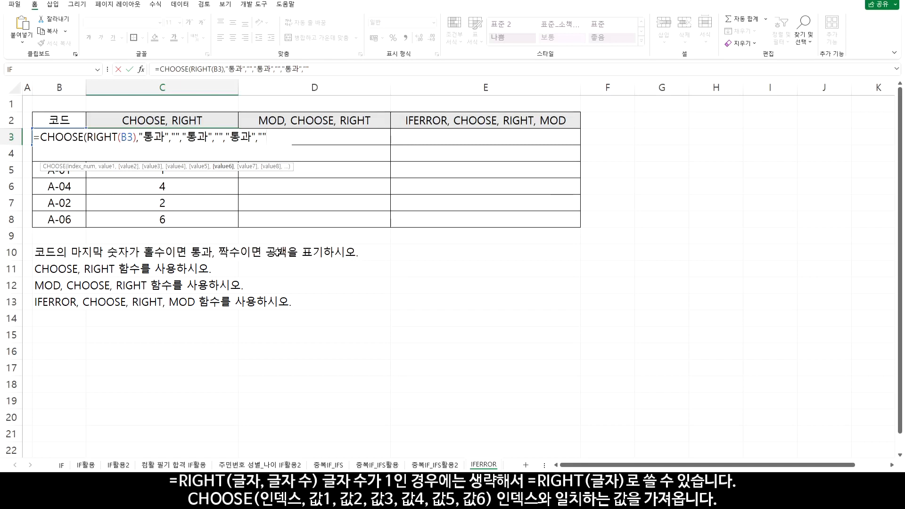
Complete the C3 CHOOSE formula with "통과" and "" as the fifth and sixth values, and copy it down through C8
text())
key(Return)
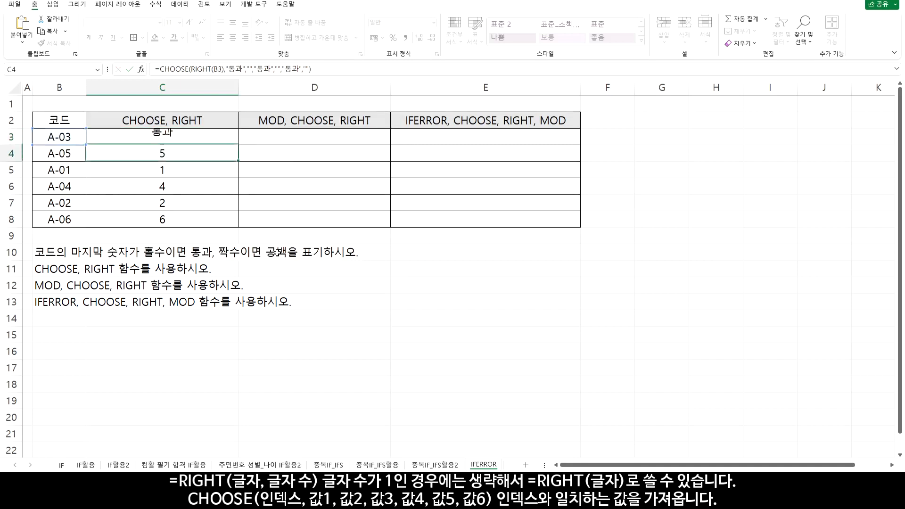
click(220, 136)
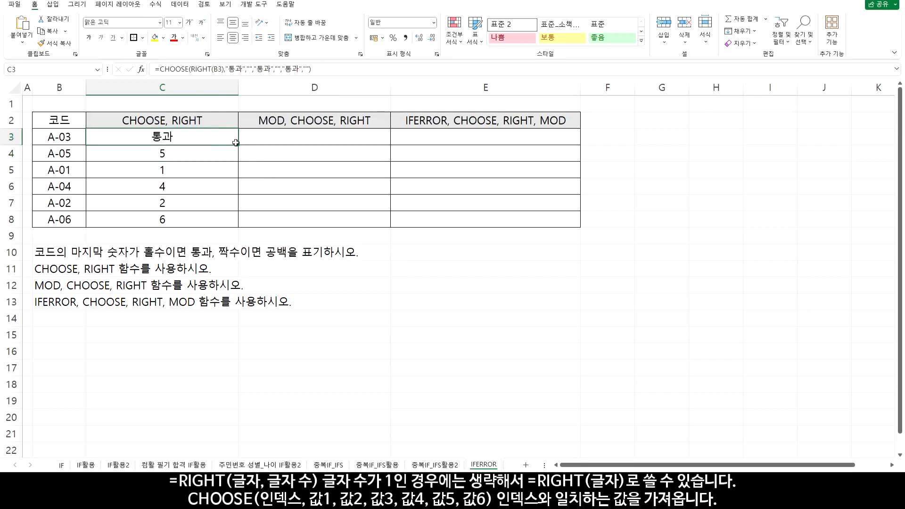
drag(238, 145, 237, 221)
drag(71, 137, 135, 169)
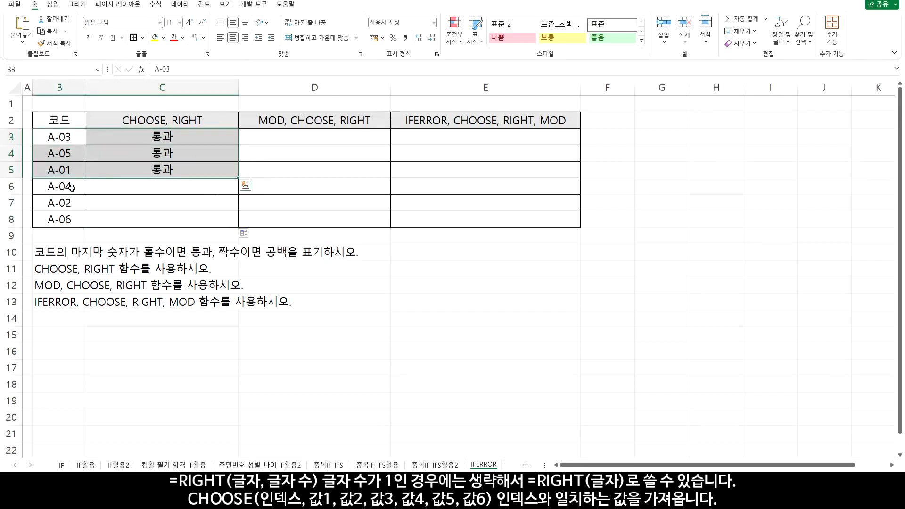
drag(80, 186, 115, 218)
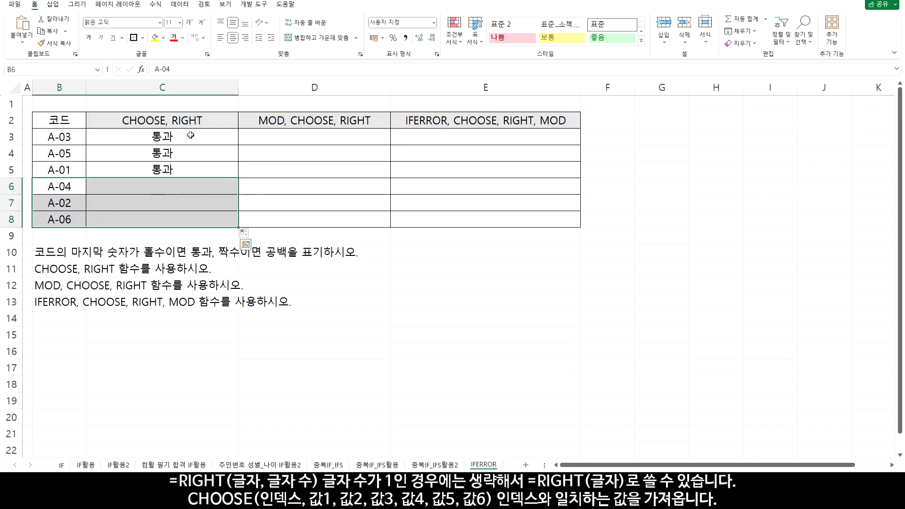
Try the C3 CHOOSE formula without its fifth and sixth values, copy it down through C8, and check the rows for A-05 and A-06
double_click(191, 135)
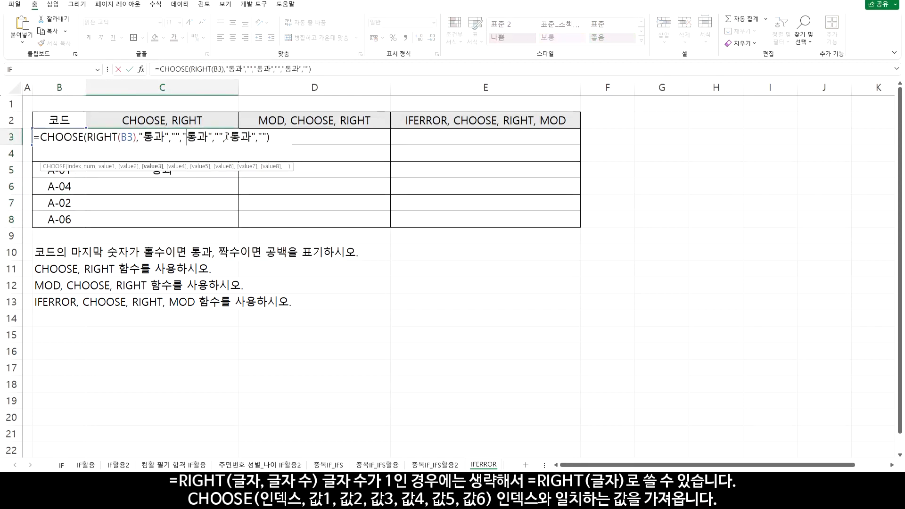
drag(224, 137, 266, 138)
key(Delete)
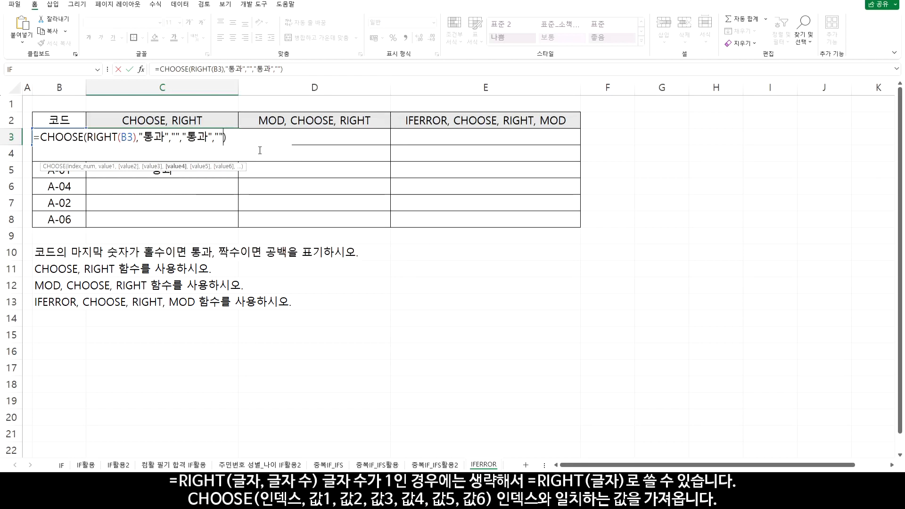
key(Return)
click(217, 136)
drag(238, 145, 221, 223)
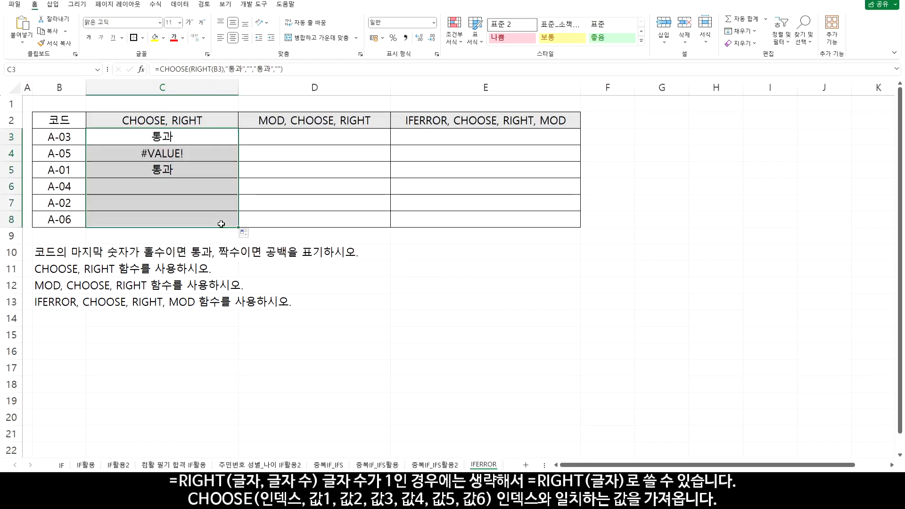
click(62, 152)
click(144, 220)
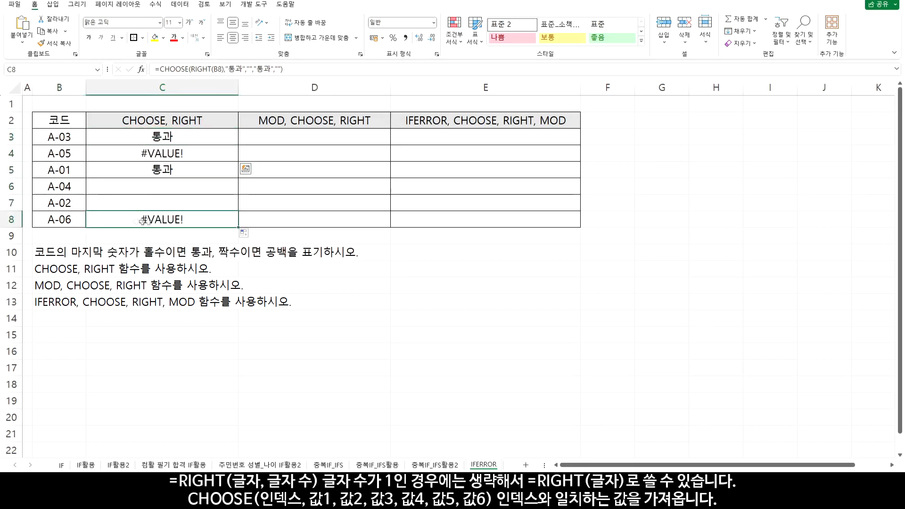
drag(144, 221, 73, 221)
Restore the fifth and sixth values "통과","" by duplicating the preceding pair in the C3 CHOOSE formula, and copy it down through C8
click(139, 137)
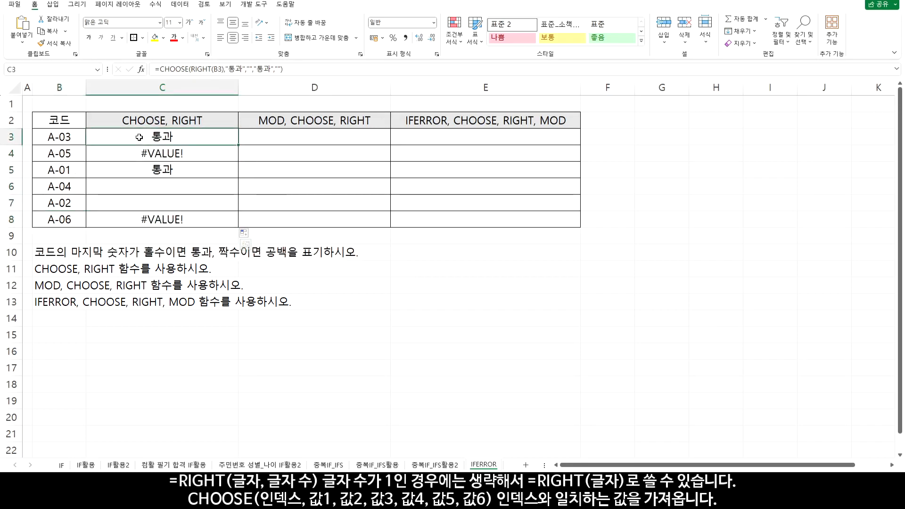
double_click(139, 137)
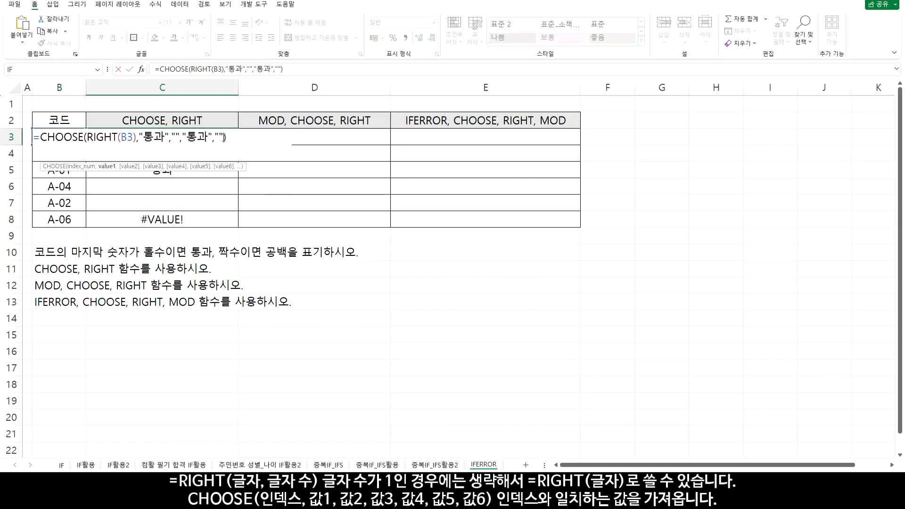
drag(224, 137, 178, 138)
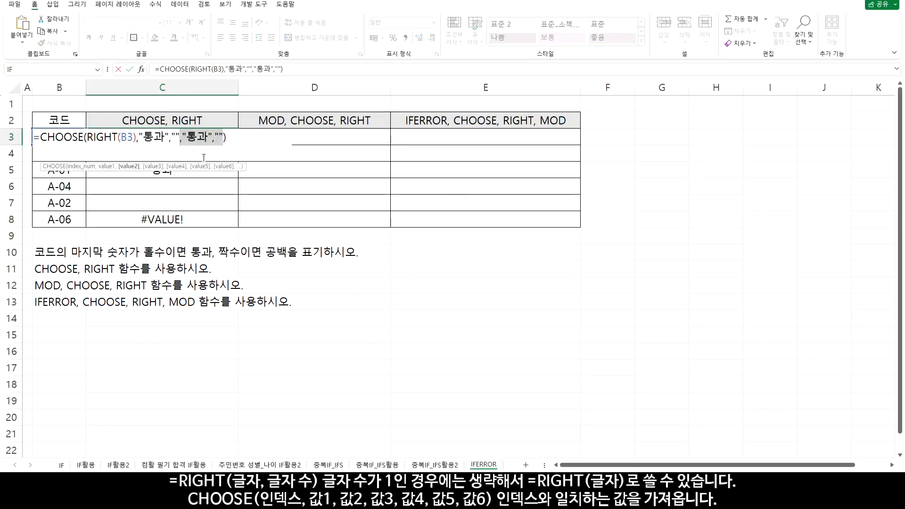
key(ctrl+c)
key(Right)
key(ctrl+v)
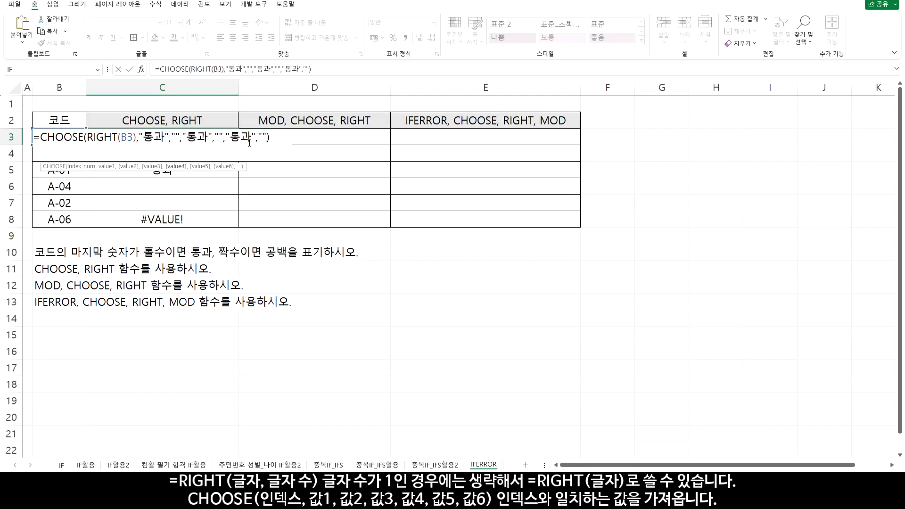
click(154, 138)
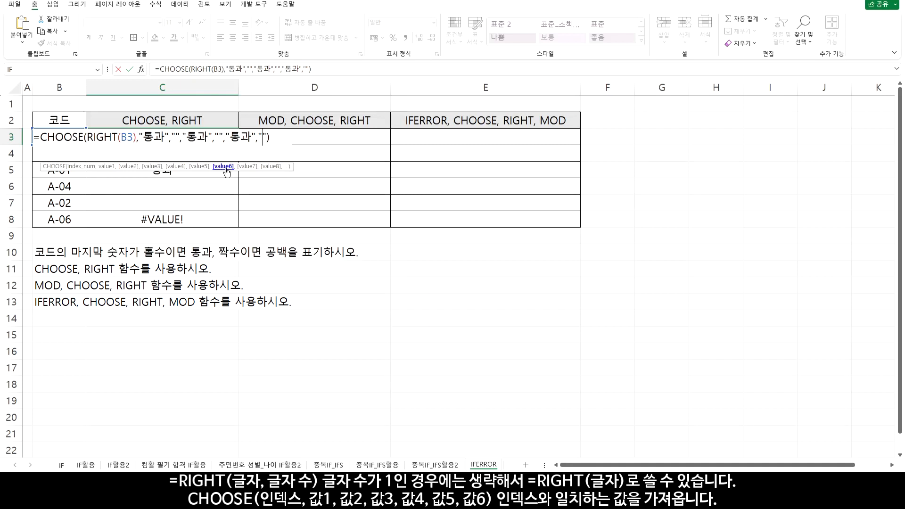
key(Return)
click(233, 140)
drag(233, 147, 238, 225)
click(321, 138)
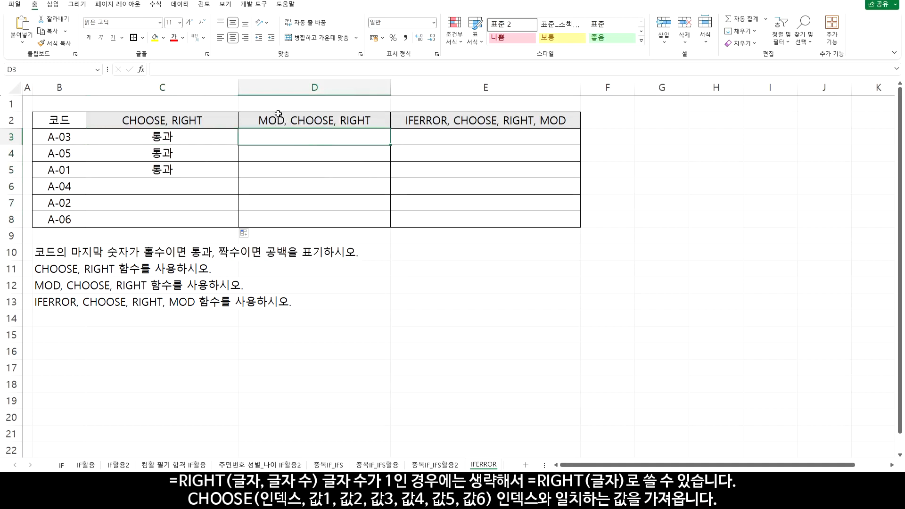
Start a formula in D3 with =RIGHT(B3,1) to extract the last digit of the code
double_click(301, 140)
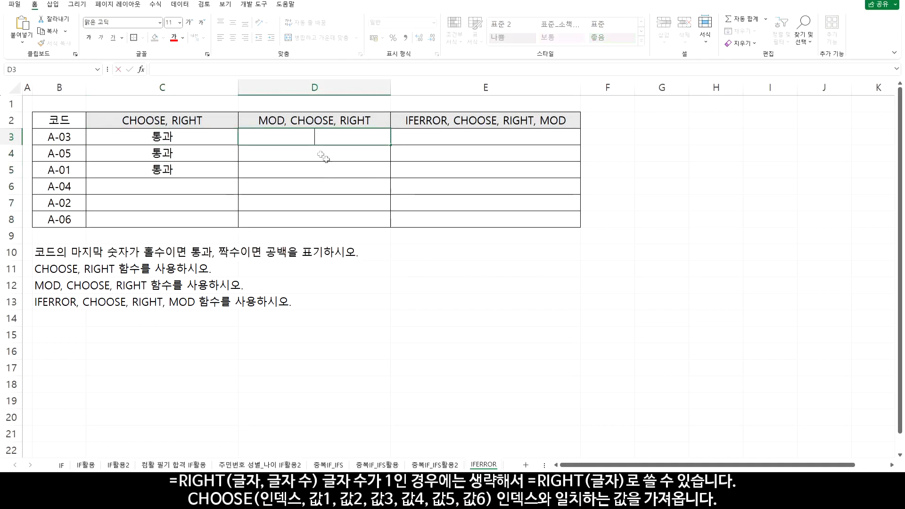
text(=)
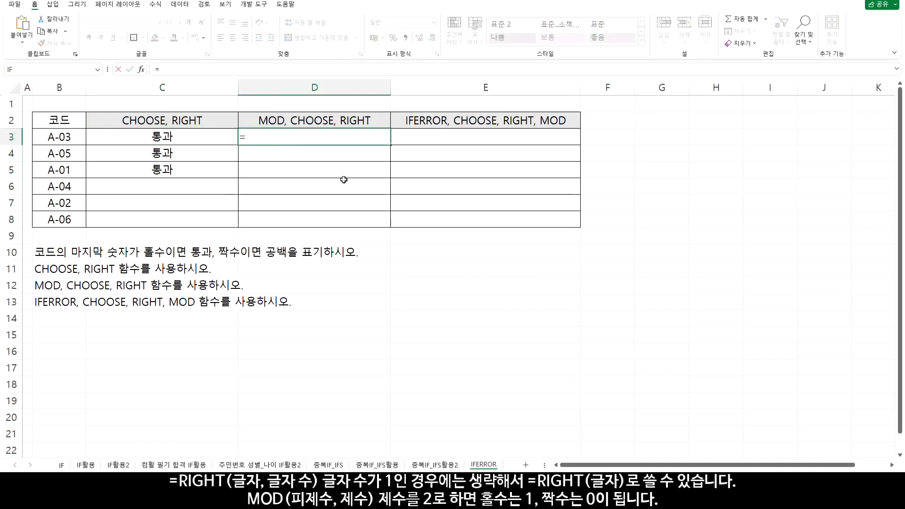
text(RI)
key(Tab)
click(50, 138)
text(,1)
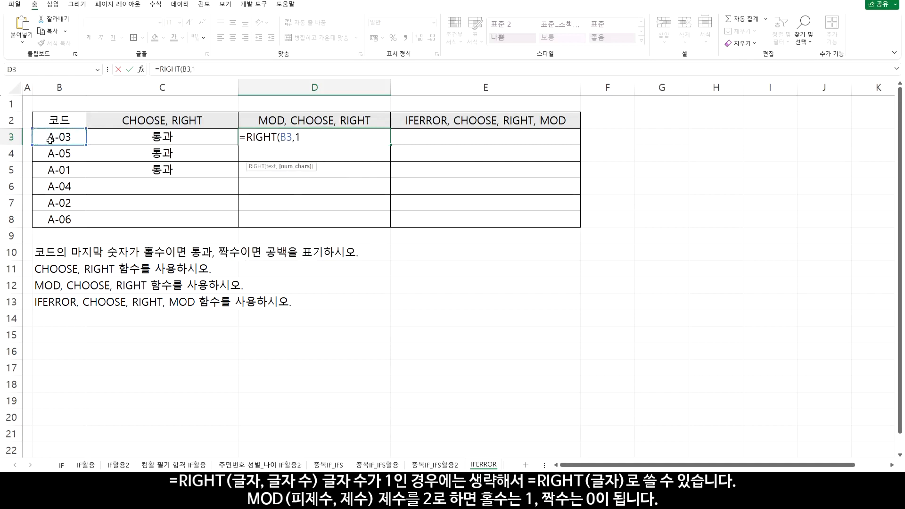
text())
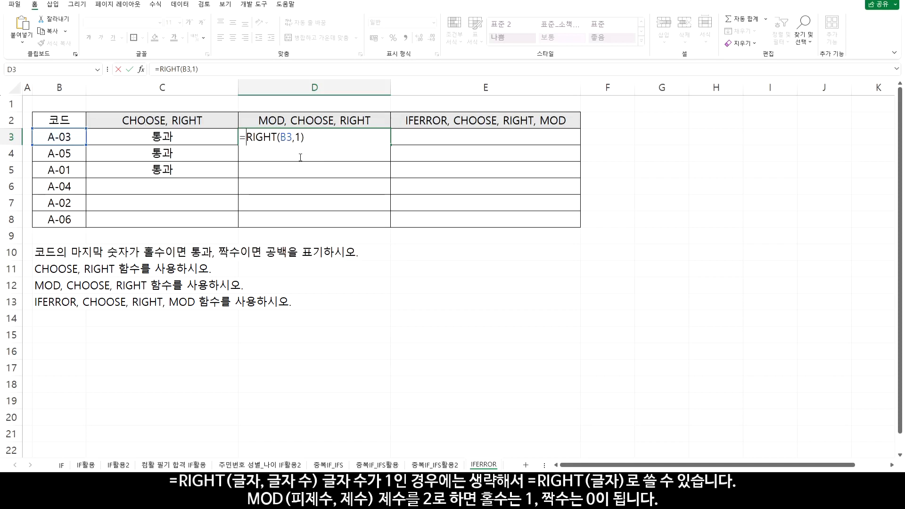
text(MOD()
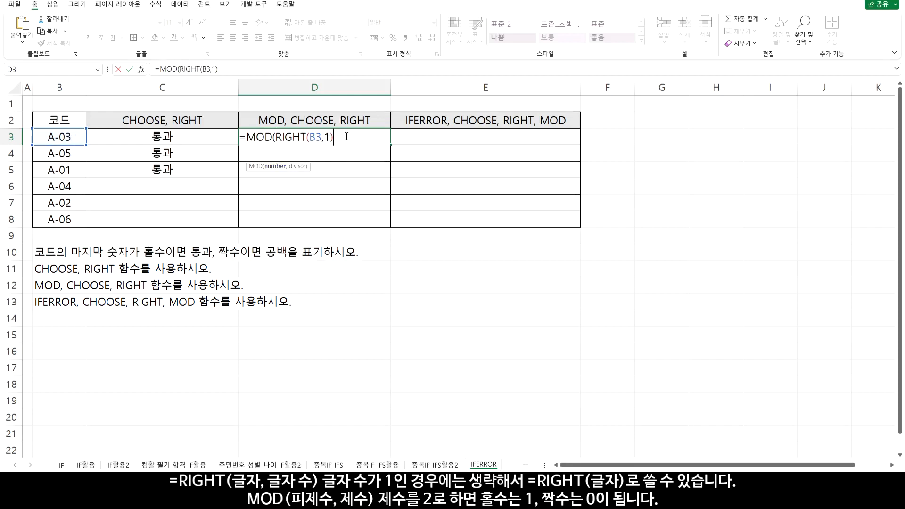
Wrap the RIGHT function in D3 in MOD with divisor 2, copy it down through D8, and check the remainders
text(,)
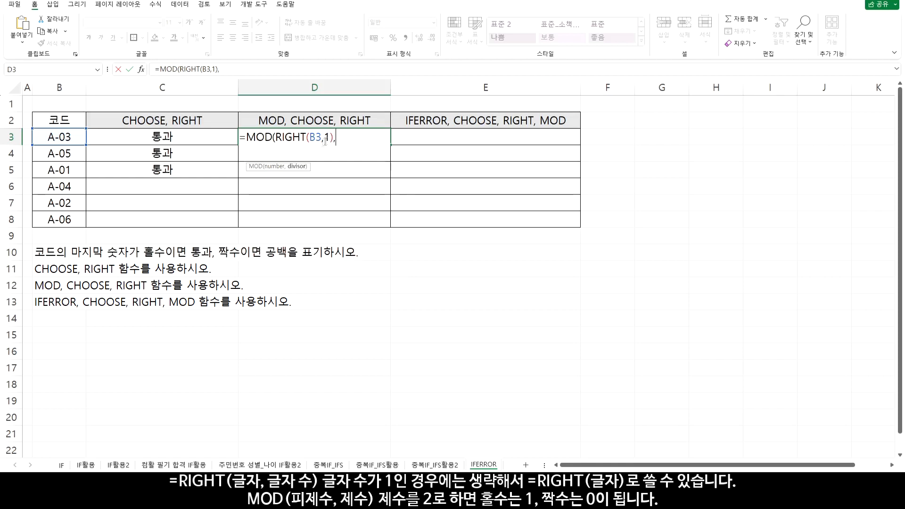
text(2))
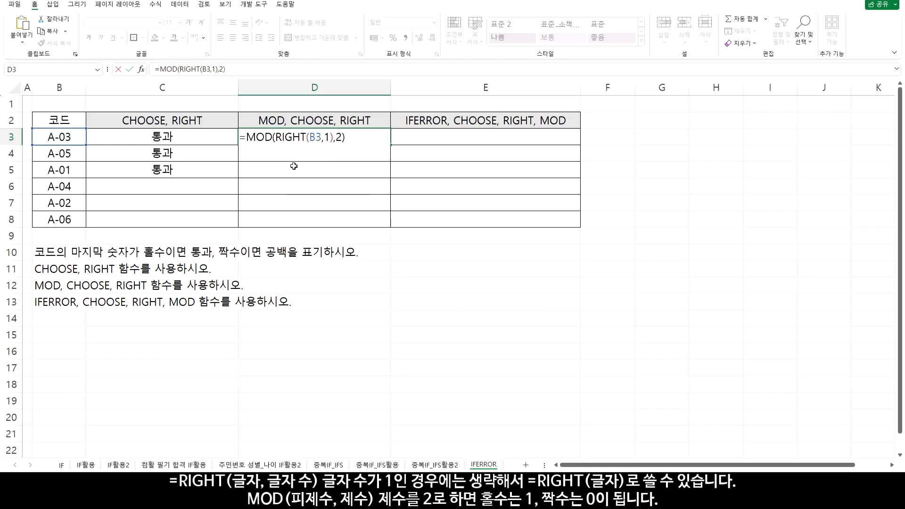
key(Return)
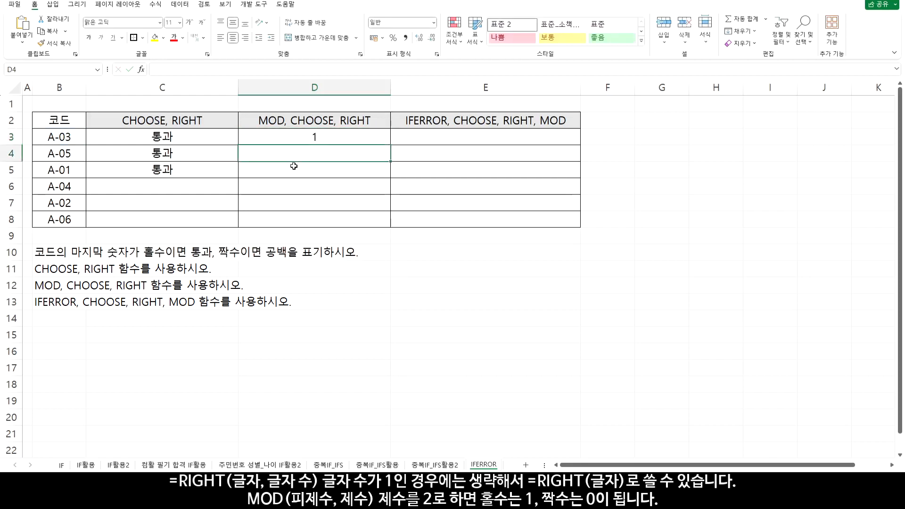
click(382, 138)
drag(389, 155, 389, 223)
drag(311, 136, 313, 222)
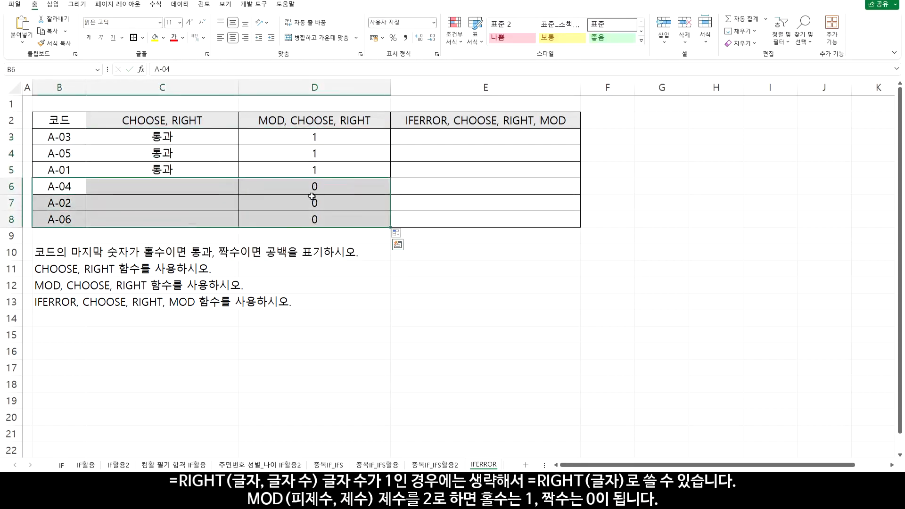
Wrap the D3 MOD formula in CHOOSE, add +1 to the index, and enter "" as the first value
double_click(301, 136)
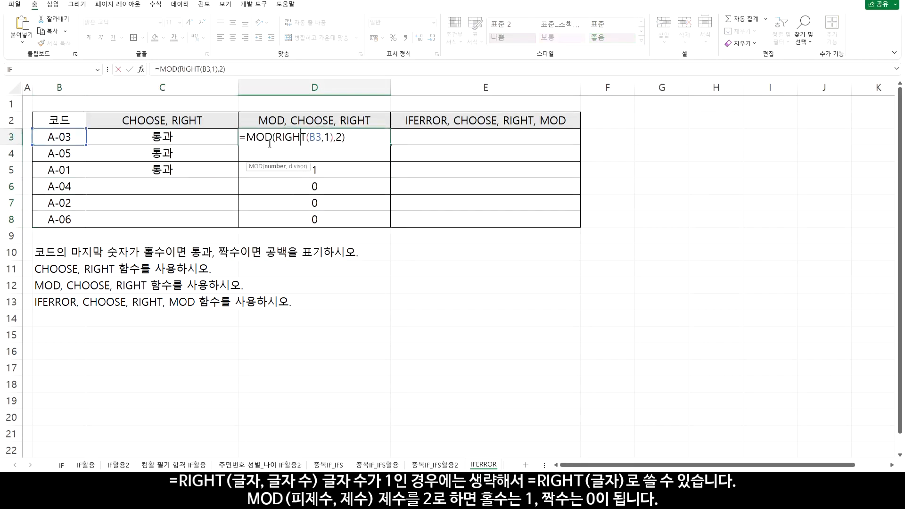
click(249, 137)
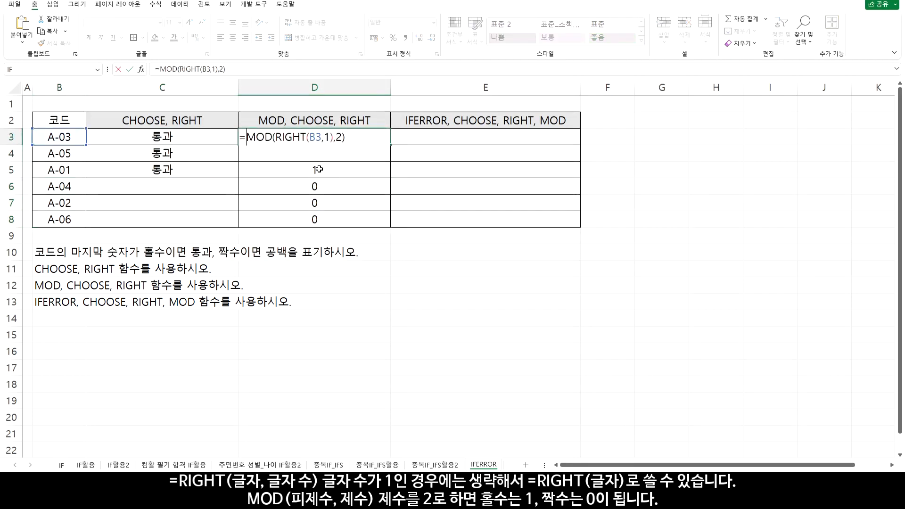
text(CHOOSE)
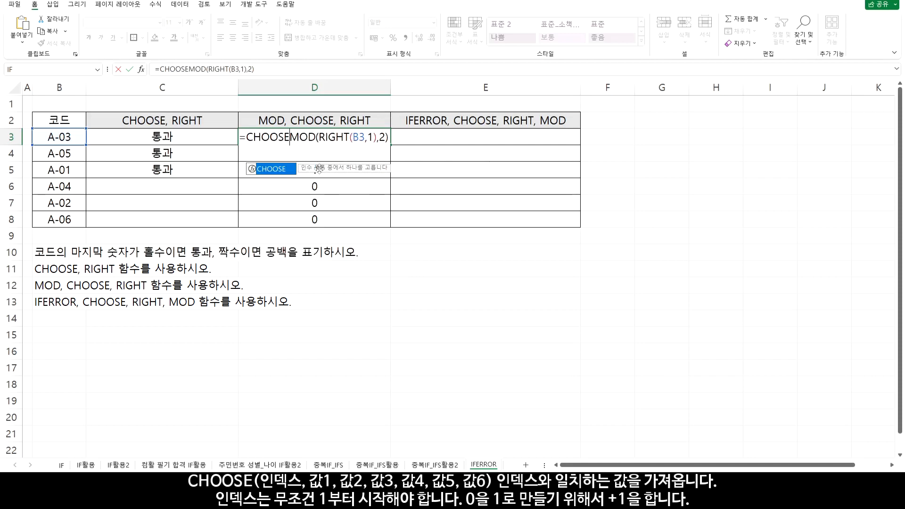
text(()
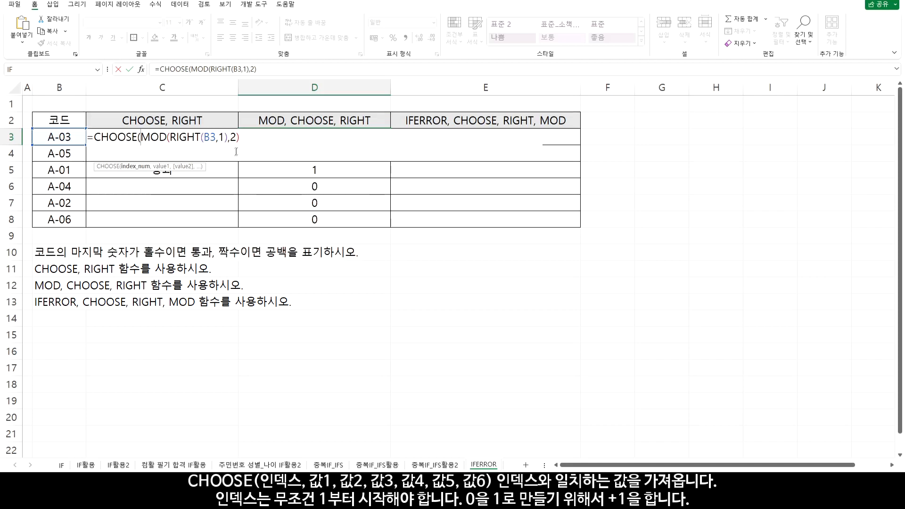
text(1)
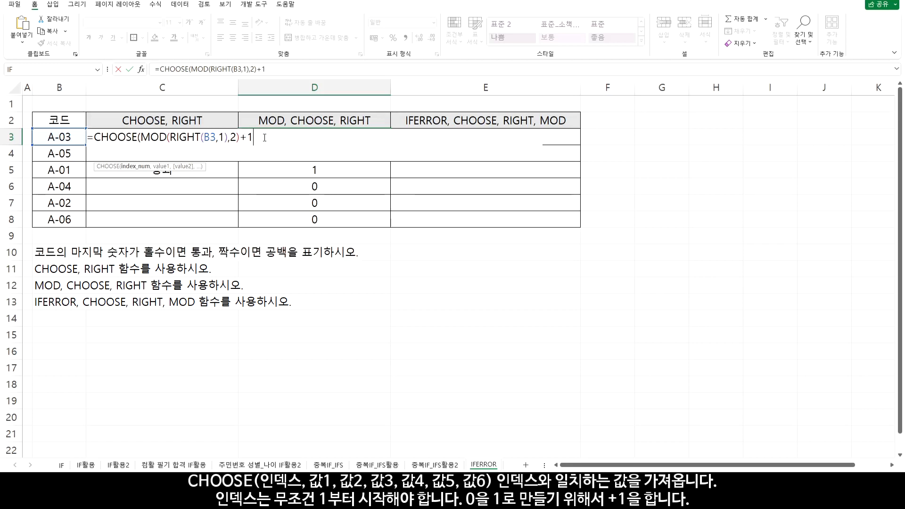
text(,"")
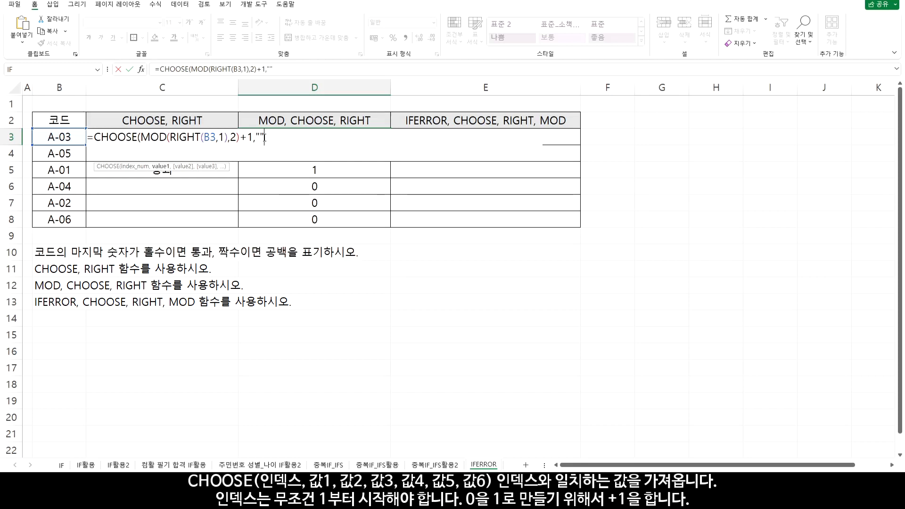
text(,)
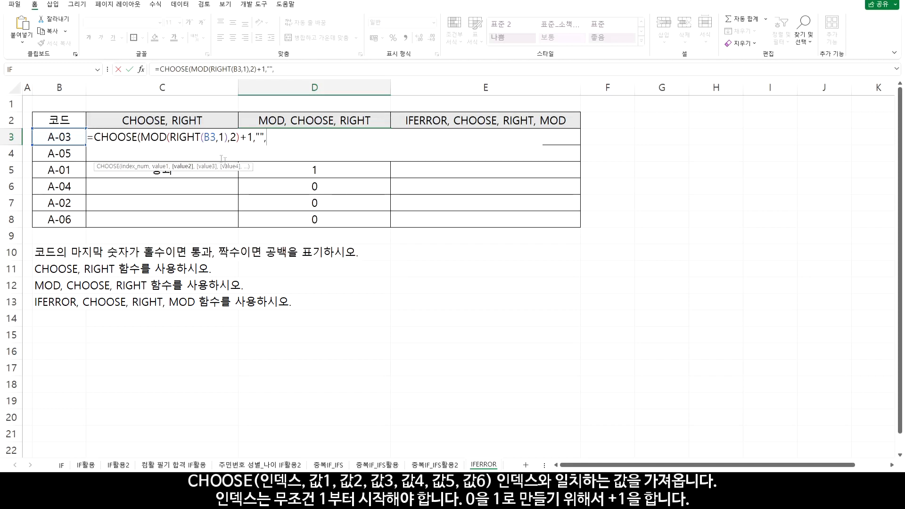
Complete the D3 CHOOSE formula with "통과" as the second value and copy it down through D8
drag(239, 137, 254, 137)
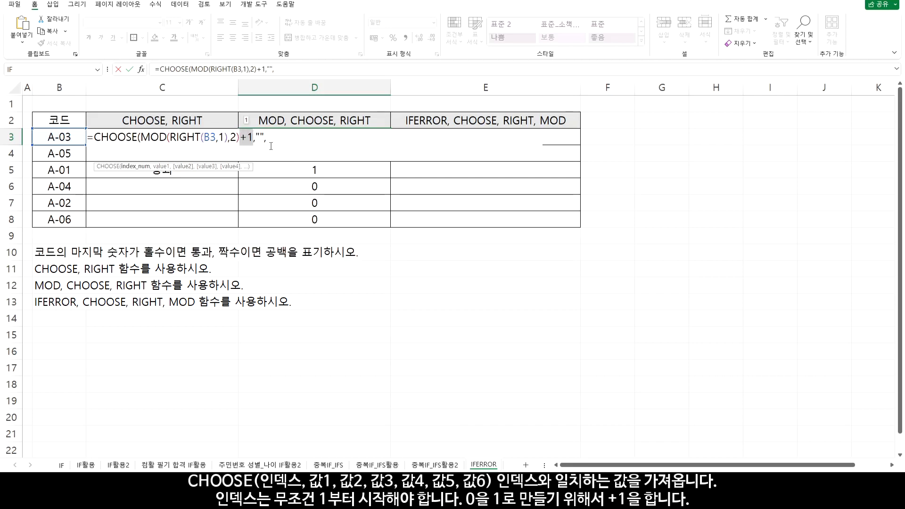
click(274, 141)
text(")
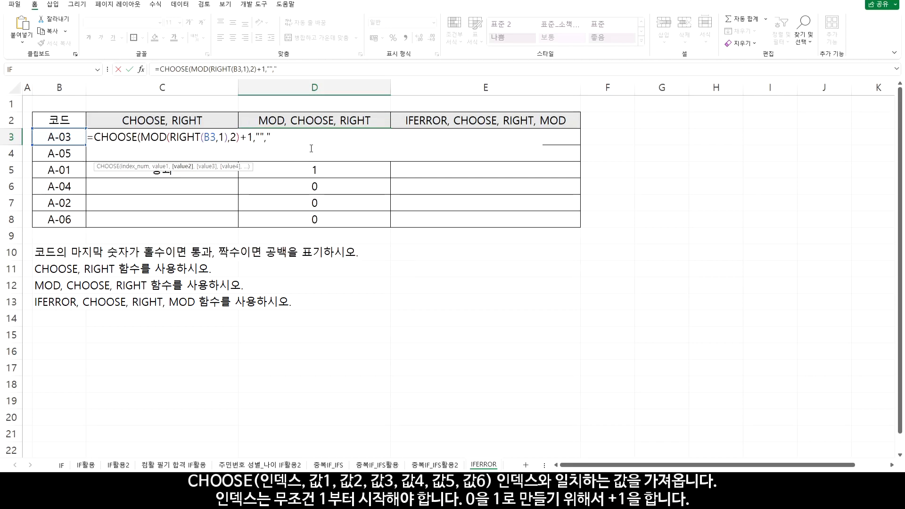
text(통과")
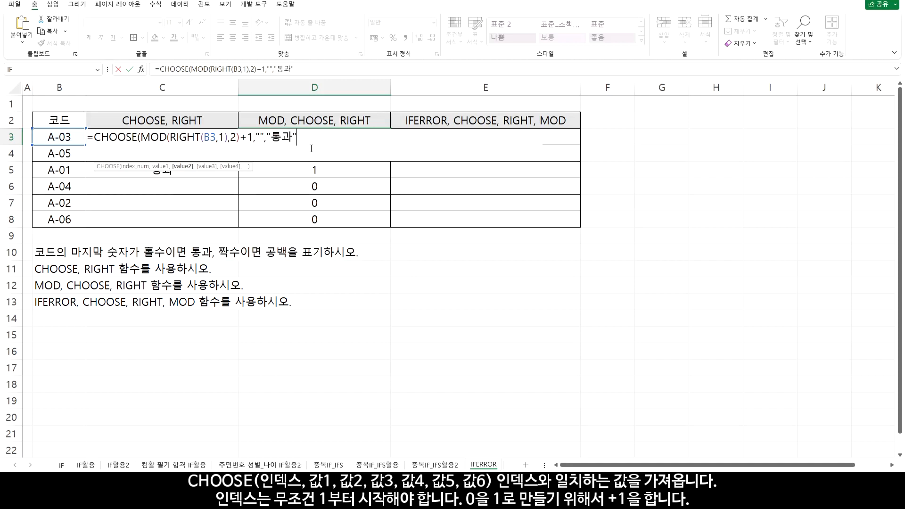
text())
click(311, 148)
click(349, 141)
double_click(390, 144)
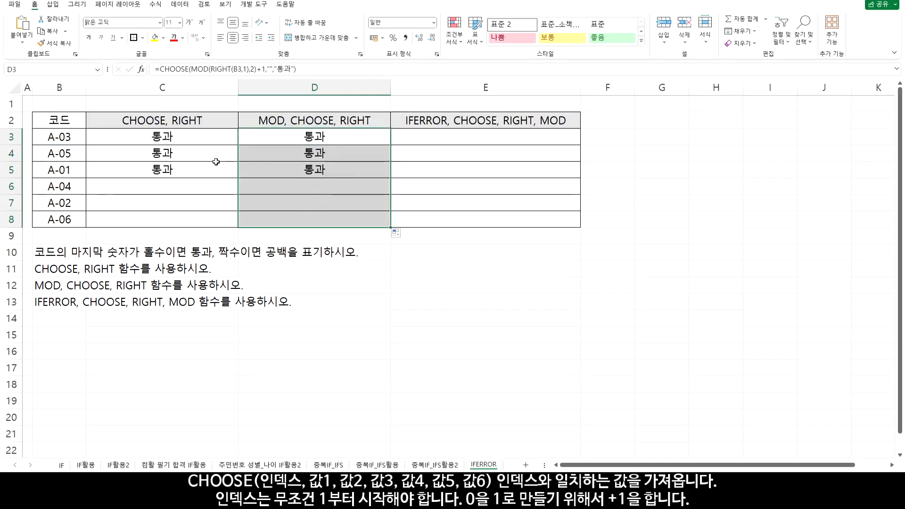
Compare the CHOOSE value lists in the C3 and D3 formulas without changing them
double_click(218, 138)
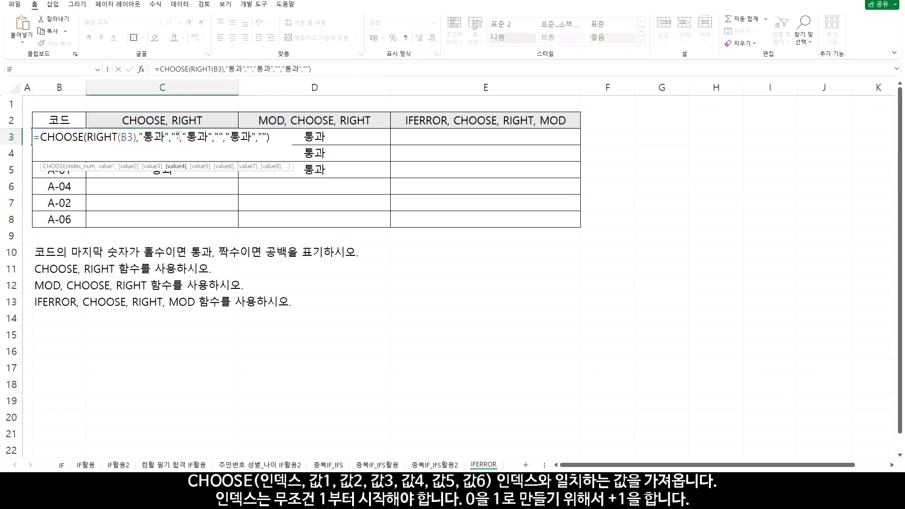
click(260, 136)
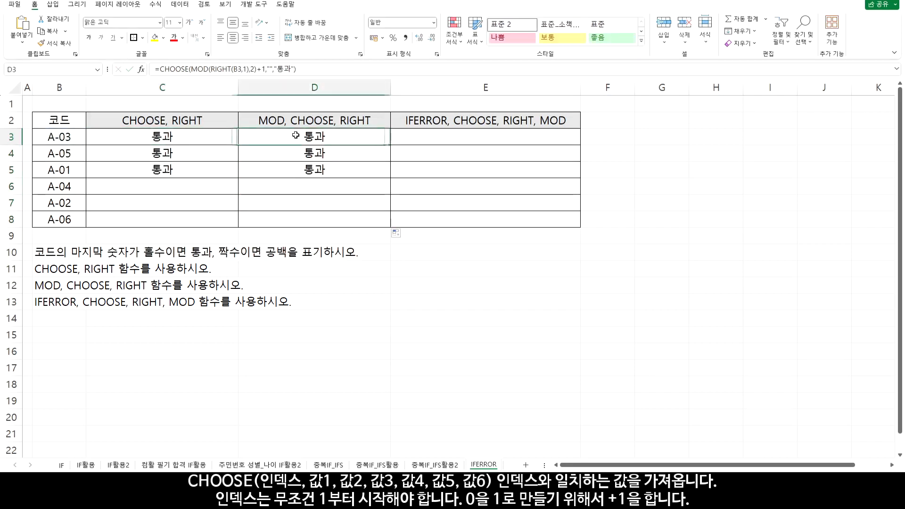
double_click(257, 136)
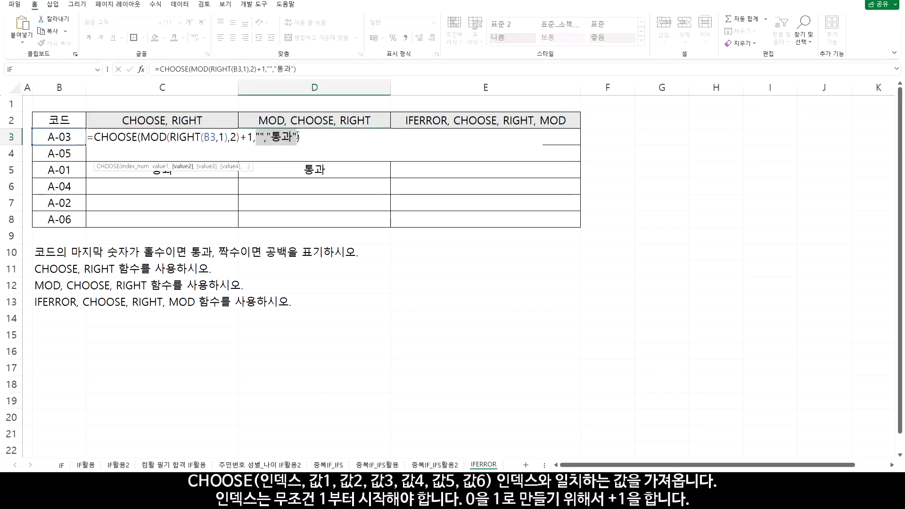
key(Escape)
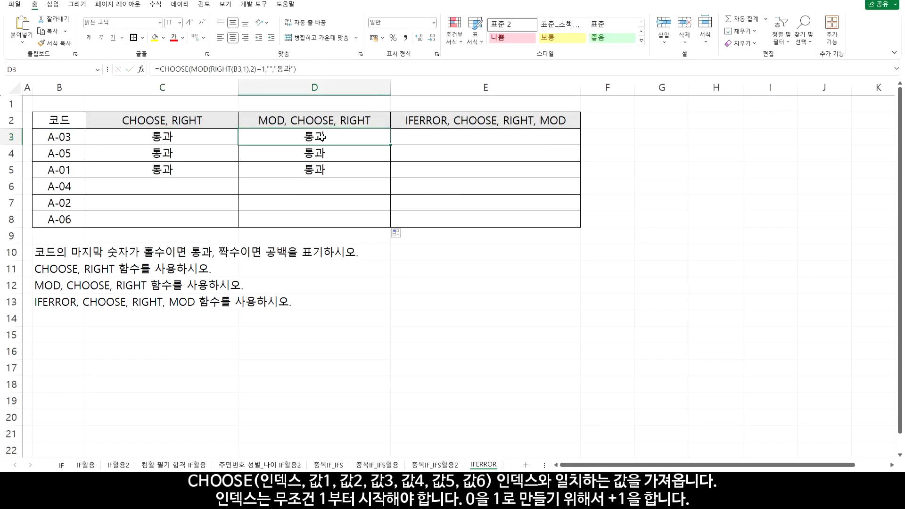
Enter =RIGHT(B3,1) in E3 to extract the last digit of the code
click(502, 137)
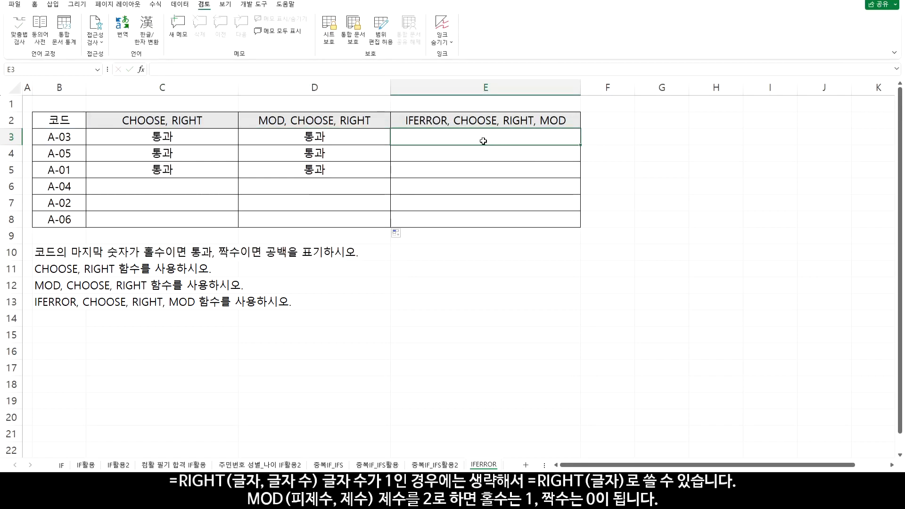
text(=RI)
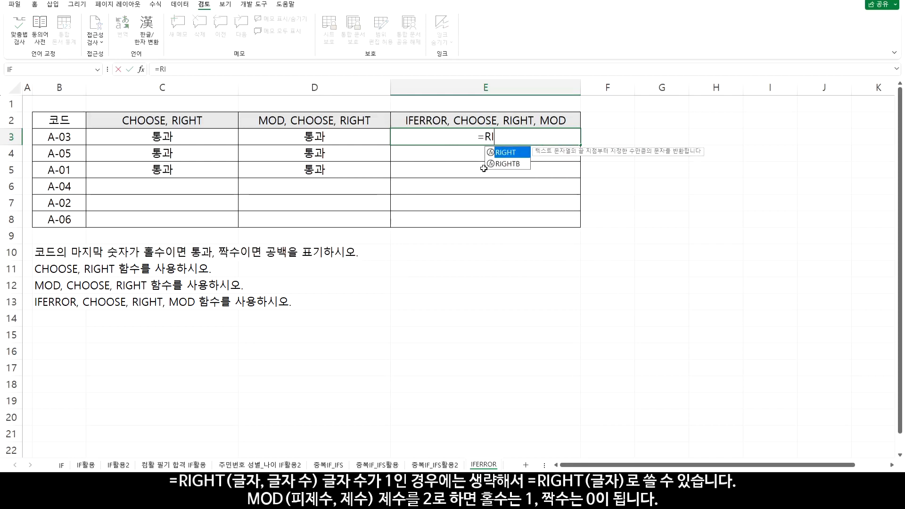
double_click(518, 153)
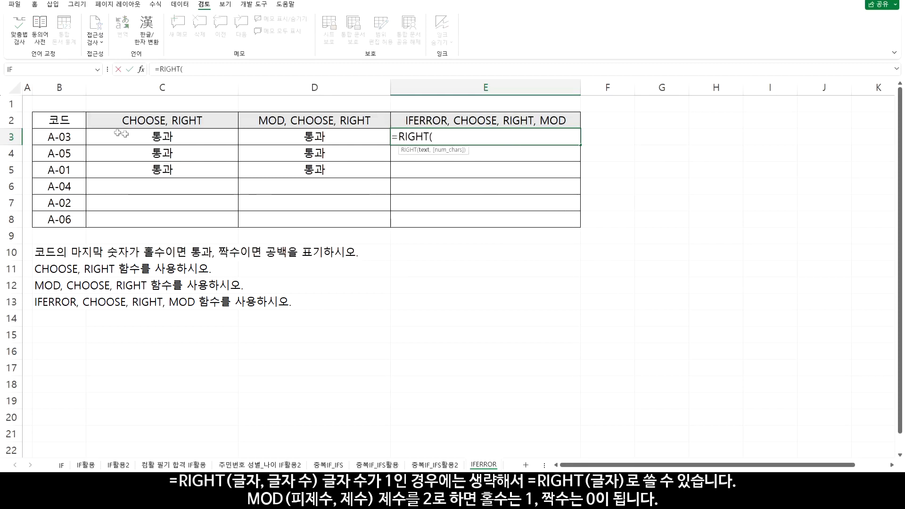
click(67, 133)
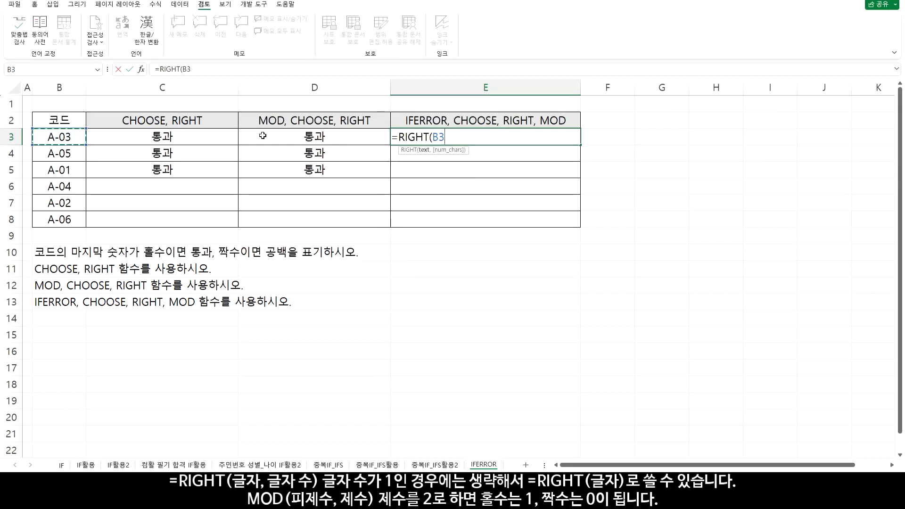
text(,1))
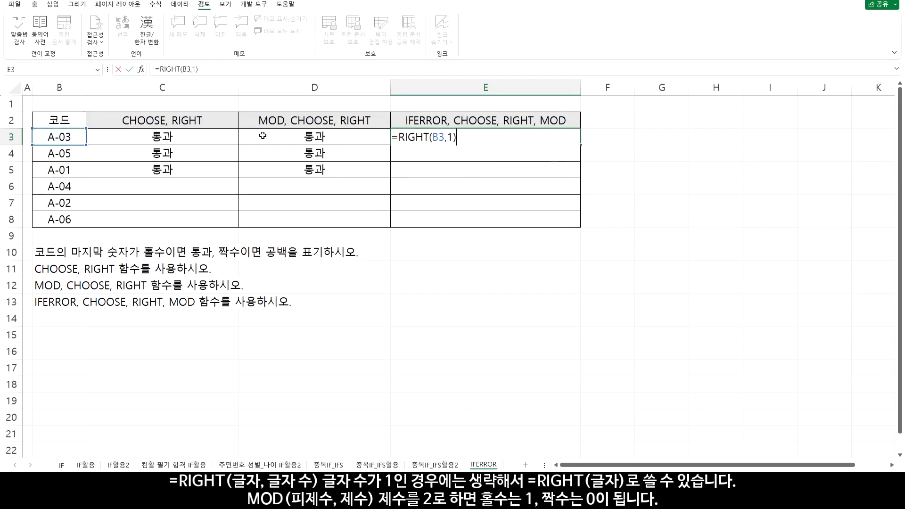
key(Return)
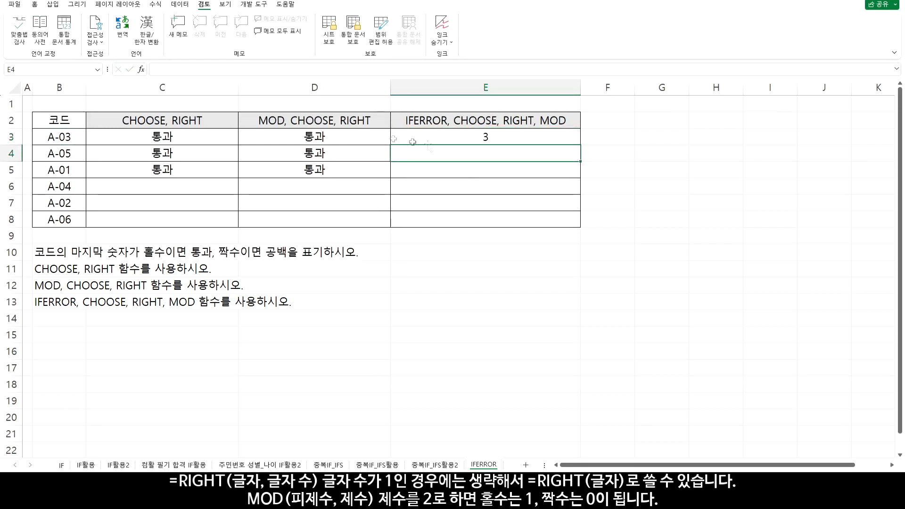
Wrap the RIGHT function in E3 in MOD with divisor 2 and copy the formula down through E8
double_click(463, 139)
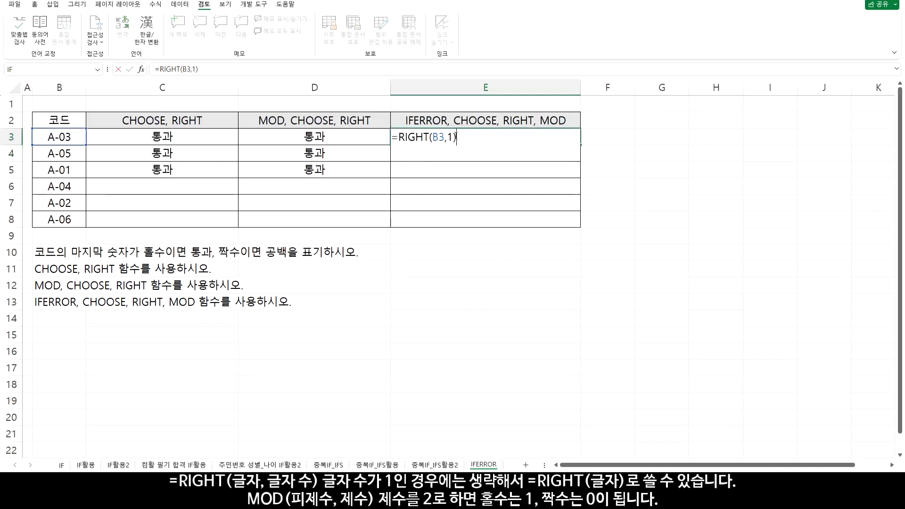
click(401, 137)
text(MOD()
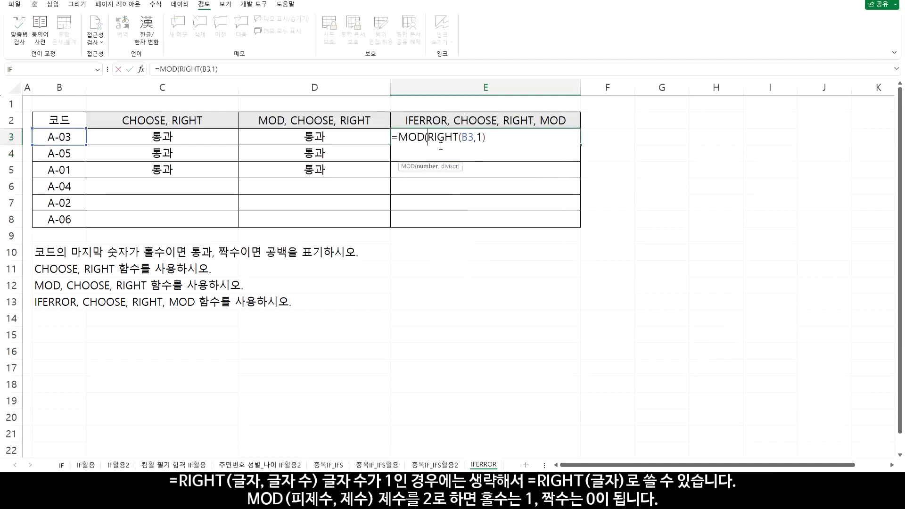
text(,2))
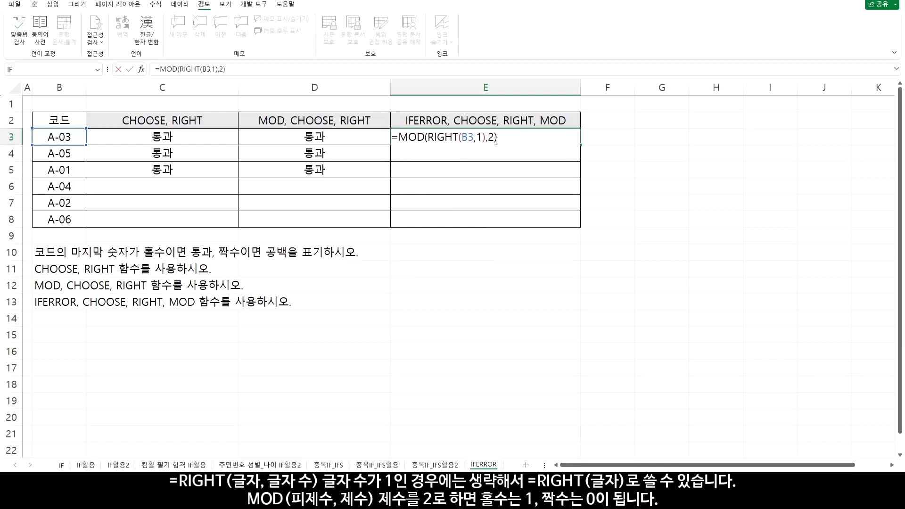
key(Return)
click(495, 141)
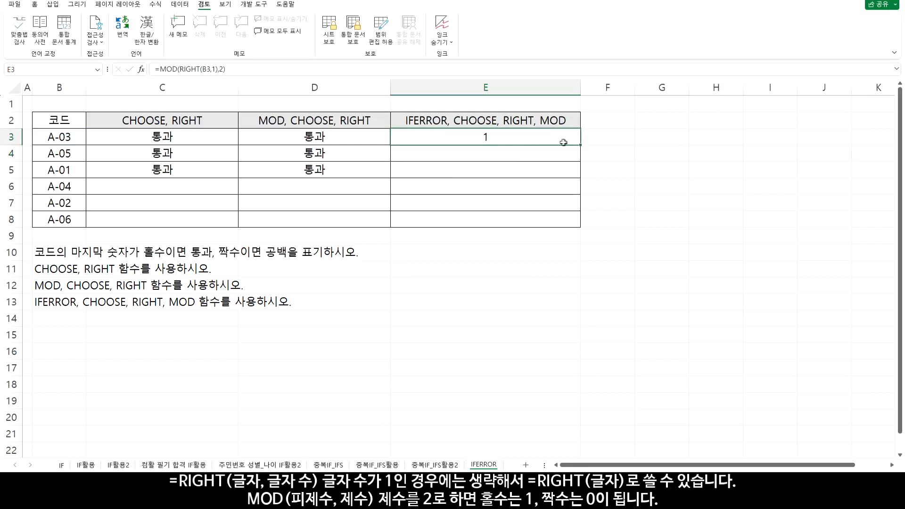
drag(580, 144, 578, 226)
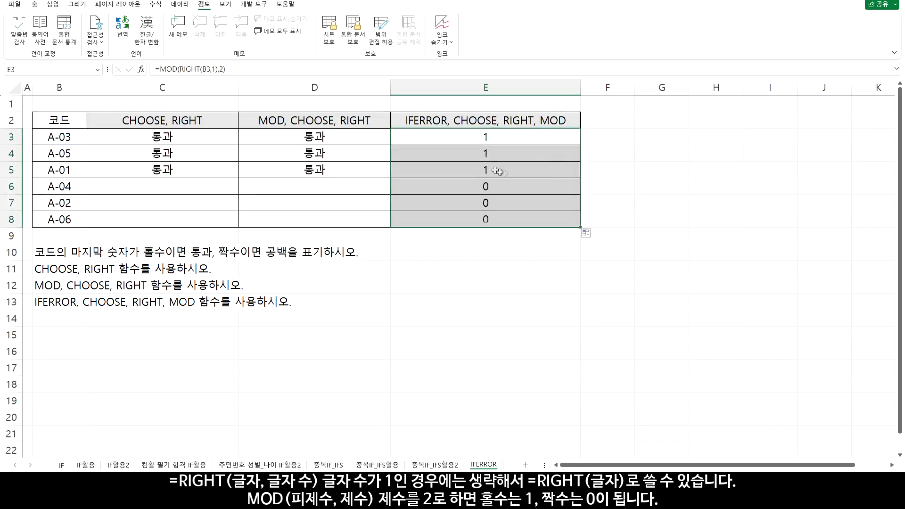
Wrap the MOD formula in E3 in CHOOSE with "통과" as its only value and copy it down through E8
double_click(500, 136)
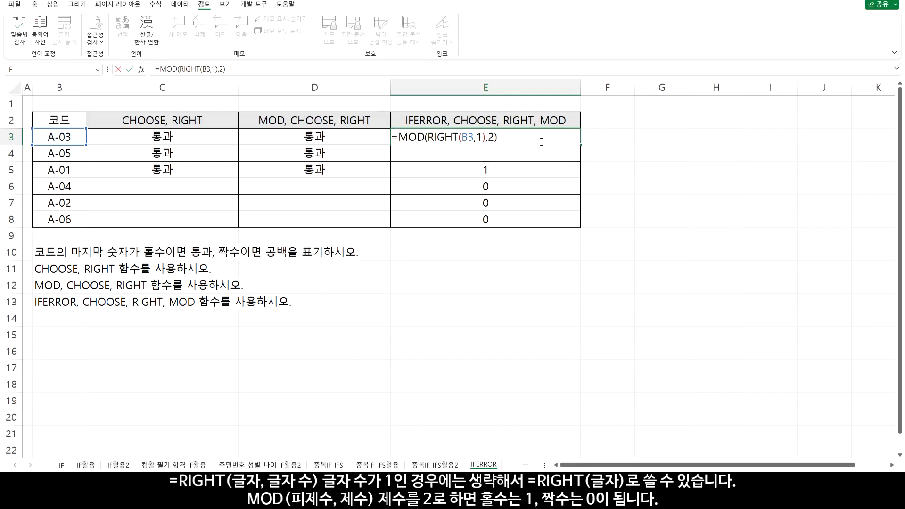
text(CHOO)
key(Tab)
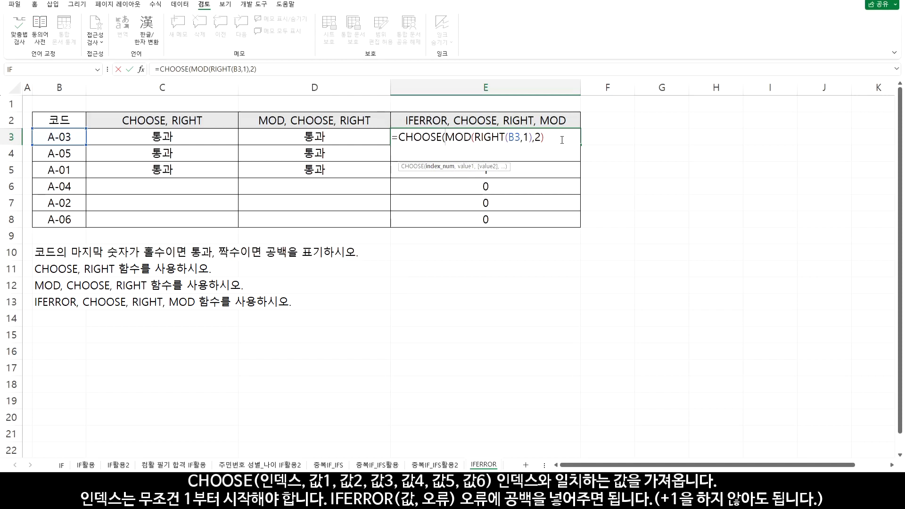
text(,)
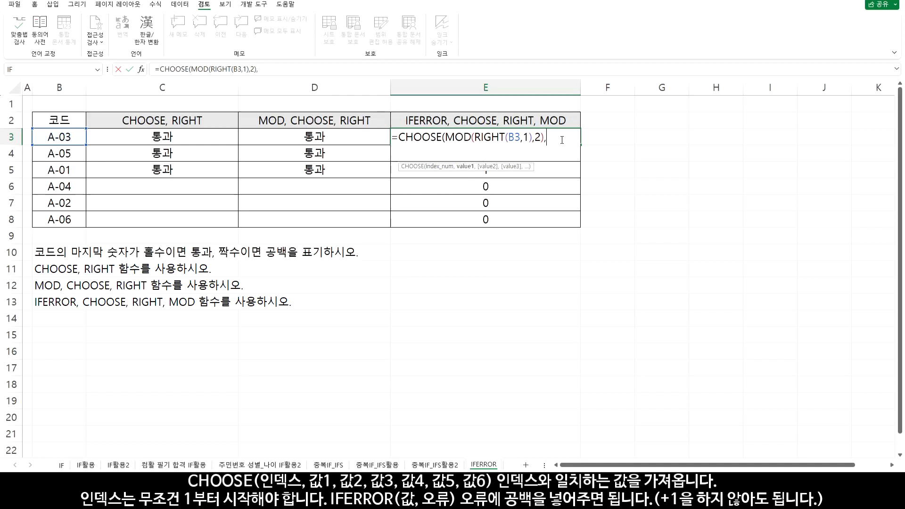
text("통과")
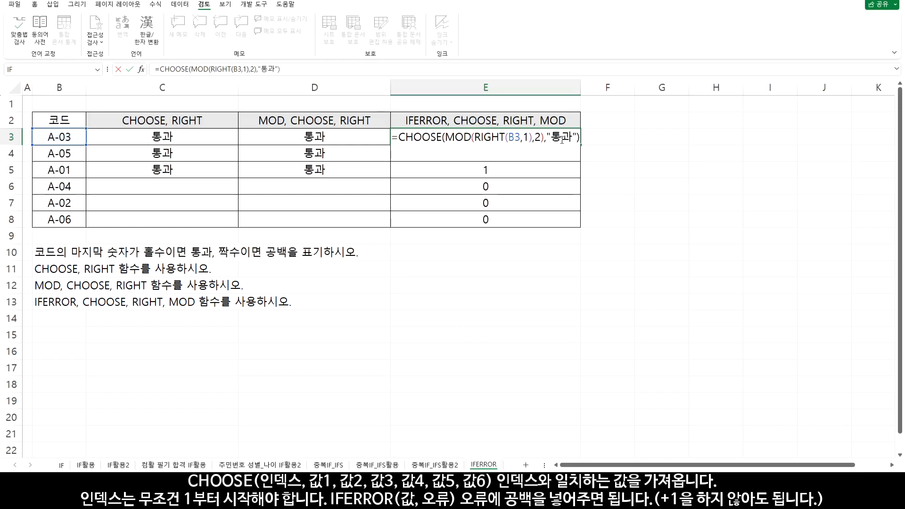
key(Return)
click(561, 140)
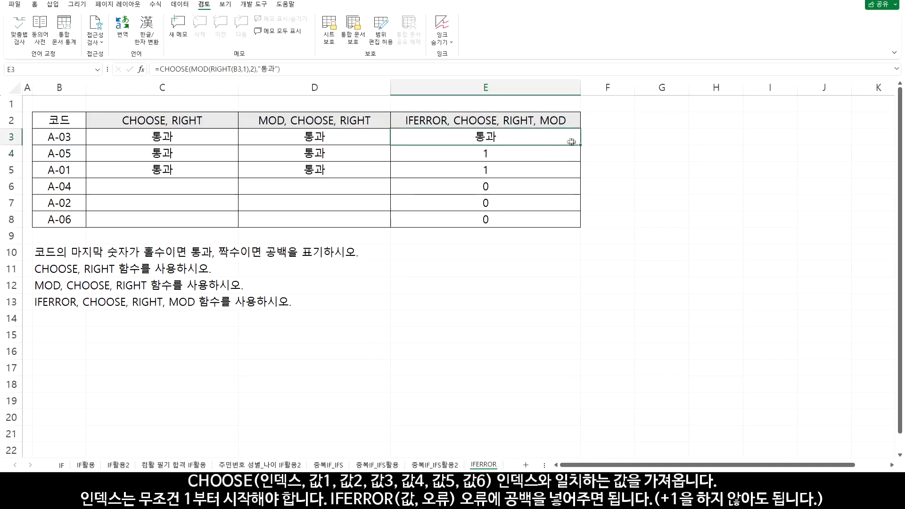
drag(581, 145, 572, 223)
drag(502, 184, 511, 216)
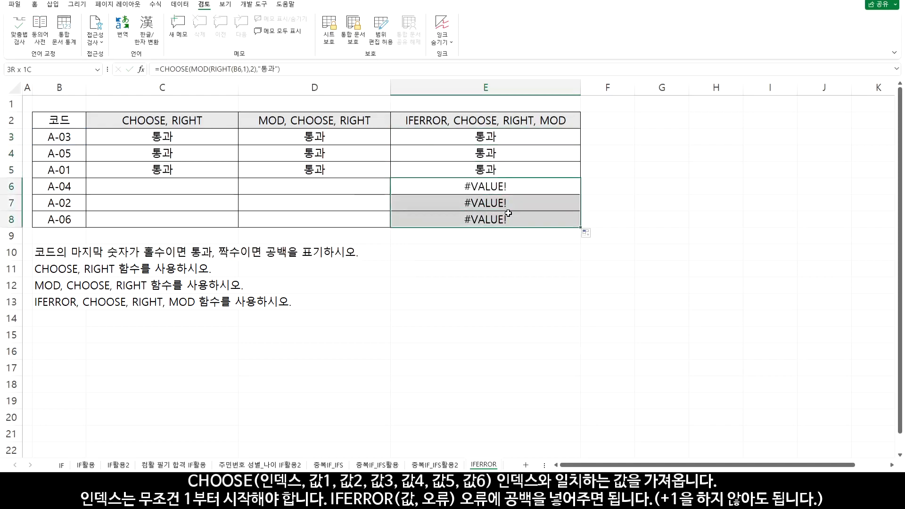
Wrap the CHOOSE formula in E3 in IFERROR with "" as the error value and copy it down through E8
double_click(491, 136)
click(399, 136)
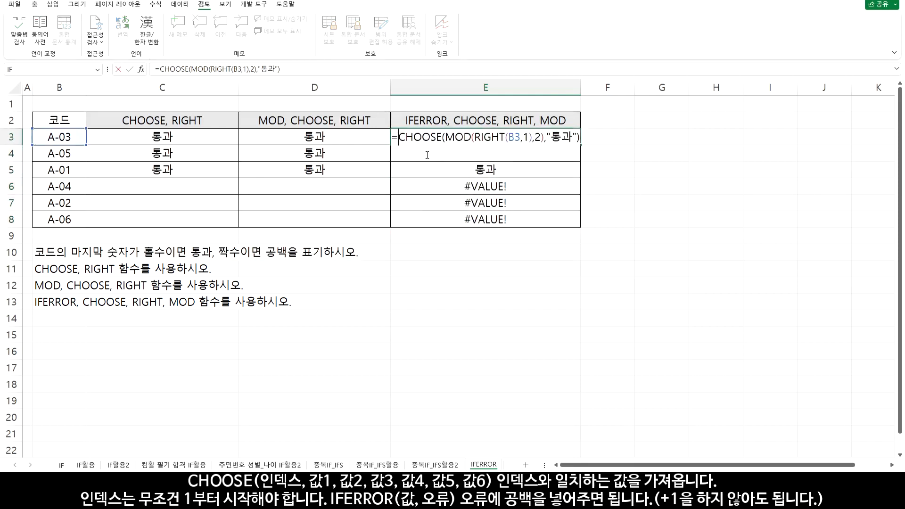
text(IF)
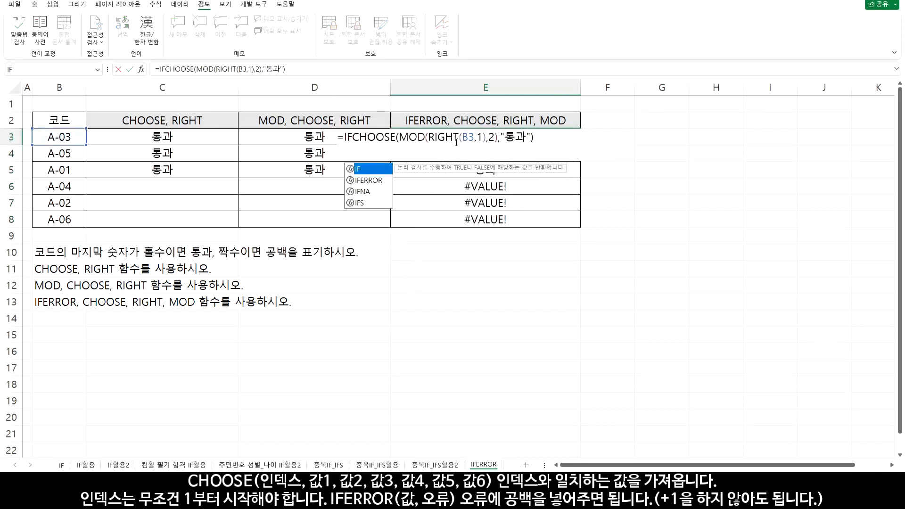
double_click(389, 181)
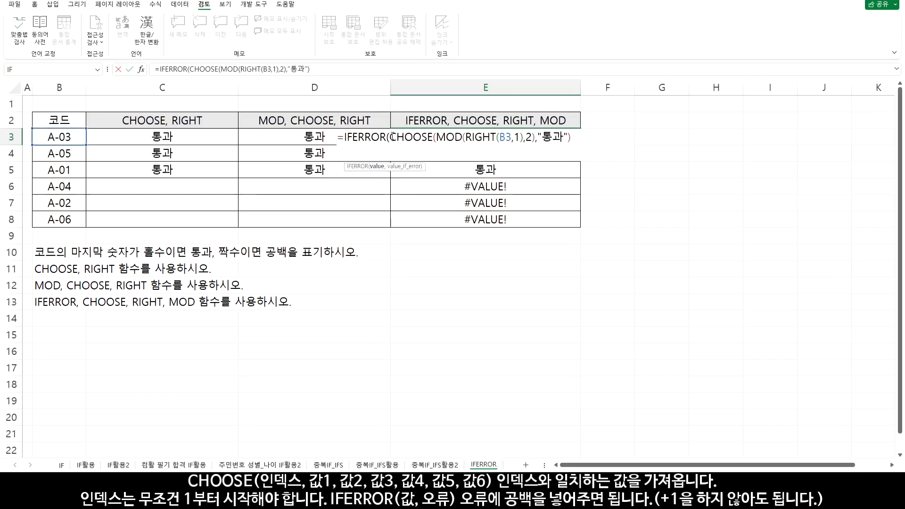
drag(391, 136, 572, 137)
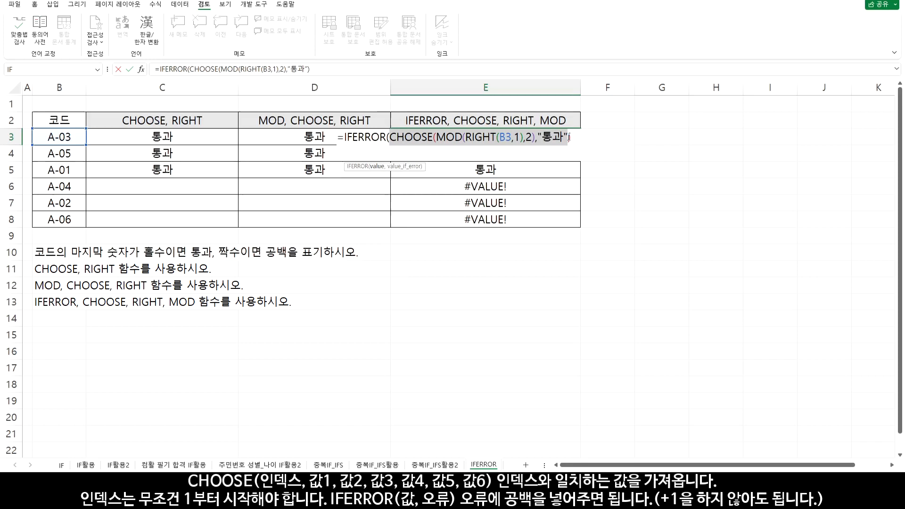
click(577, 136)
text(,)
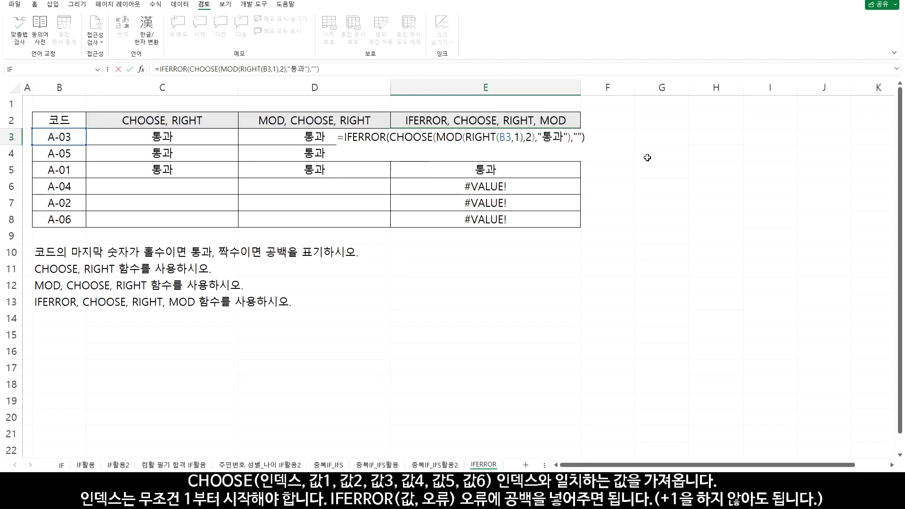
key(Return)
click(570, 140)
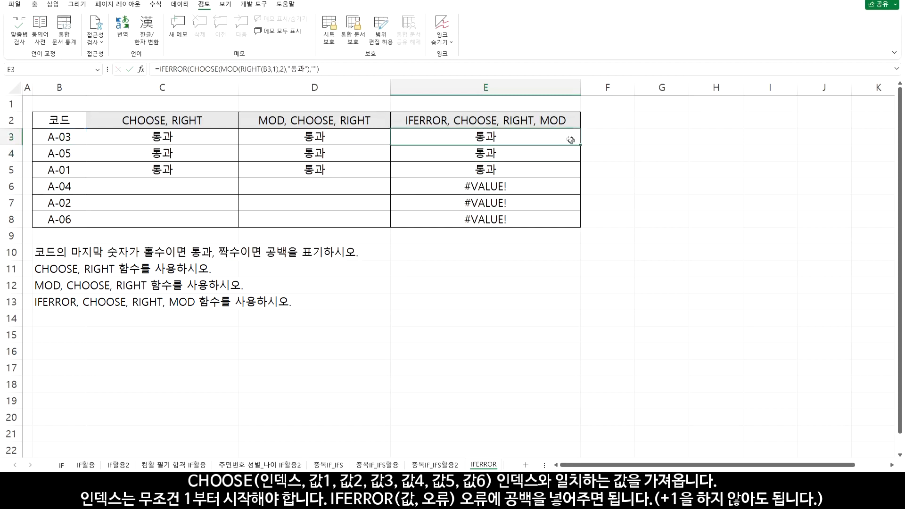
drag(583, 147, 576, 222)
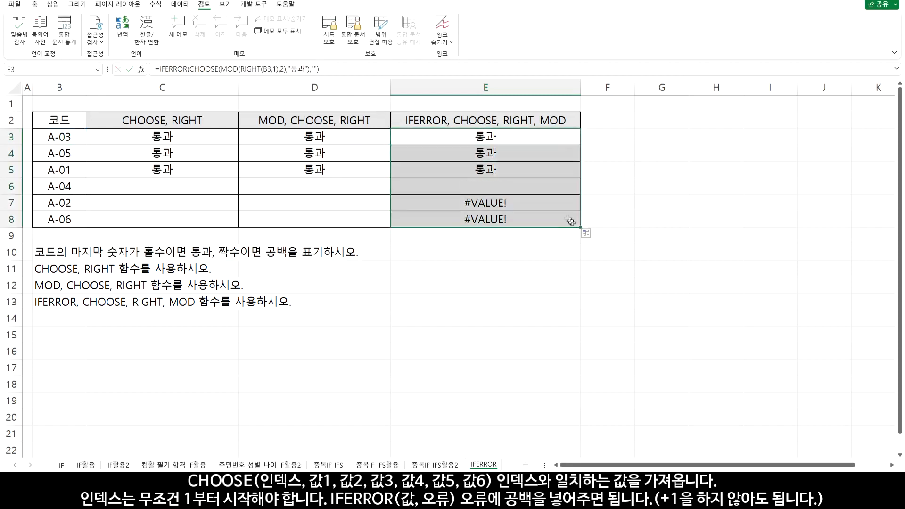